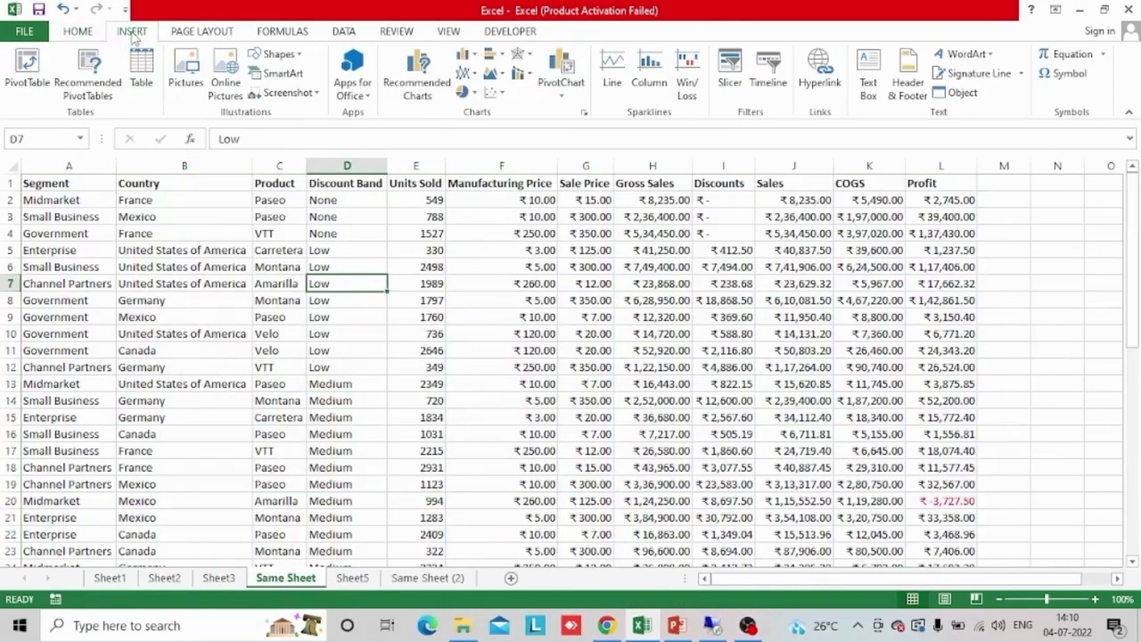
Create a PivotChart on a new worksheet from the range A1:L50 of Same Sheet
click(560, 98)
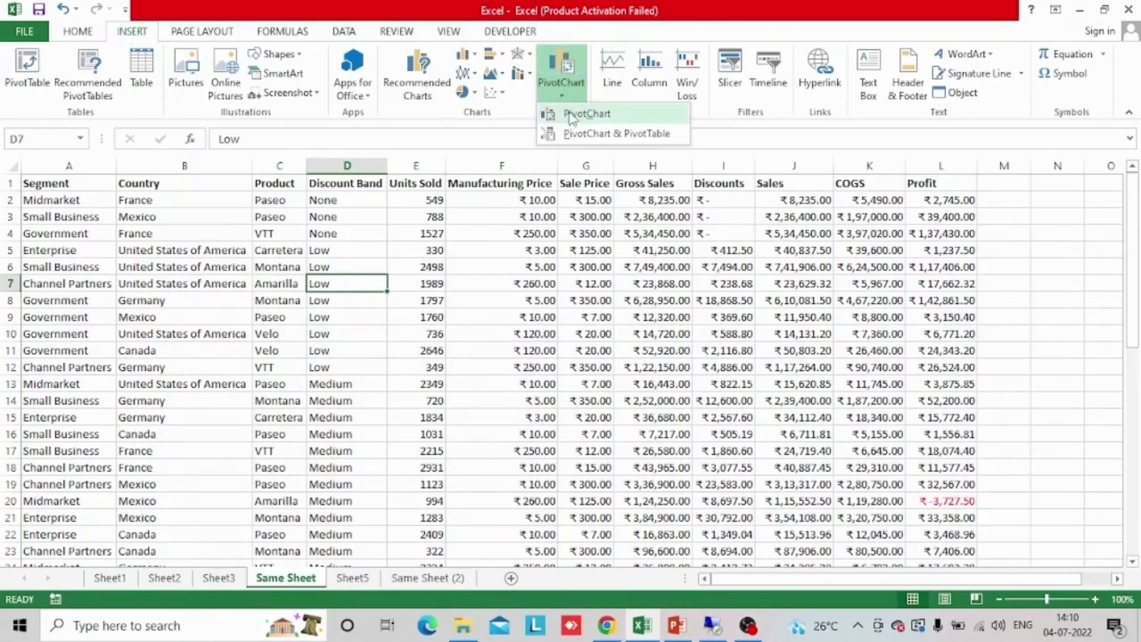
click(571, 115)
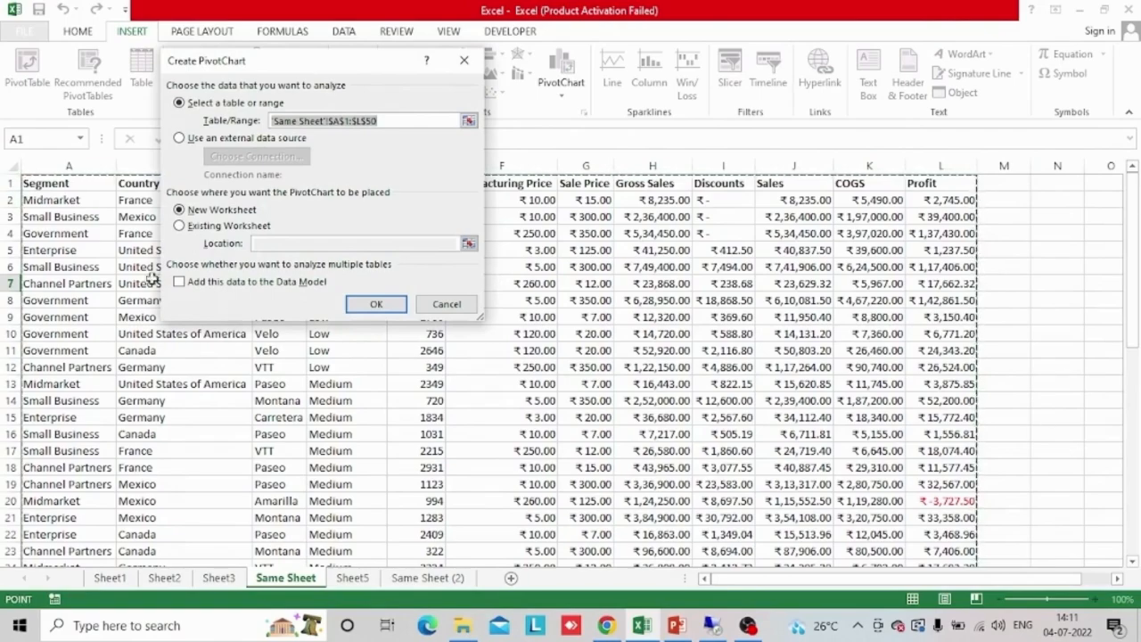
drag(1138, 217, 1138, 223)
drag(1139, 406, 1139, 455)
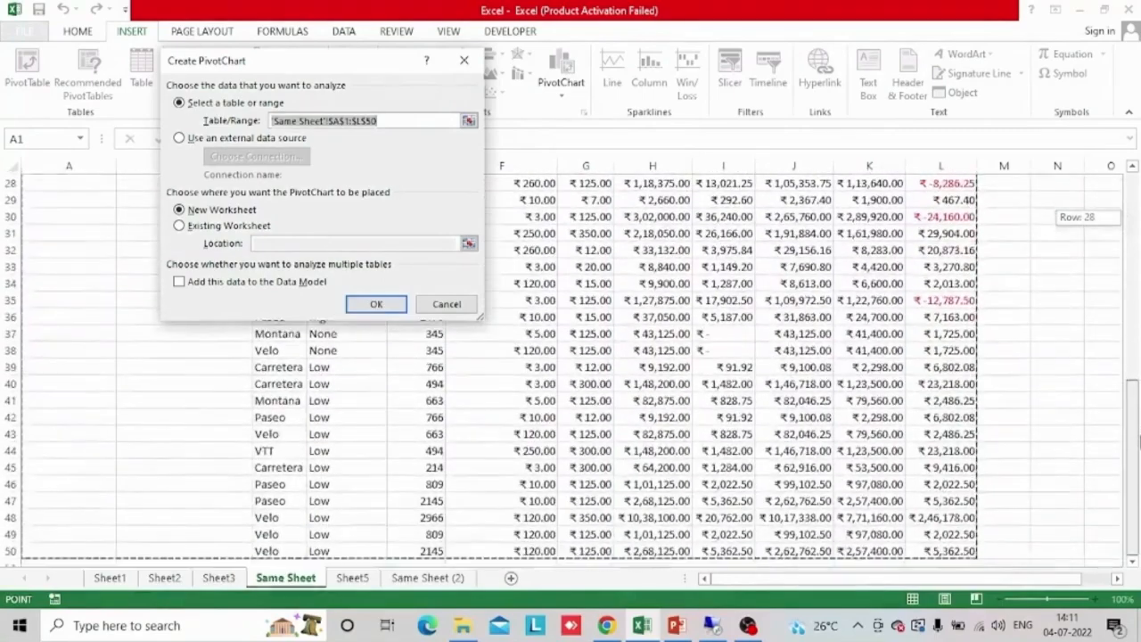
drag(1140, 454, 1138, 263)
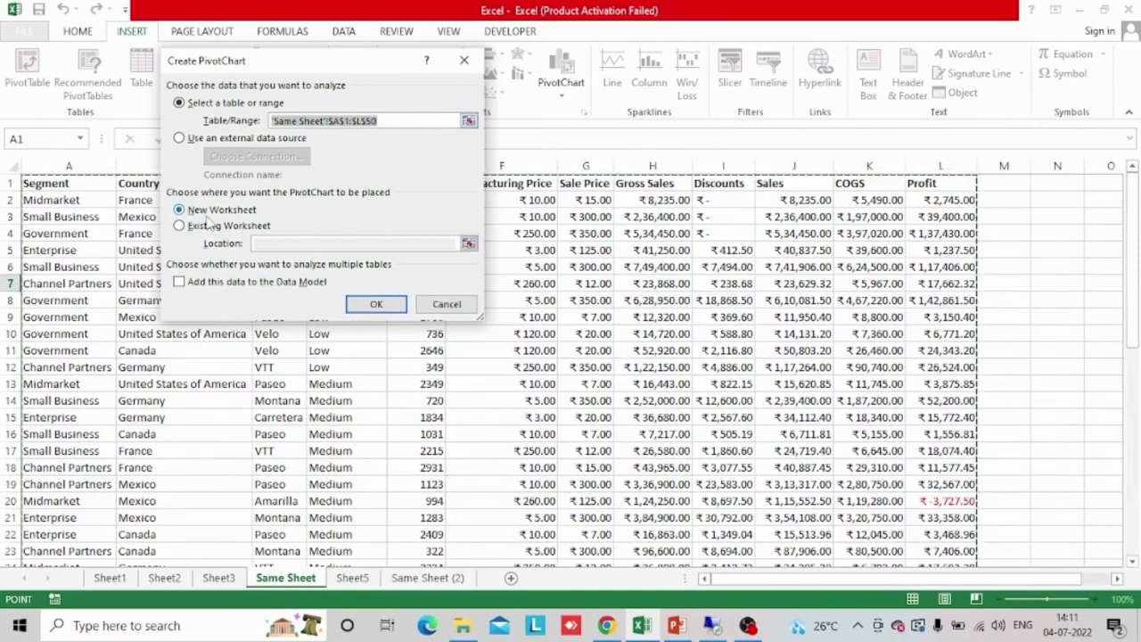
click(375, 305)
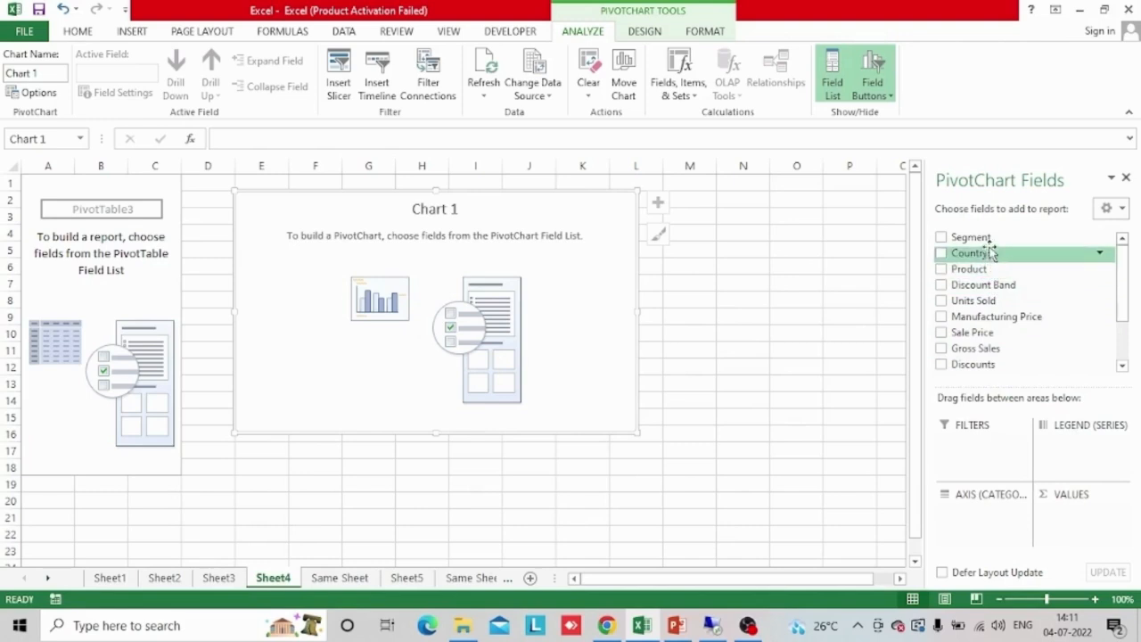
Place Segment in the PivotChart's axis categories and add Discounts, COGS and Profit as values
drag(988, 237, 979, 450)
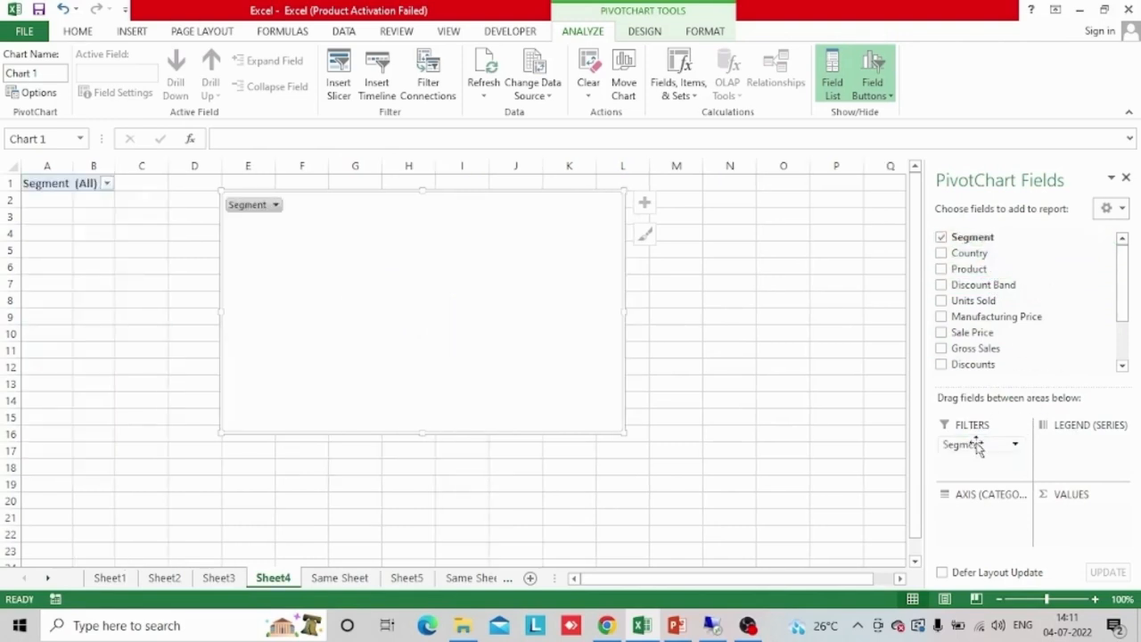
drag(977, 446, 990, 535)
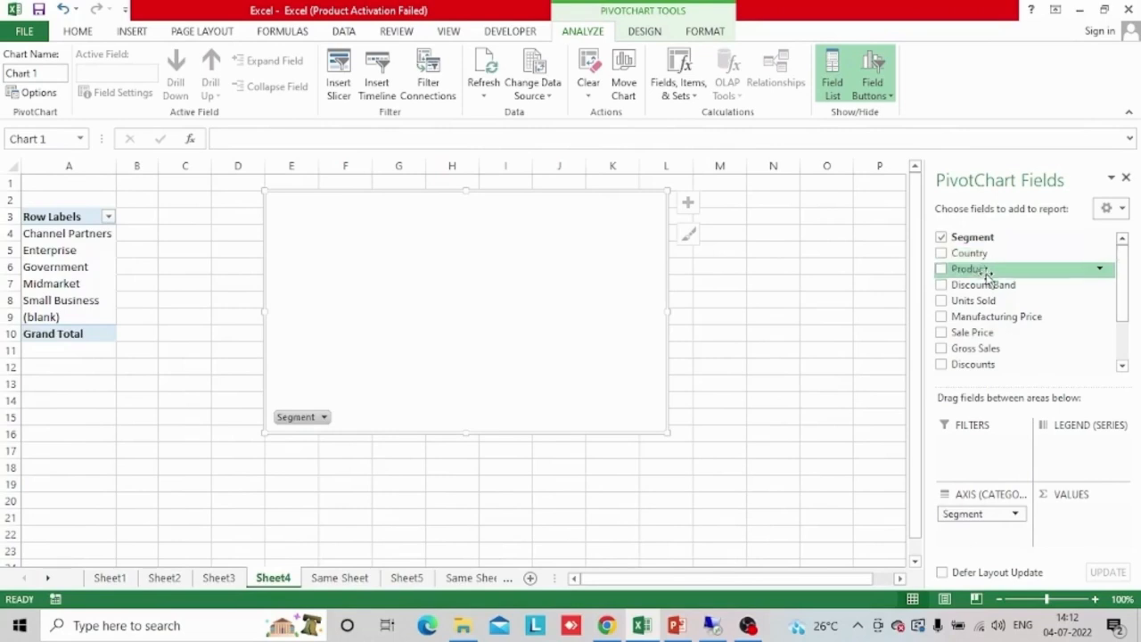
drag(988, 366, 1096, 525)
click(1123, 366)
click(1123, 366)
click(1122, 366)
drag(999, 360, 1084, 543)
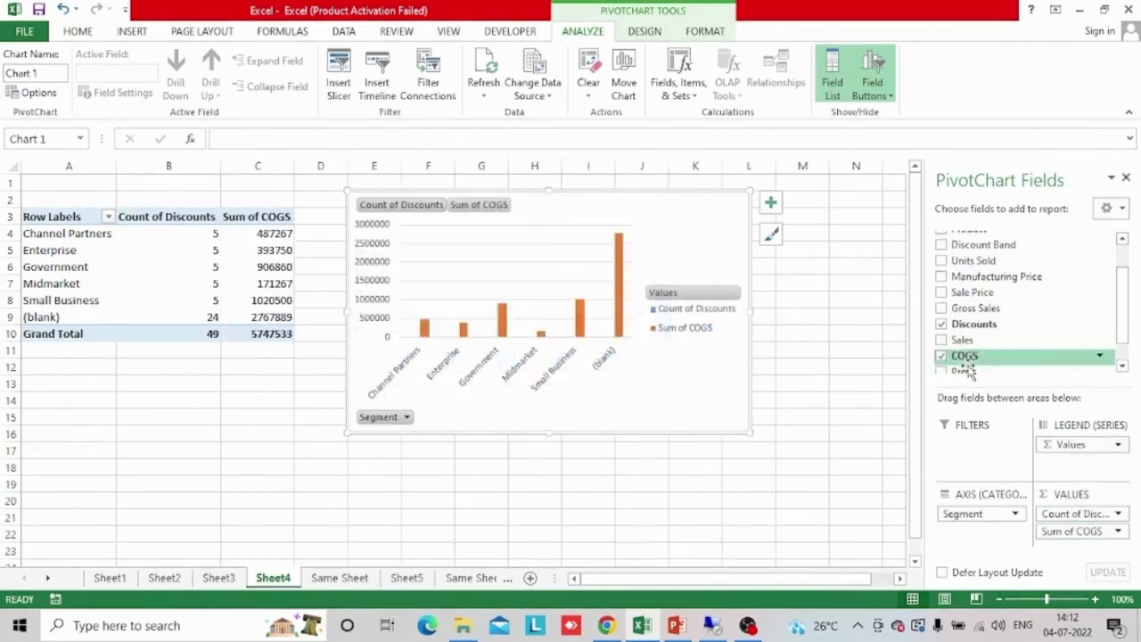
drag(971, 369, 1066, 542)
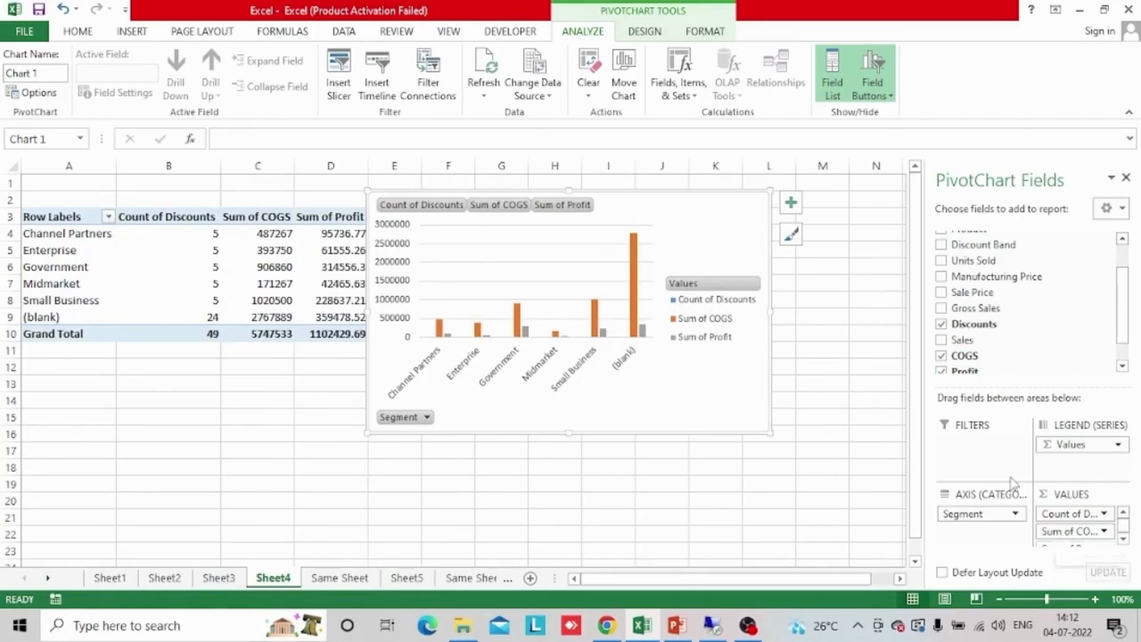
Replace Discounts with Gross Sales in the PivotChart's values
click(941, 324)
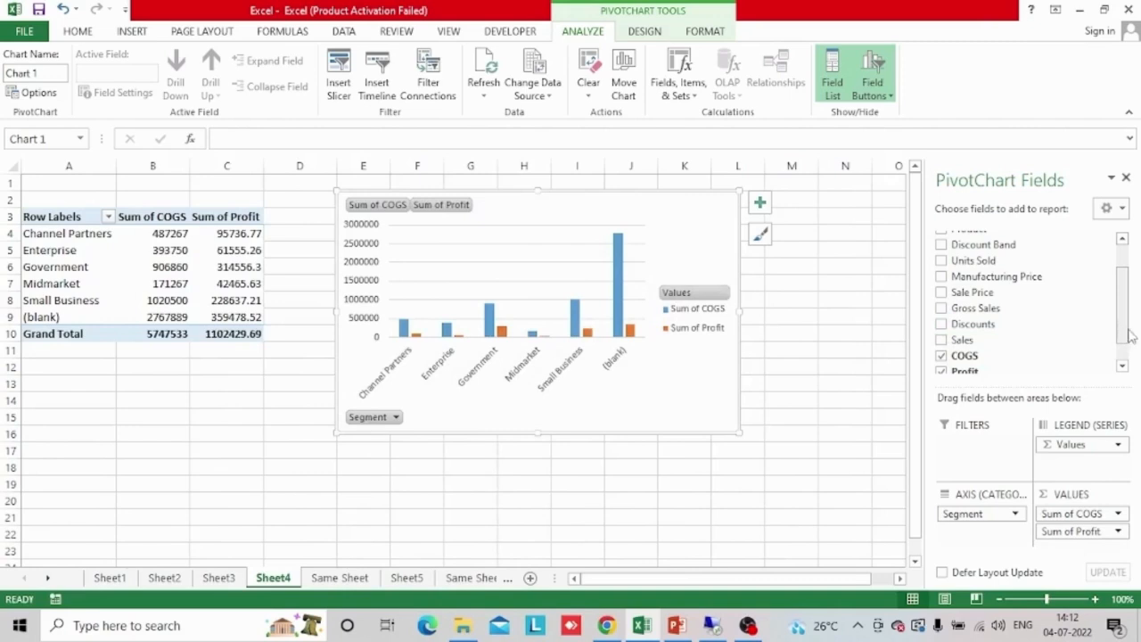
drag(1125, 332, 1126, 348)
drag(981, 278, 992, 455)
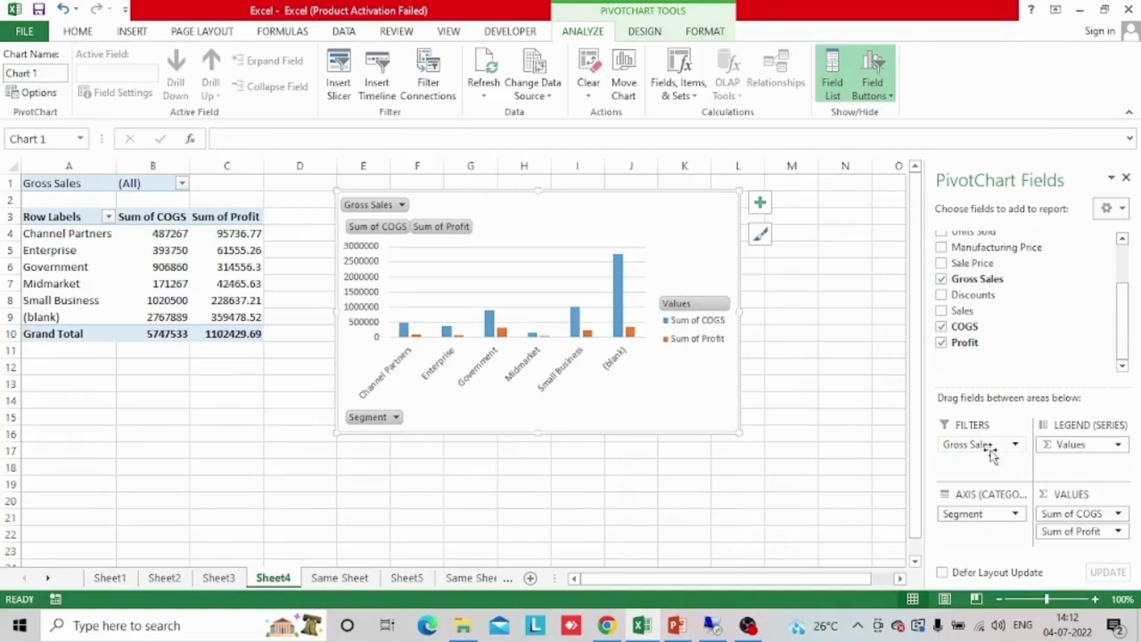
drag(993, 455, 1092, 532)
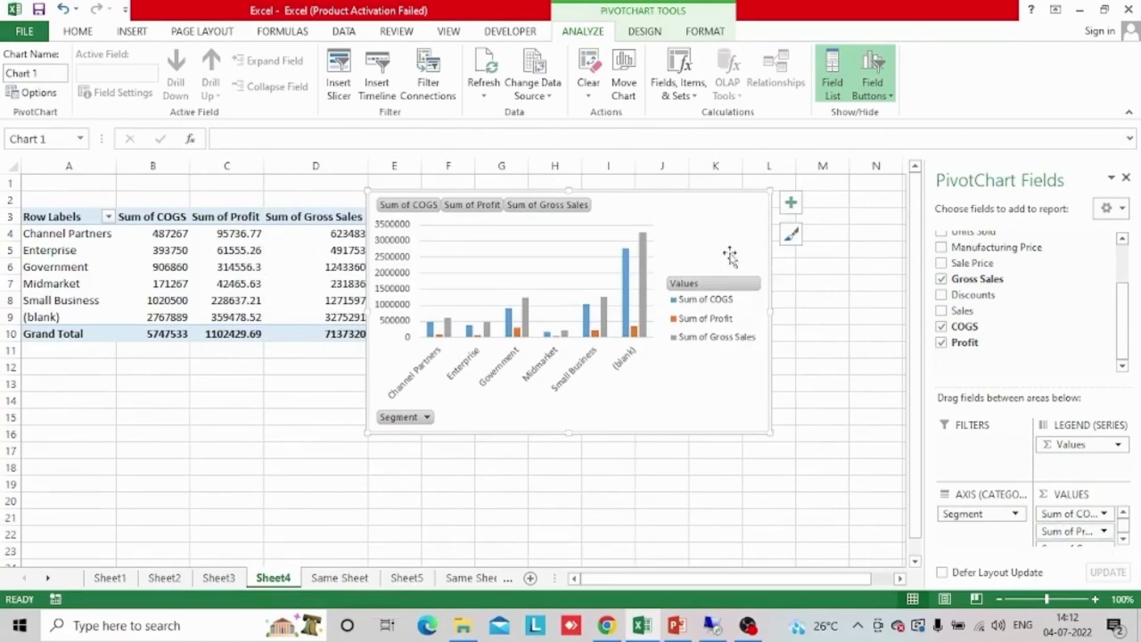
Close the PivotChart field list and move the chart clear of the pivot table
click(1127, 178)
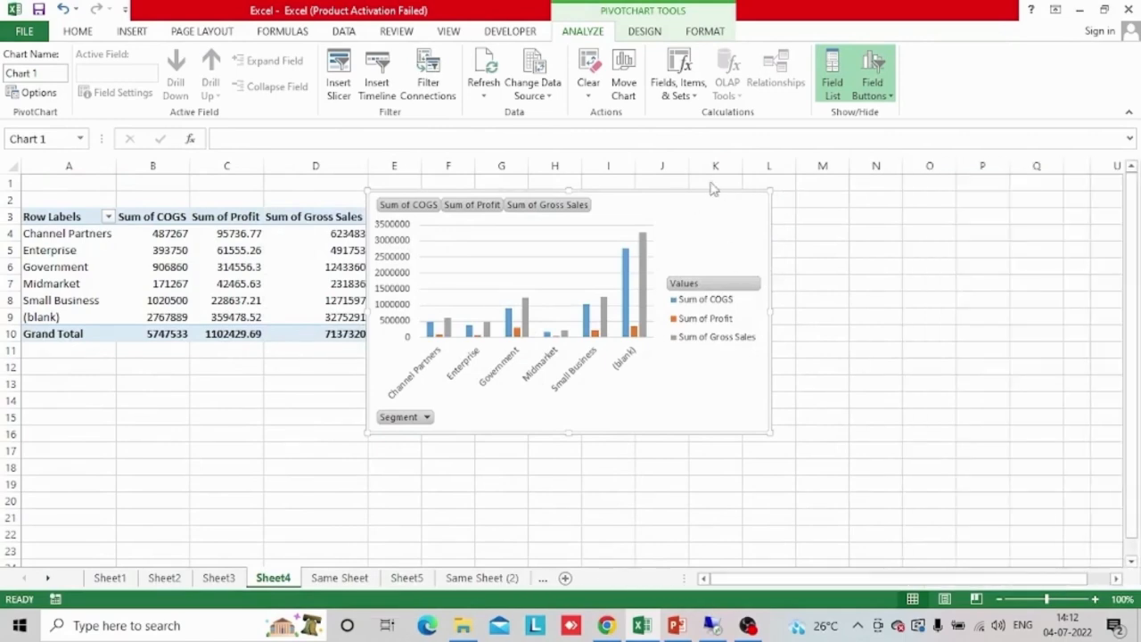
drag(702, 193, 729, 193)
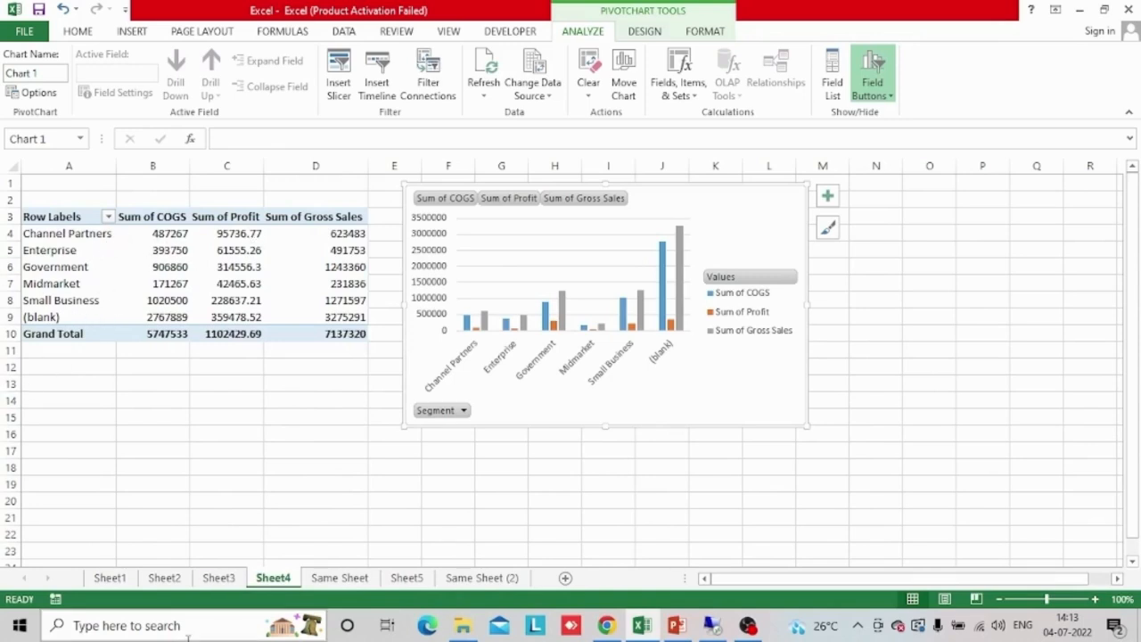
Extract the source records behind the Channel Partners Sum of COGS value to a new sheet and return to Sheet4
click(184, 234)
double_click(183, 234)
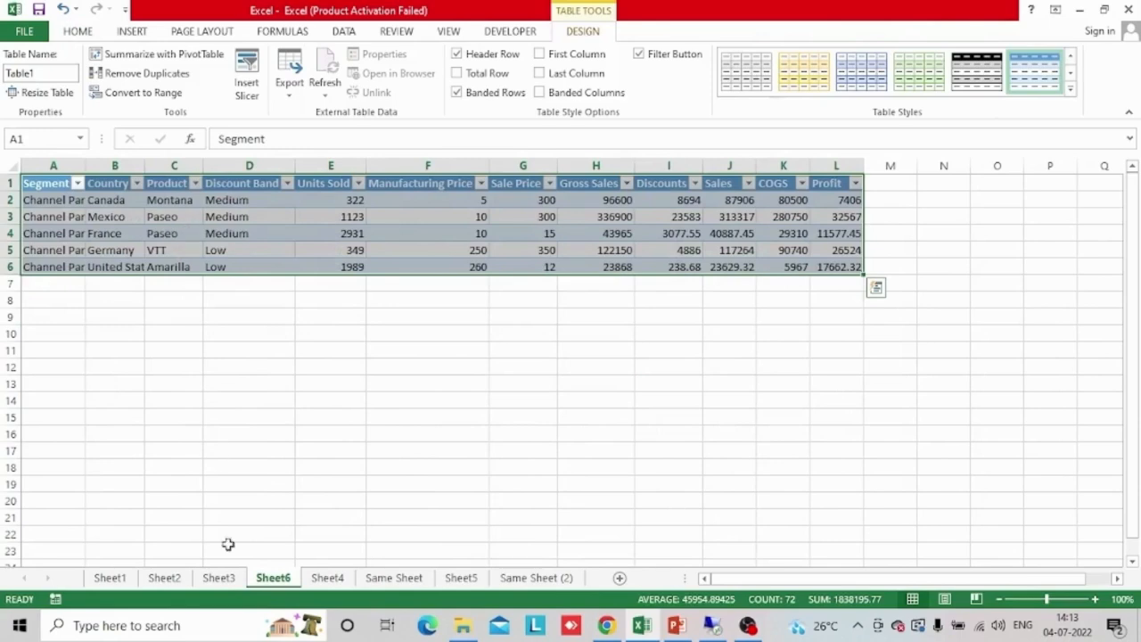
click(223, 579)
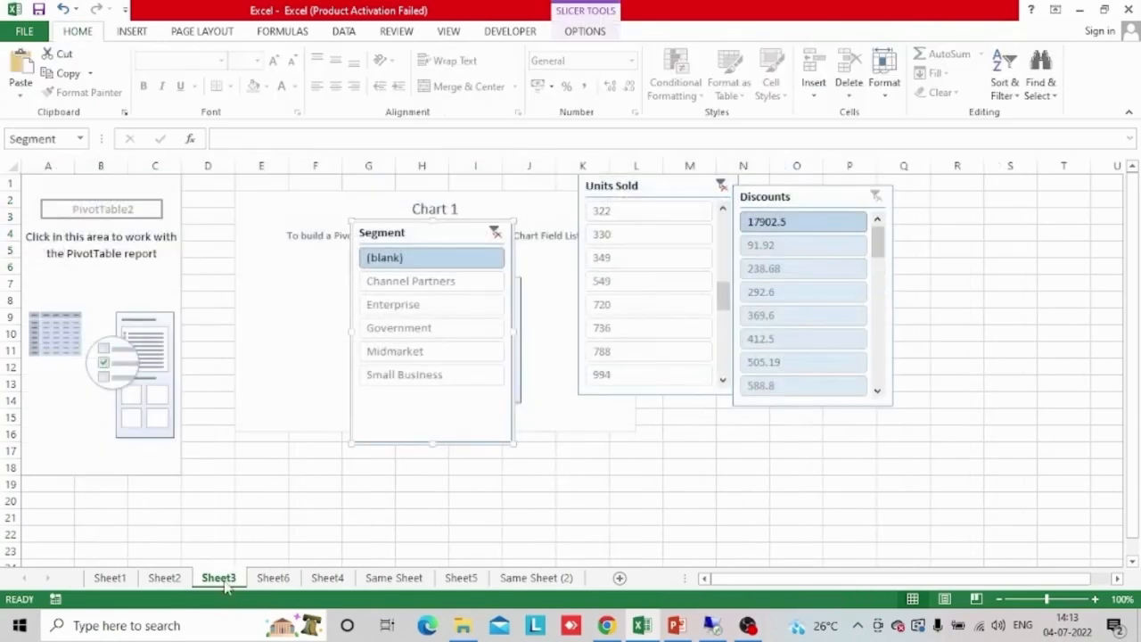
click(327, 578)
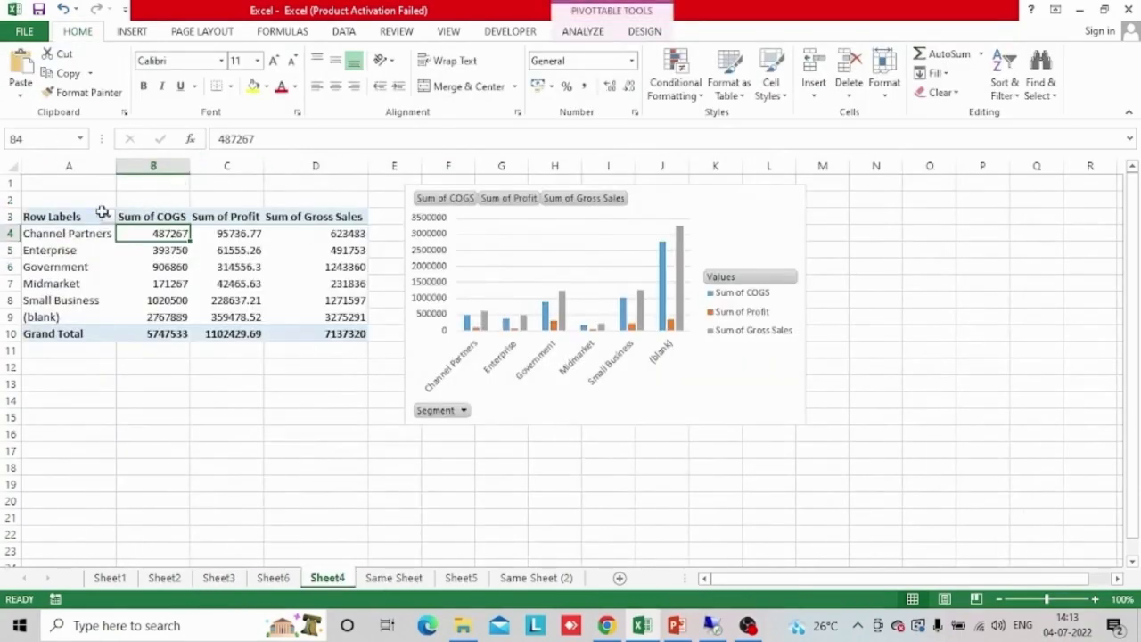
Extract the Channel Partners Sum of COGS records to another new sheet and fit its Segment column to the contents
double_click(163, 232)
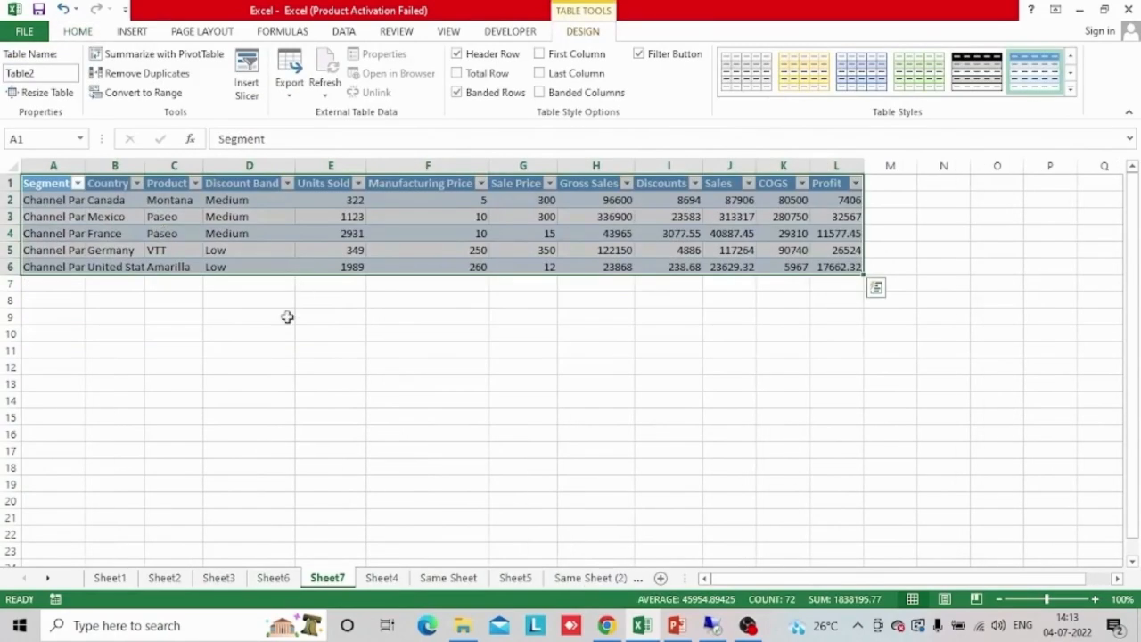
click(228, 379)
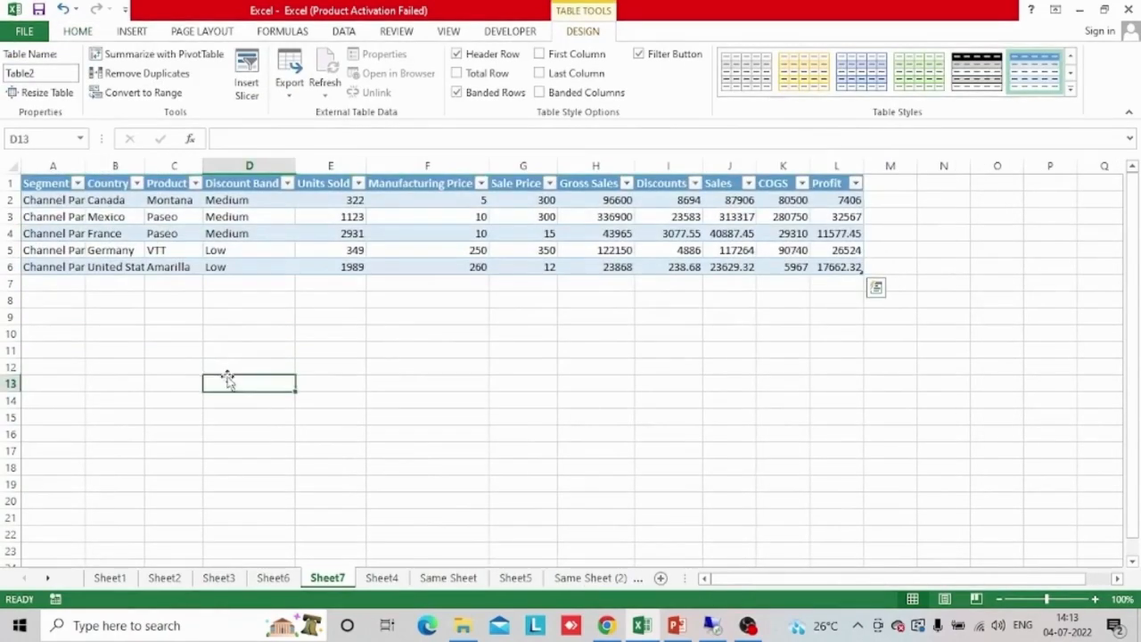
double_click(85, 165)
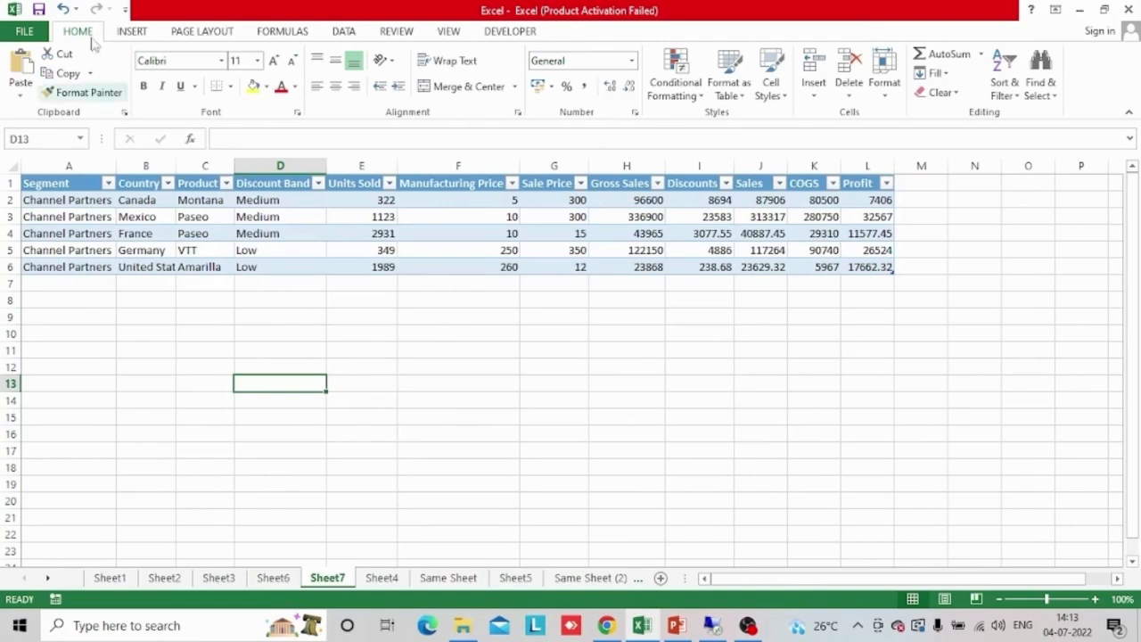
Review the workbook's other sheets, including Sheet2, Sheet6 and Sheet7, and return to the PivotChart on Sheet4
click(214, 579)
click(175, 580)
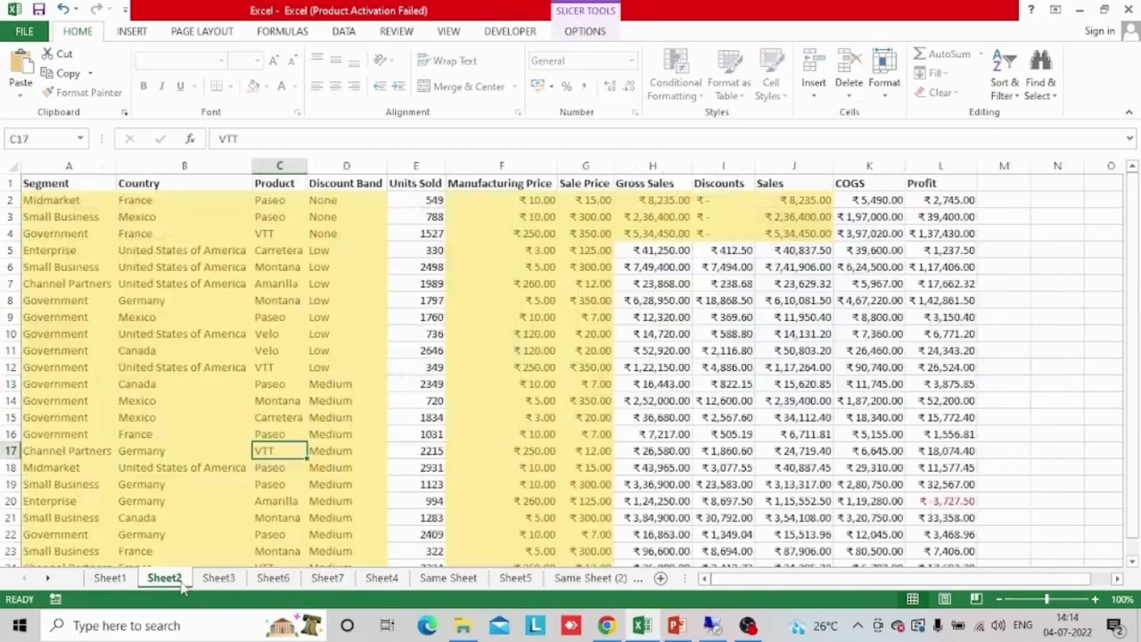
click(273, 579)
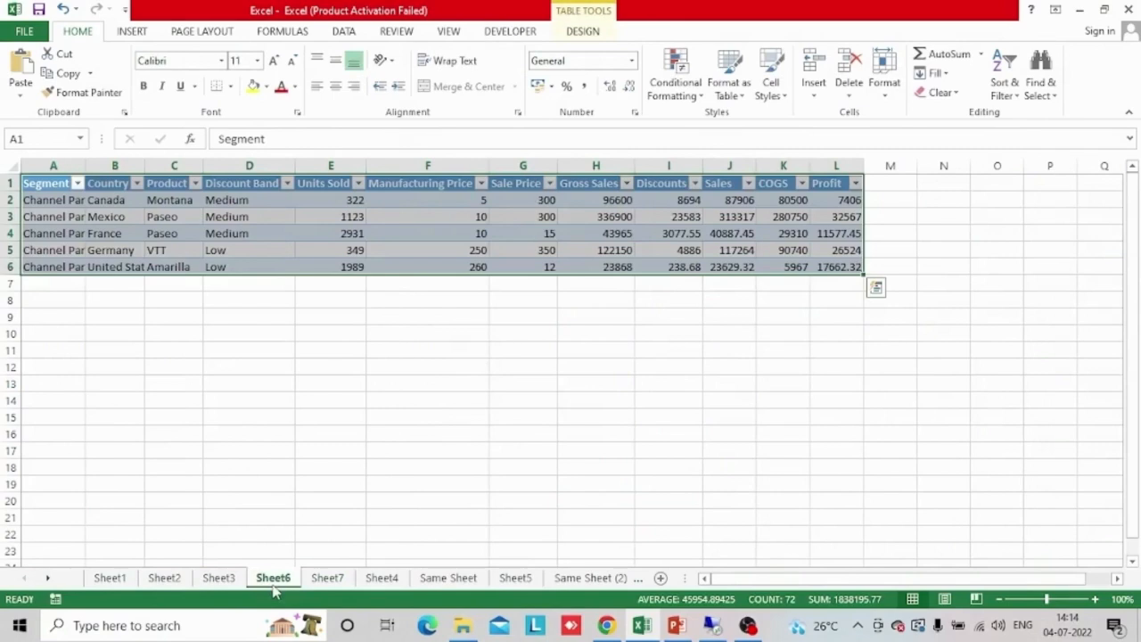
click(327, 579)
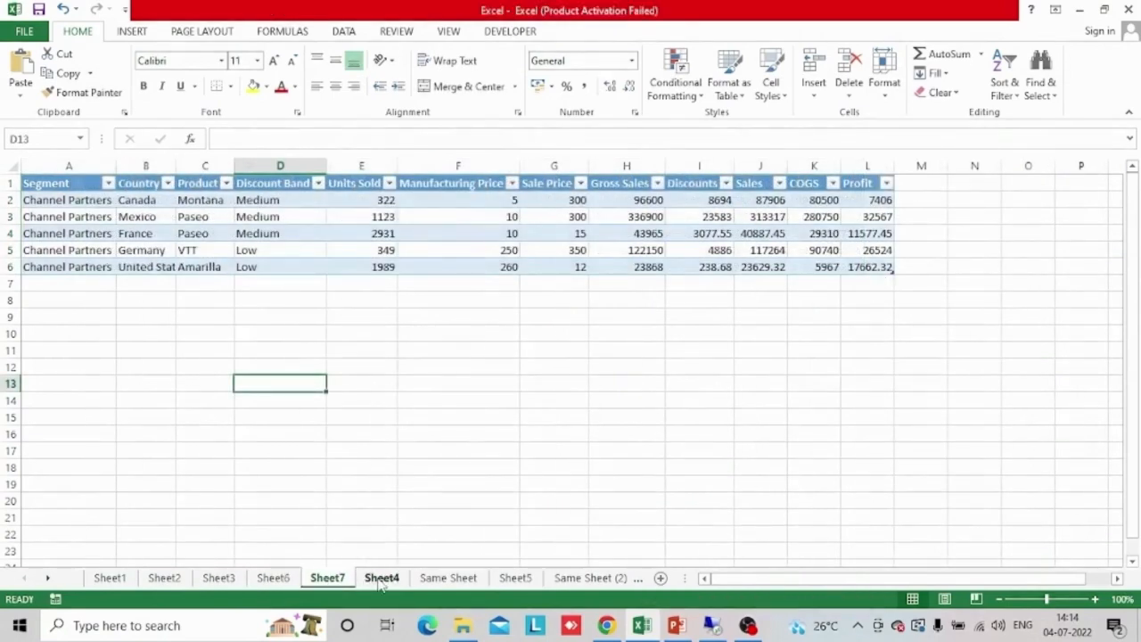
click(381, 579)
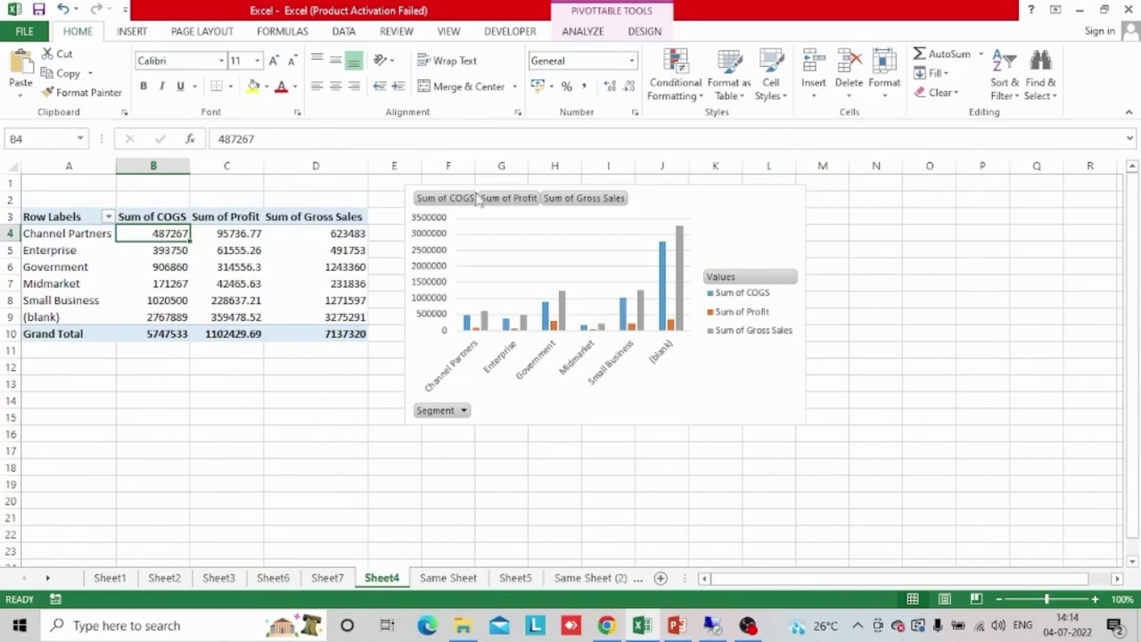
Compare the contextual tools offered when the PivotChart, the pivot table or an empty cell is selected
click(751, 222)
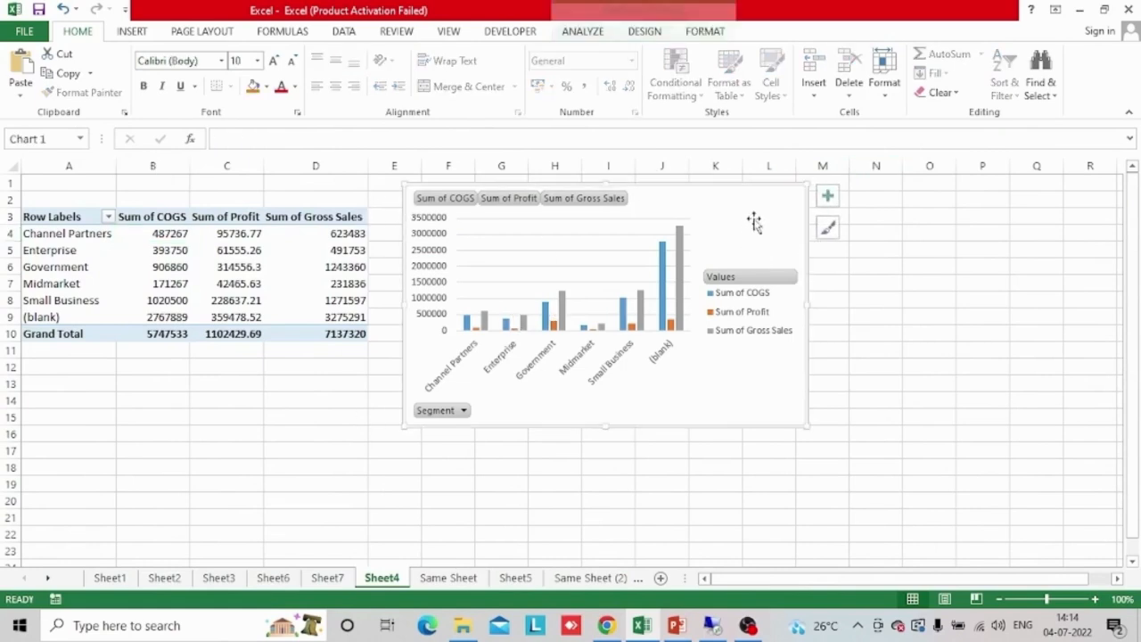
click(95, 234)
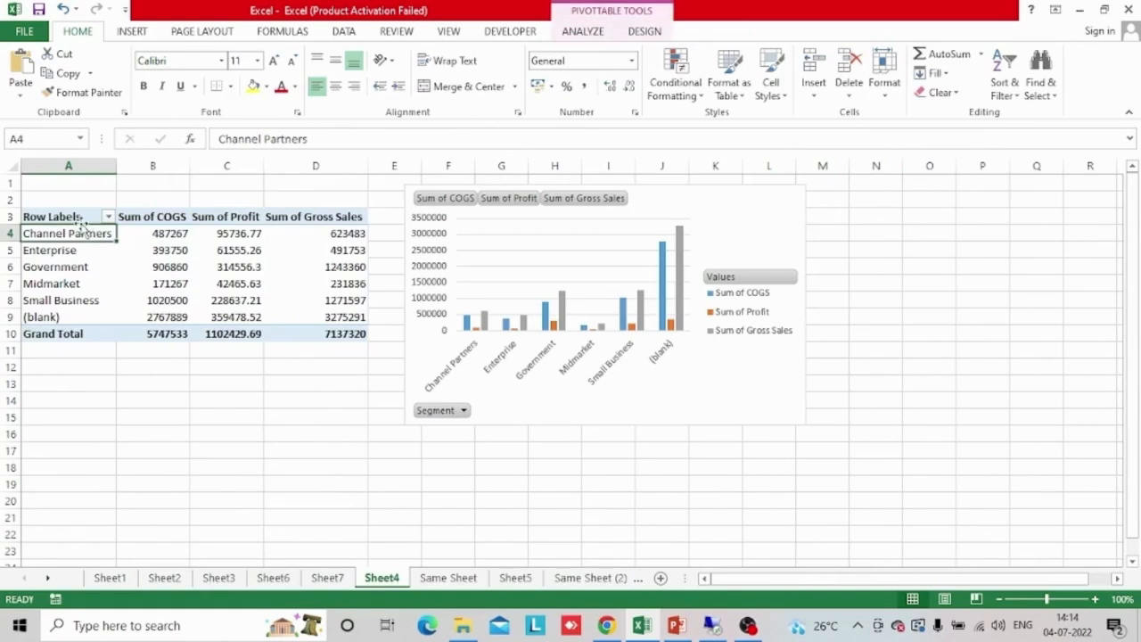
click(77, 218)
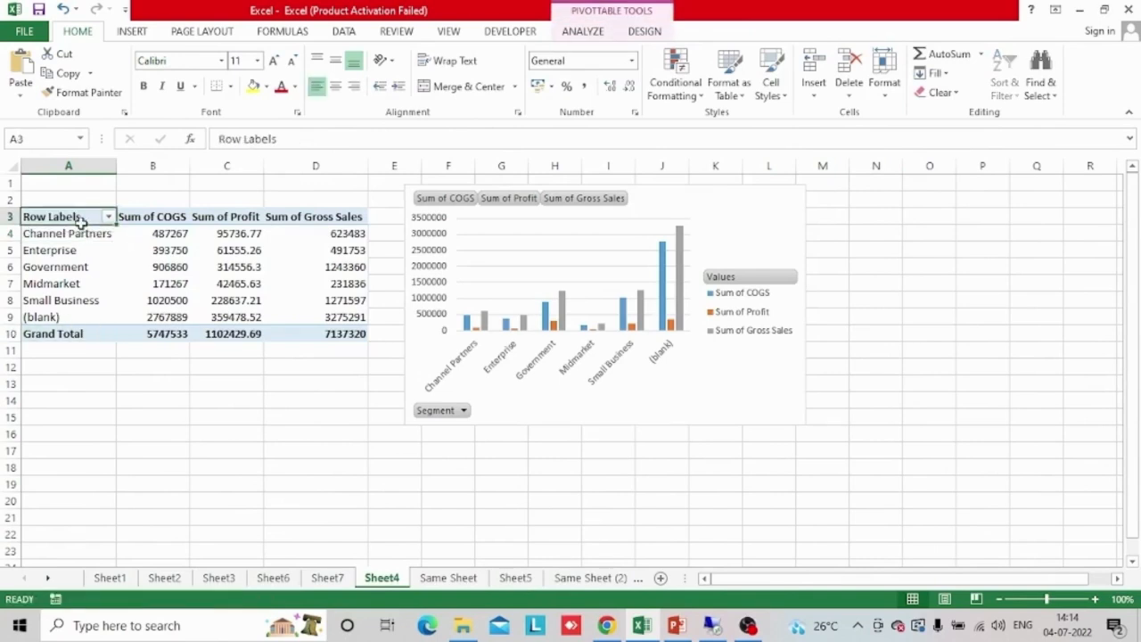
click(782, 201)
click(583, 31)
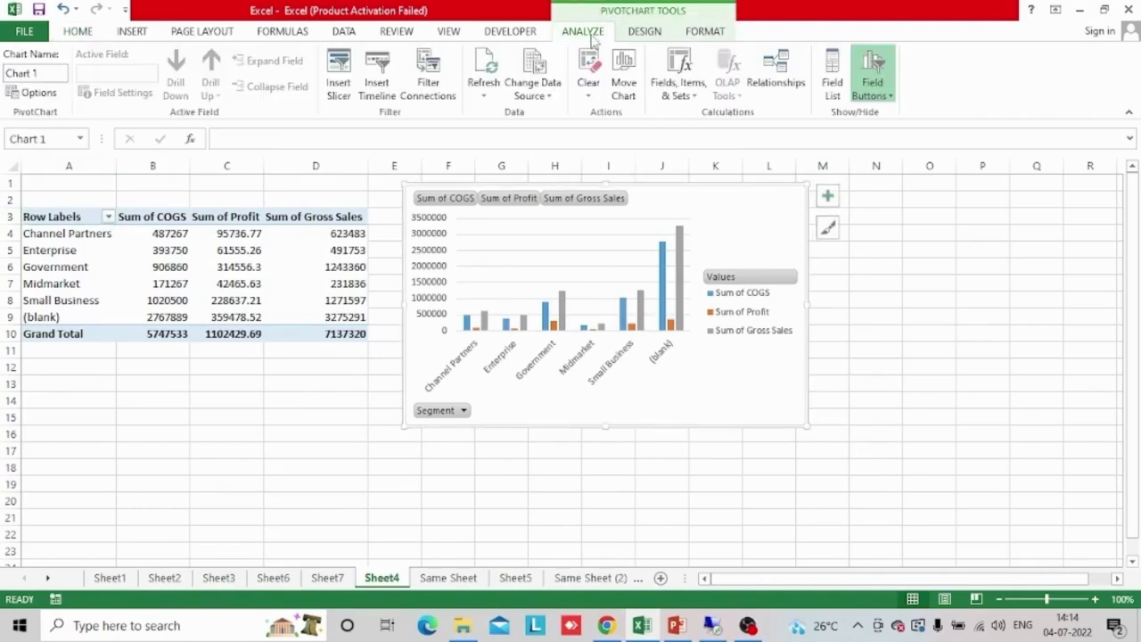
click(1040, 268)
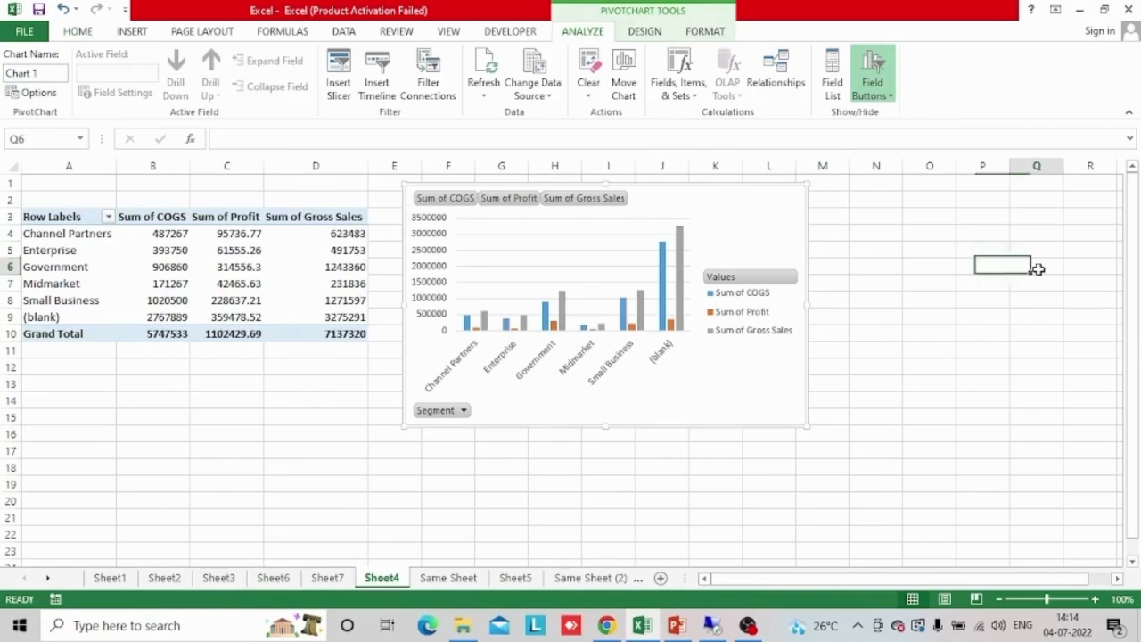
click(698, 247)
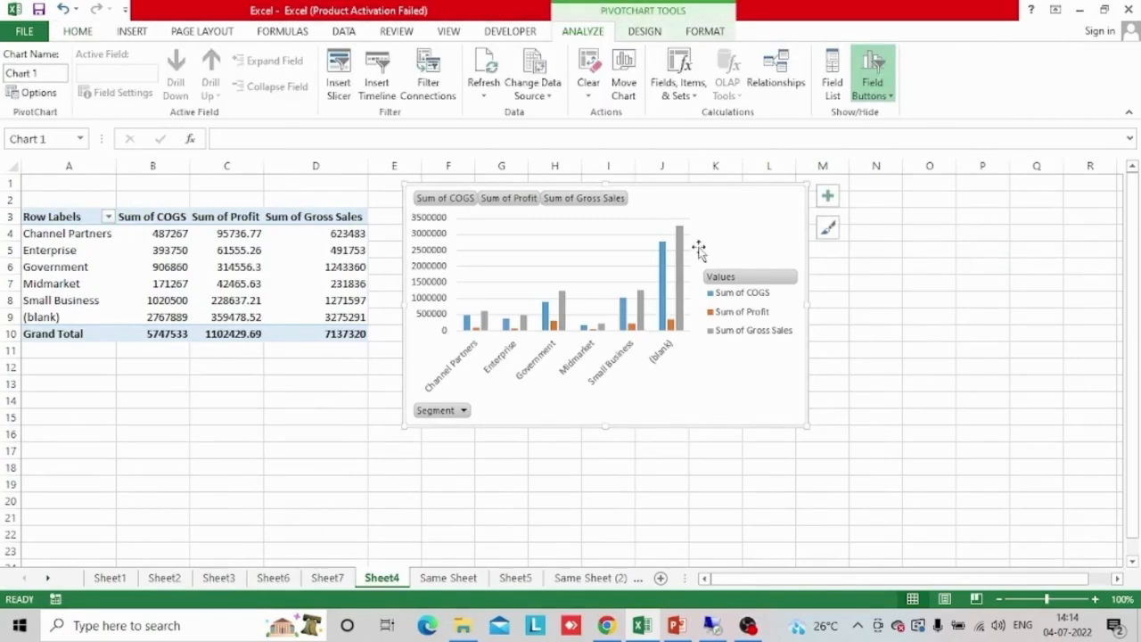
click(1039, 280)
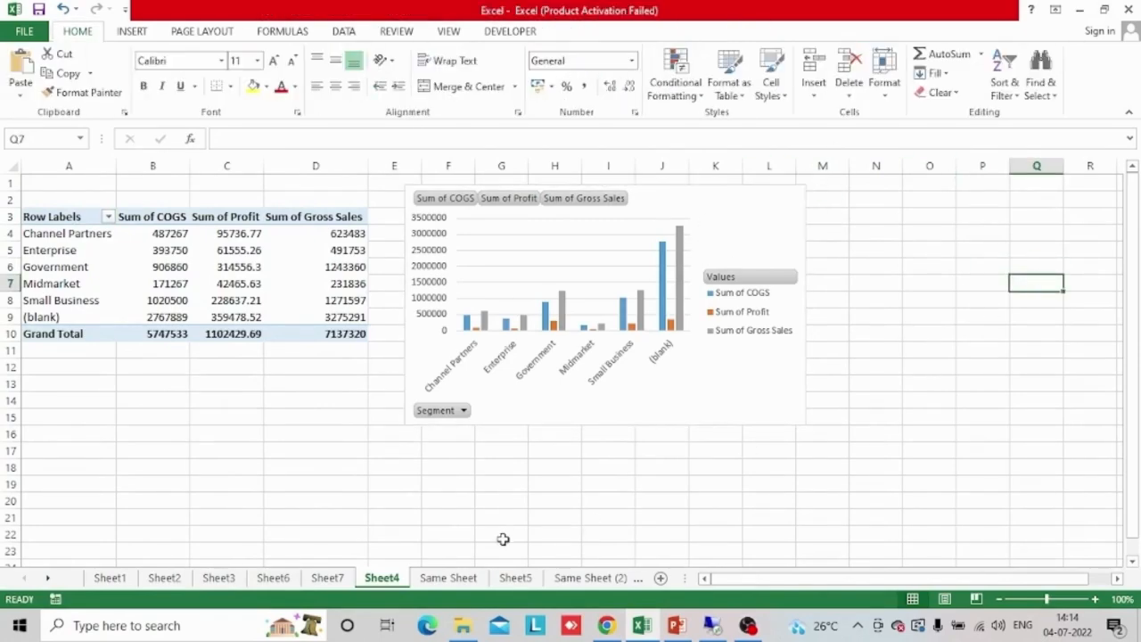
click(404, 424)
click(322, 469)
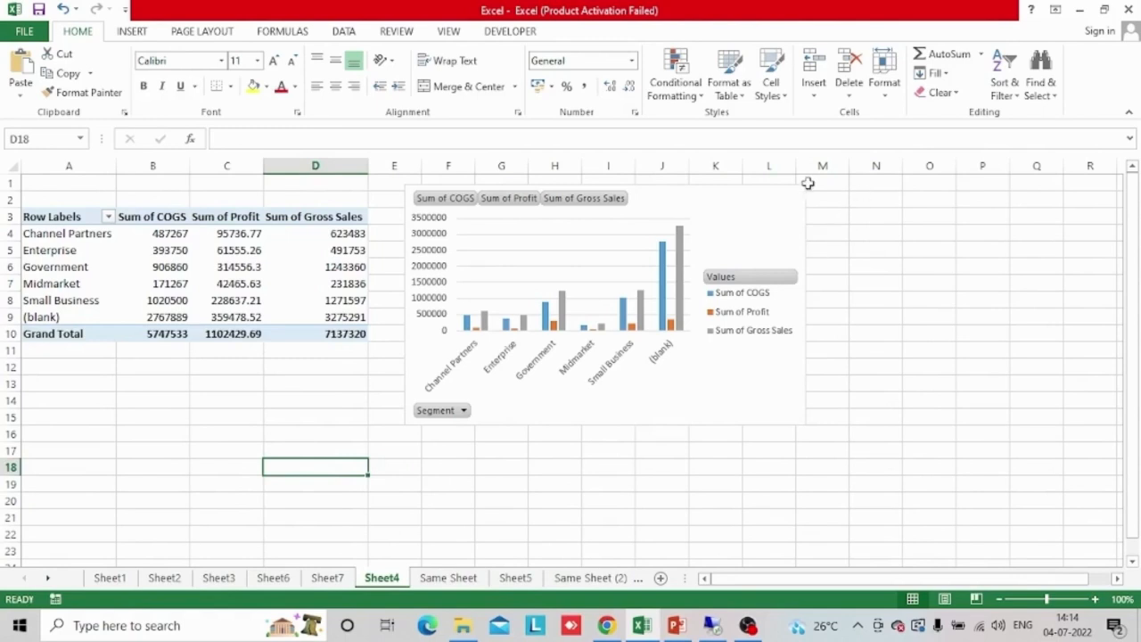
Examine the design, formatting and analysis commands available for the selected PivotChart
click(783, 198)
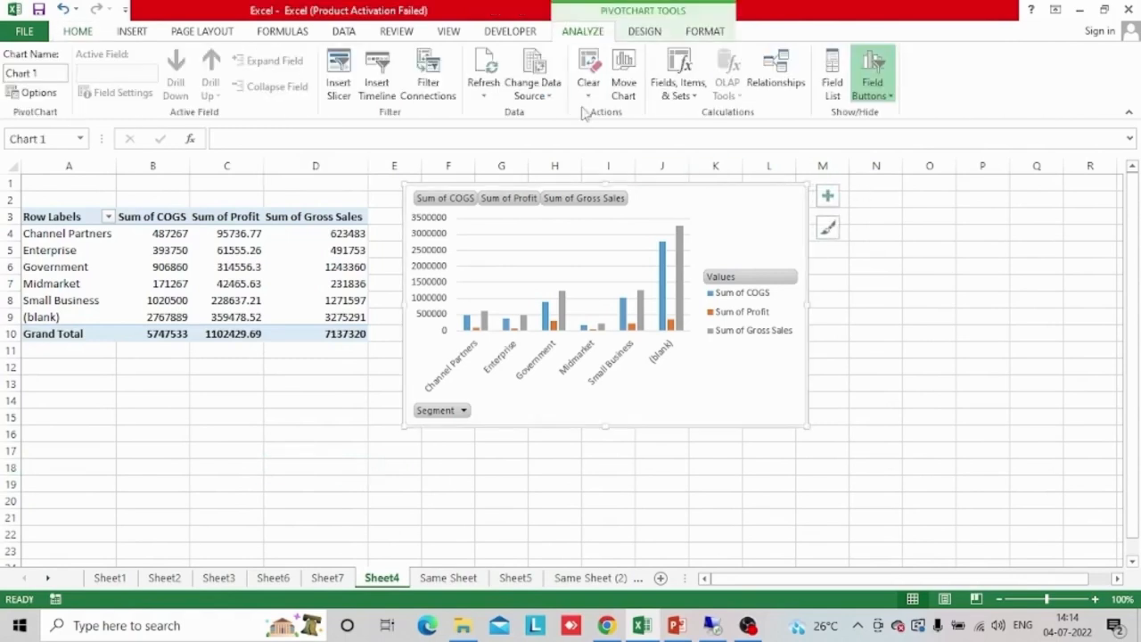
click(658, 34)
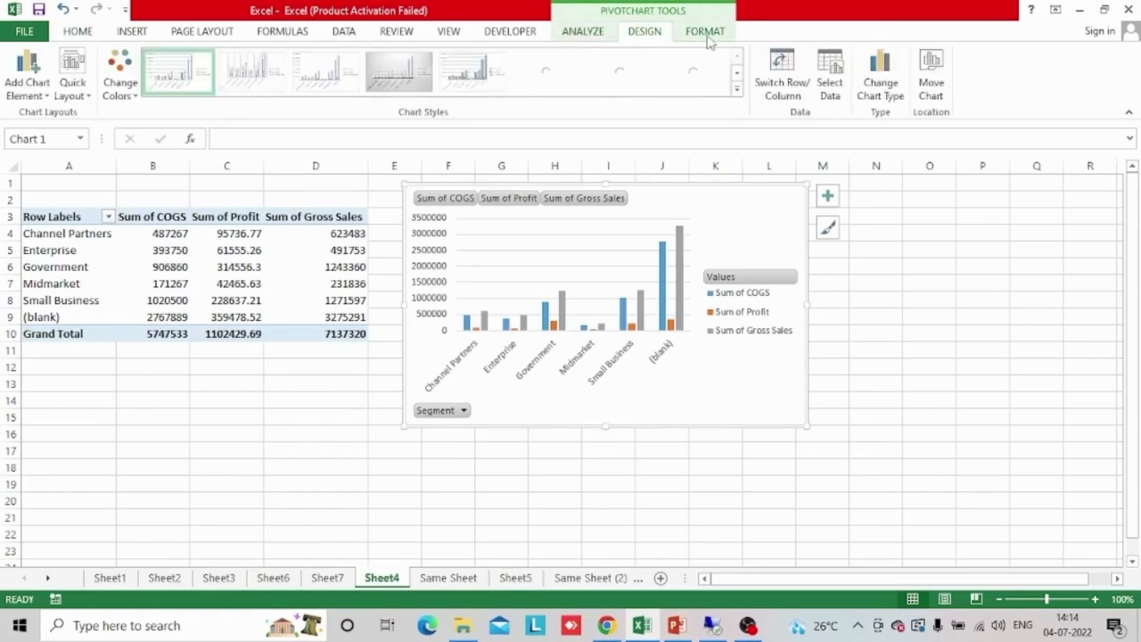
click(706, 33)
click(581, 33)
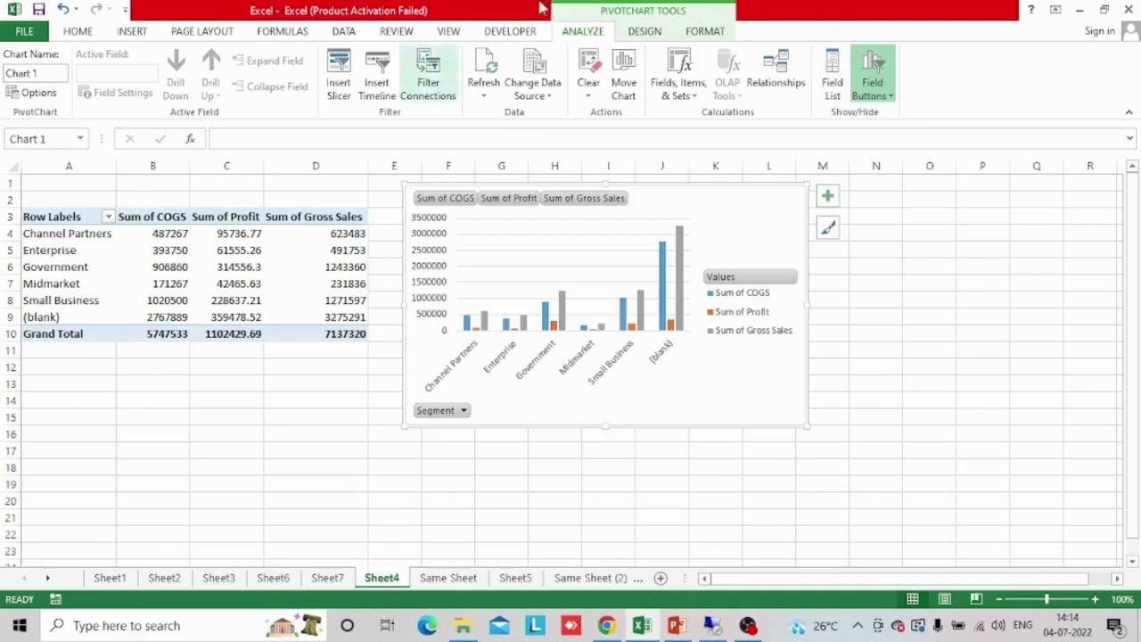
Review the chart elements and chart styles available for the PivotChart
click(829, 196)
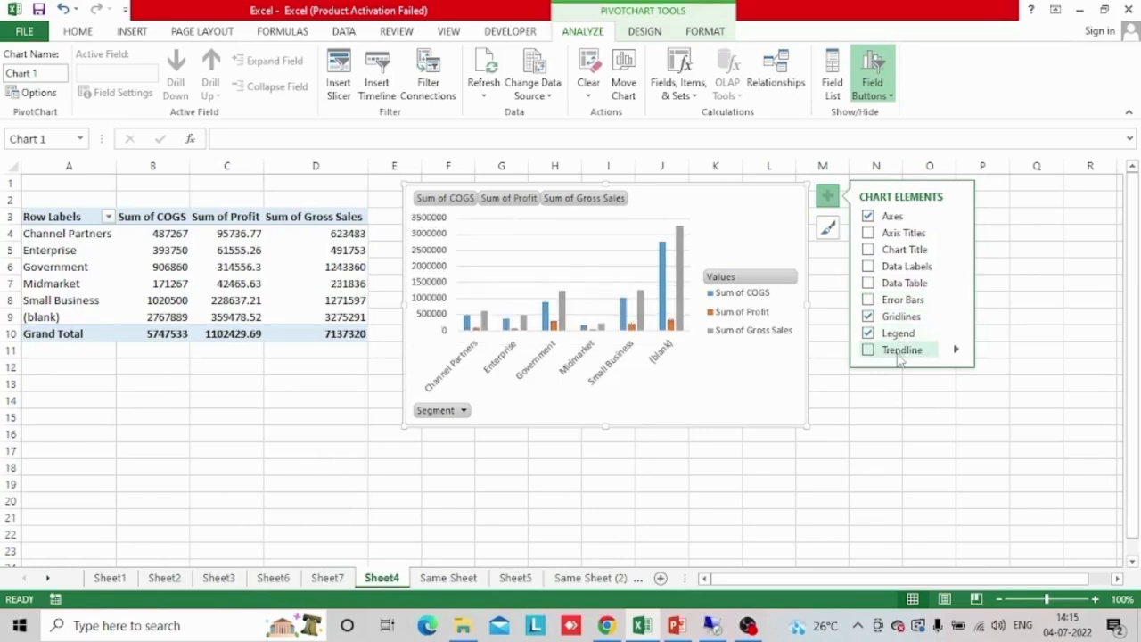
click(828, 196)
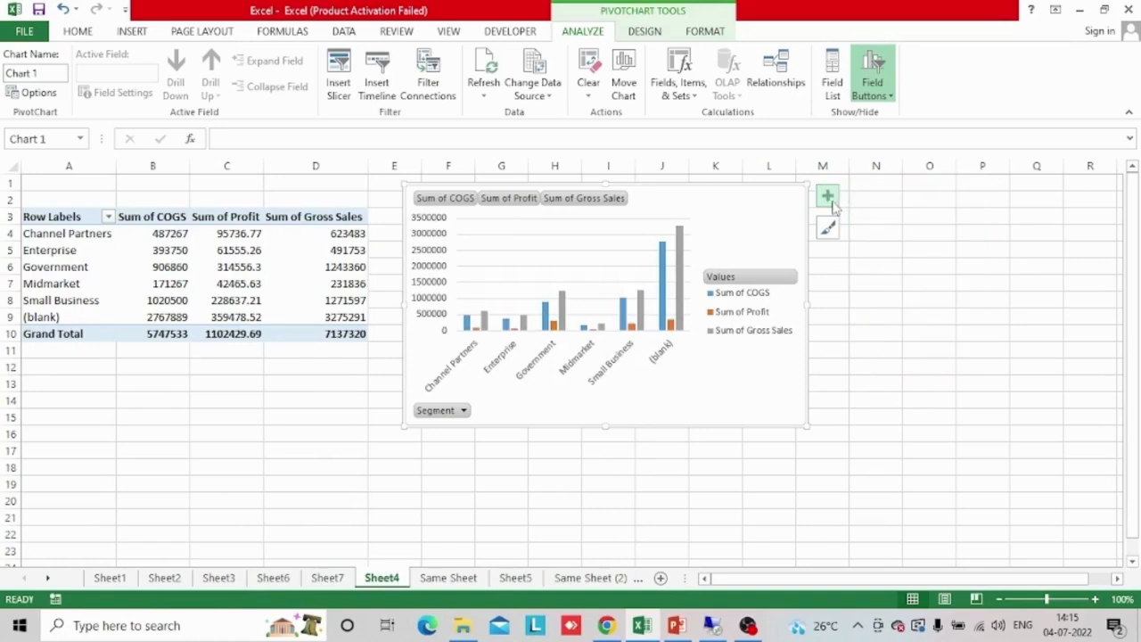
click(829, 226)
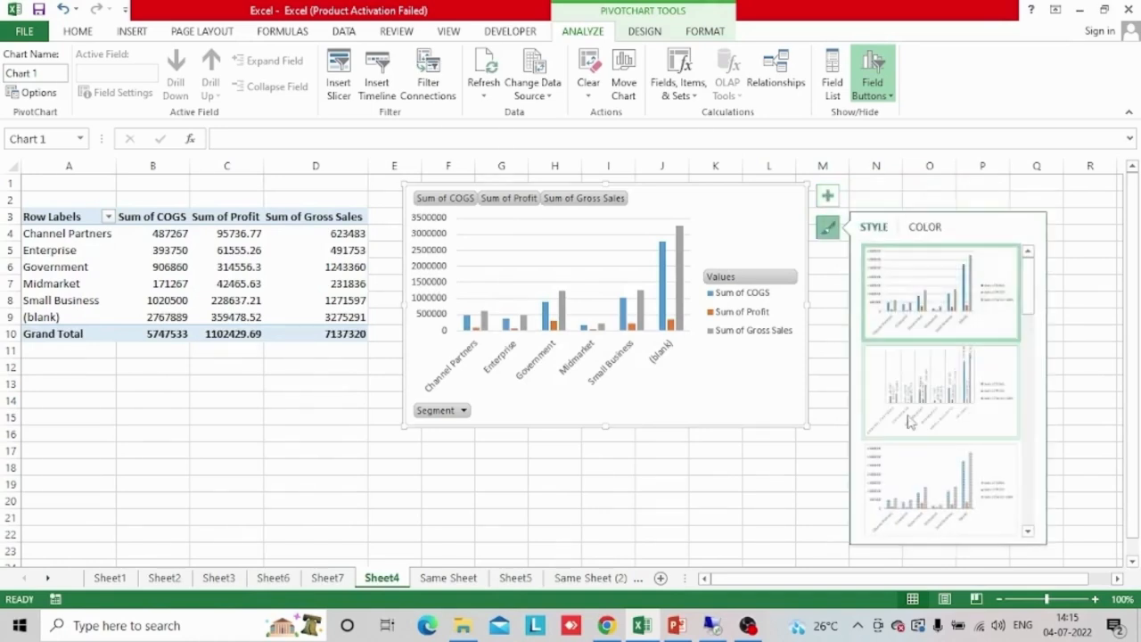
scroll(909, 423, down, 3)
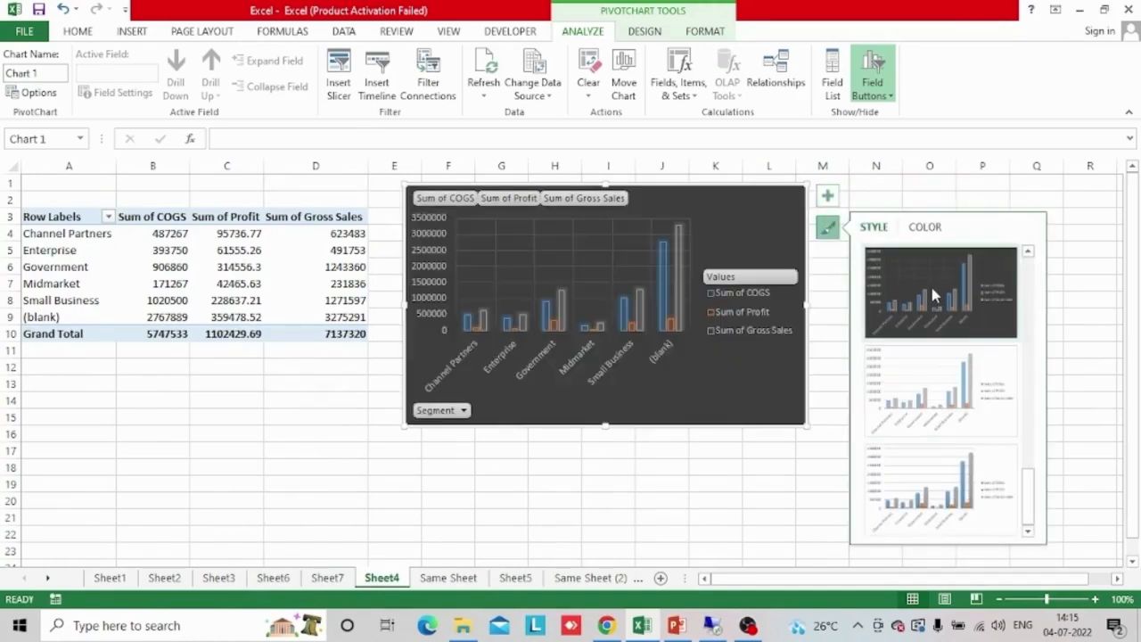
Recolour the PivotChart with the Colorful palette that starts with orange, yellow and green
click(925, 227)
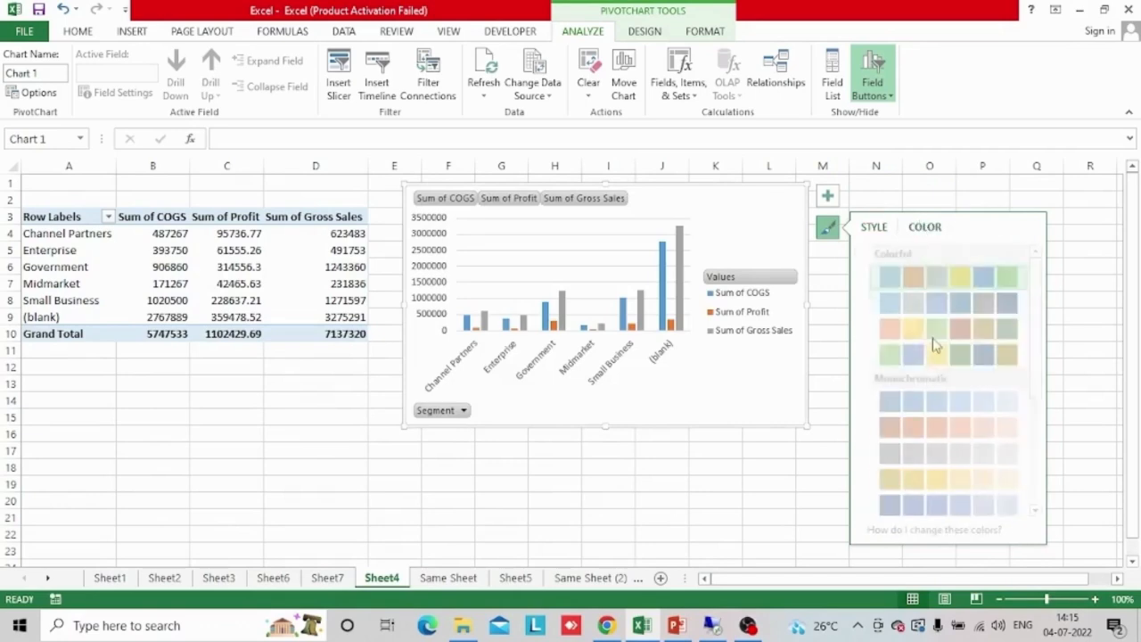
click(910, 401)
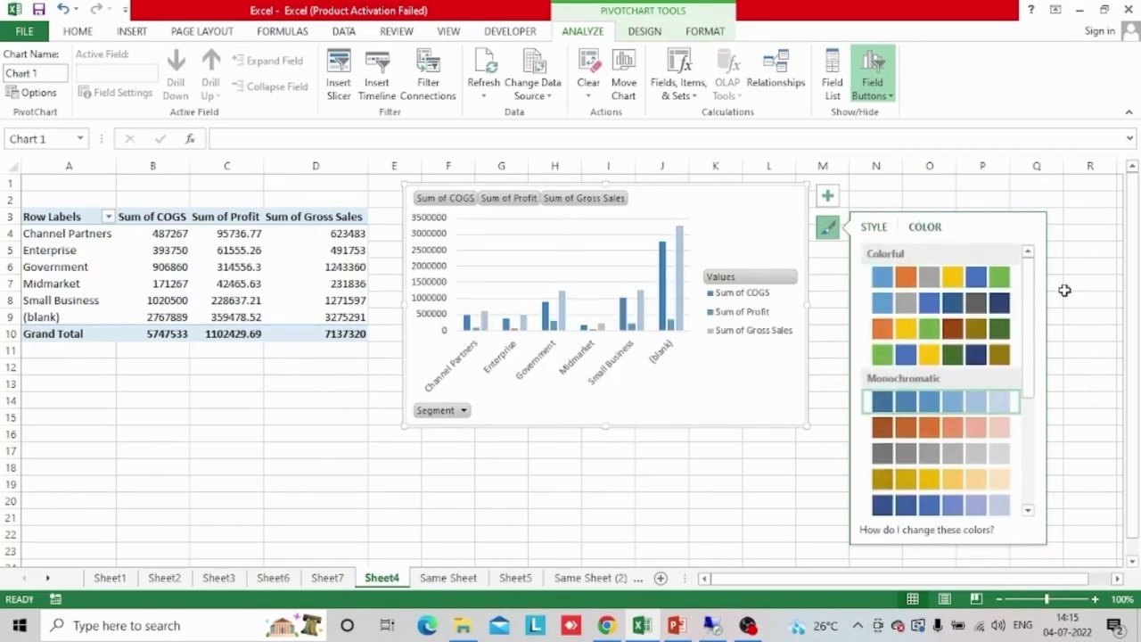
click(953, 330)
Look through Same Sheet (2), Sheet5 and Same Sheet, return to Sheet4 and close the chart's colour options
click(588, 578)
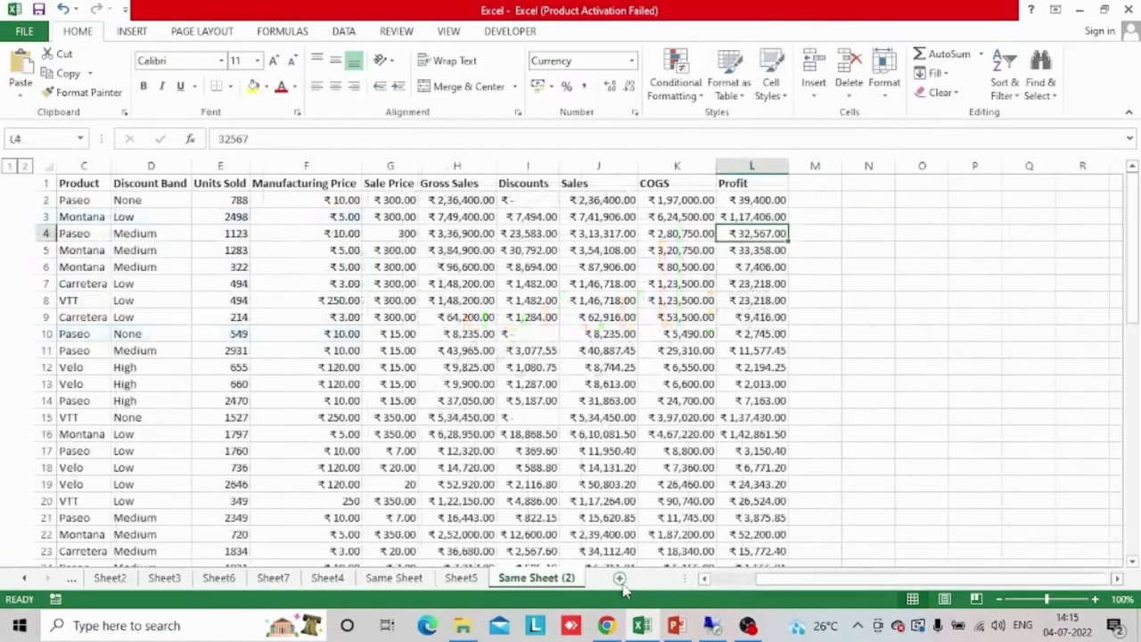
click(461, 578)
click(394, 578)
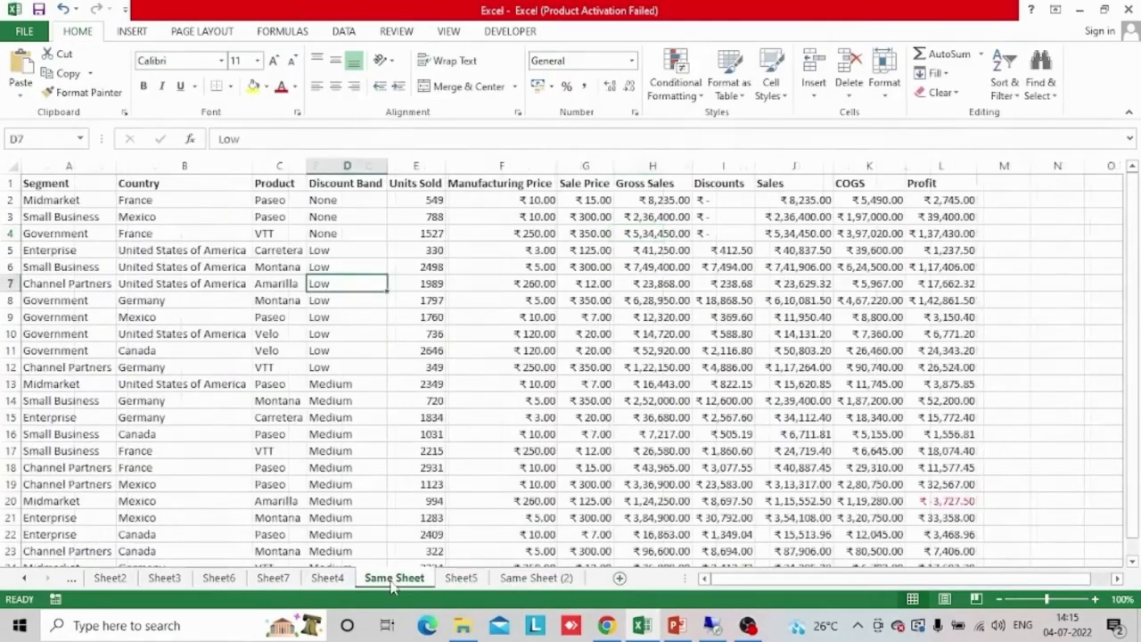
click(327, 578)
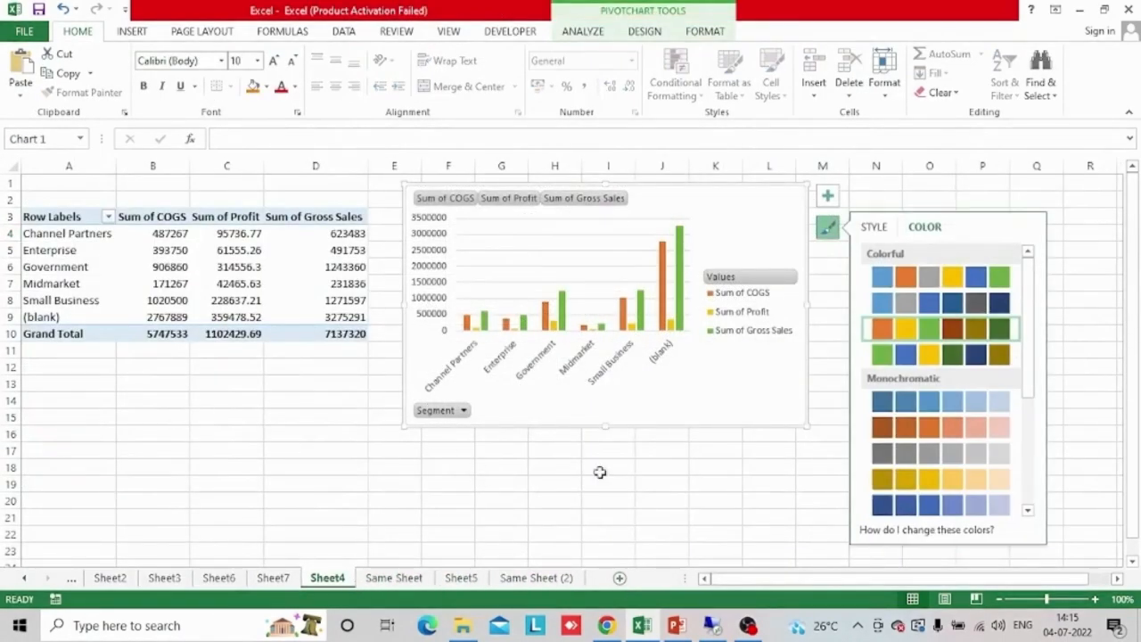
click(837, 229)
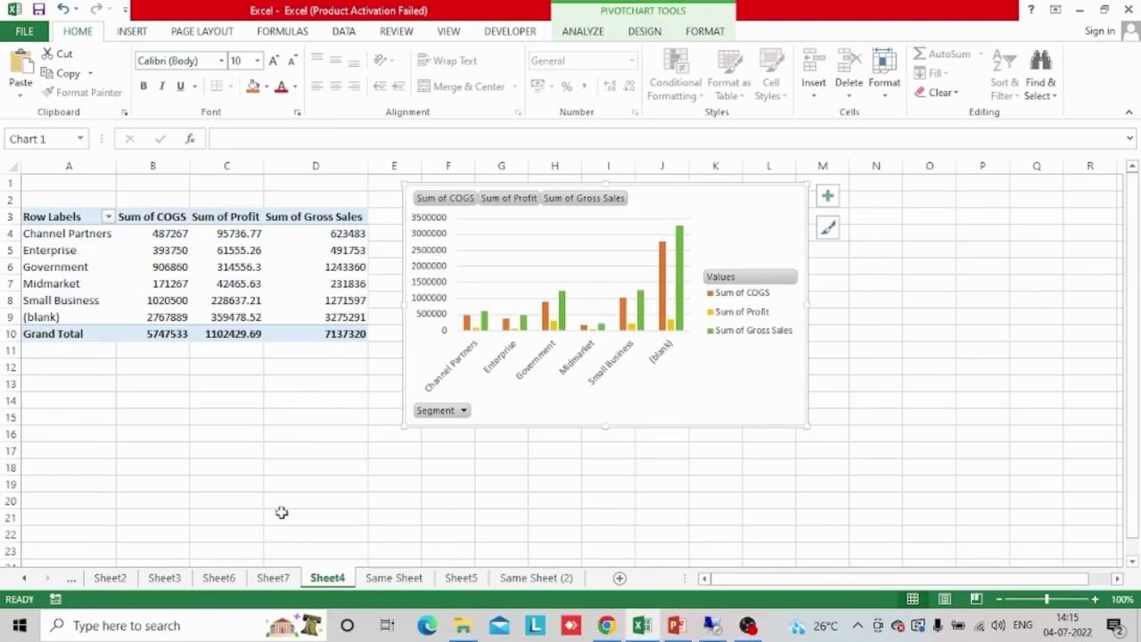
click(133, 31)
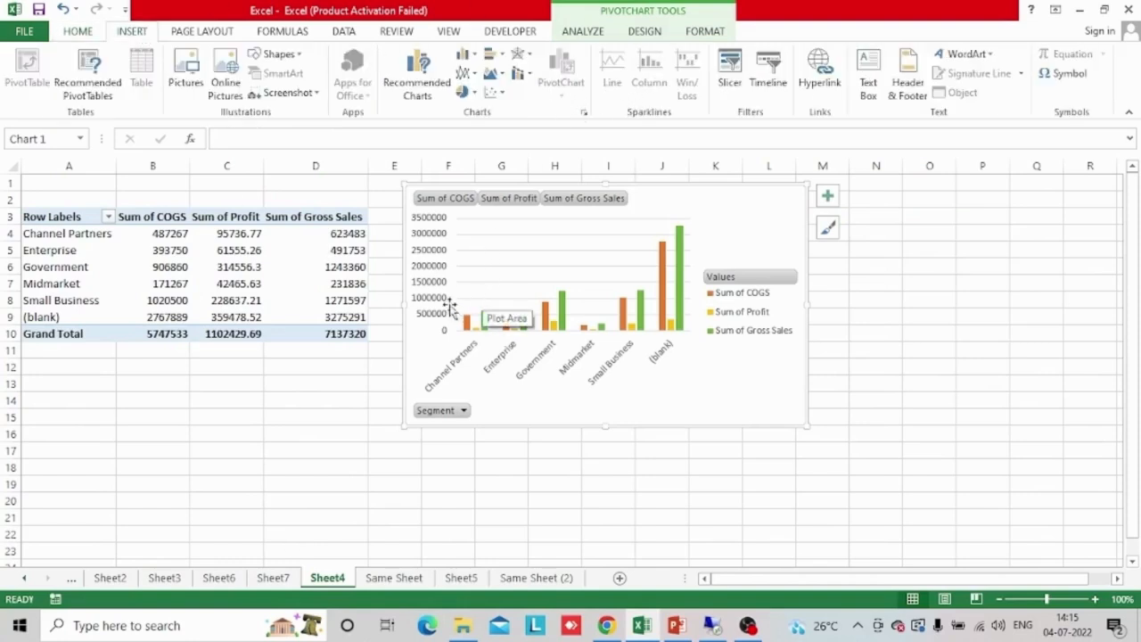
click(423, 580)
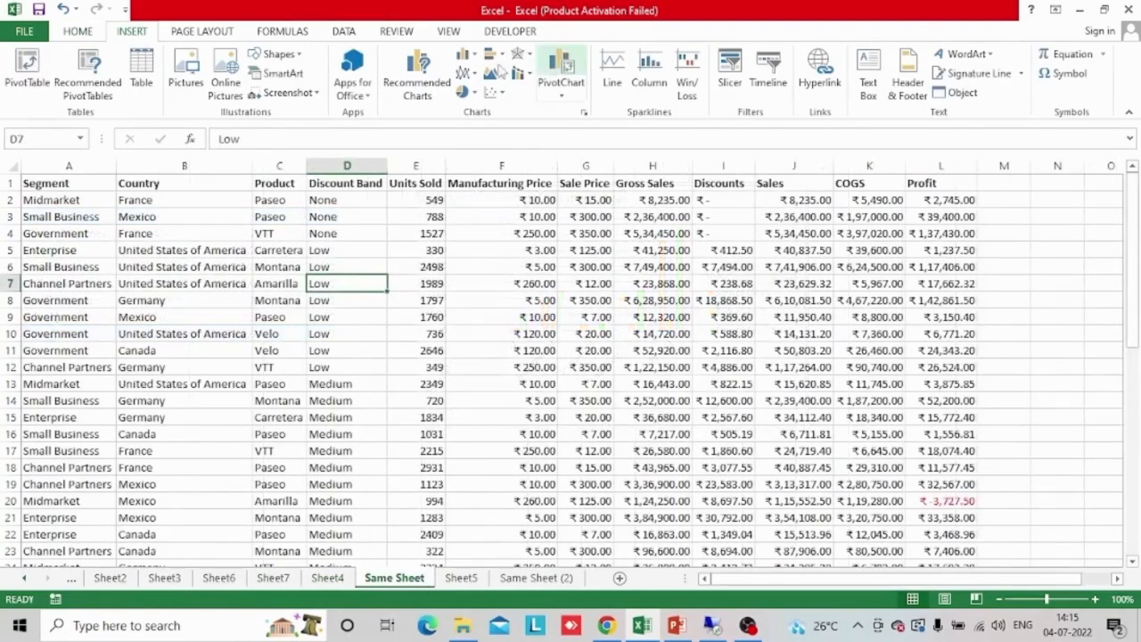
click(561, 85)
click(575, 114)
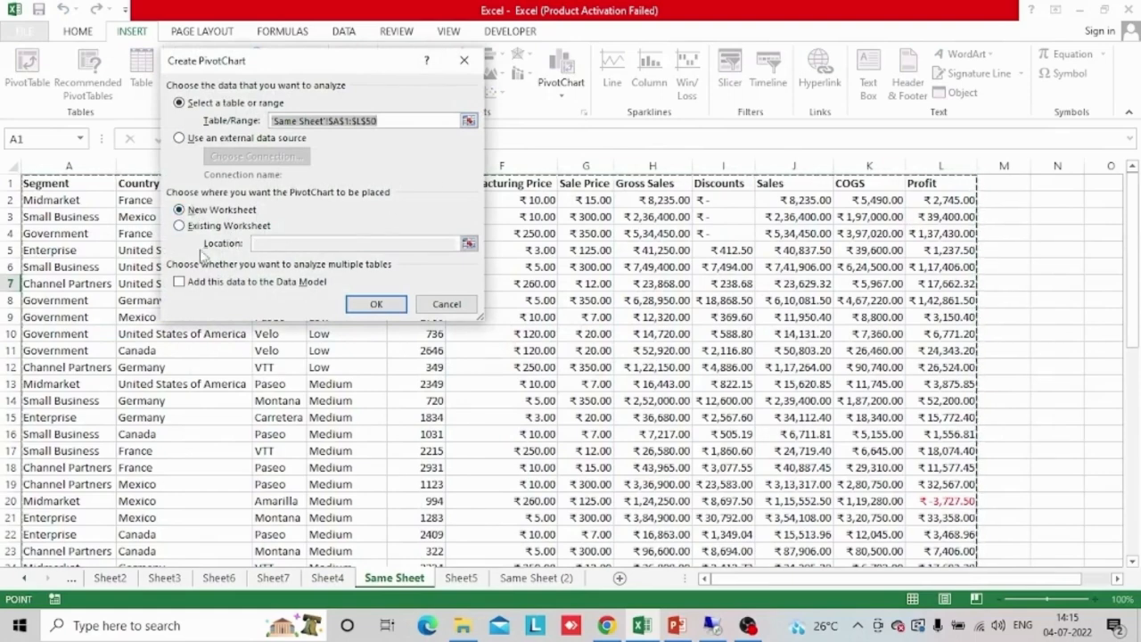
click(180, 226)
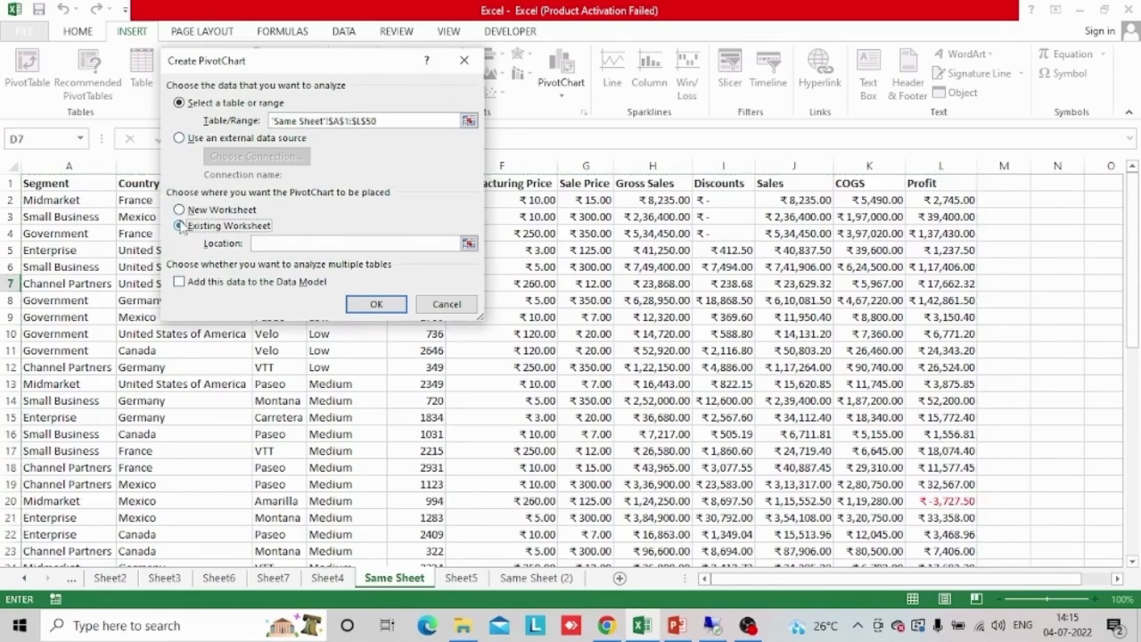
click(1009, 253)
click(1057, 249)
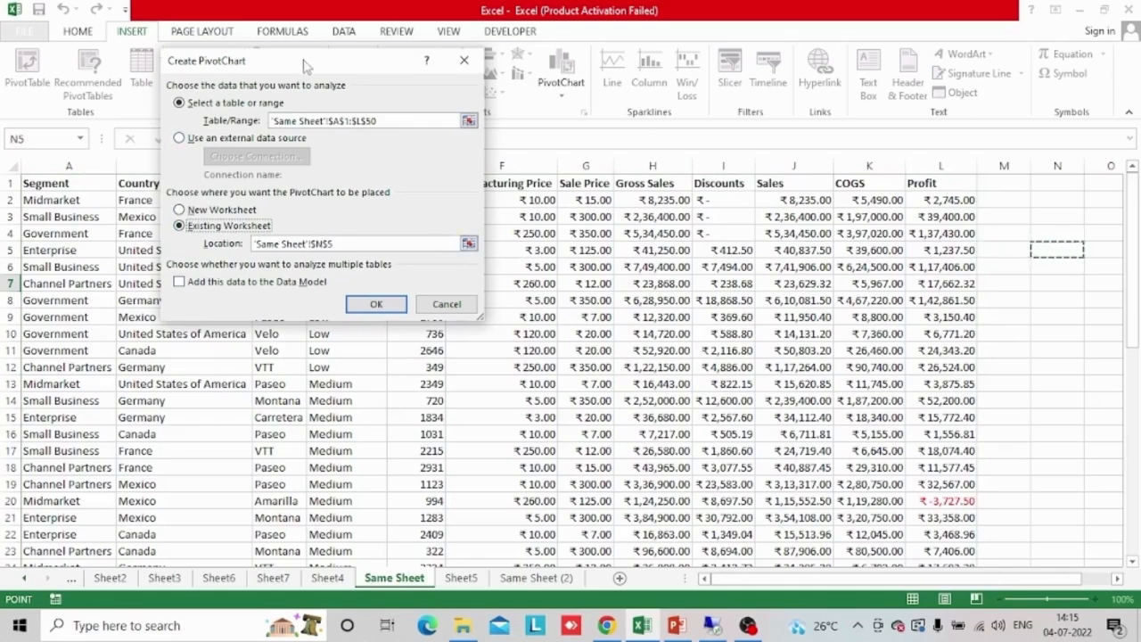
drag(307, 66, 373, 60)
click(535, 236)
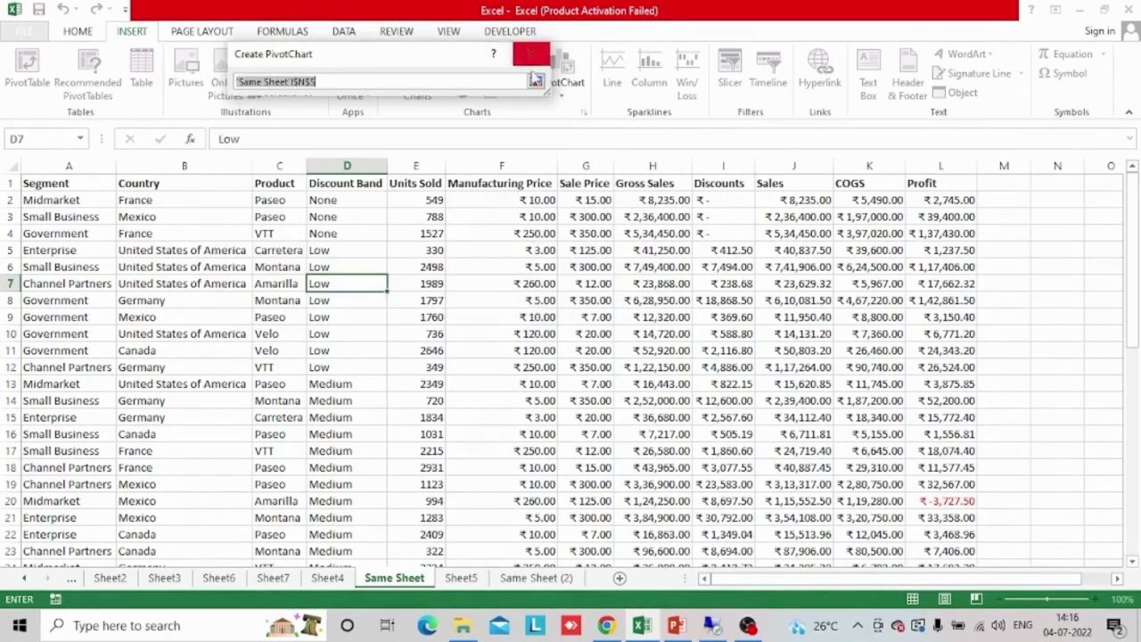
click(535, 81)
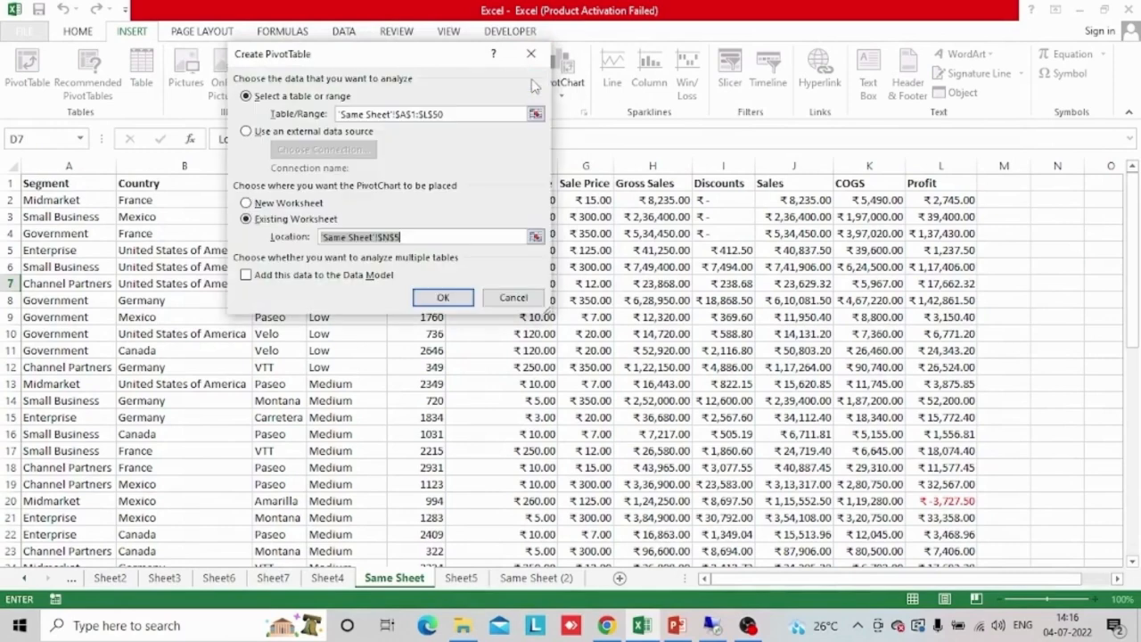
click(516, 298)
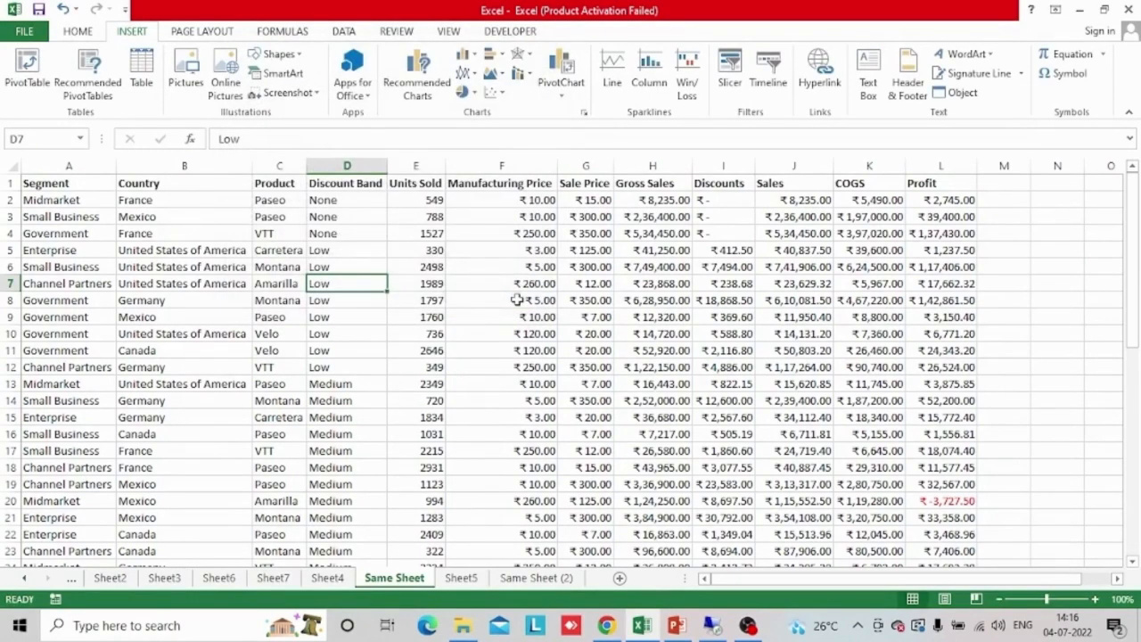
Check Sheet5, return to Sheet4 and inspect the PivotChart's chart area formatting options
click(462, 578)
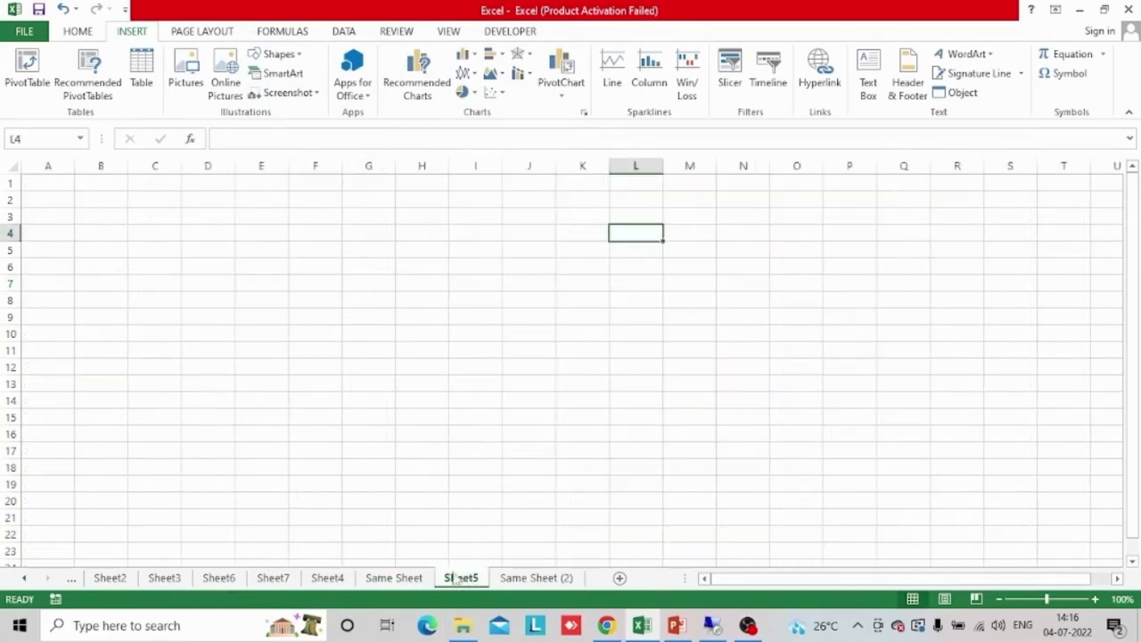
click(326, 578)
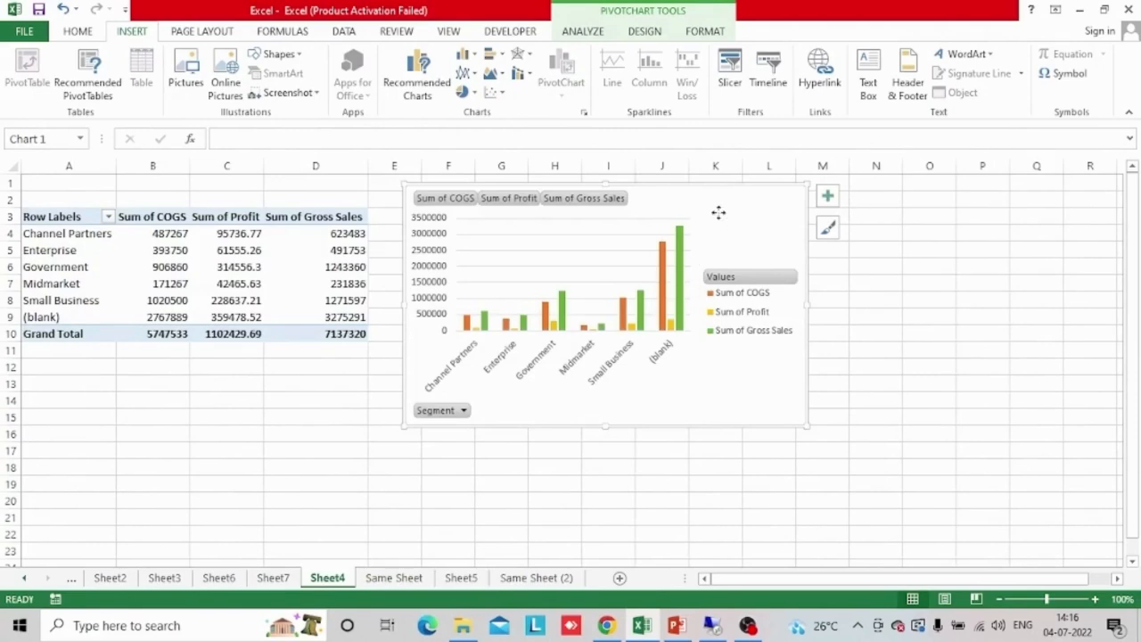
double_click(511, 181)
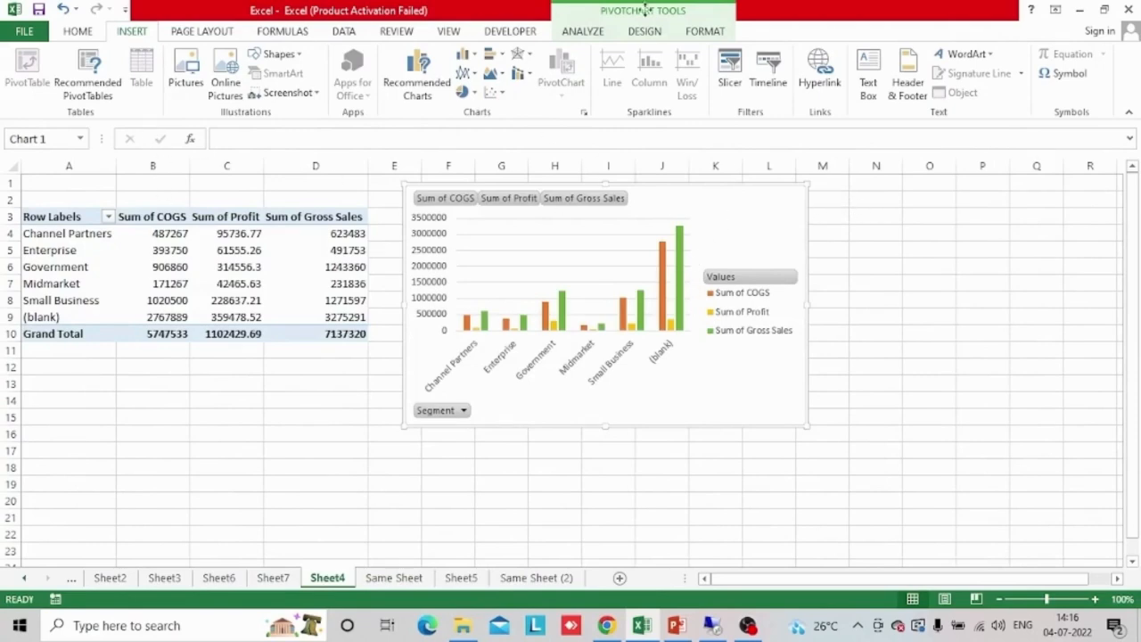
click(1086, 206)
click(1126, 178)
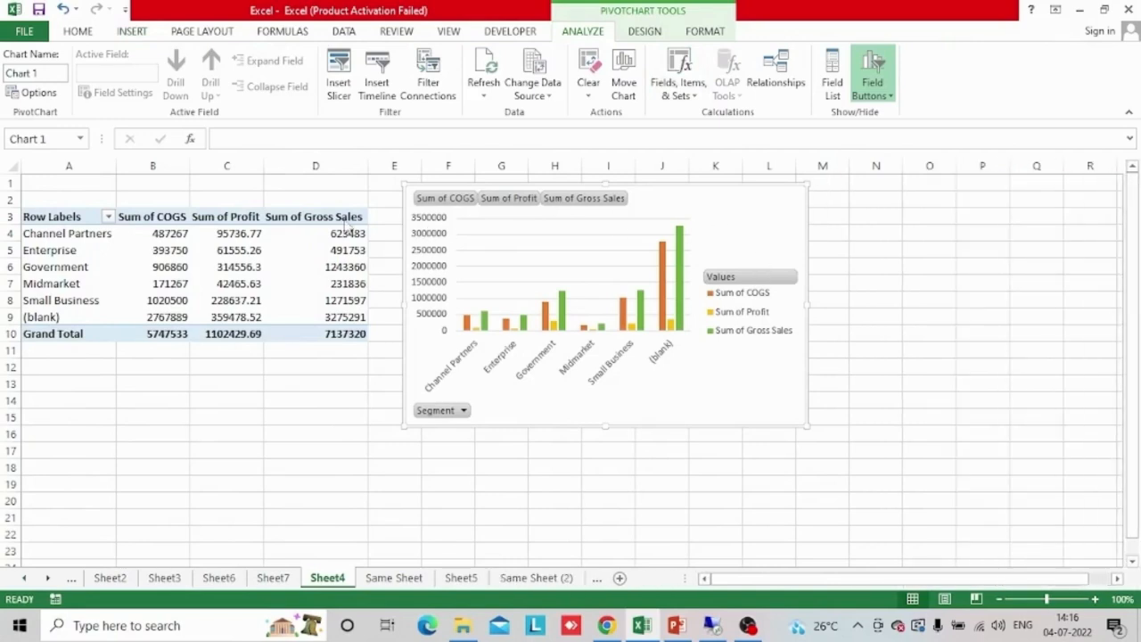
Select the pivot table's Grand Total row and examine the PivotTable's layout and format options
click(45, 220)
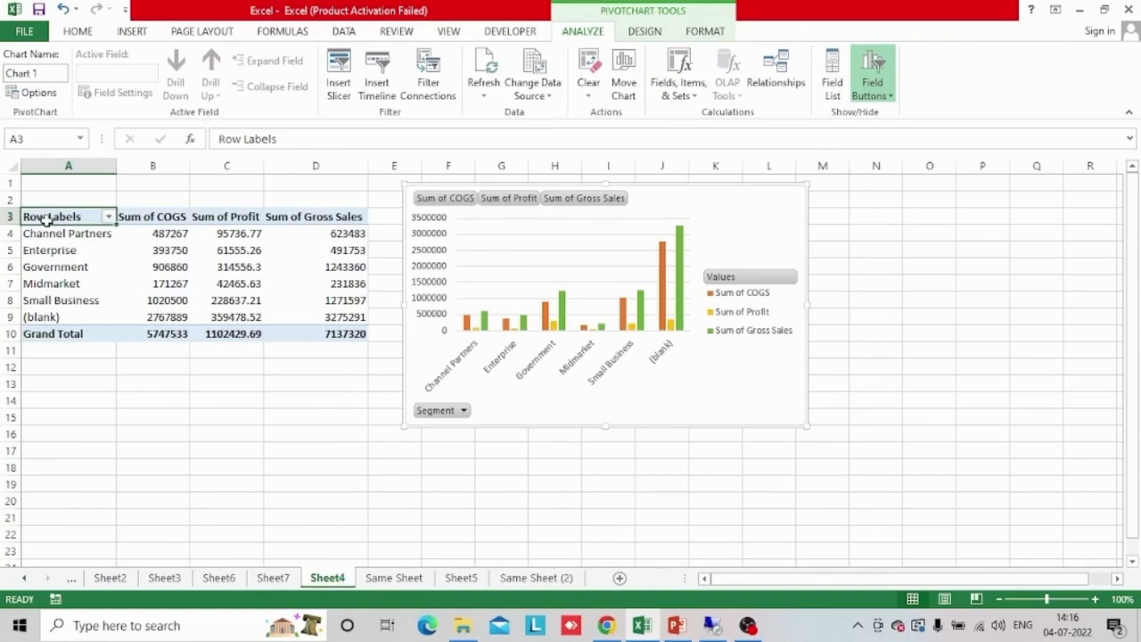
click(49, 335)
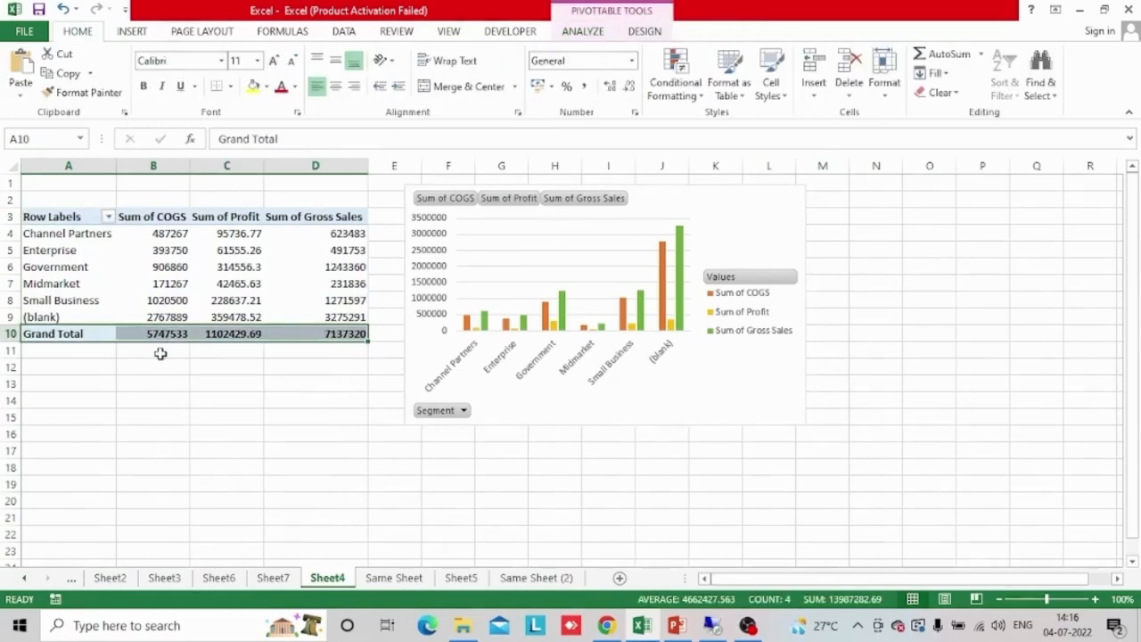
click(585, 32)
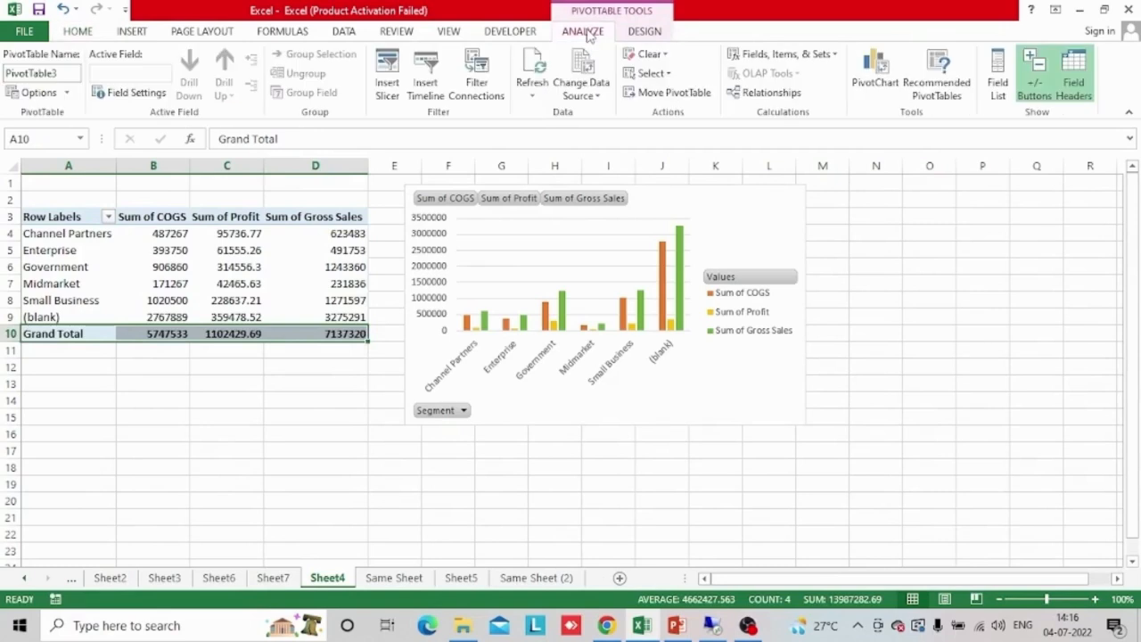
click(57, 99)
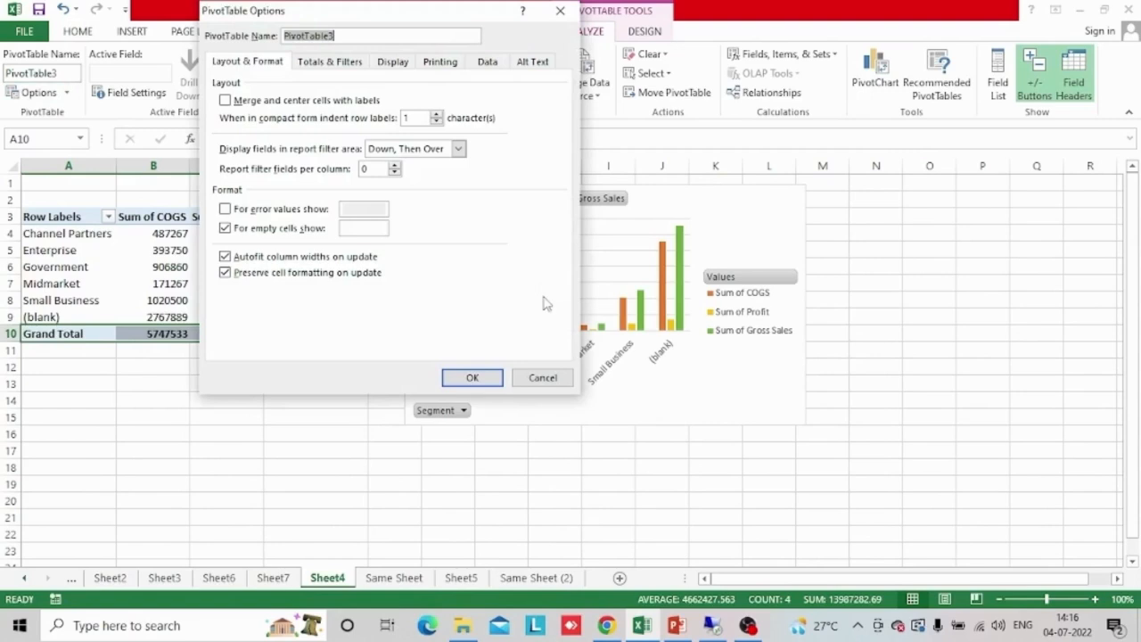
click(543, 379)
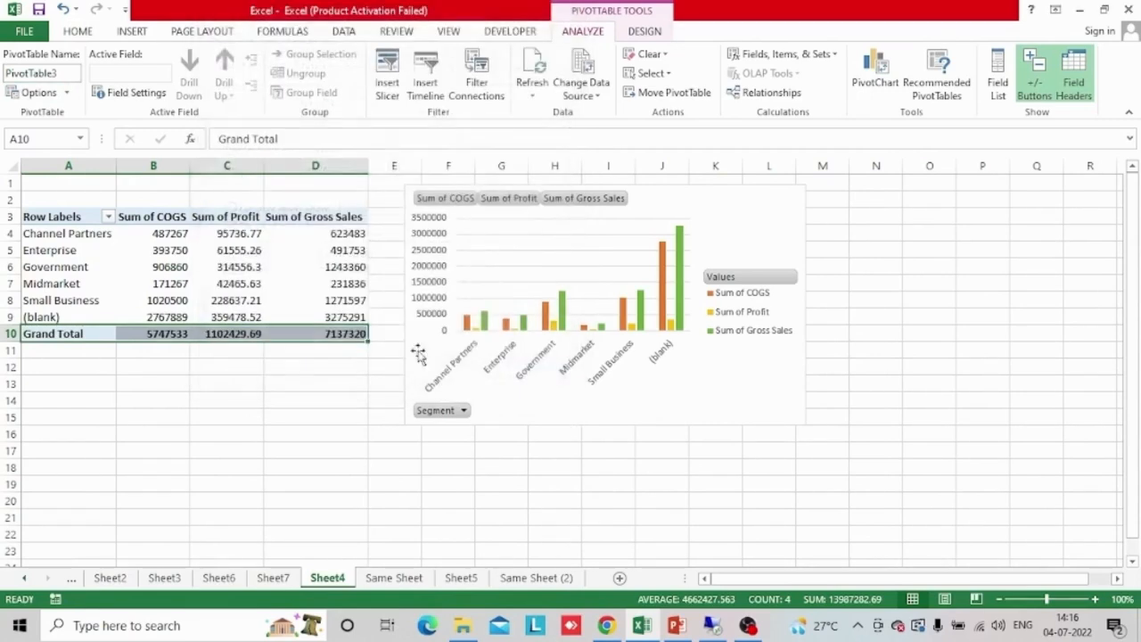
Change the pivot table's data source to only the Segment through Gross Sales columns of Same Sheet
click(580, 96)
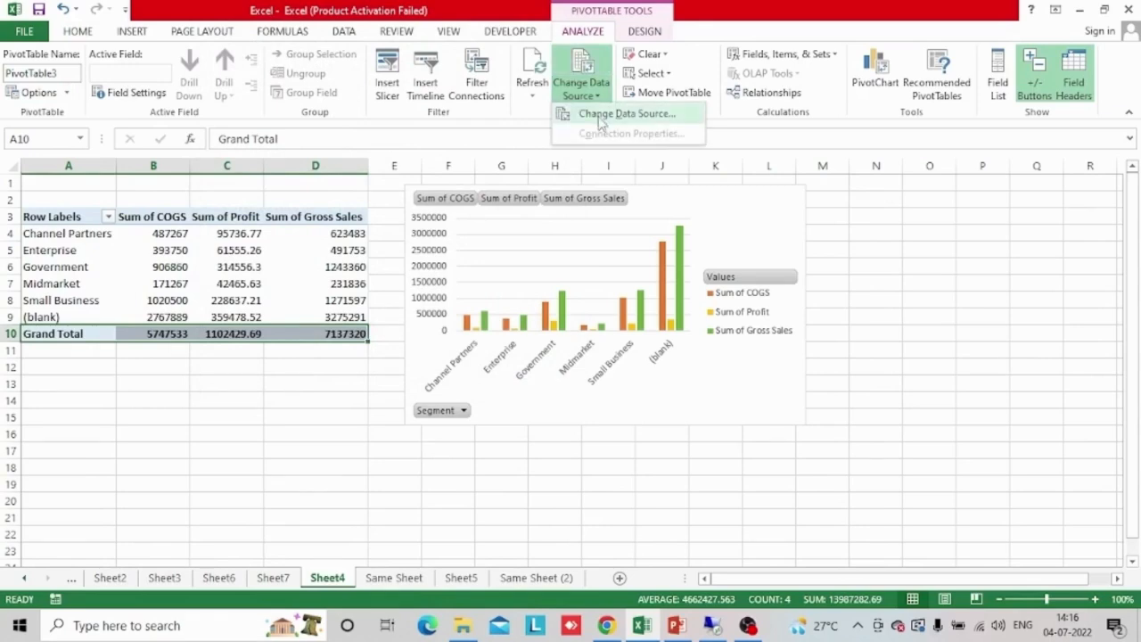
click(597, 113)
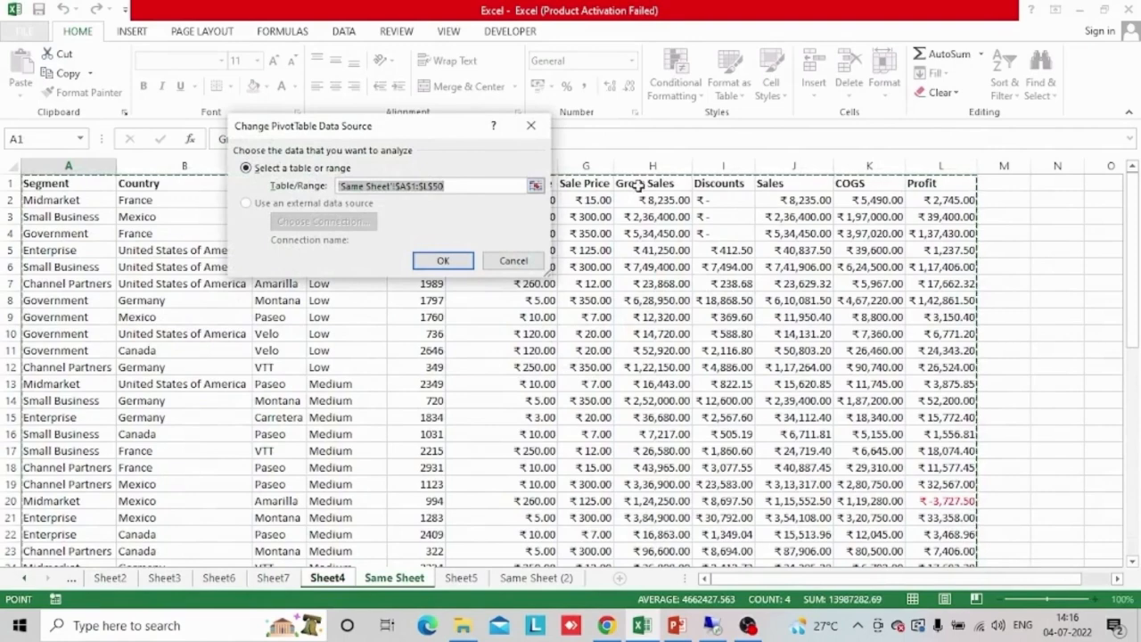
drag(111, 166, 641, 200)
click(442, 260)
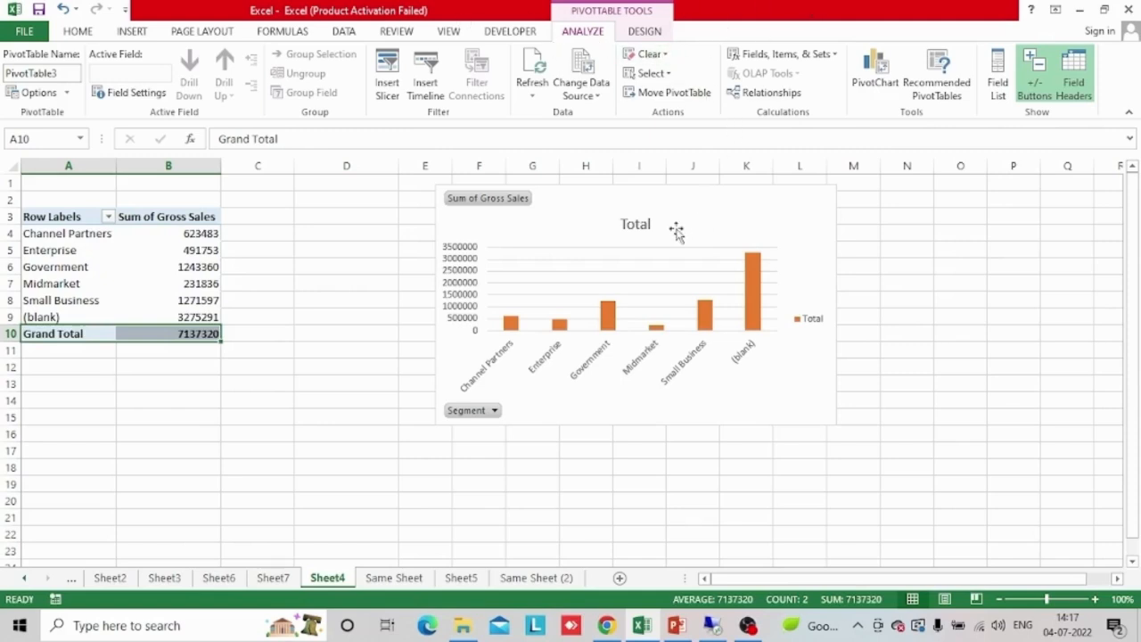
View and close the reduced chart's area formatting options, and switch to the PowerPoint presentation
click(683, 196)
double_click(683, 194)
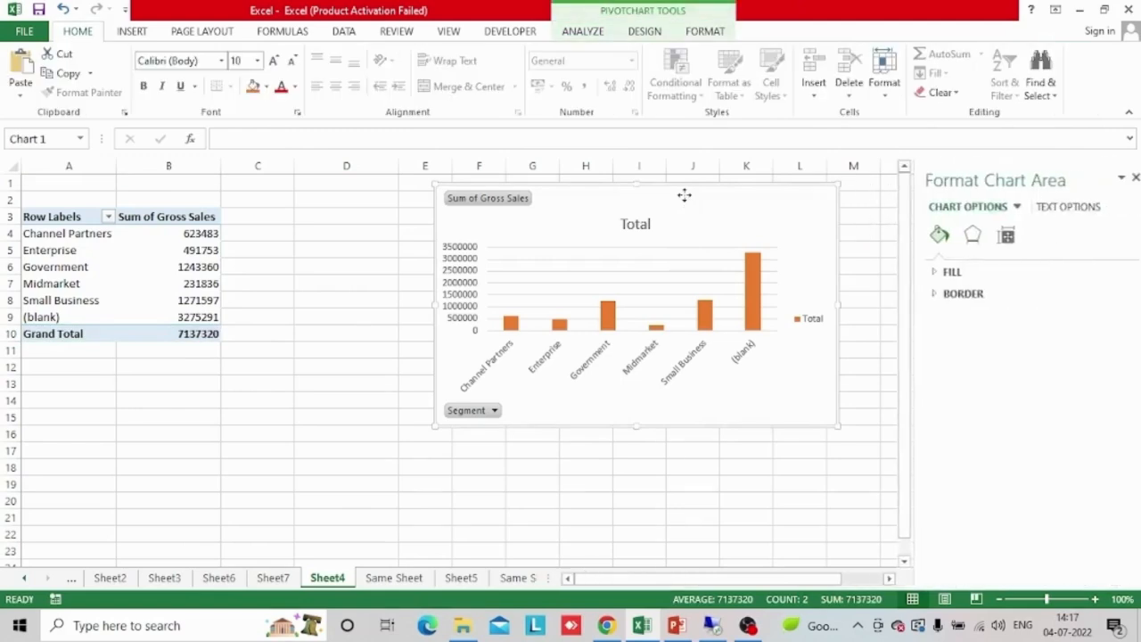
click(1127, 178)
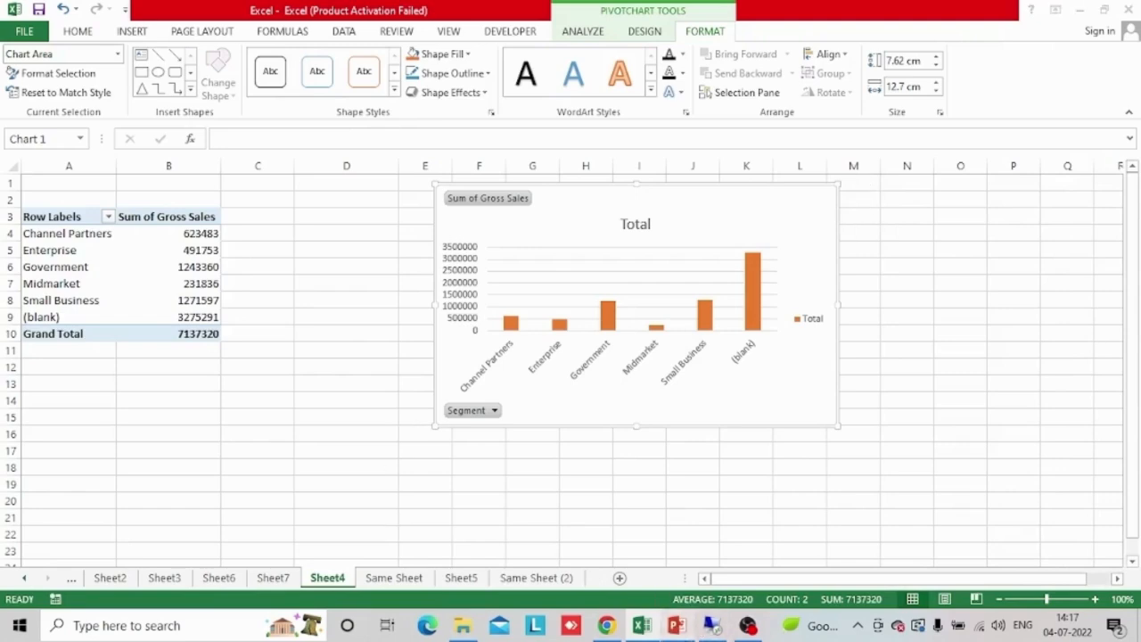
click(676, 625)
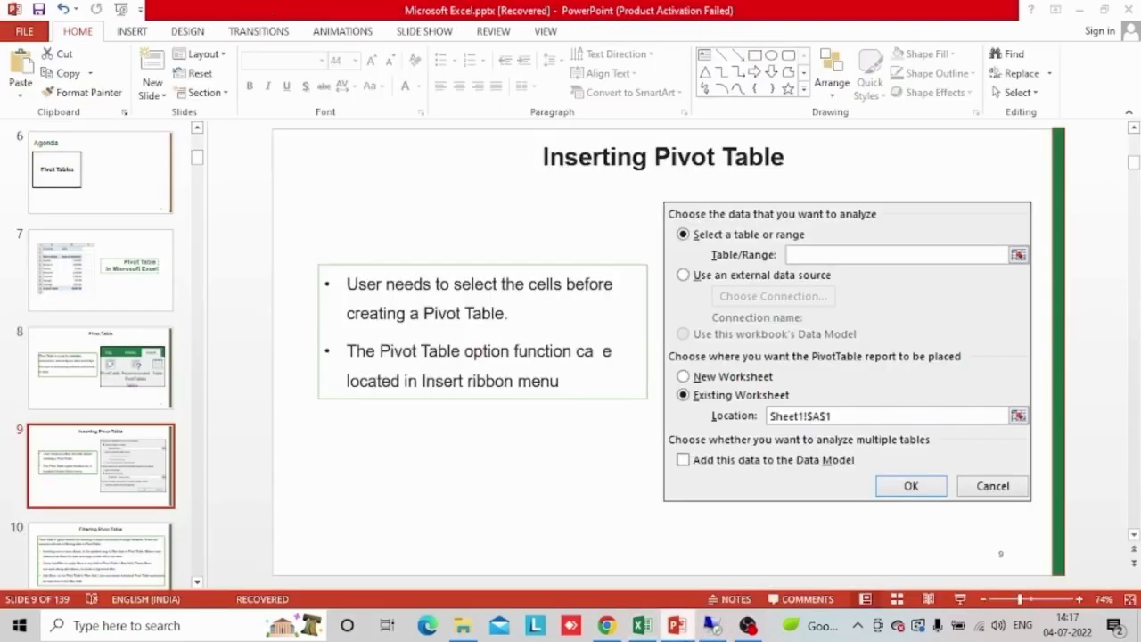
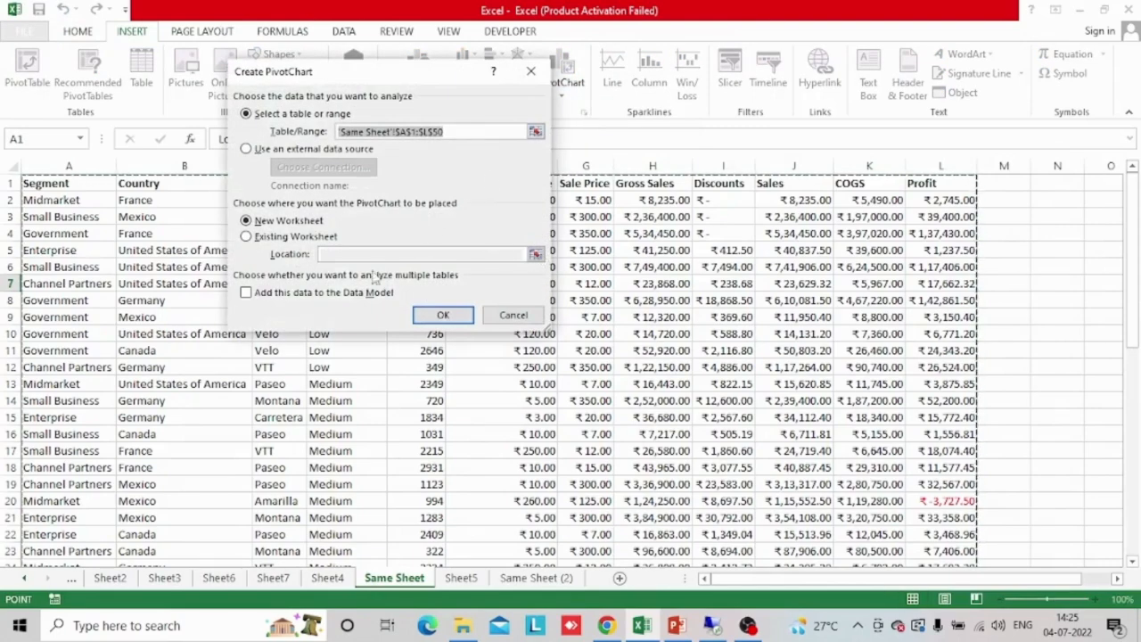
Create a PivotChart on a new worksheet from the range A1:L50 of Same Sheet
click(451, 315)
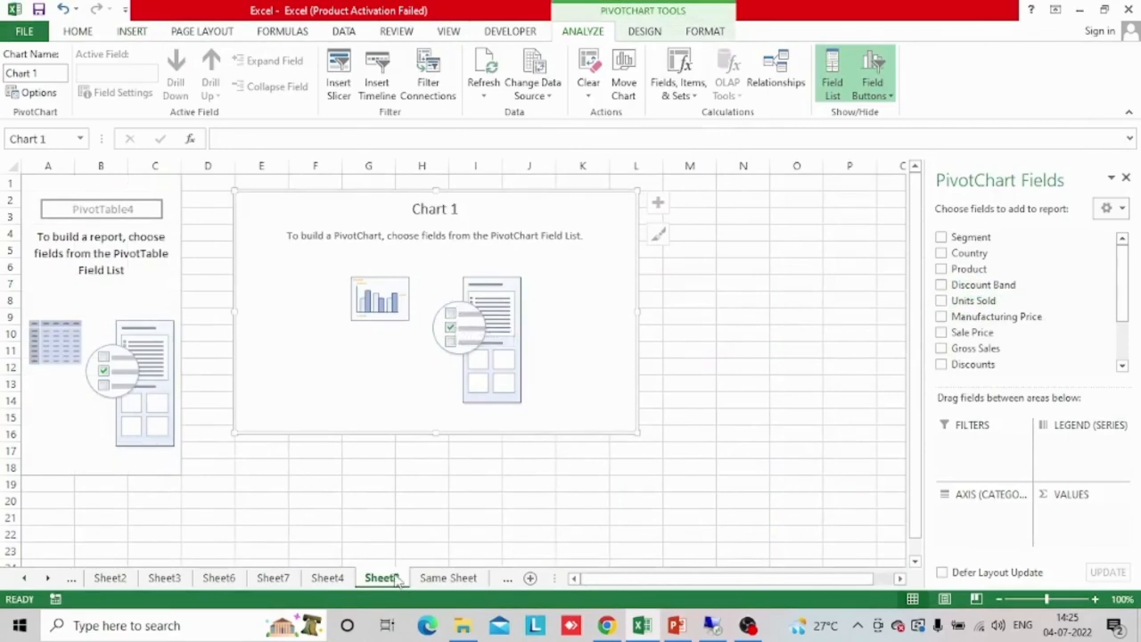
Rename the new PivotChart worksheet as Pivot Table
click(398, 578)
text(P)
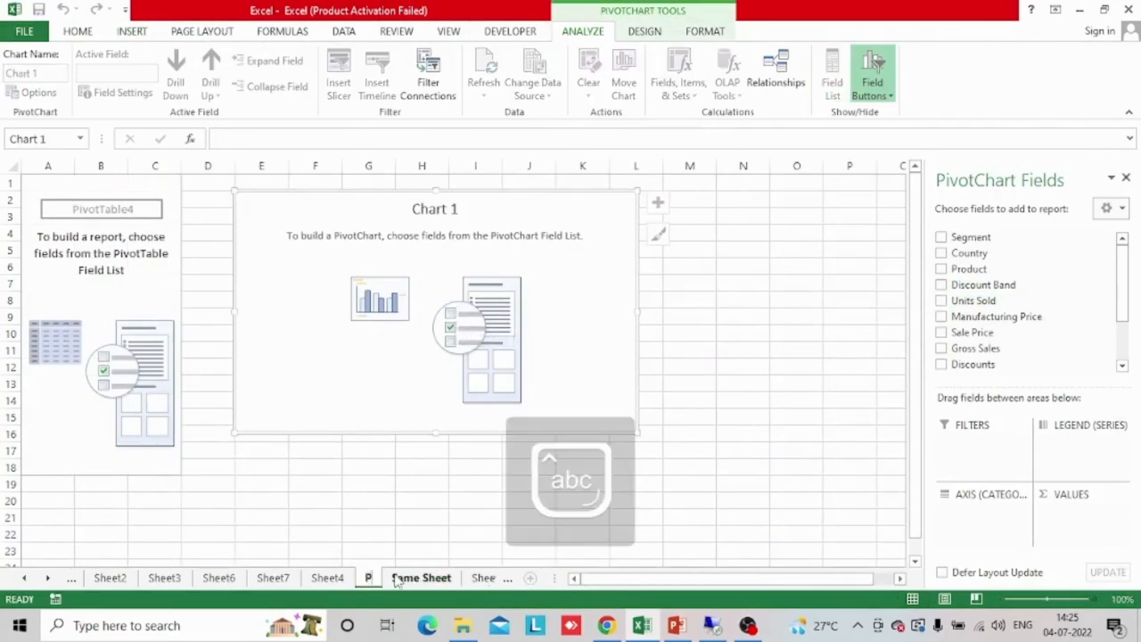
text(ivot Table)
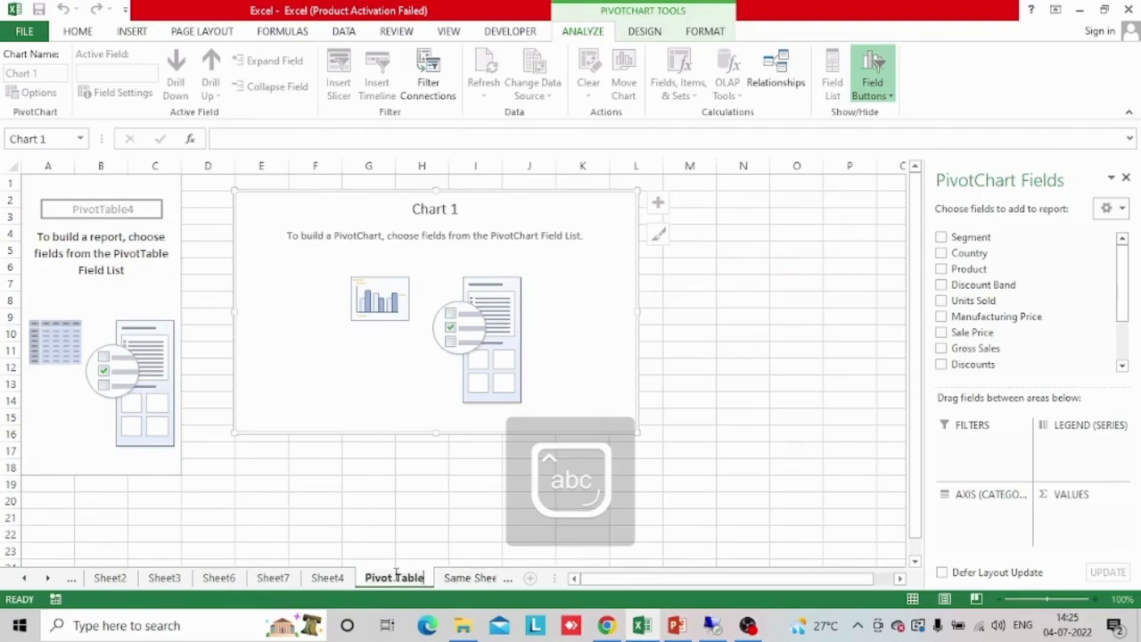
click(809, 418)
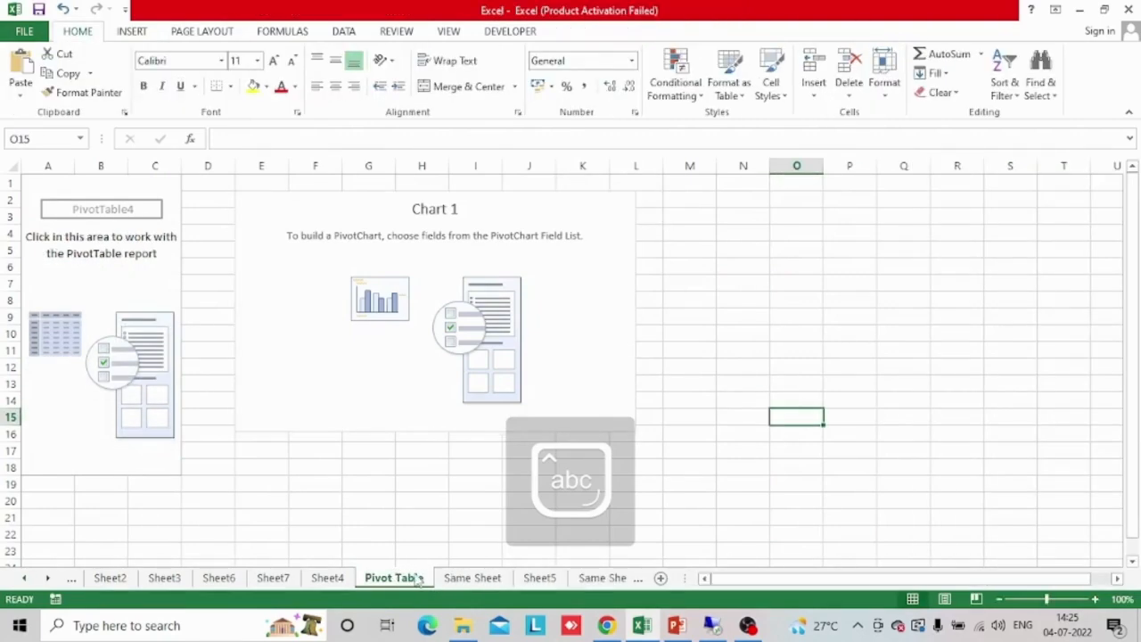
Place the Country field and, beneath it, the Segment field on the PivotChart's category axis
click(559, 300)
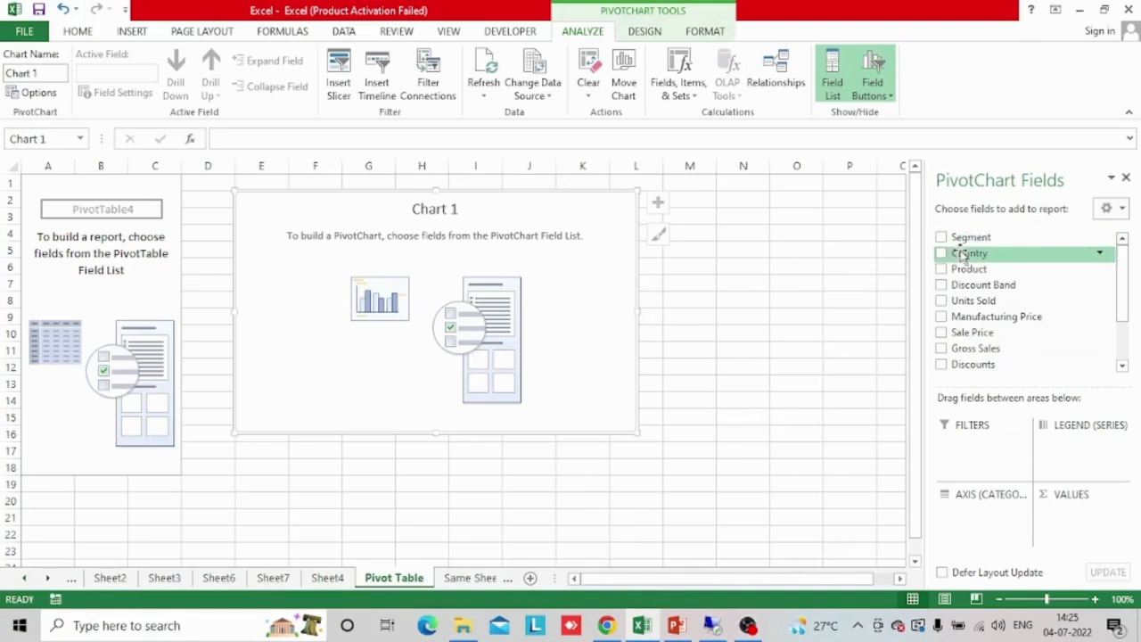
drag(963, 254, 959, 455)
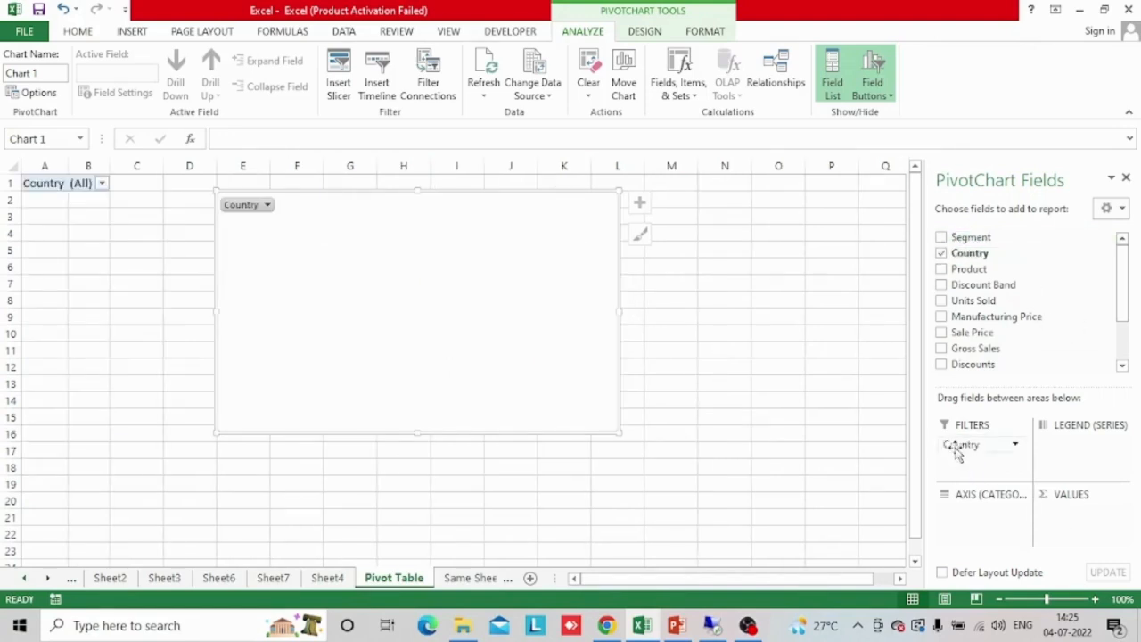
drag(961, 446, 982, 526)
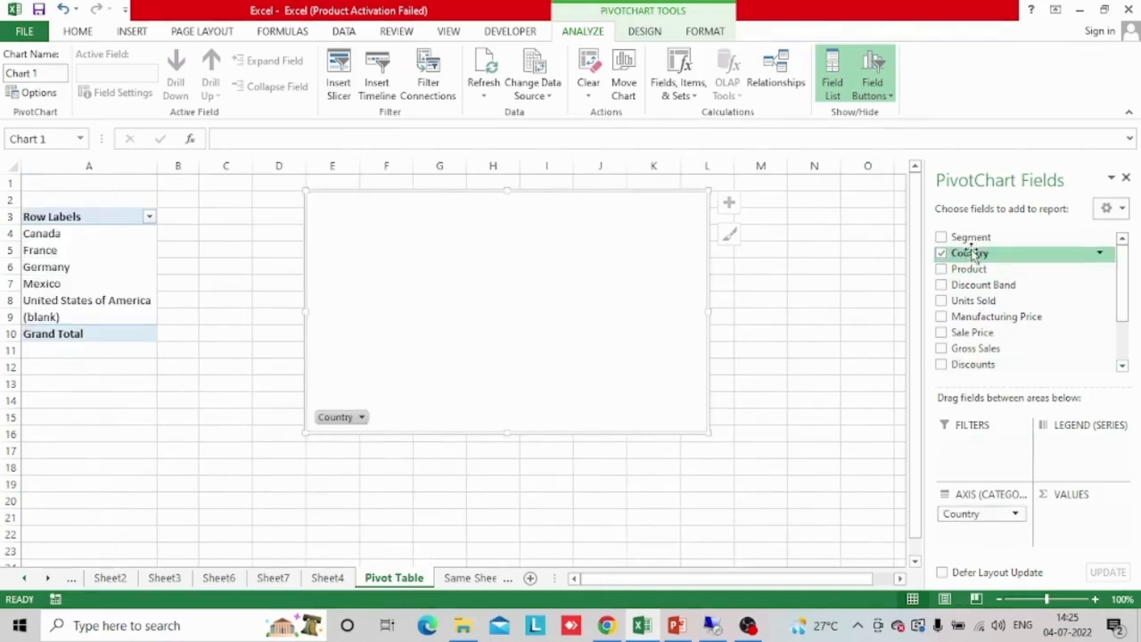
drag(969, 237, 986, 535)
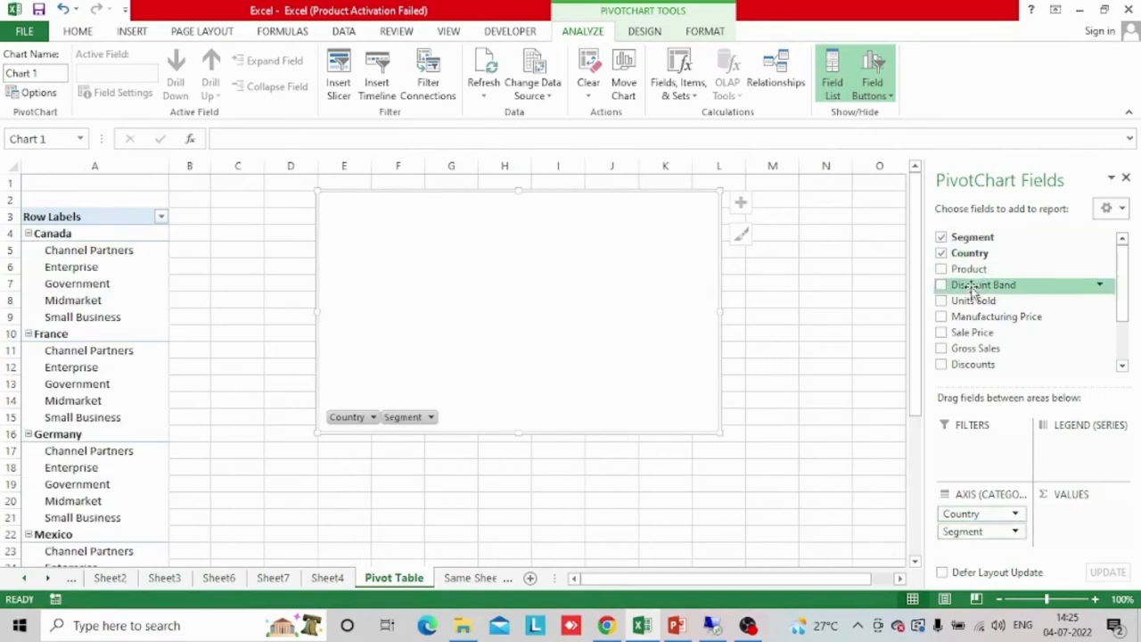
Put Product in the chart's legend without Discount Band, add Sales and Gross Sales as values, and close the field list
drag(971, 269, 1081, 457)
drag(995, 287, 1085, 465)
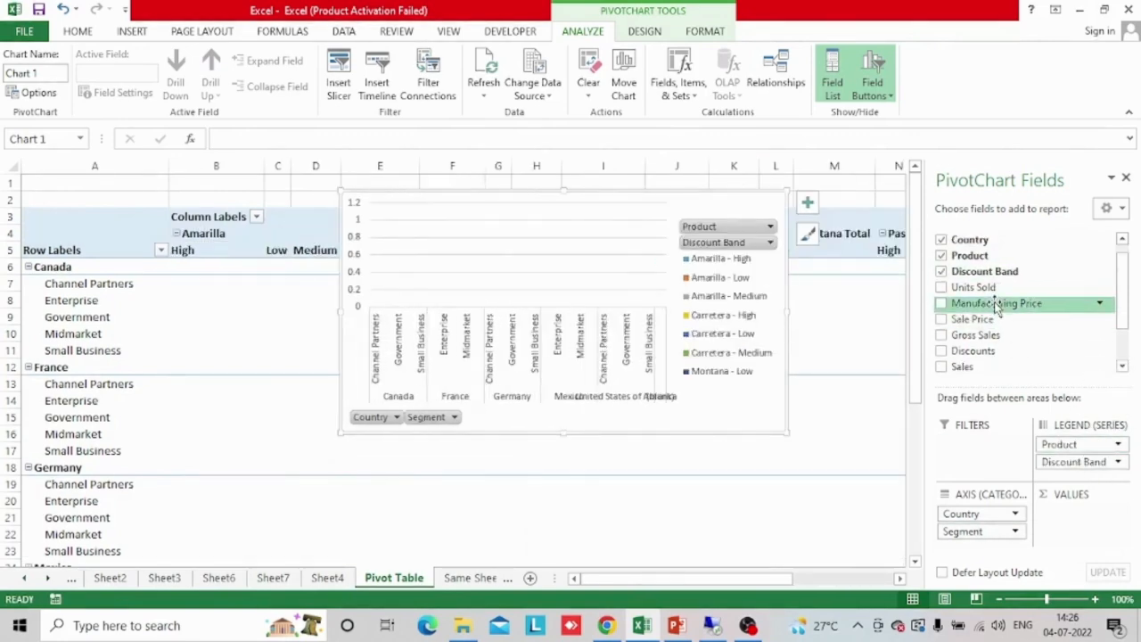
drag(983, 364, 1080, 533)
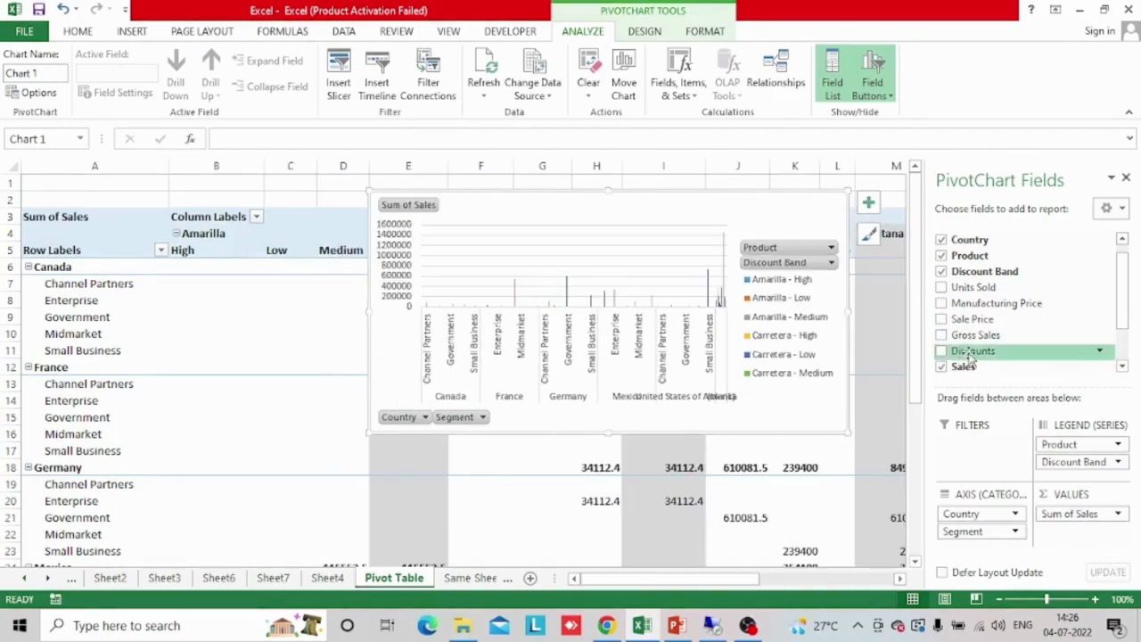
drag(976, 336, 1039, 337)
drag(1050, 589, 1079, 532)
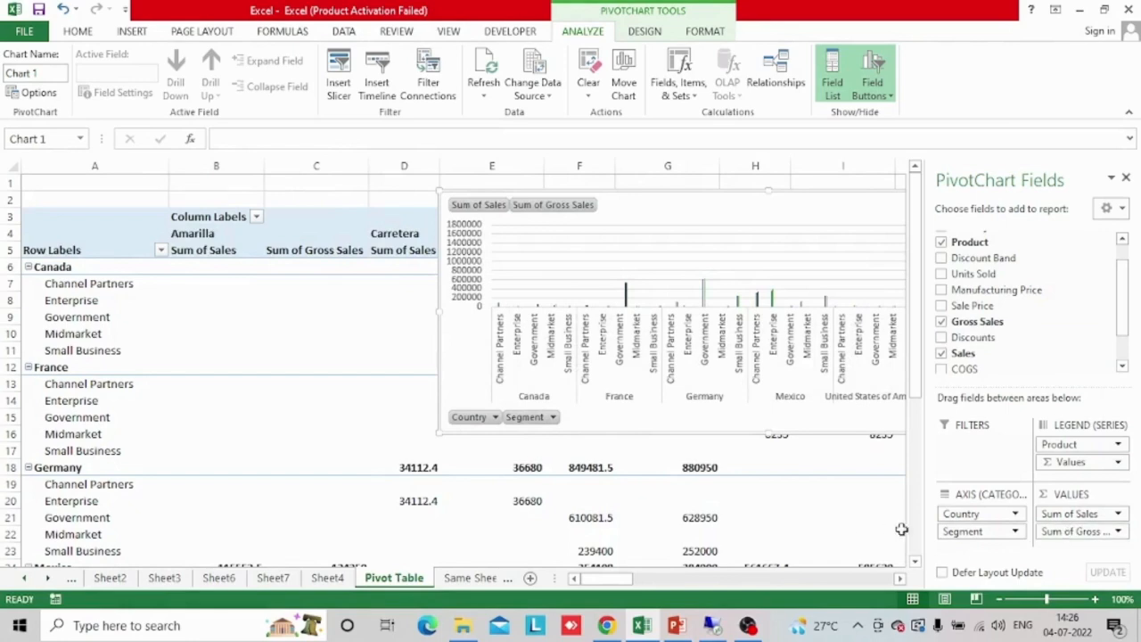
click(1126, 179)
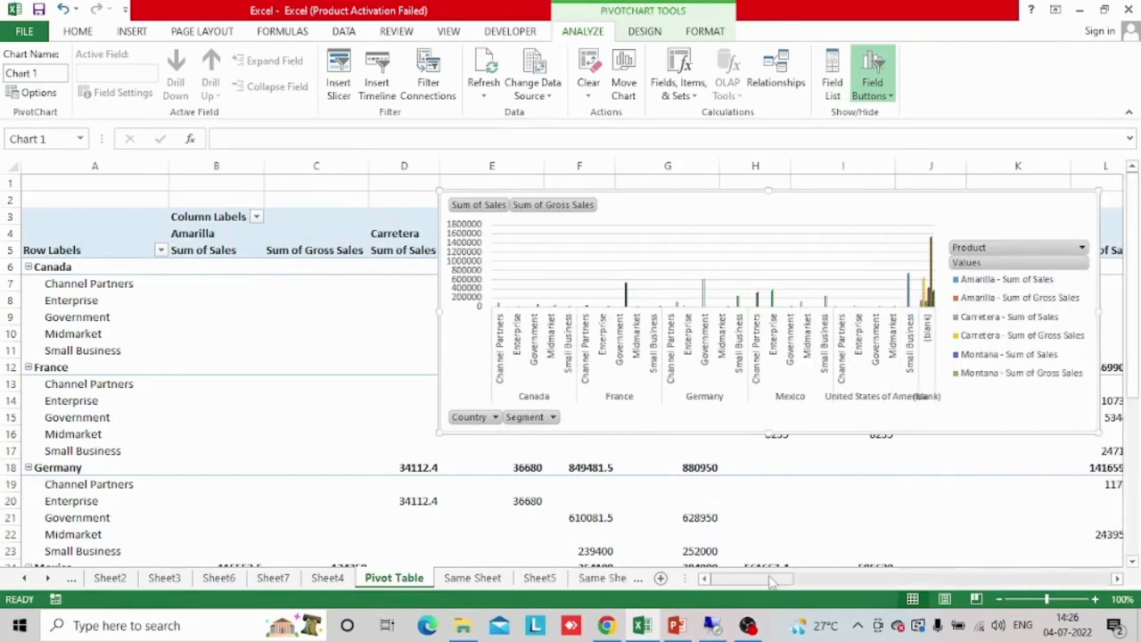
Move the PivotChart further right across the pivot table
drag(687, 204, 900, 222)
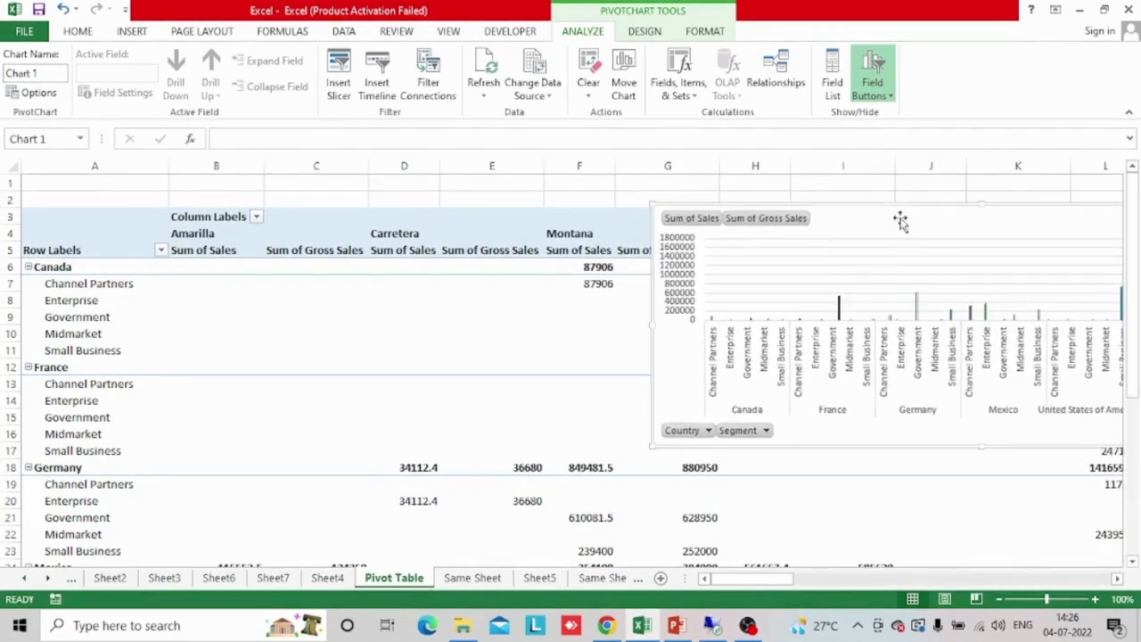
click(1117, 579)
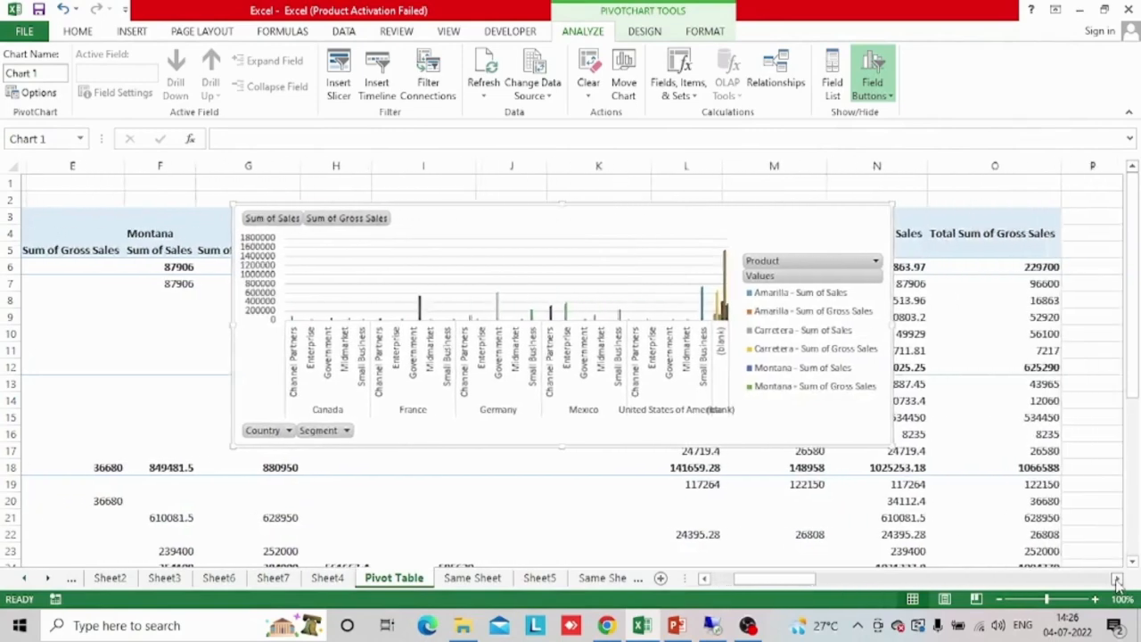
click(1117, 579)
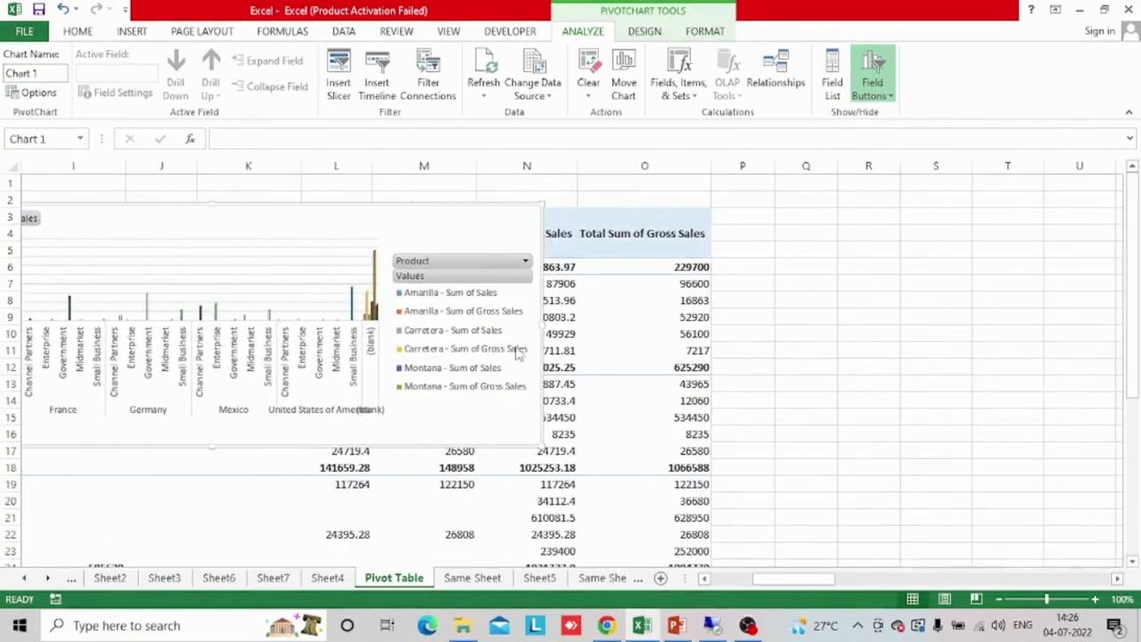
double_click(422, 221)
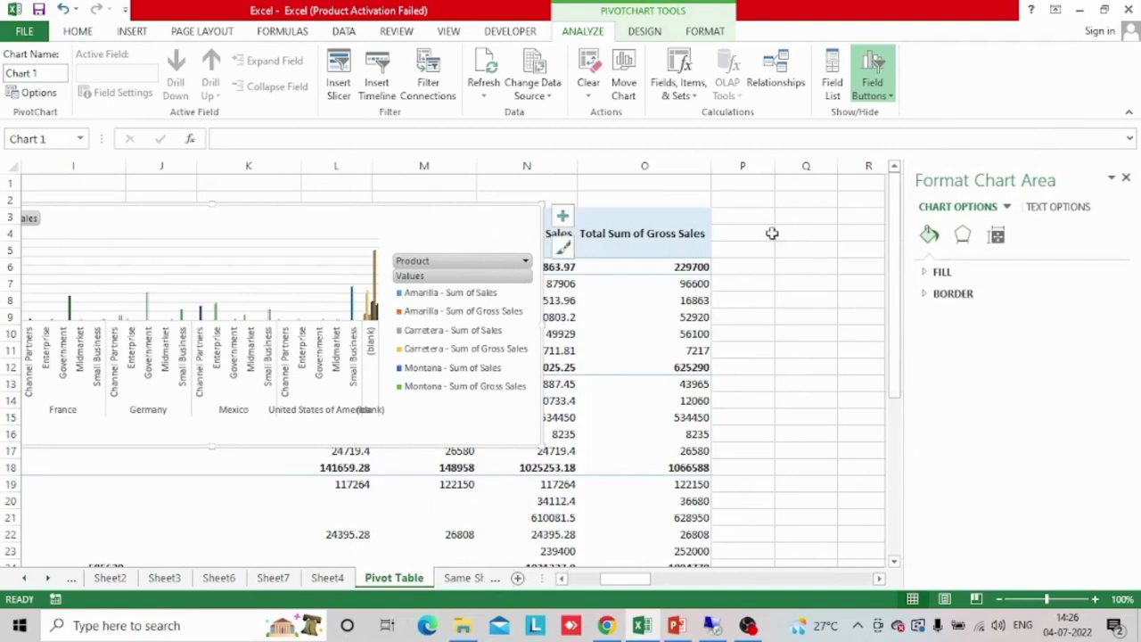
click(1127, 178)
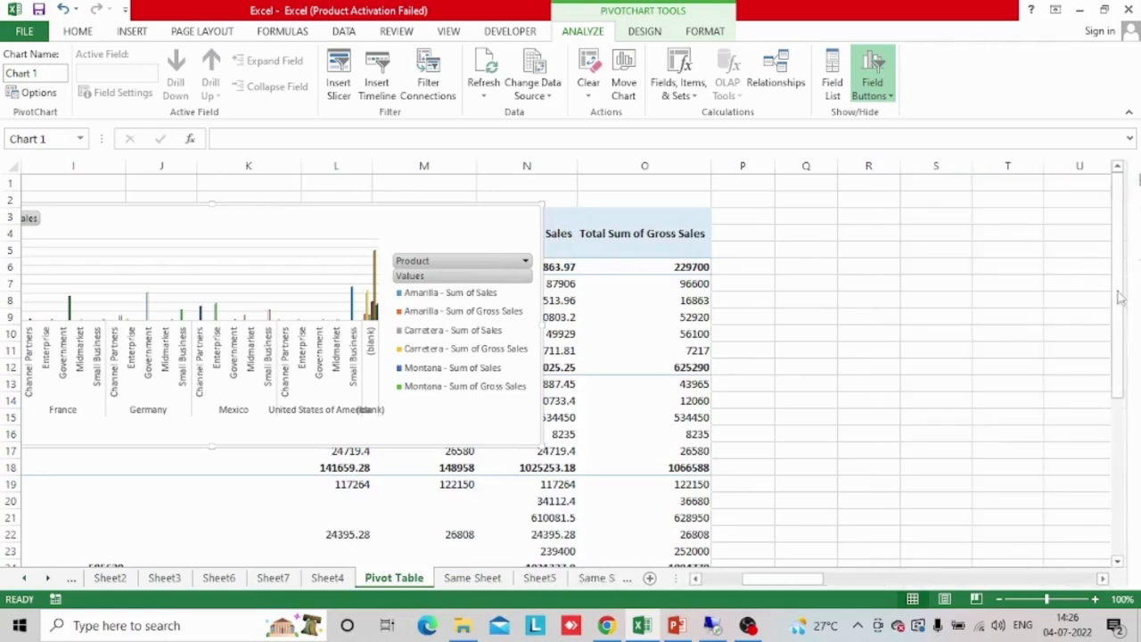
click(745, 319)
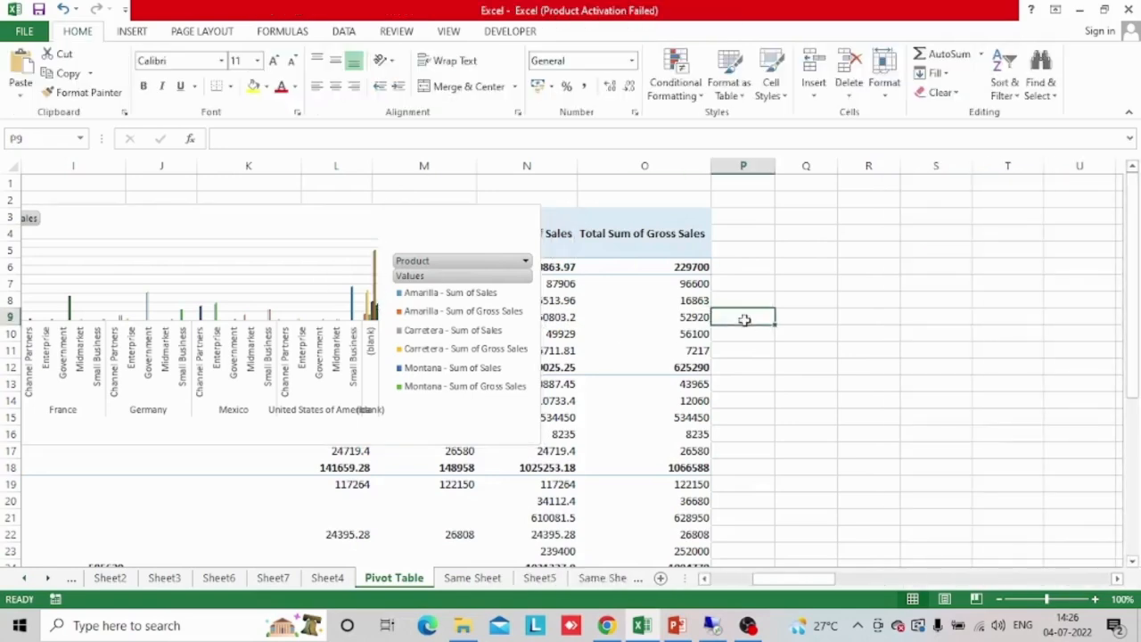
click(270, 239)
double_click(269, 221)
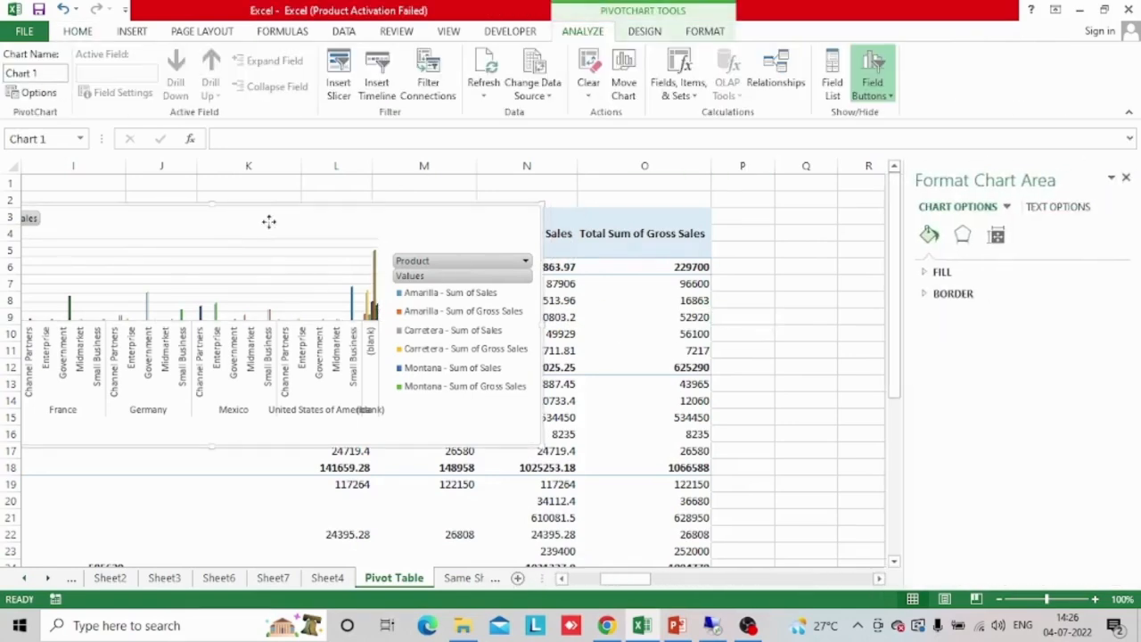
click(1127, 178)
drag(330, 232, 1135, 140)
key(ctrl+z)
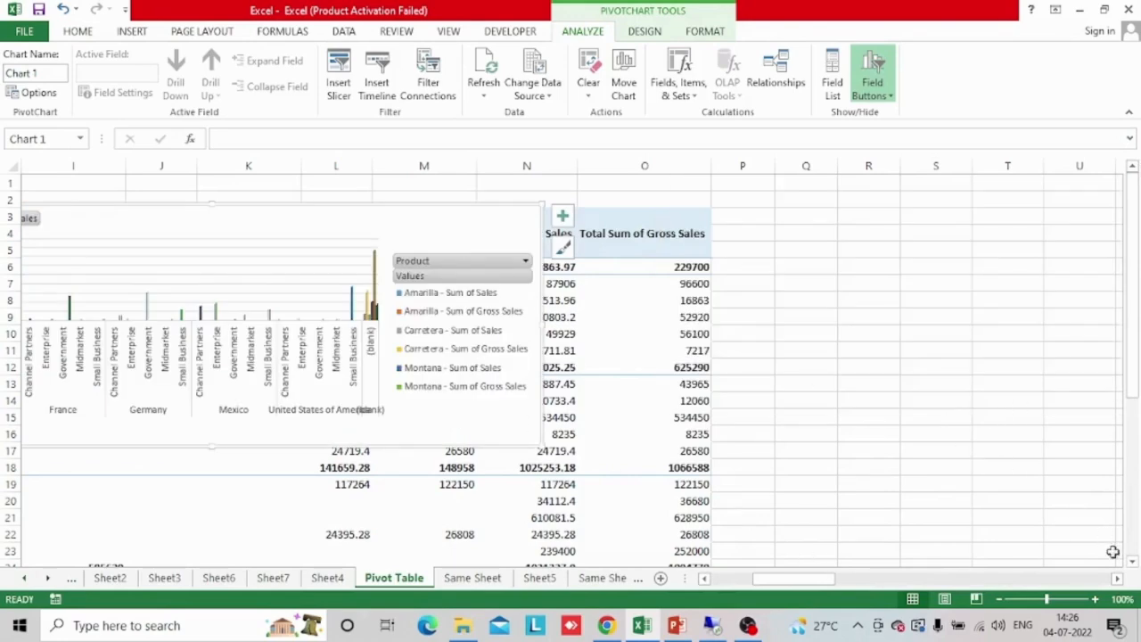
Move the PivotChart into the empty columns beyond the pivot table's Total Sum of Gross Sales column
click(1118, 580)
click(1118, 580)
click(1118, 581)
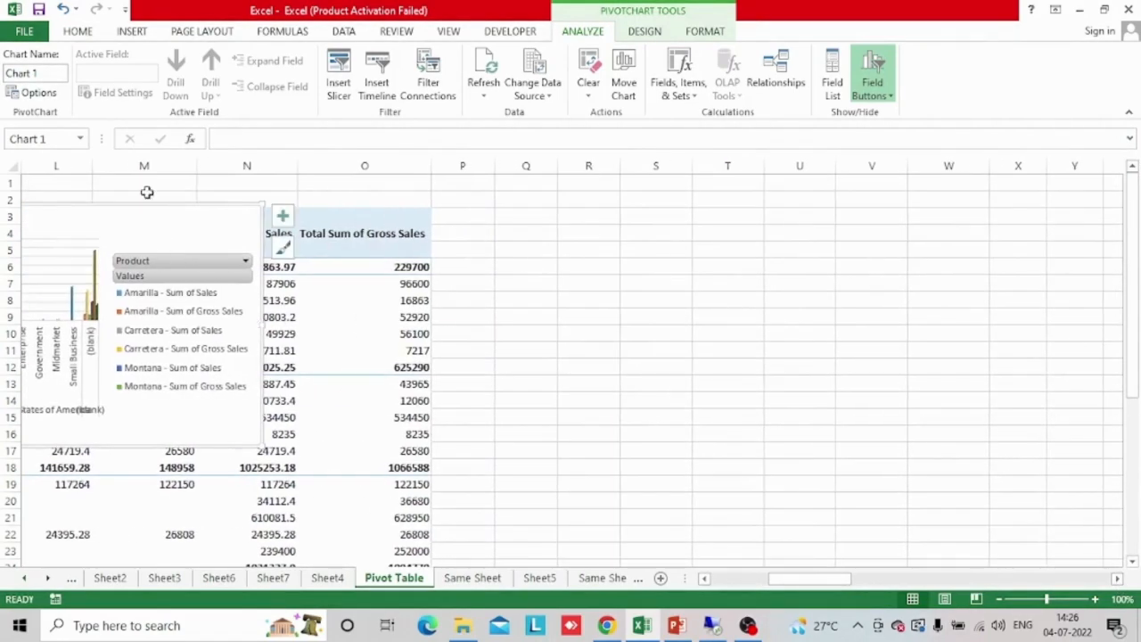
drag(143, 221, 937, 231)
Examine the pivot table's country and segment rows from the header down to the last entries and back
drag(802, 580, 691, 580)
click(129, 307)
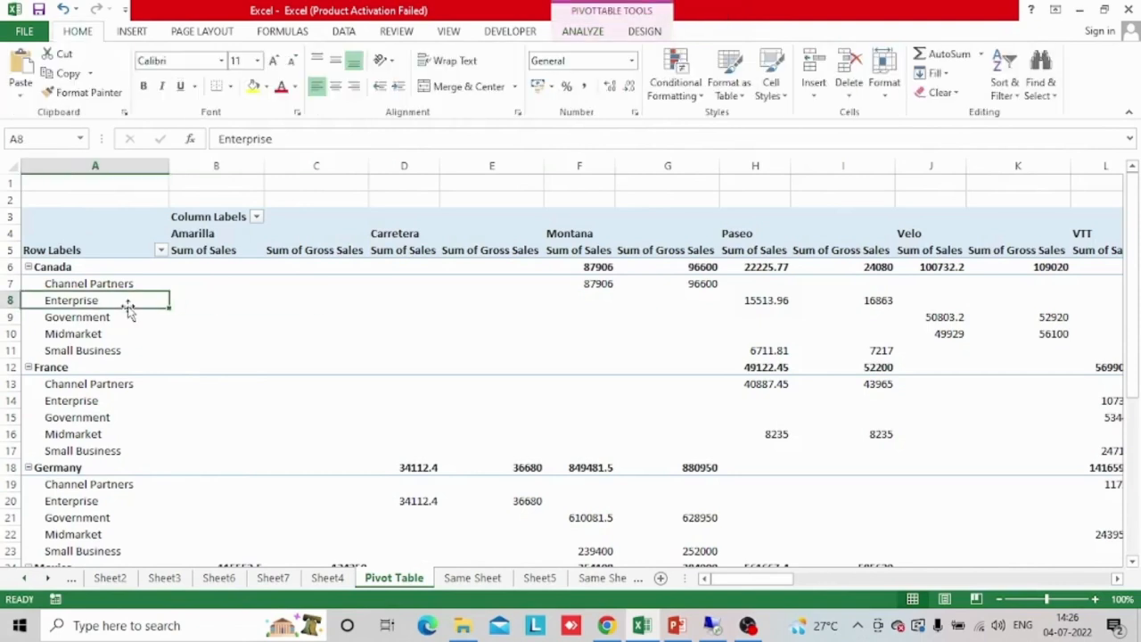
key(Down)
key(Down)
key(Down)
key(Down)
key(Down)
key(Down)
key(Down)
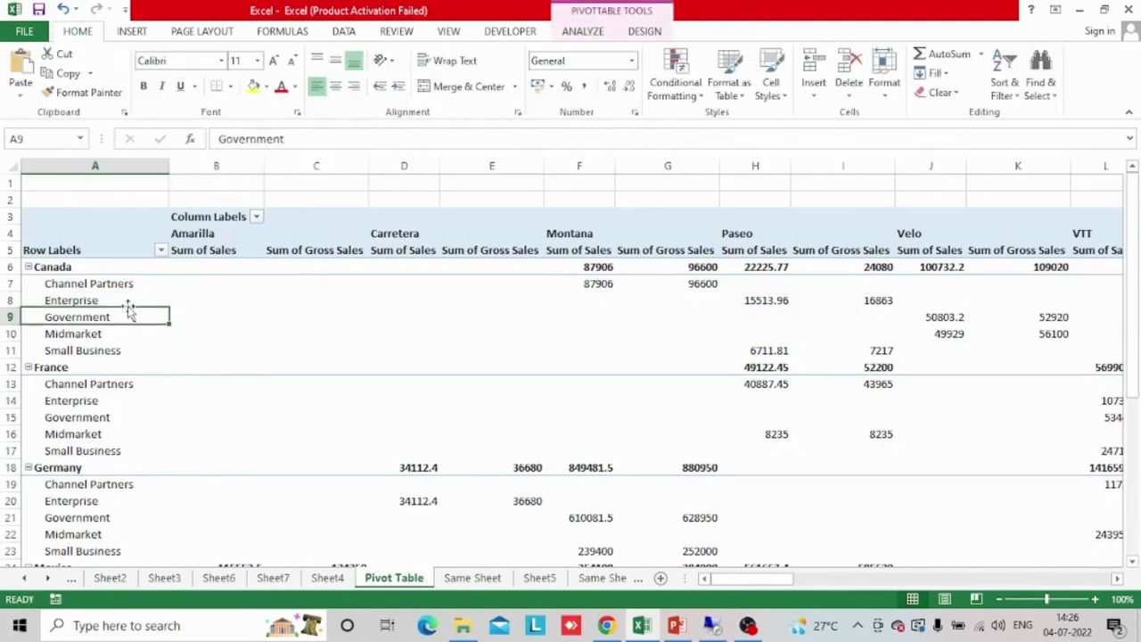
key(Down)
key(Down)
key(Down)
key(Down)
key(Down)
key(Down)
key(Down)
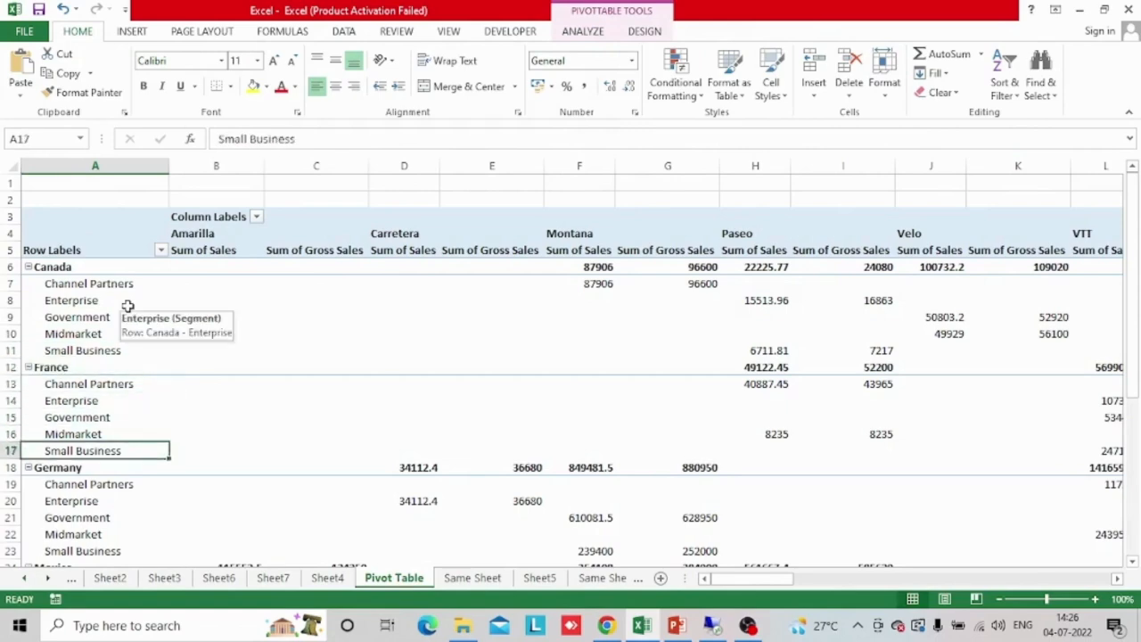
key(Down)
key(Down)
key(Down)
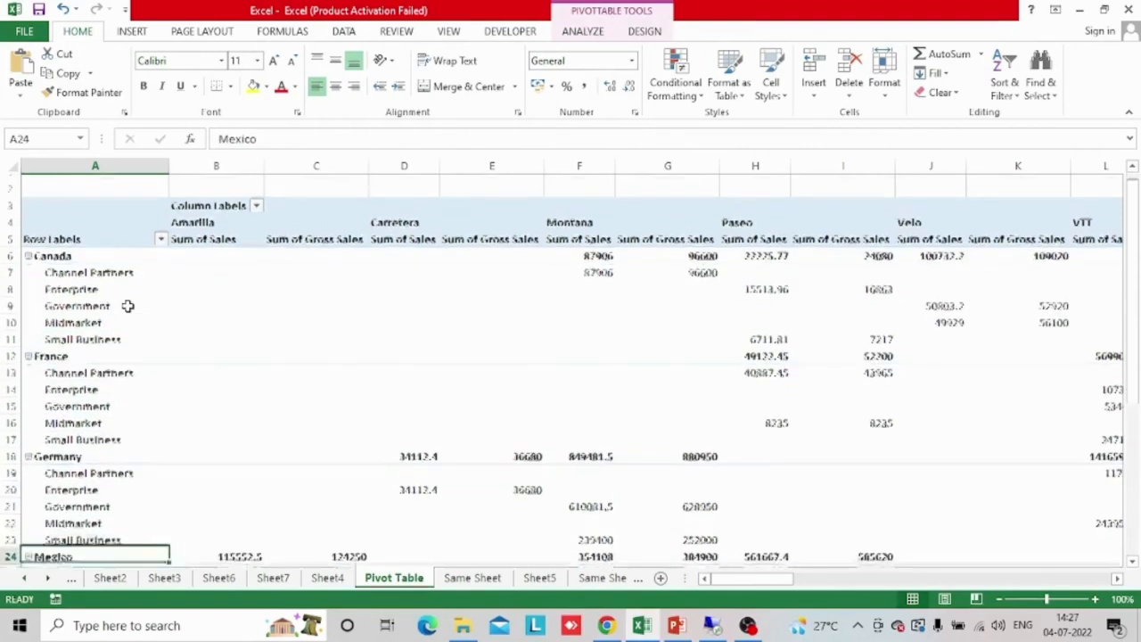
key(Down)
key(Down)
key(Down)
key(Down)
key(Down)
key(Down)
key(Down)
key(Down)
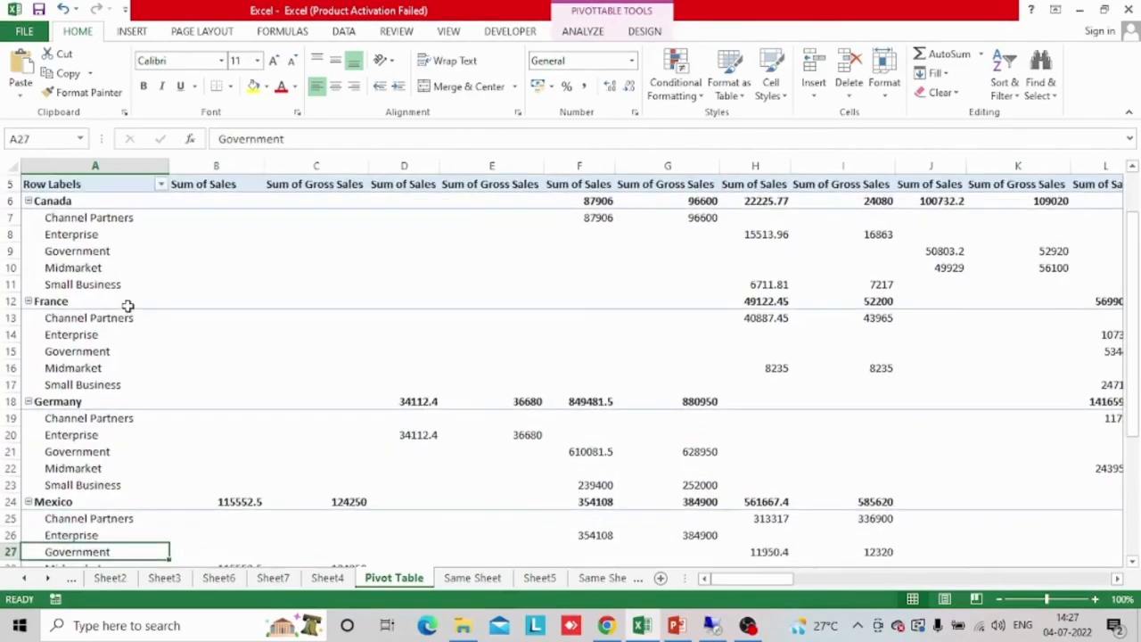
key(Down)
key(Down)
key(Down)
key(Down)
key(Down)
key(Down)
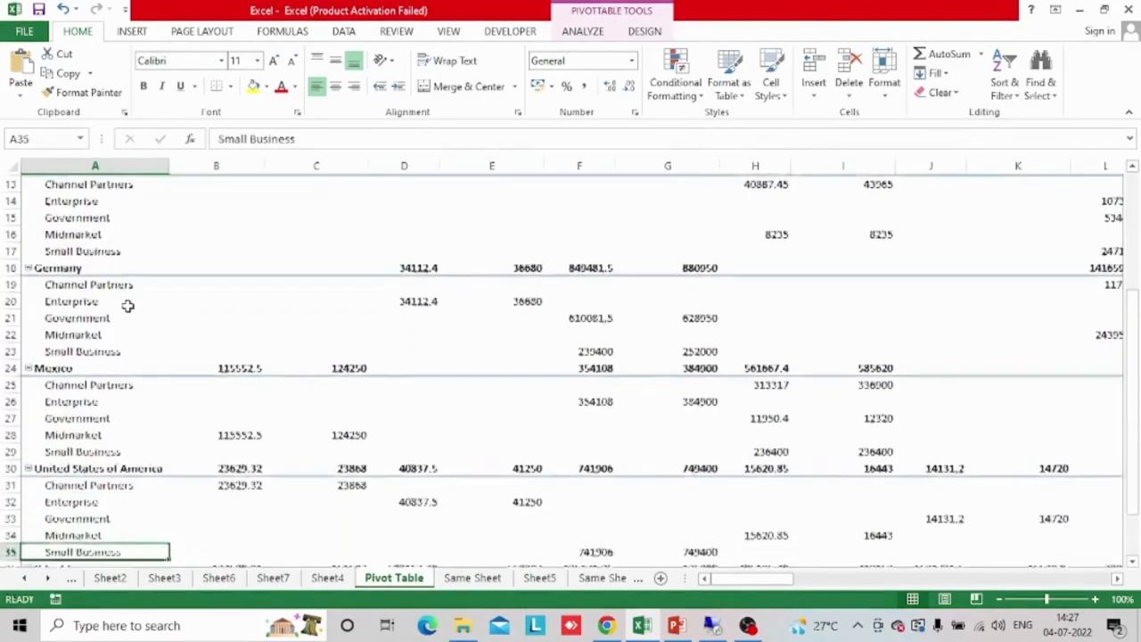
key(Up)
key(Up)
key(Up)
key(Up)
key(Up)
key(Up)
key(Up)
key(Up)
key(Up)
key(Up)
key(Up)
key(Up)
key(Up)
key(Up)
key(Up)
key(Up)
key(Up)
key(Up)
key(Up)
key(Up)
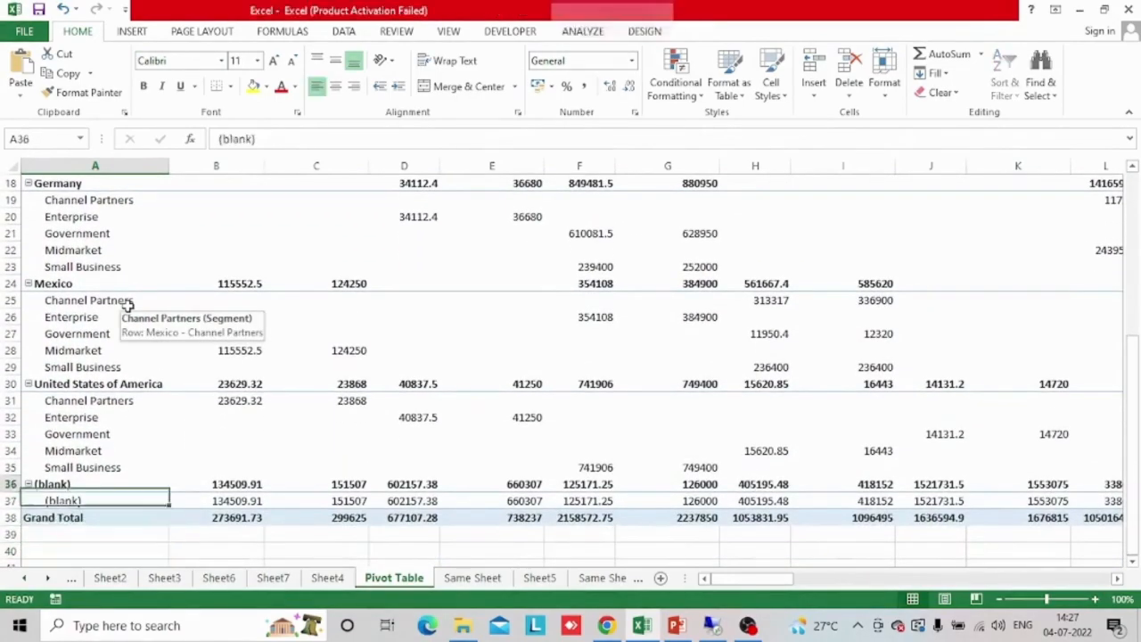
key(Down)
key(Down)
key(Down)
key(Down)
key(Down)
key(Down)
key(Down)
key(Down)
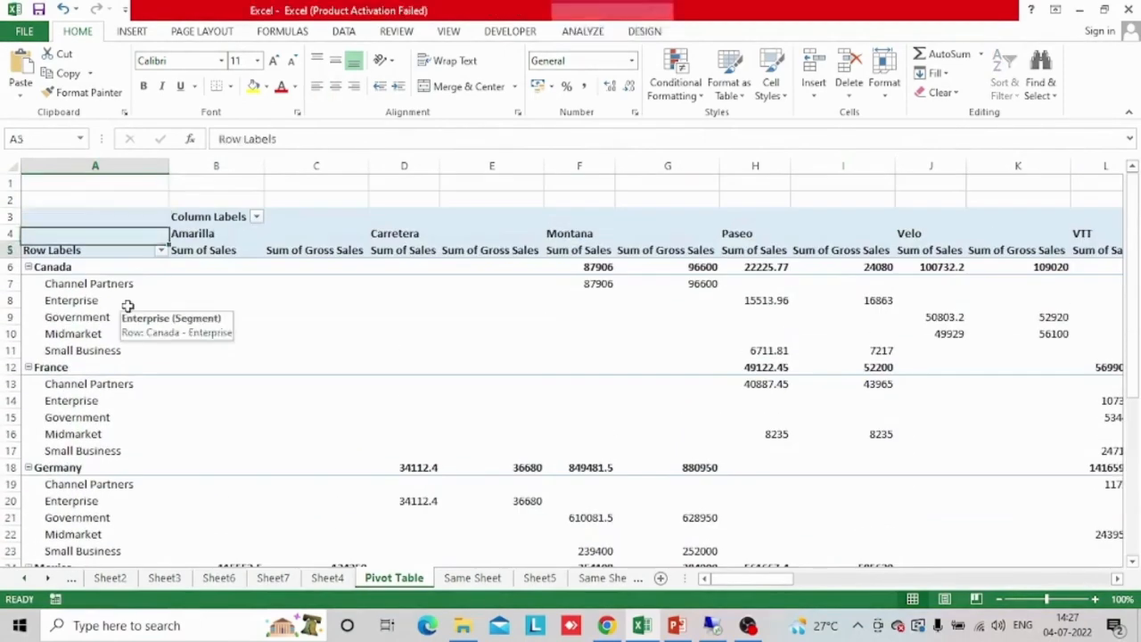
key(Down)
key(Down)
key(Down)
key(Down)
key(Down)
key(Down)
key(Down)
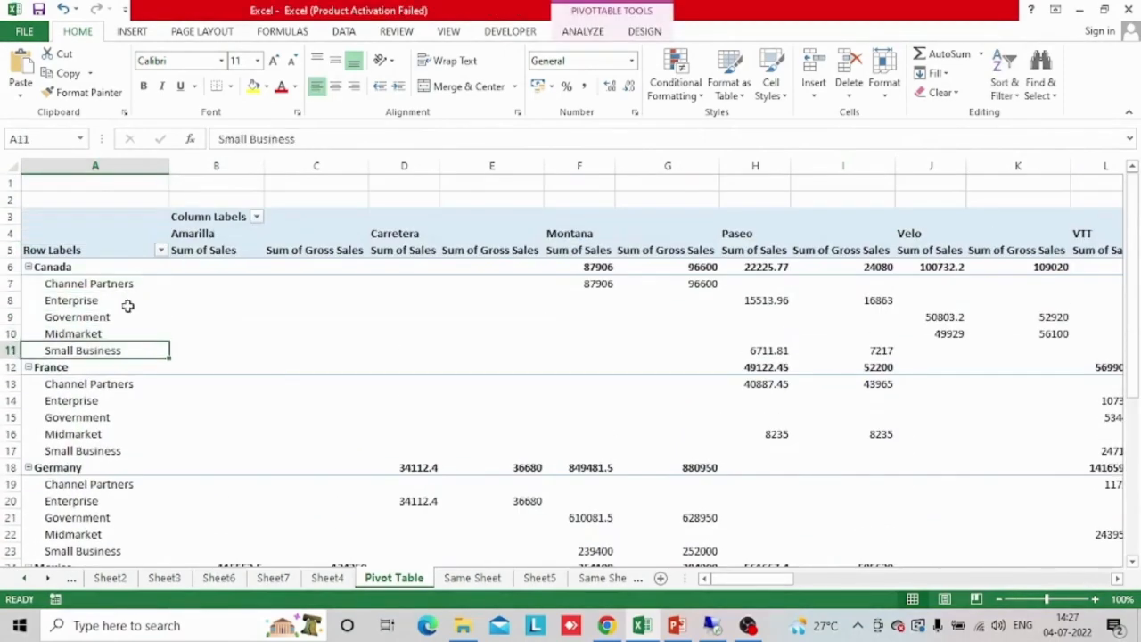
key(Down)
key(Down)
key(Down)
key(Down)
key(Down)
key(Down)
key(Down)
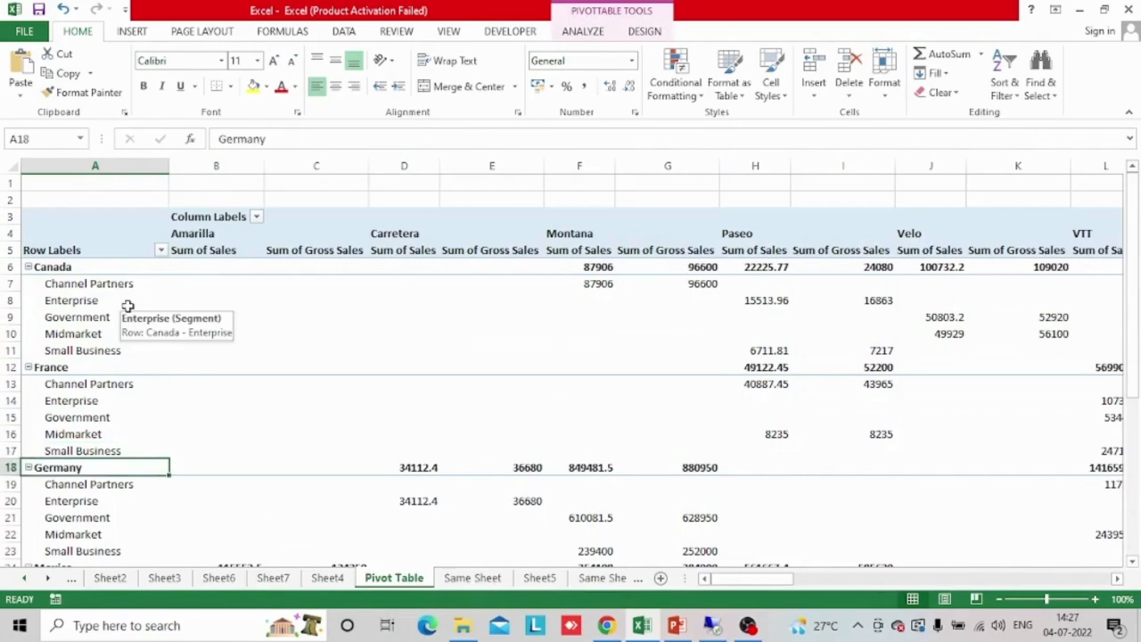
key(Up)
key(Up)
key(Up)
key(Up)
key(Up)
key(Up)
key(Up)
key(Up)
key(Up)
key(Up)
key(Up)
key(Up)
key(Up)
key(Up)
key(Up)
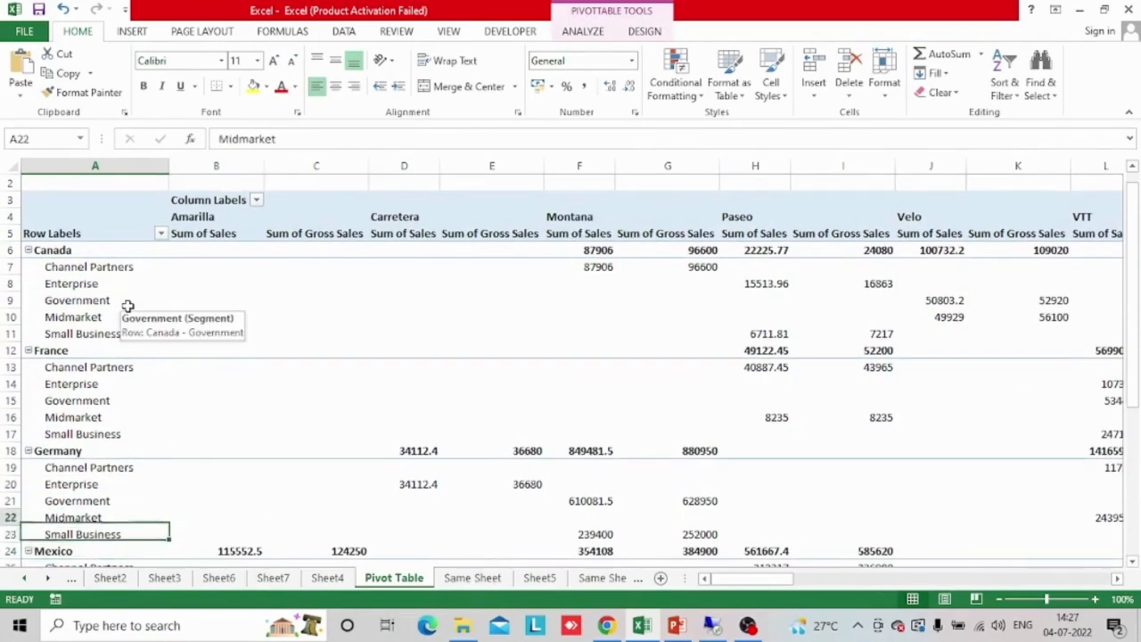
Examine the product and total columns along Canada's Government row, out to the PivotChart and back
key(Right)
key(Right)
key(Right)
key(Right)
key(Right)
key(Right)
key(Right)
key(Right)
key(Right)
key(Right)
key(Right)
key(Right)
key(Right)
key(Right)
key(Right)
key(Right)
key(Right)
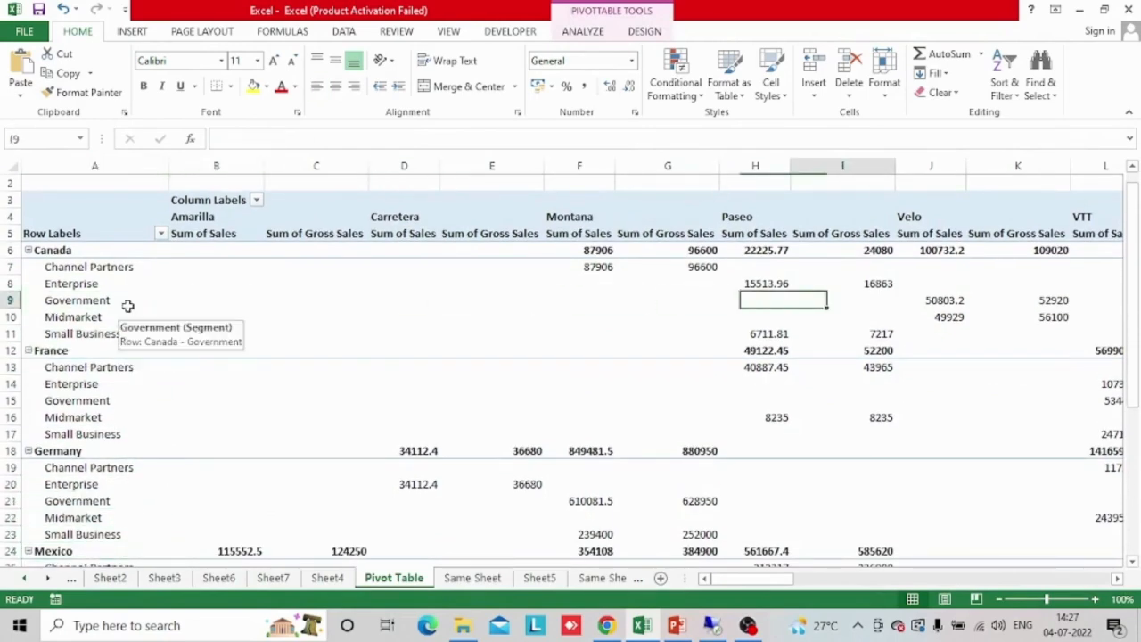
key(Right)
key(Left)
key(Left)
key(Left)
key(Left)
key(Left)
key(Left)
key(Left)
key(Left)
key(Left)
key(Left)
key(Left)
key(Left)
key(Left)
key(Left)
key(Left)
key(Left)
key(Left)
key(Left)
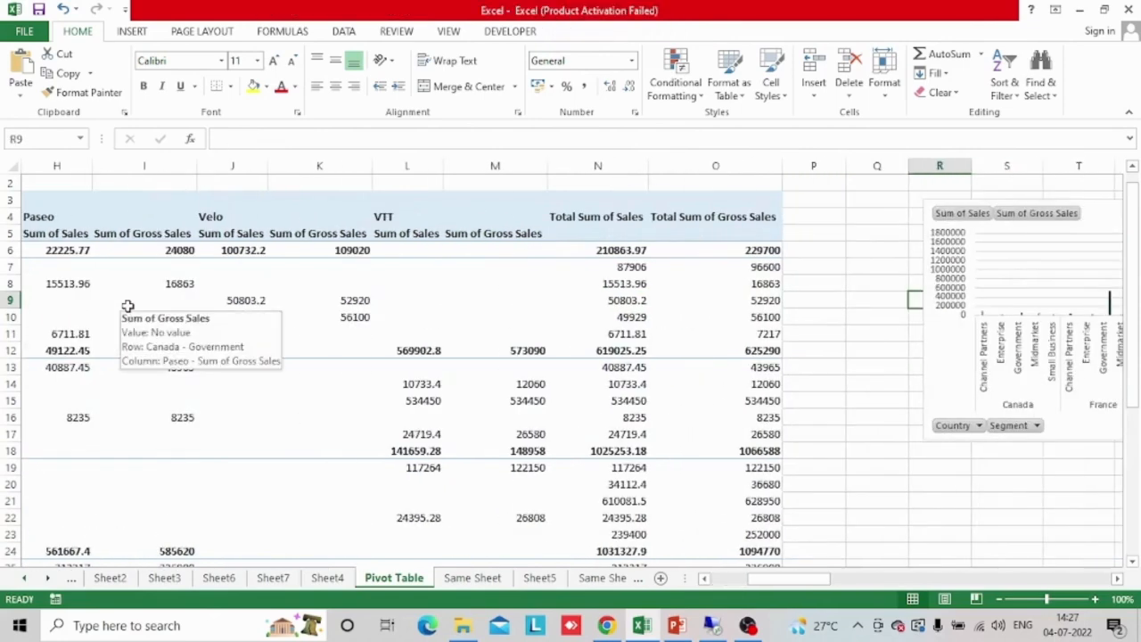
key(Right)
key(Left)
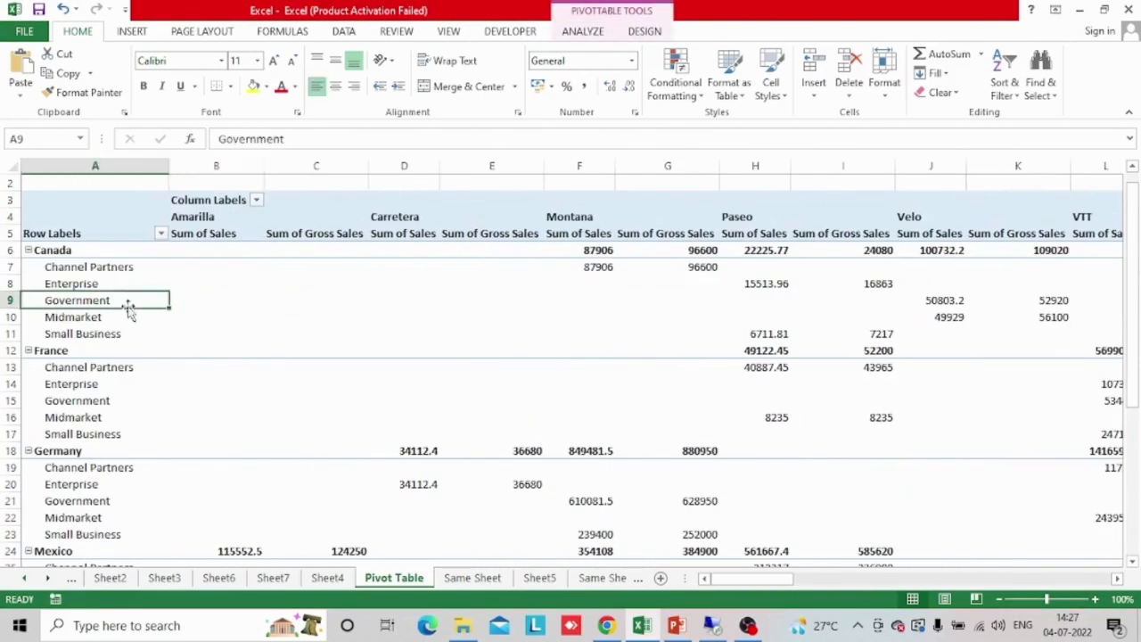
Examine the product header row from Amarilla through VTT and the total columns, out to the PivotChart
key(Right)
key(Up)
key(Up)
key(Up)
key(Up)
key(Up)
key(Right)
key(Right)
key(Right)
key(Right)
key(Right)
key(Right)
key(Right)
key(Right)
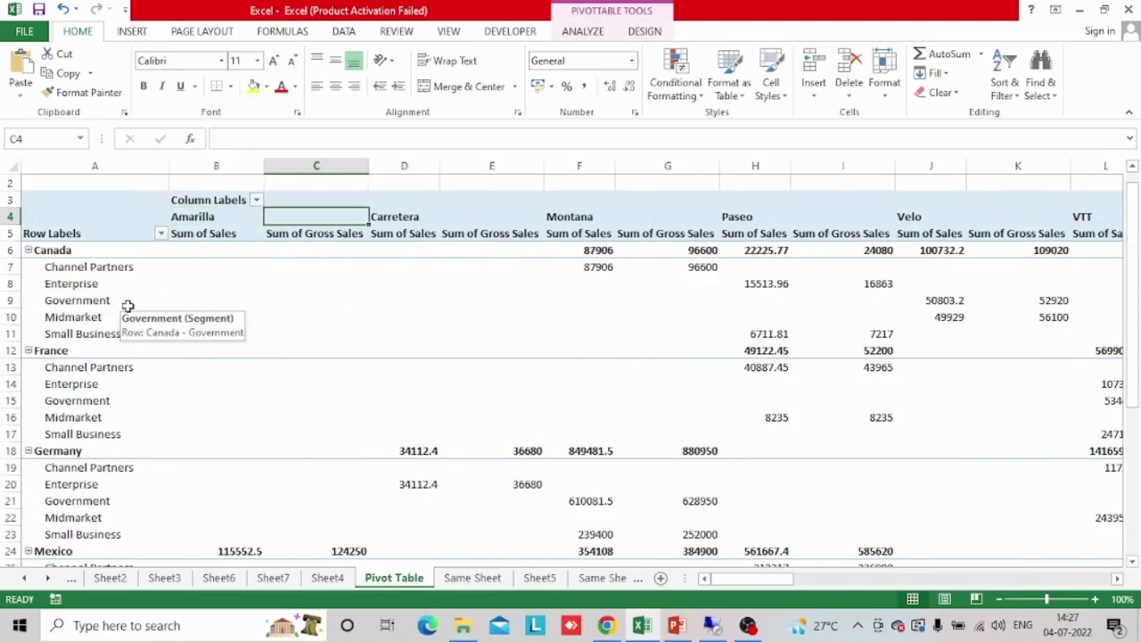
key(Right)
key(Right)
key(Right)
key(Right)
key(Right)
key(Right)
key(Right)
key(Right)
key(Right)
key(Right)
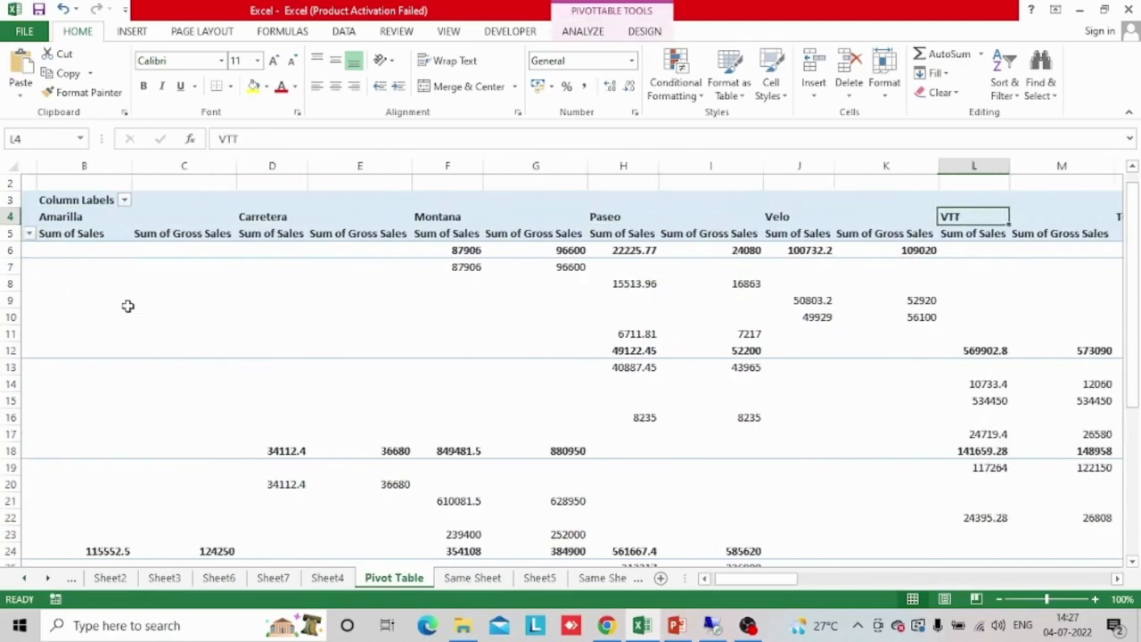
key(Right)
key(Right)
key(Right)
key(Right)
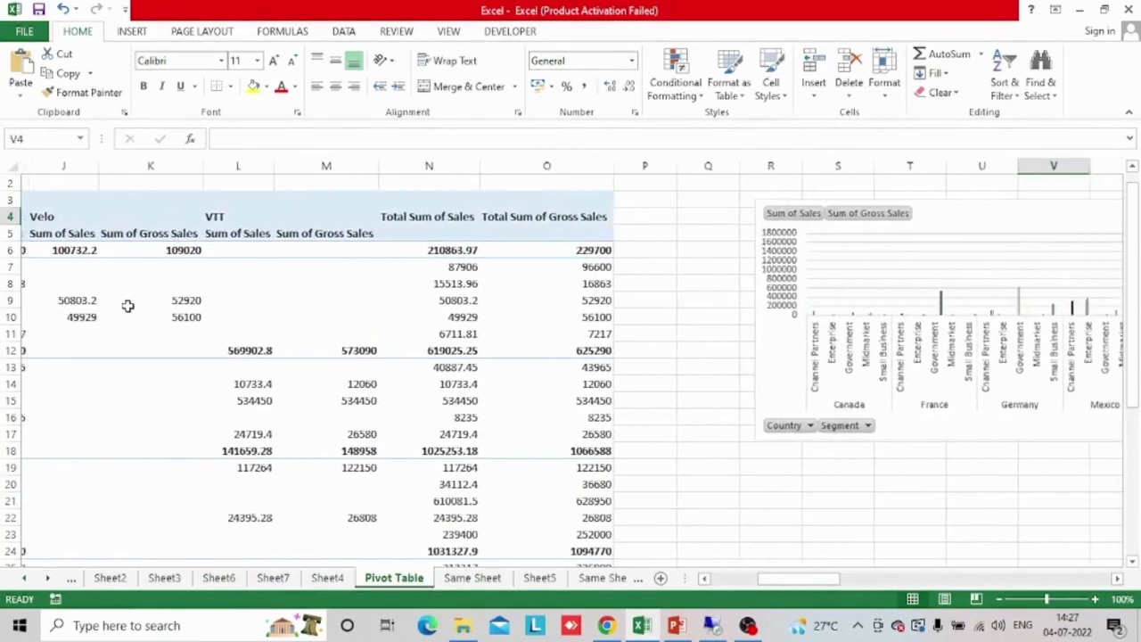
Check the source data on the Same Sheet sheet and return to the Pivot Table sheet
key(alt+Tab)
key(Escape)
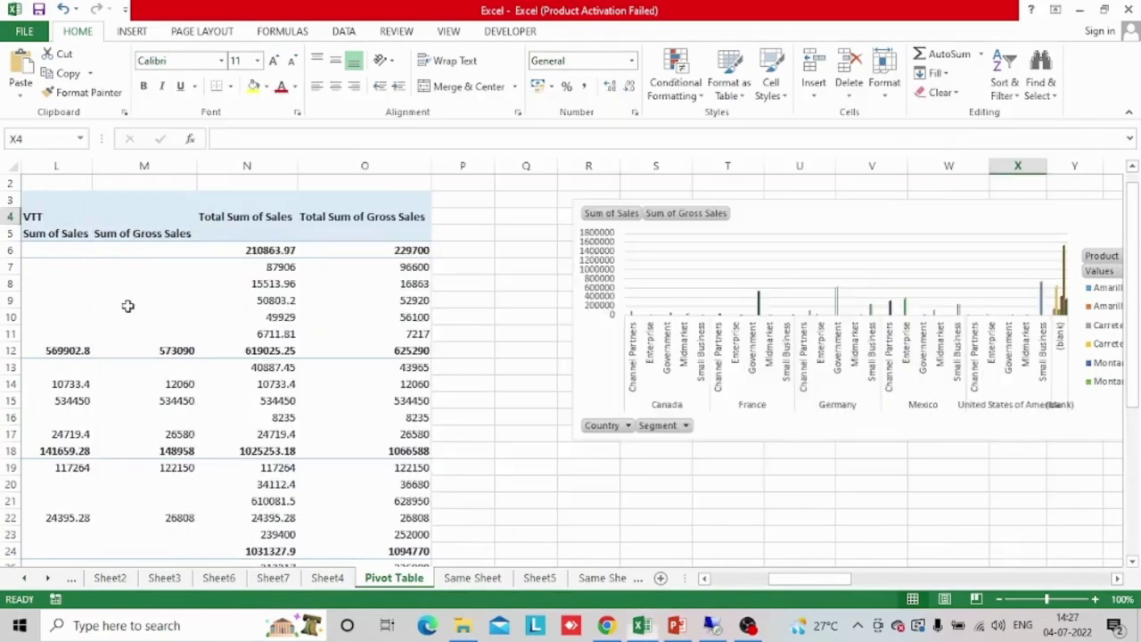
click(482, 578)
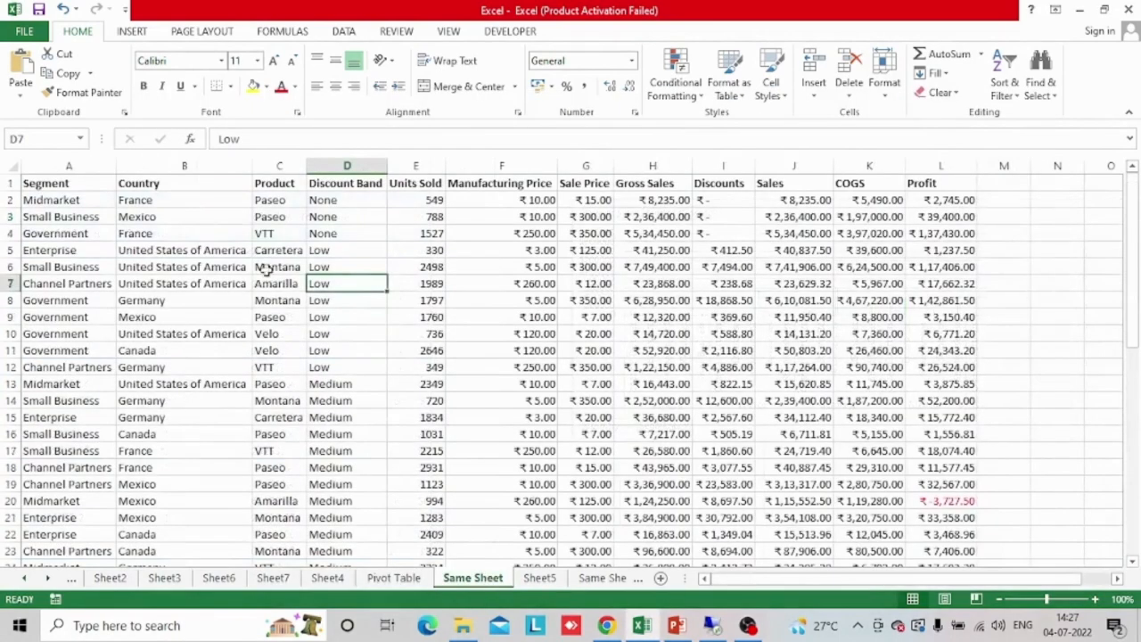
click(399, 578)
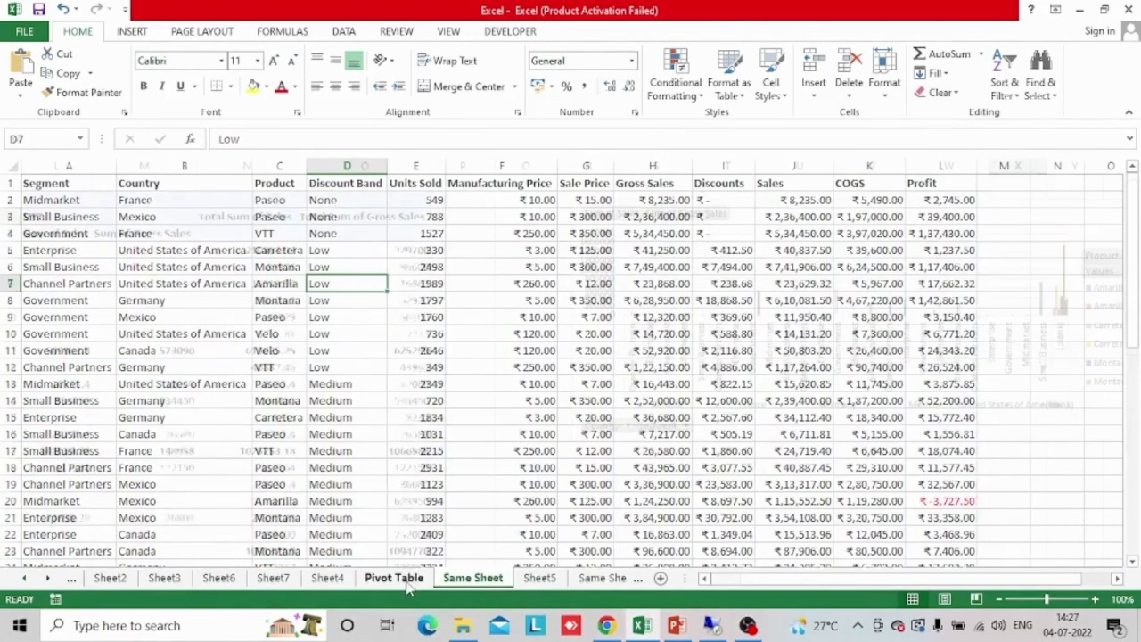
Examine the pivot table's headers back to the first columns, and the Sum of Sales and Sum of Gross Sales columns across each product
click(261, 222)
key(Left)
key(Left)
key(Left)
key(Left)
key(Left)
key(Left)
key(Left)
key(Left)
key(Left)
key(Left)
key(Left)
key(Left)
key(Left)
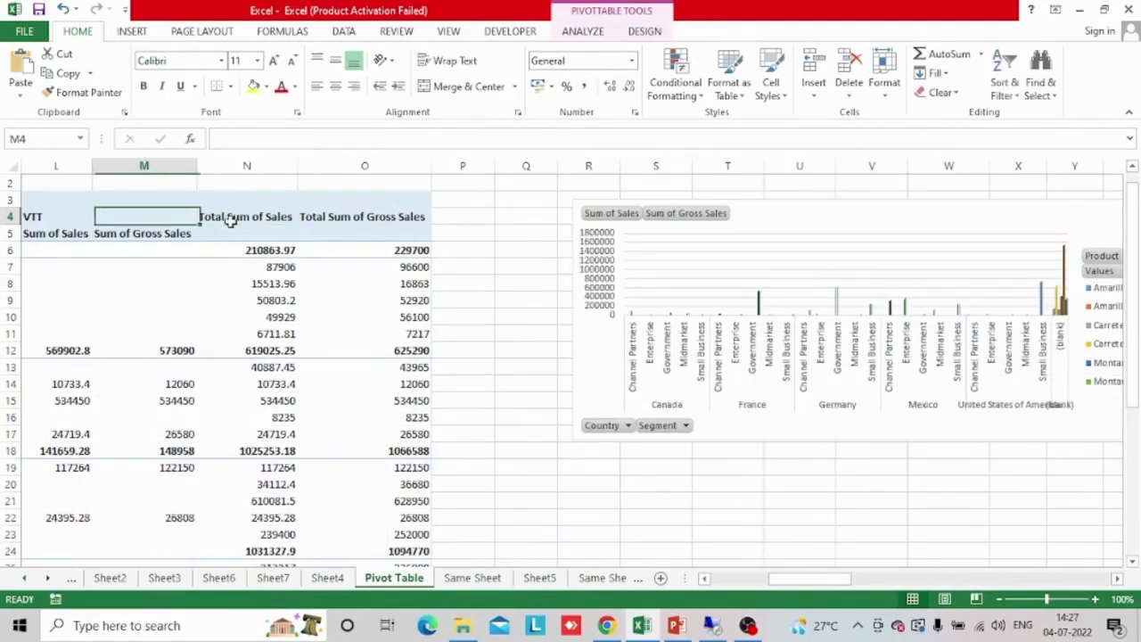
key(Down)
key(Right)
key(Right)
key(Right)
key(Right)
key(Right)
key(Right)
key(Right)
key(Right)
key(Right)
key(Right)
key(Right)
key(Right)
key(Right)
key(Right)
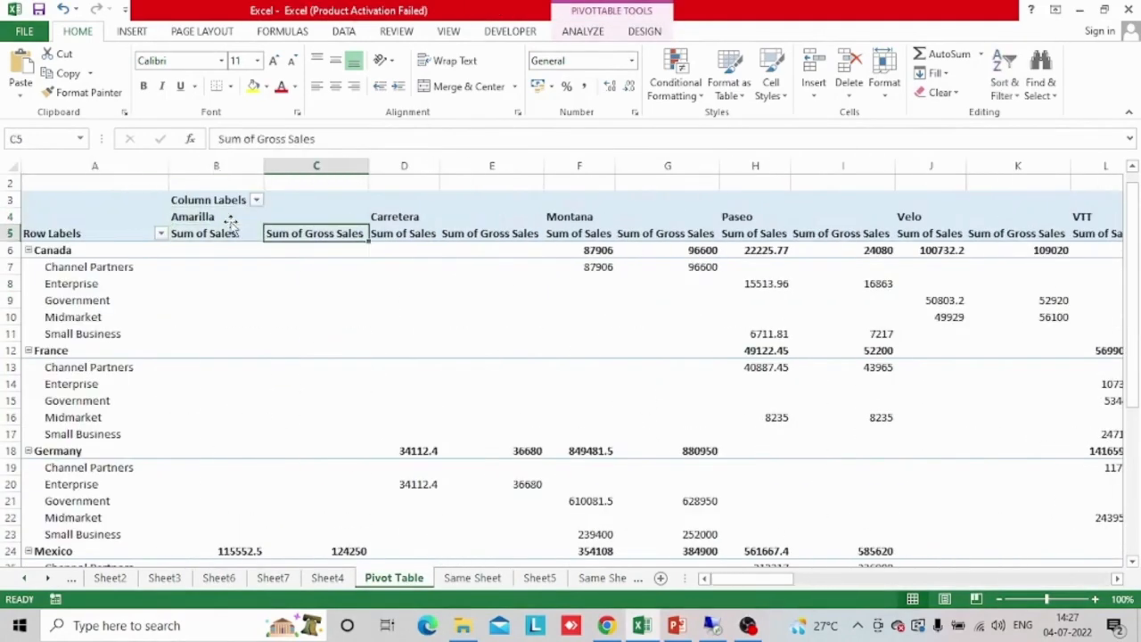
key(Left)
key(Left)
key(Down)
key(Down)
key(Down)
key(Down)
key(Down)
key(Down)
key(Down)
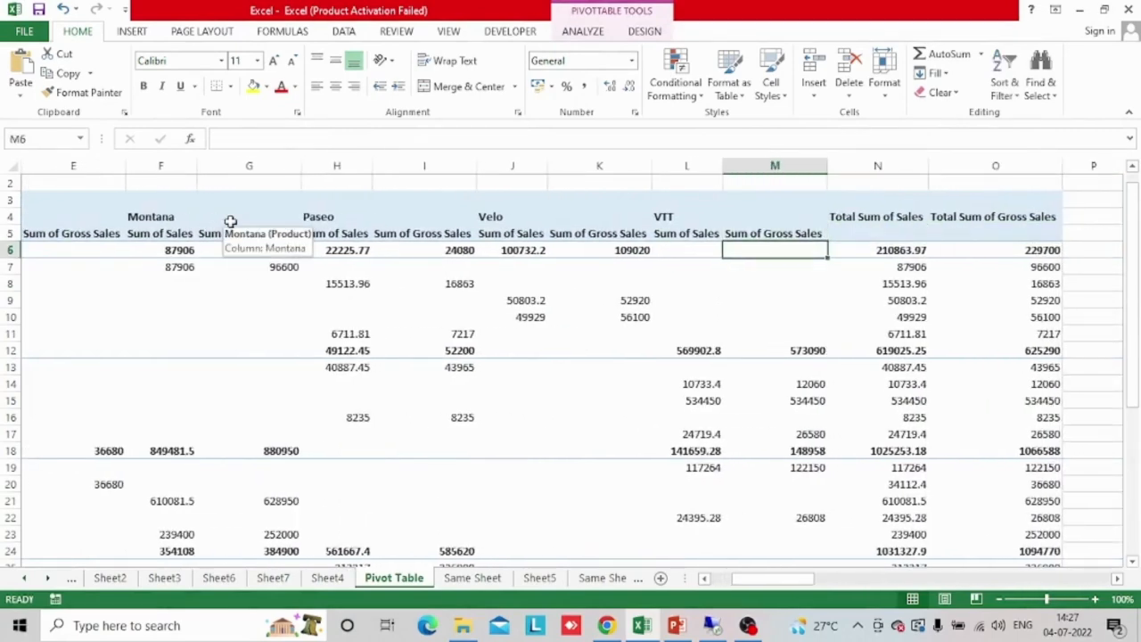
Examine the whole PivotChart beyond the total columns, including its field buttons and product legend
key(Right)
key(Down)
key(Down)
key(Right)
key(Right)
key(Right)
key(Right)
key(Right)
key(Right)
key(Right)
key(Right)
key(Right)
key(Right)
key(Left)
key(Left)
key(Left)
key(Left)
key(Left)
key(Left)
key(Left)
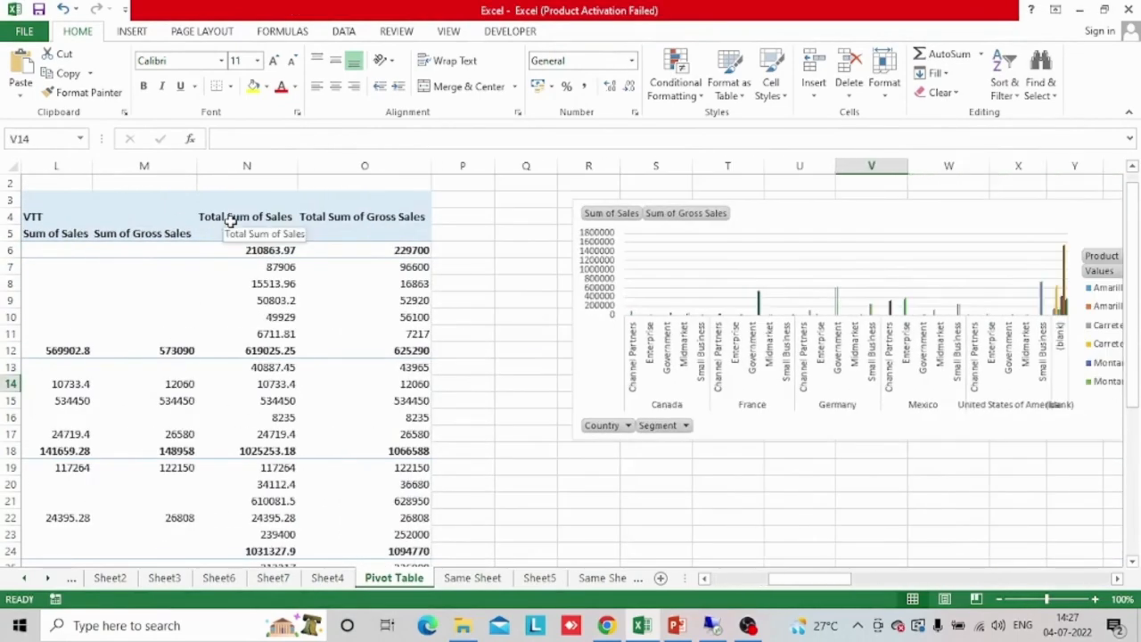
key(Right)
key(Right)
key(Right)
key(Right)
key(Right)
key(Right)
key(Right)
key(Right)
key(Right)
key(Right)
key(Right)
key(Right)
key(Left)
key(Left)
key(Left)
key(Left)
key(Left)
key(Left)
key(Left)
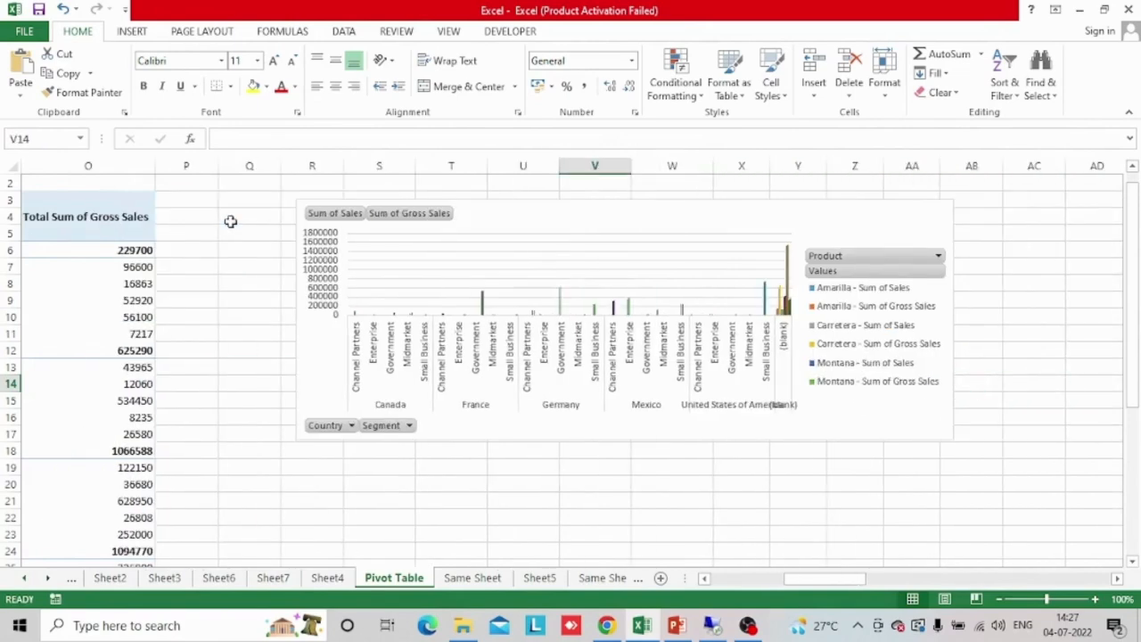
Rename the PivotChart as Practice
click(931, 222)
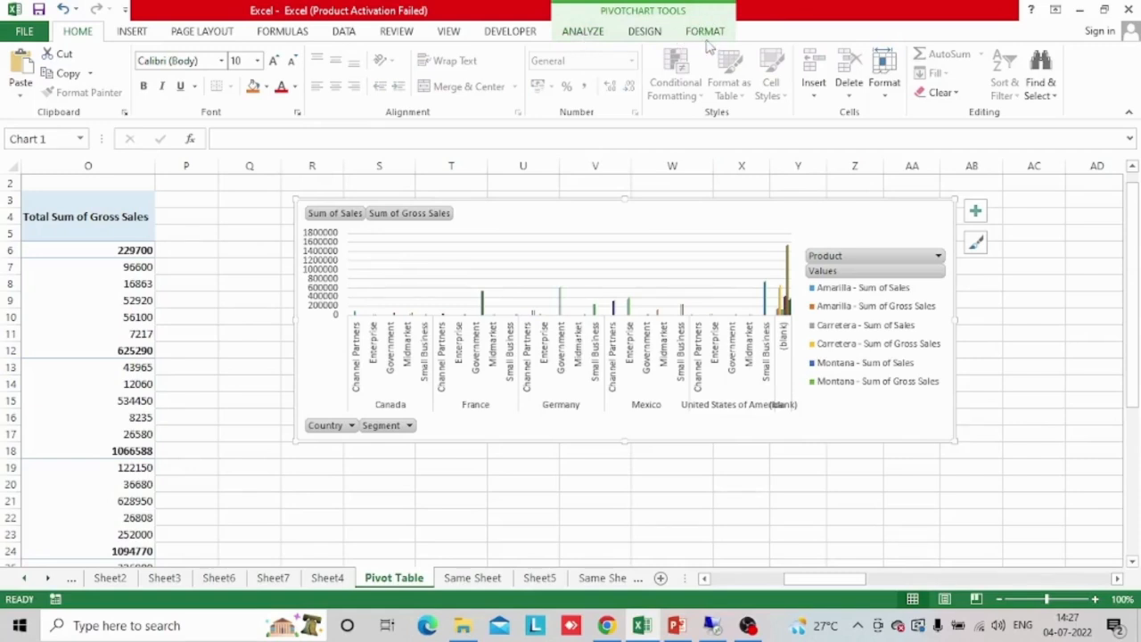
click(584, 31)
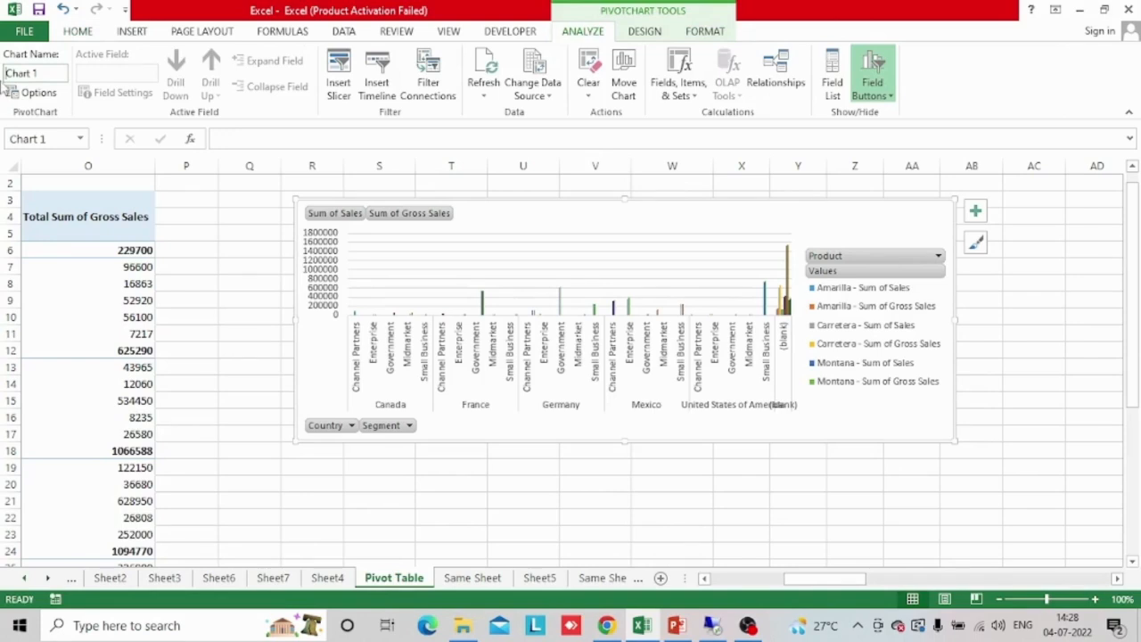
drag(47, 75, 4, 76)
text(P)
text(Pro)
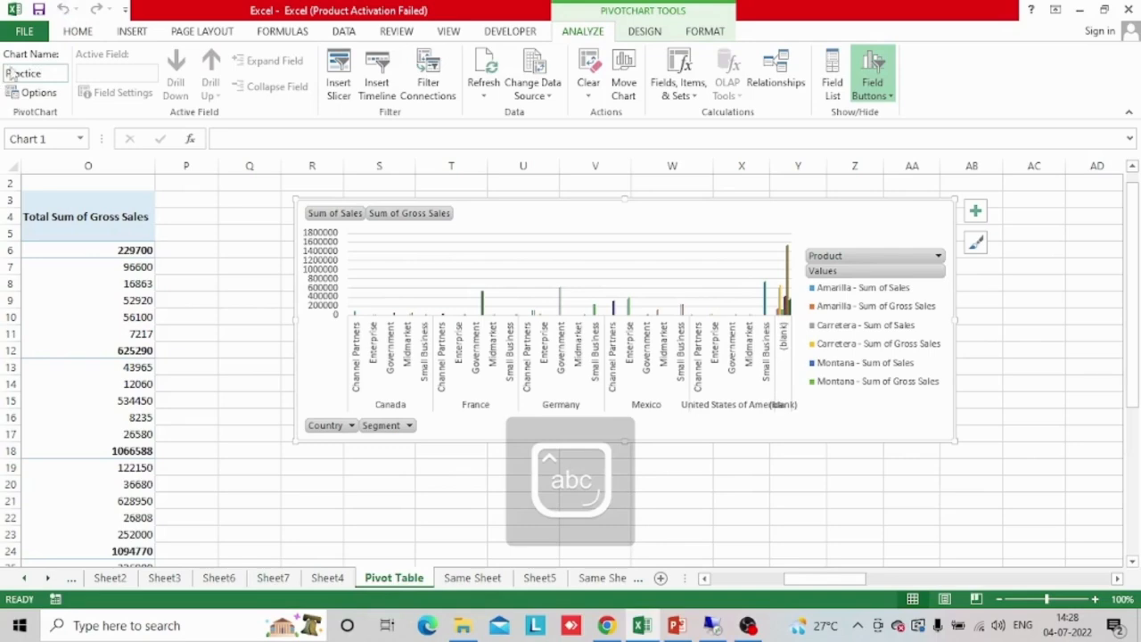
Review the Layout & Format, Totals & Filters and Display settings in the PivotTable options, and leave without changes
click(38, 92)
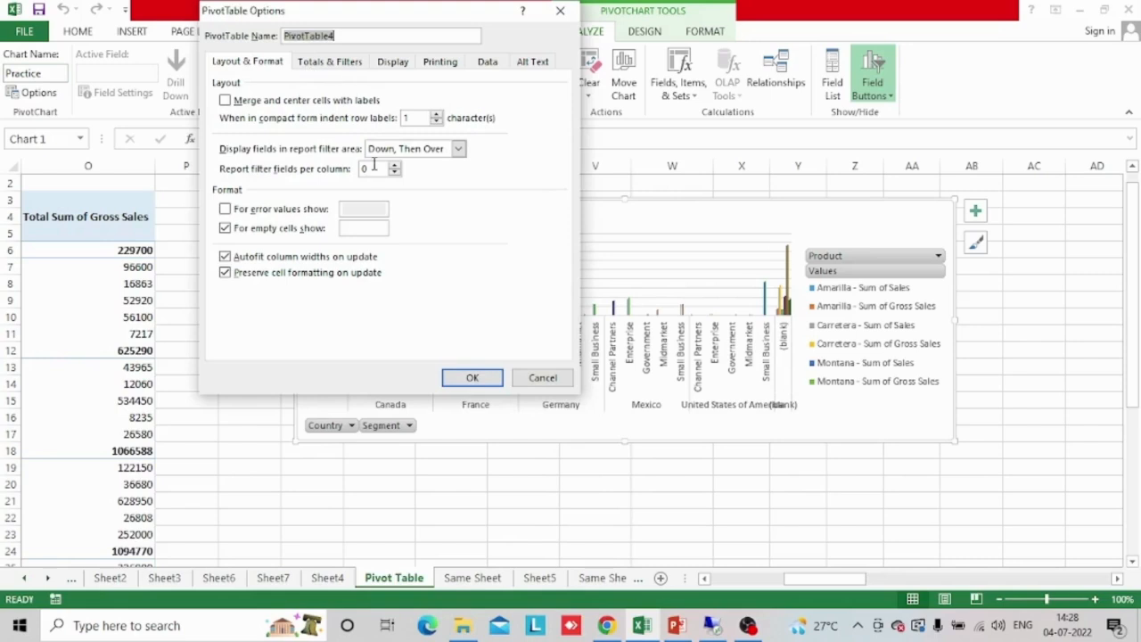
click(338, 59)
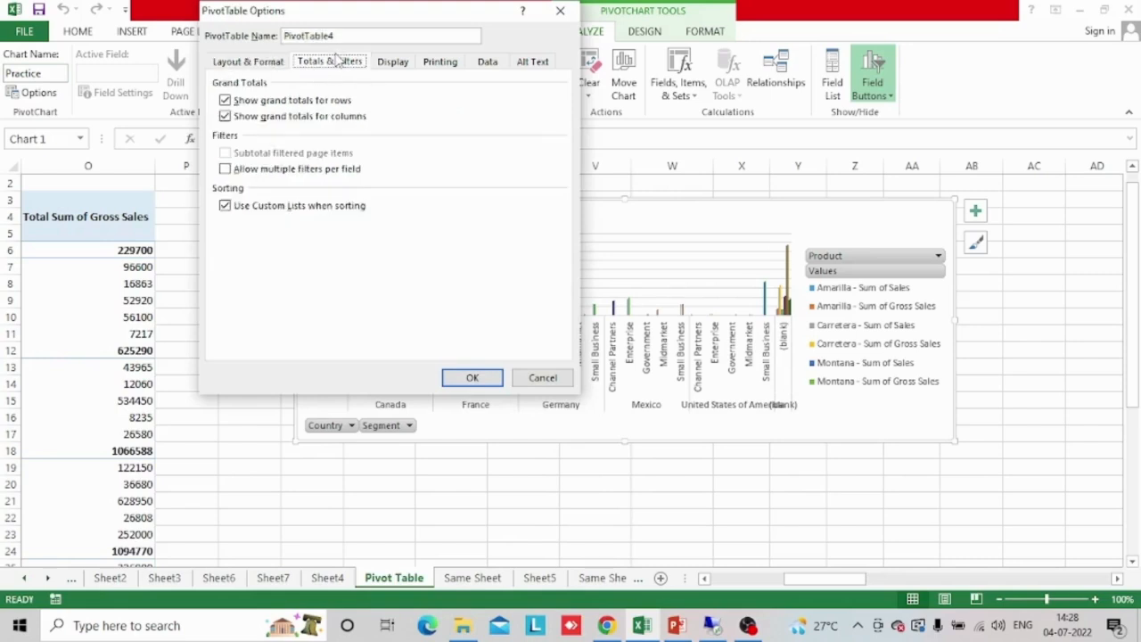
click(391, 64)
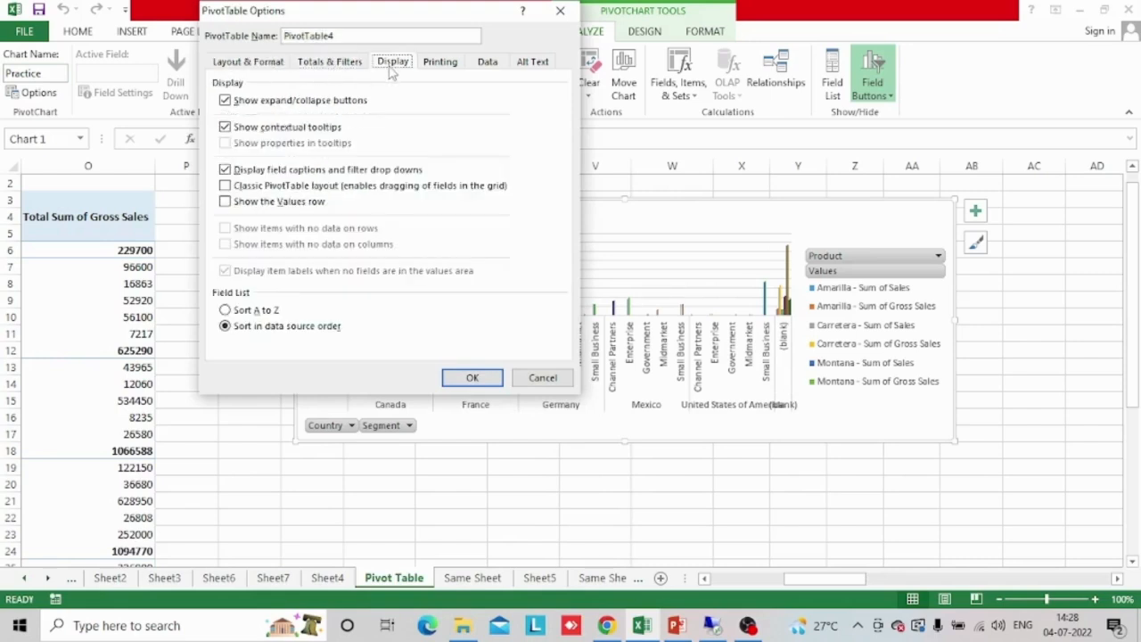
click(541, 378)
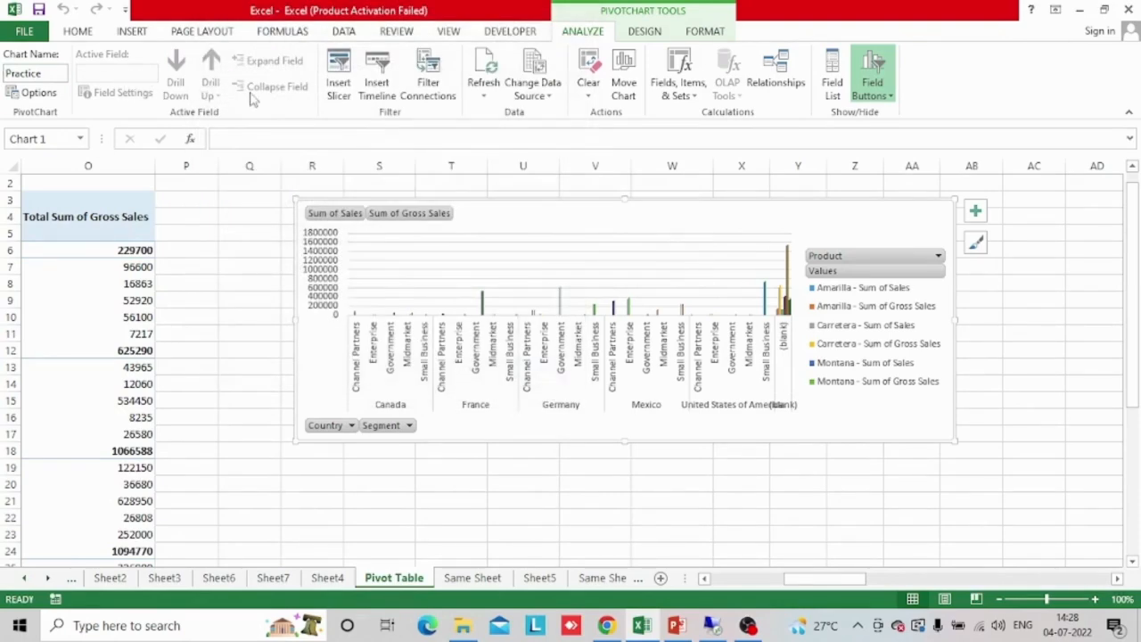
click(338, 79)
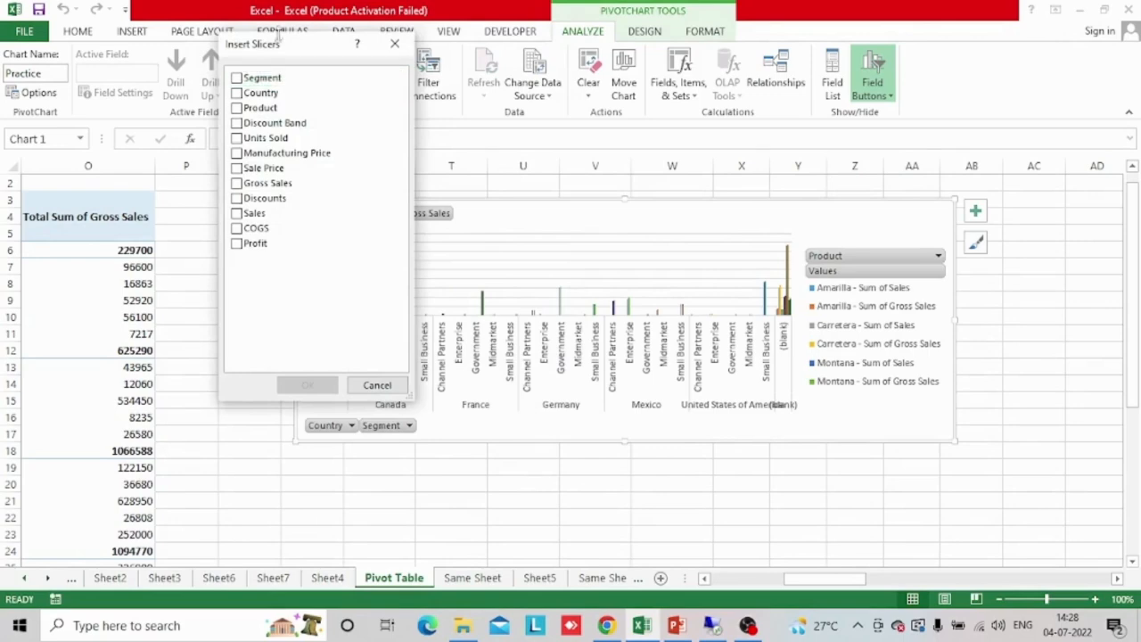
drag(287, 49, 148, 60)
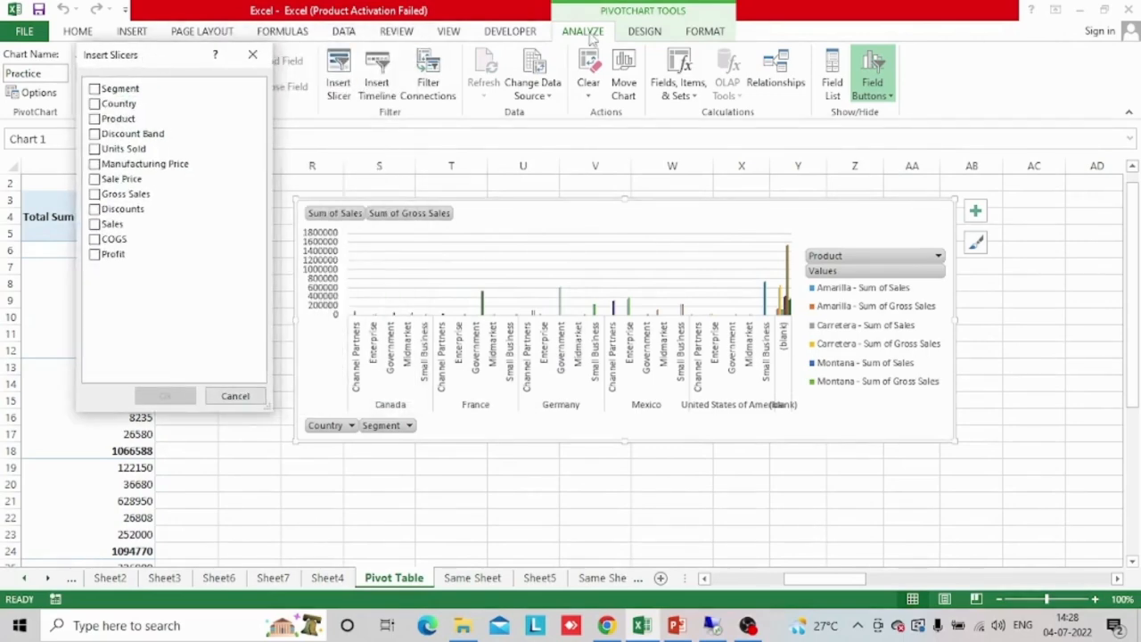
click(251, 54)
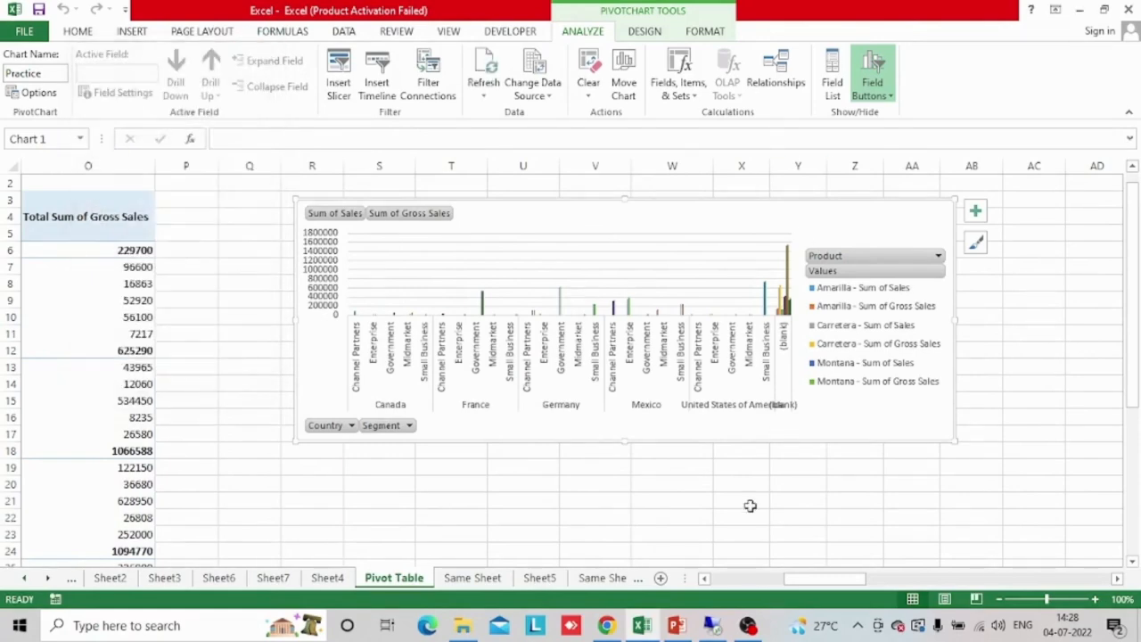
click(747, 513)
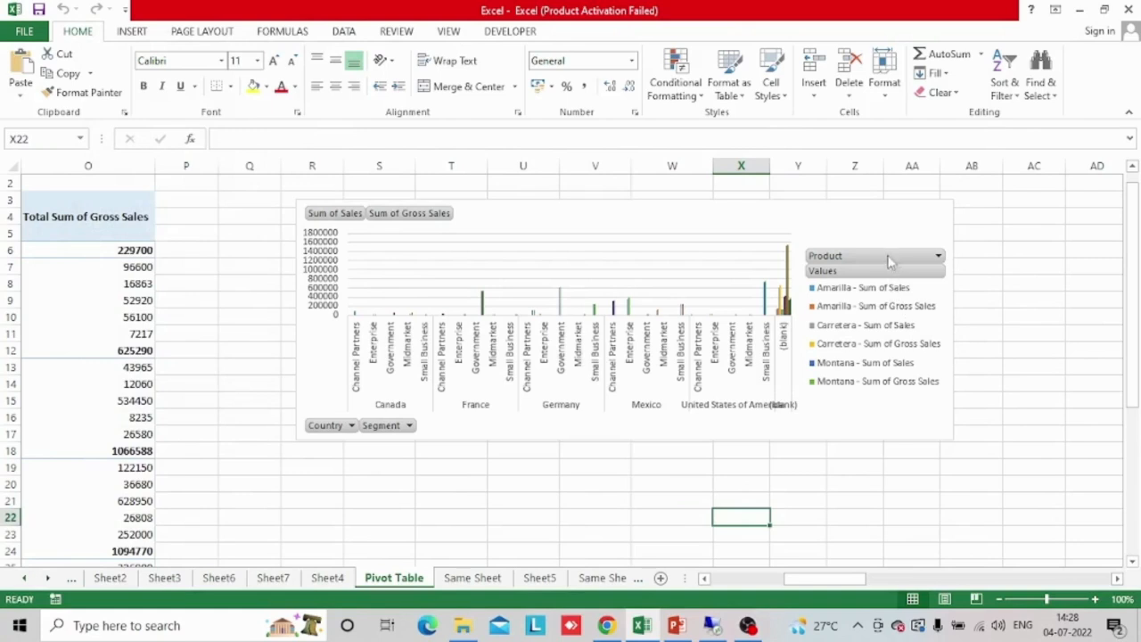
Insert a Segment slicer for the PivotChart and place it over the Total Sum of Gross Sales column, beside the chart
click(854, 218)
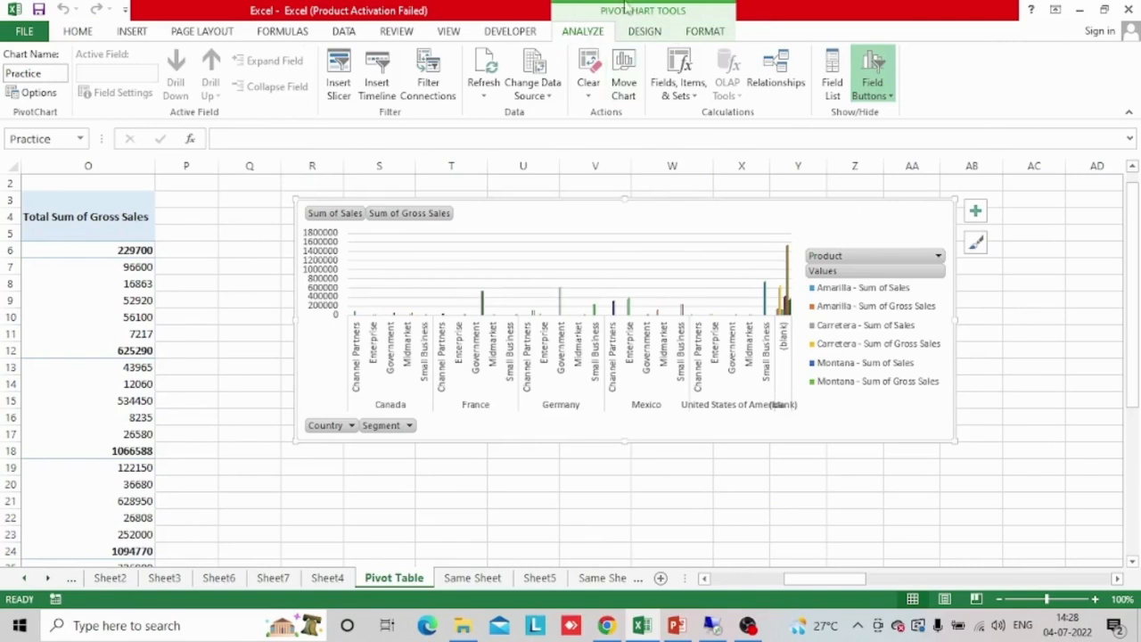
click(344, 89)
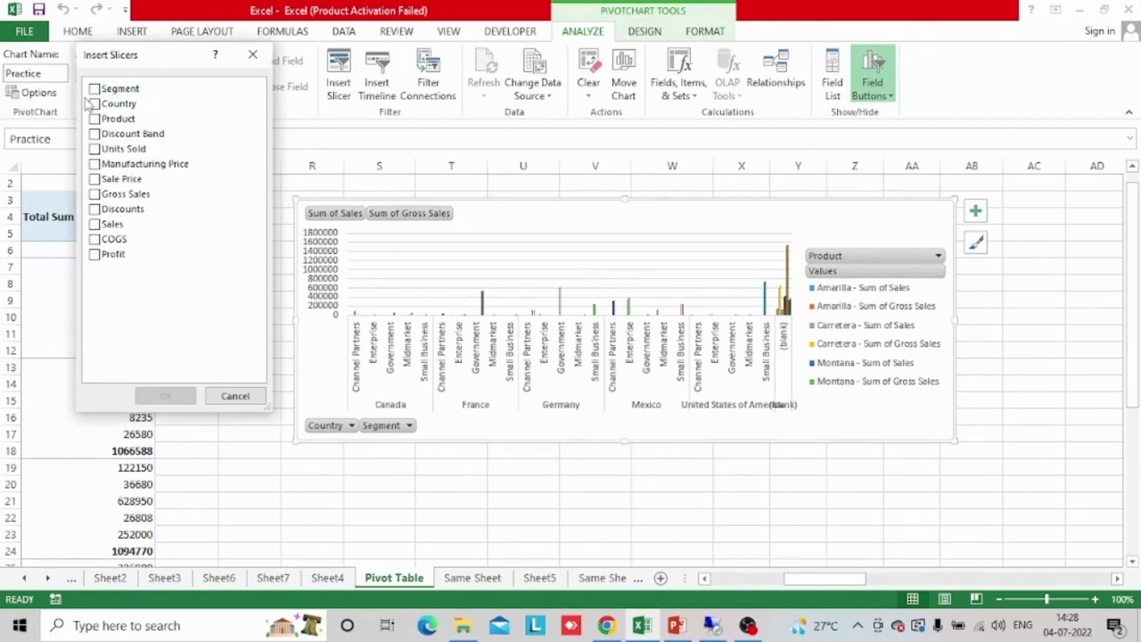
click(94, 89)
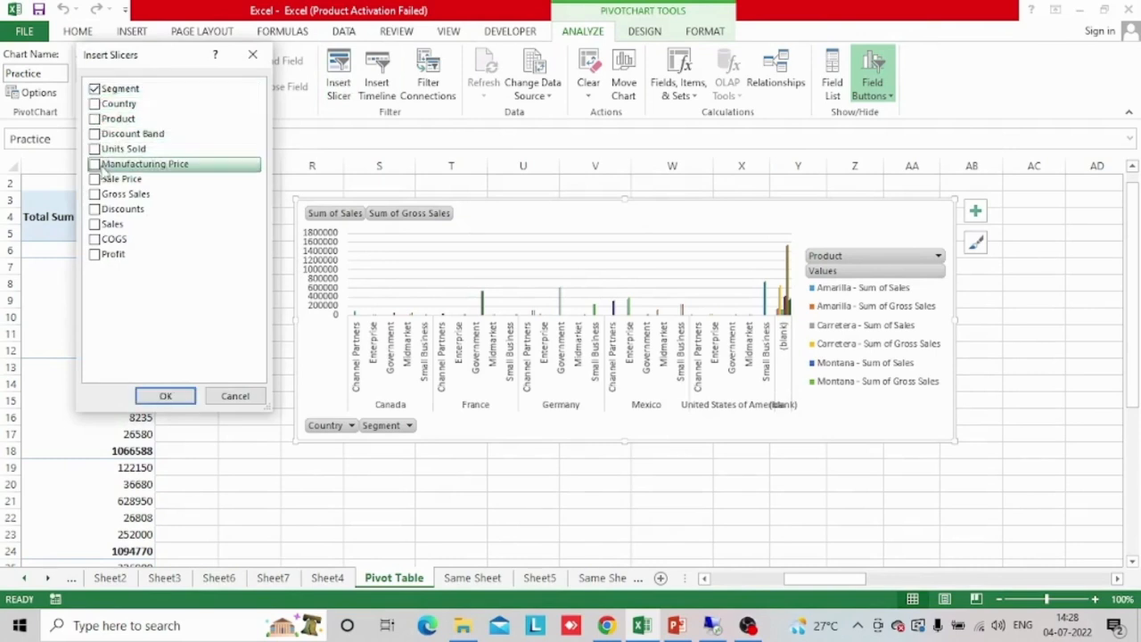
click(165, 395)
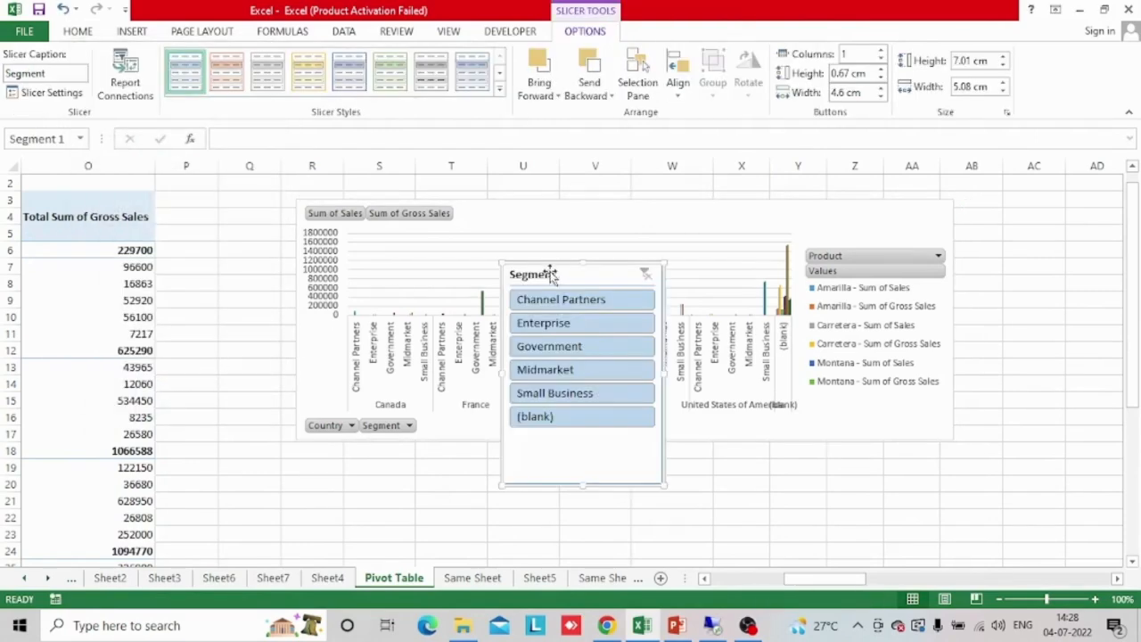
drag(571, 271, 137, 247)
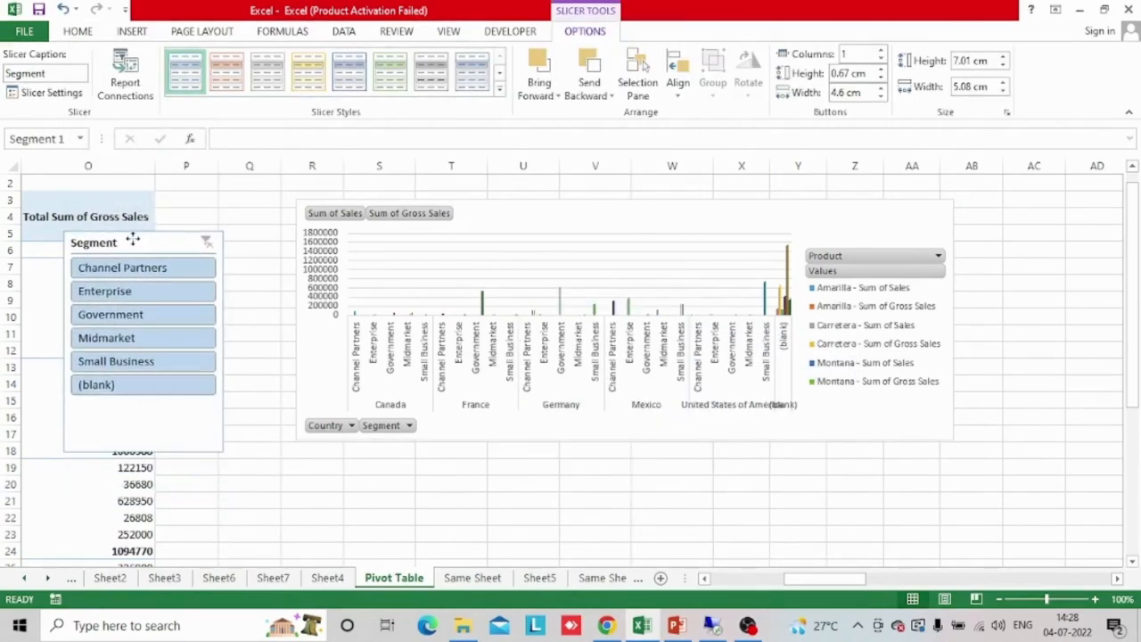
Filter the PivotChart by Small Business, Midmarket, Government, Enterprise and Channel Partners in turn, and shift the chart slightly closer to the slicer
click(169, 367)
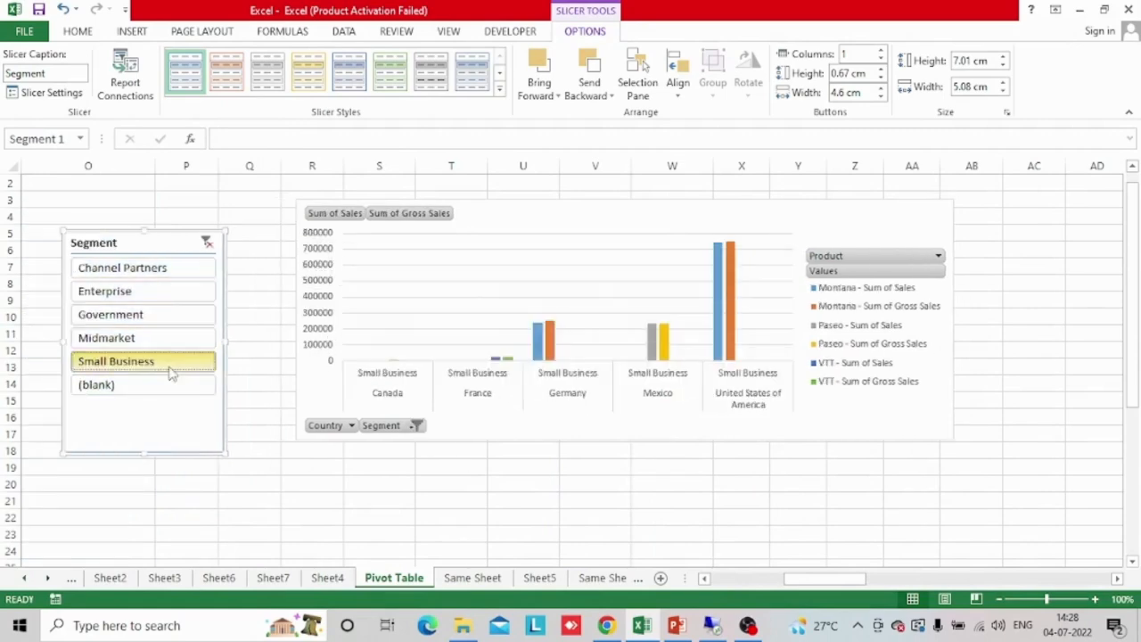
click(160, 339)
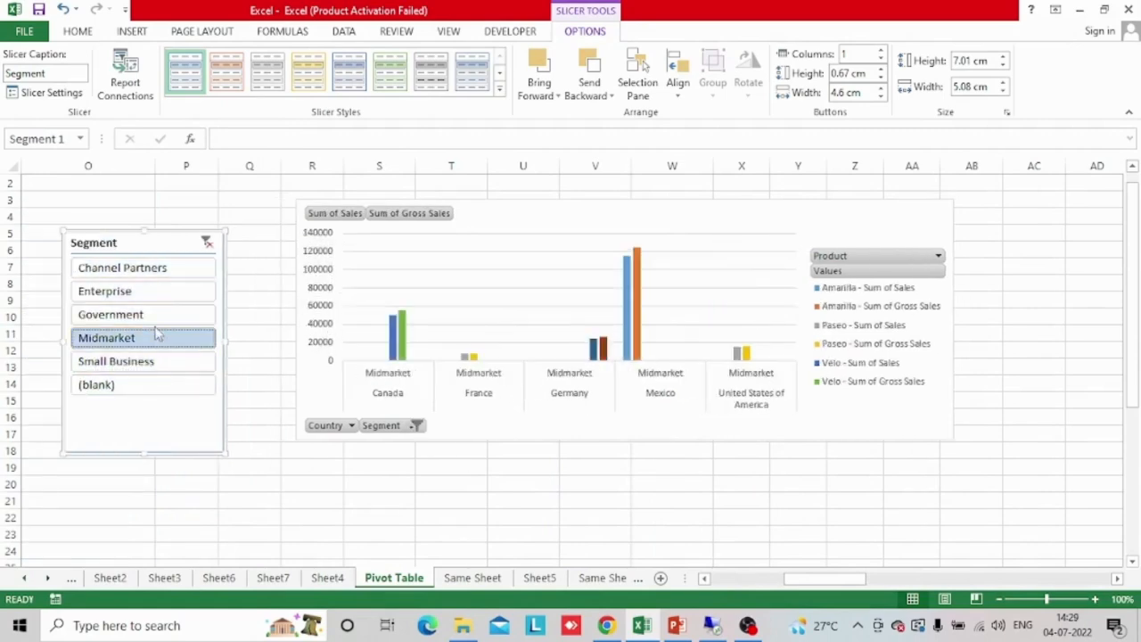
click(154, 317)
click(142, 291)
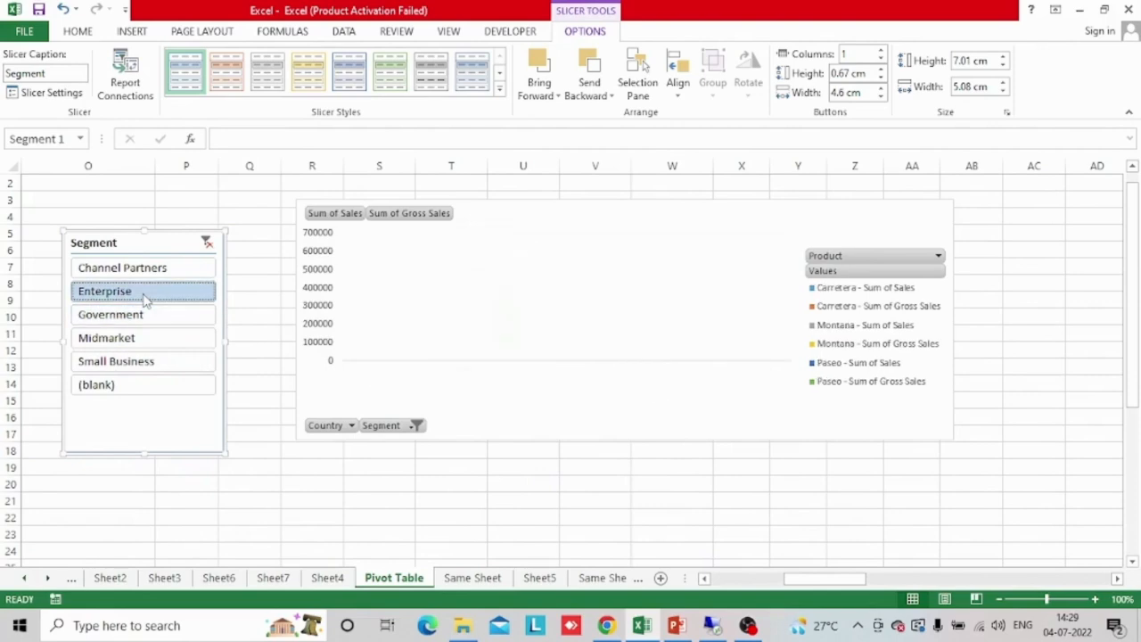
click(141, 269)
drag(550, 217, 525, 206)
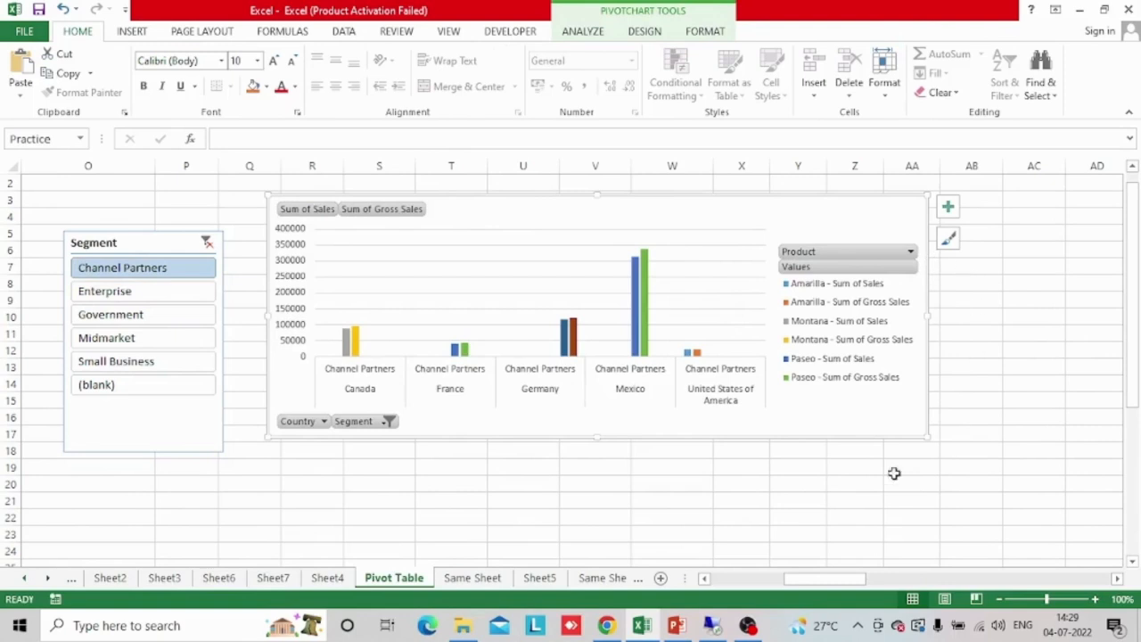
Filter the PivotChart to the Enterprise segment with the slicer, and clear the segment filter again
click(150, 294)
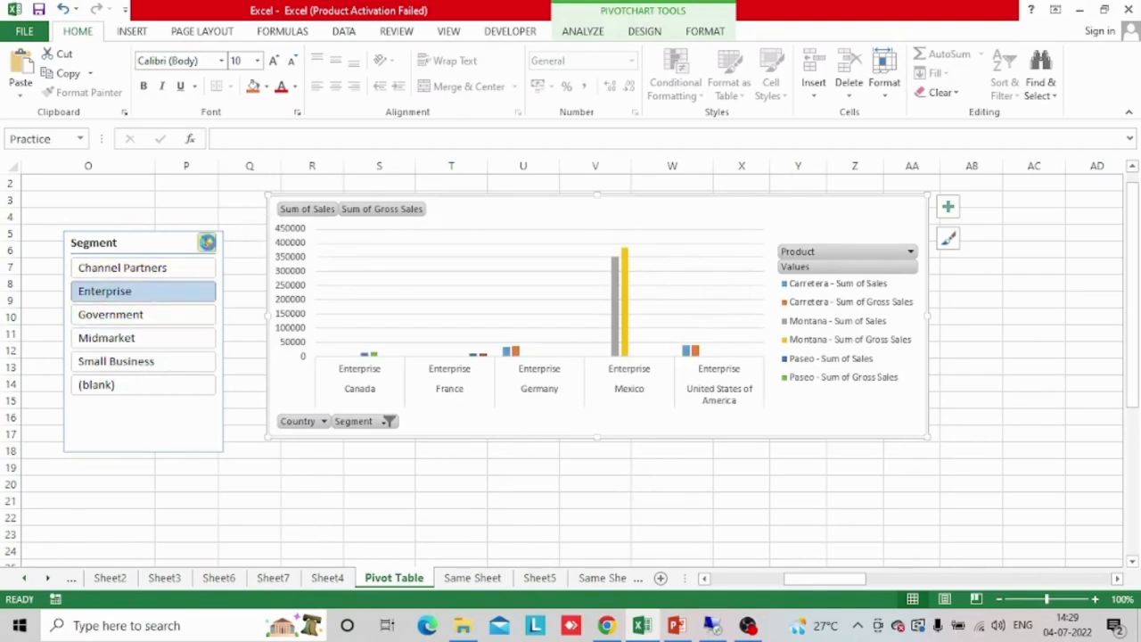
click(206, 242)
Delete the Segment slicer and select the PivotChart
click(209, 248)
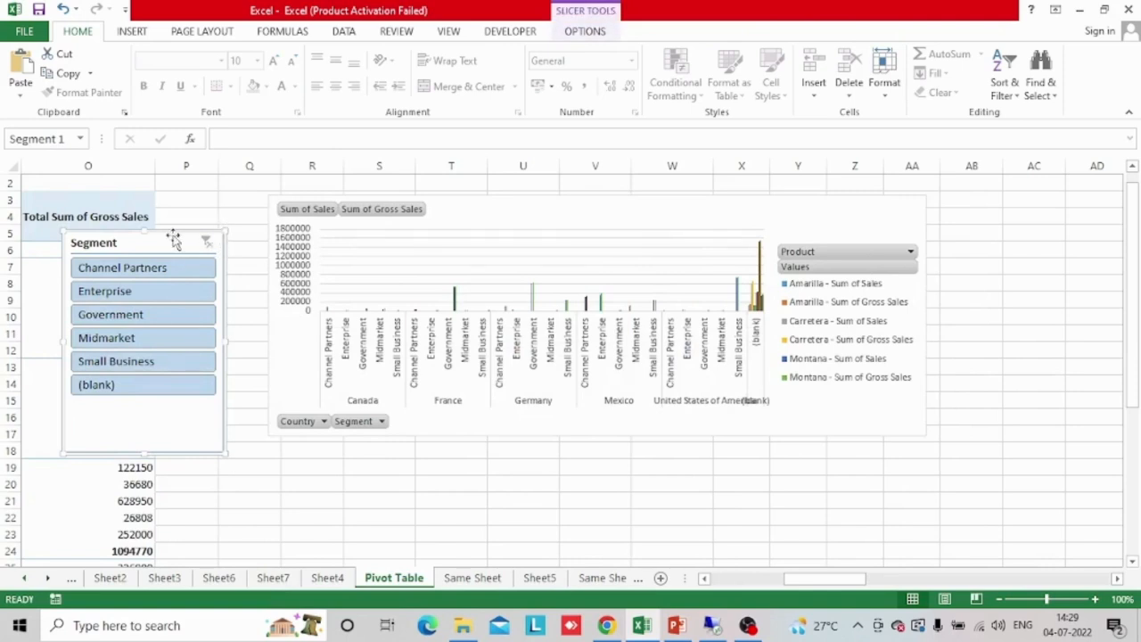
key(Delete)
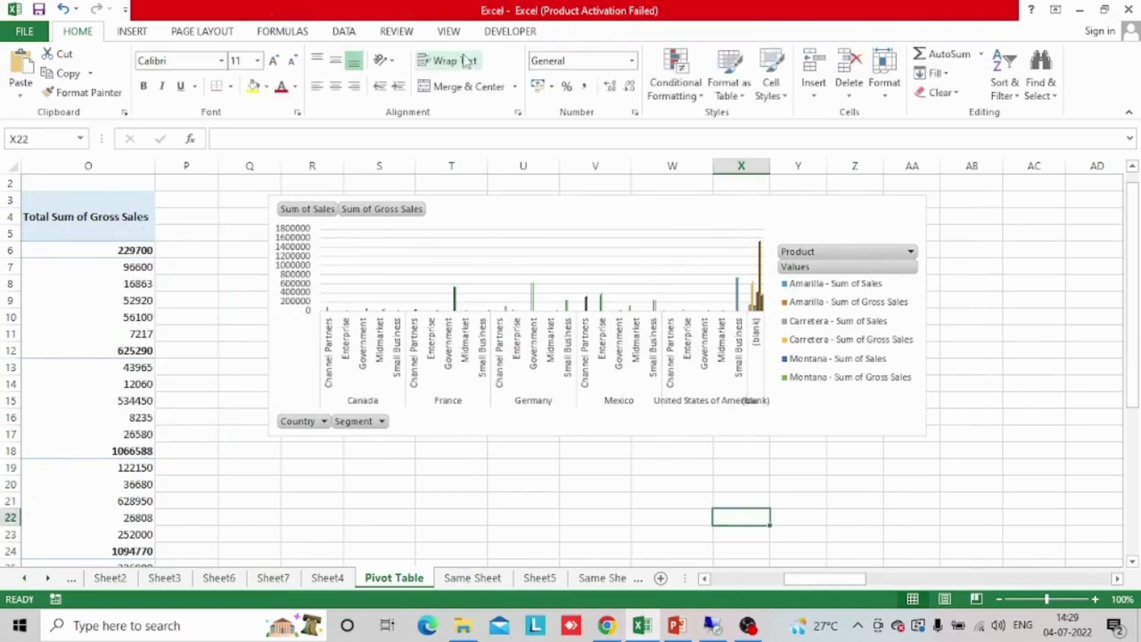
click(519, 210)
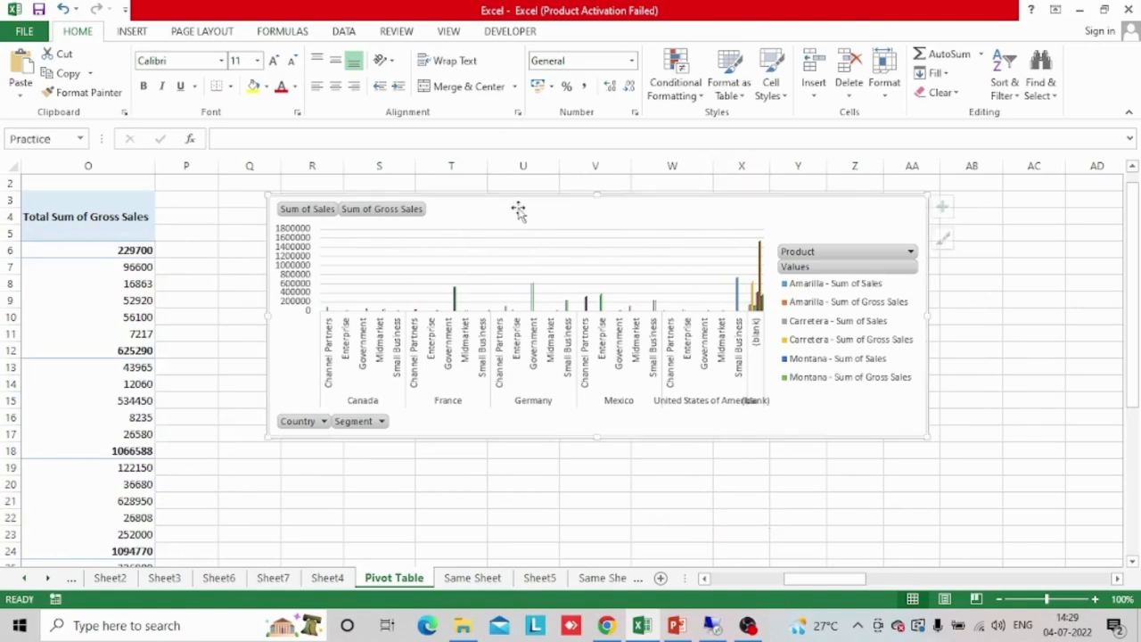
click(583, 32)
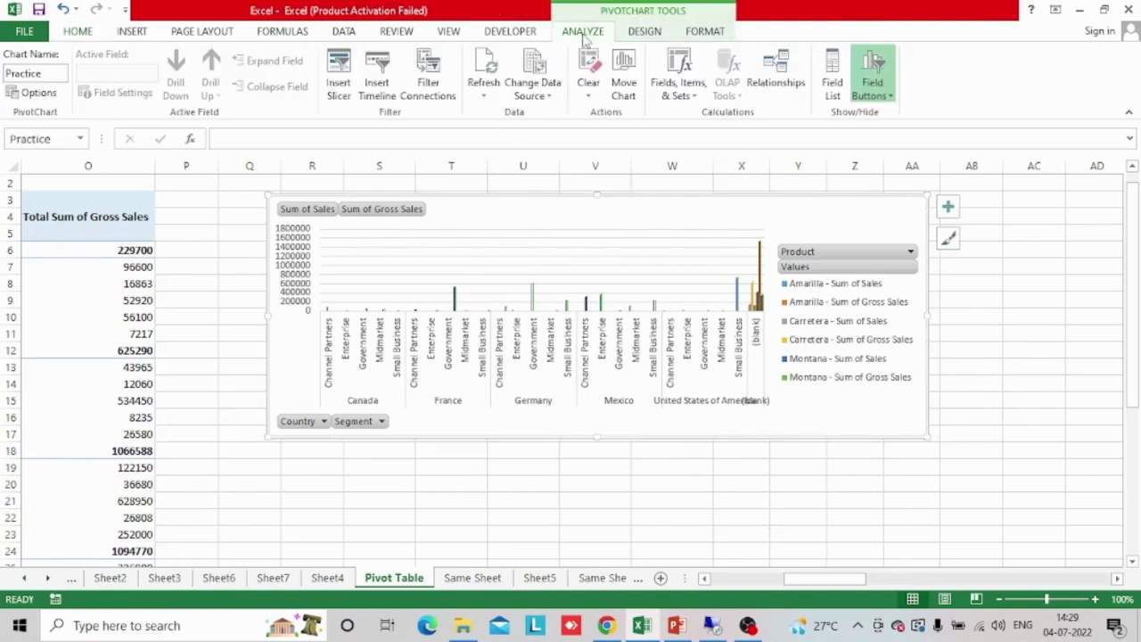
click(339, 89)
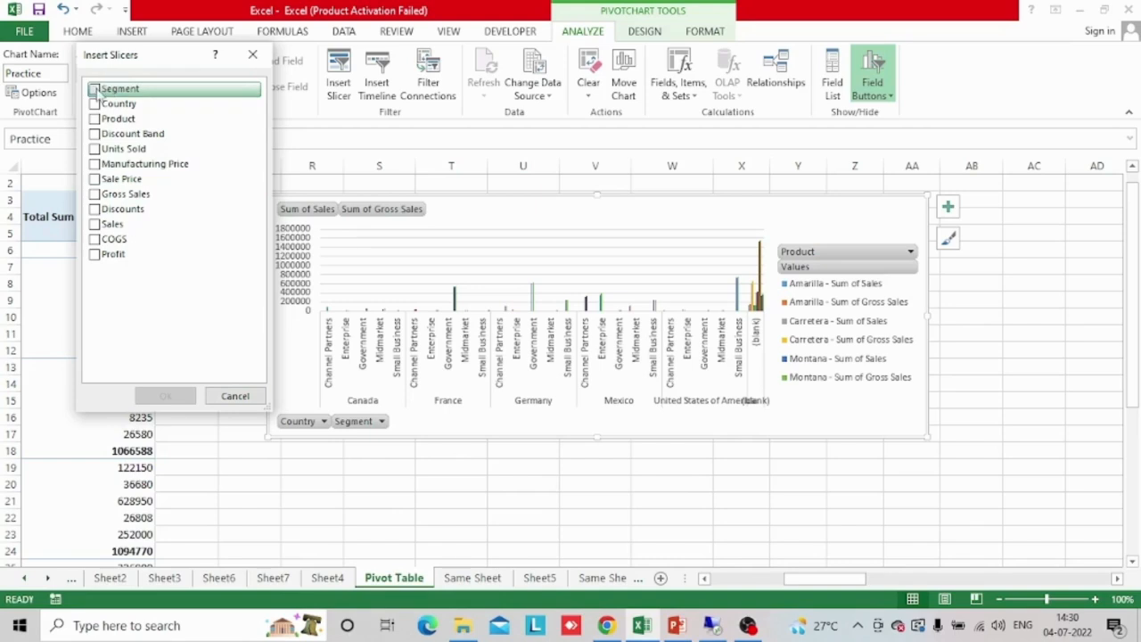
click(93, 90)
click(94, 105)
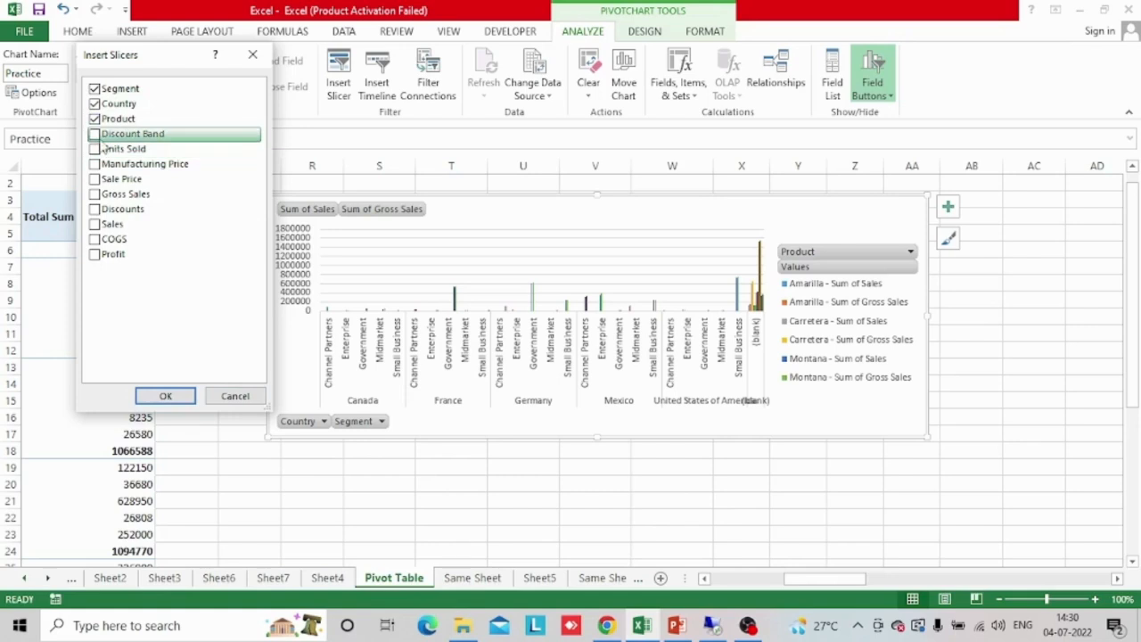
click(94, 121)
click(94, 104)
click(94, 89)
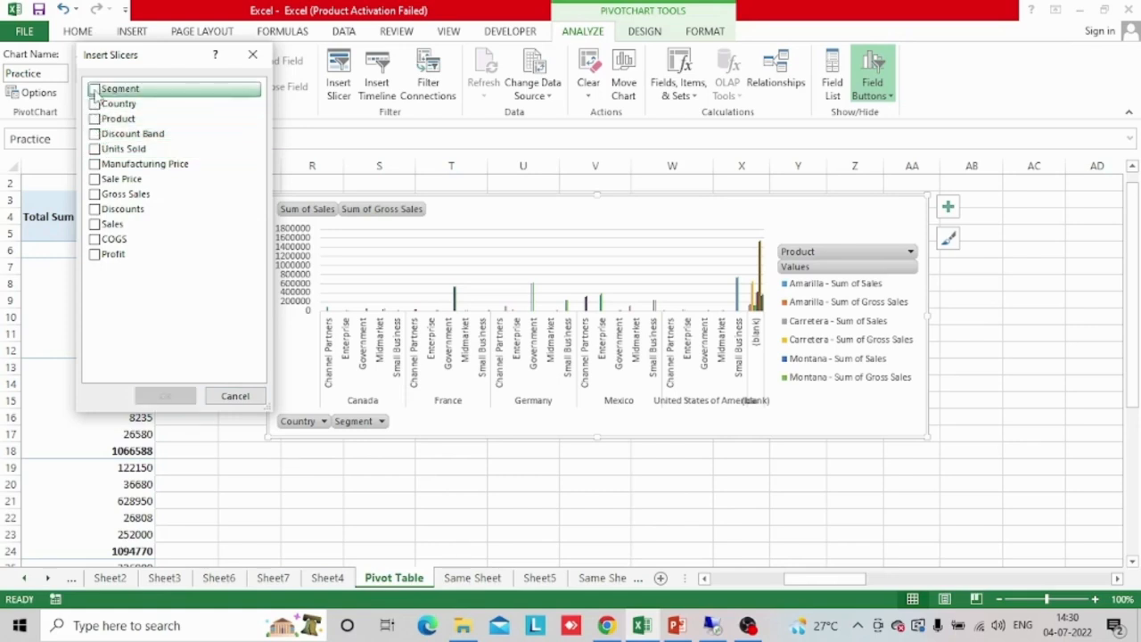
click(256, 397)
Try to insert a timeline for the PivotChart, and view the filters available for connecting to it
click(378, 82)
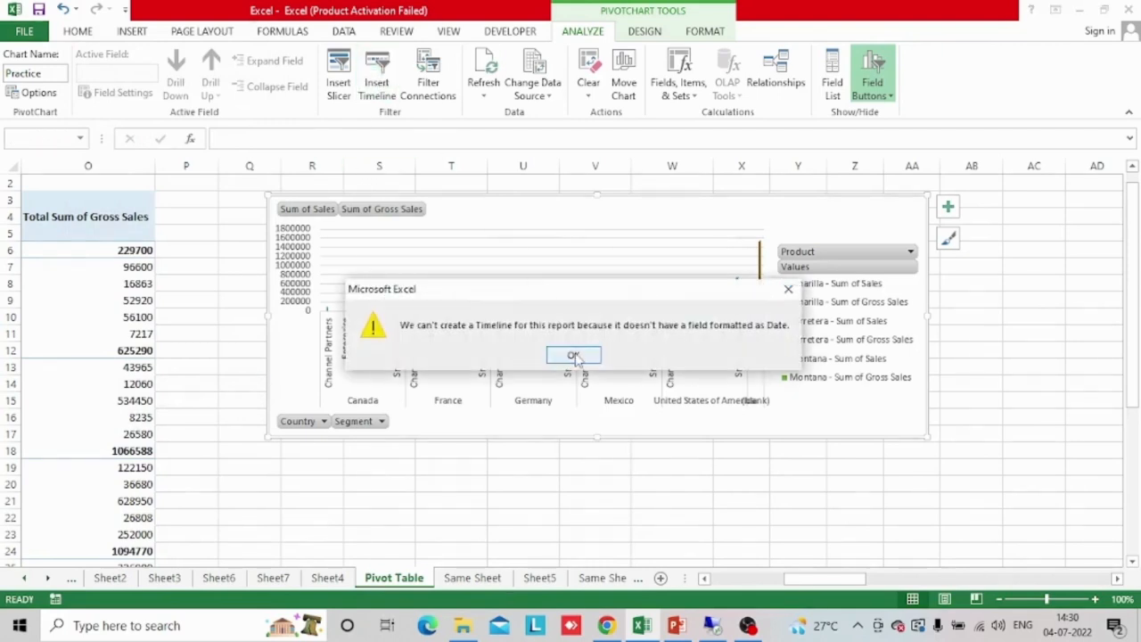
click(574, 356)
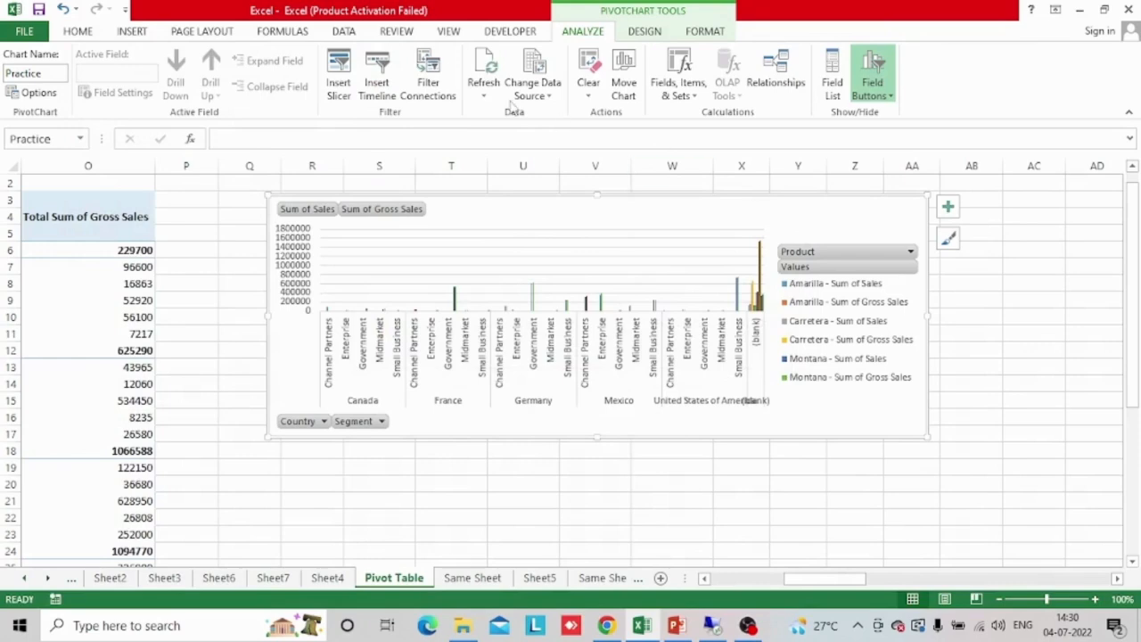
click(454, 88)
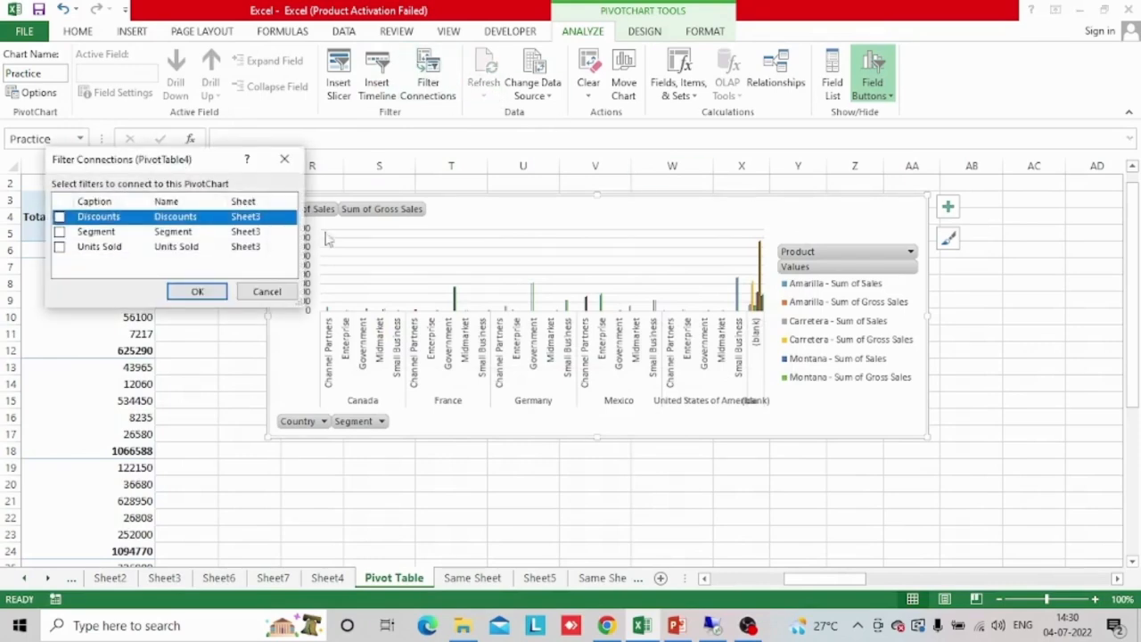
click(267, 291)
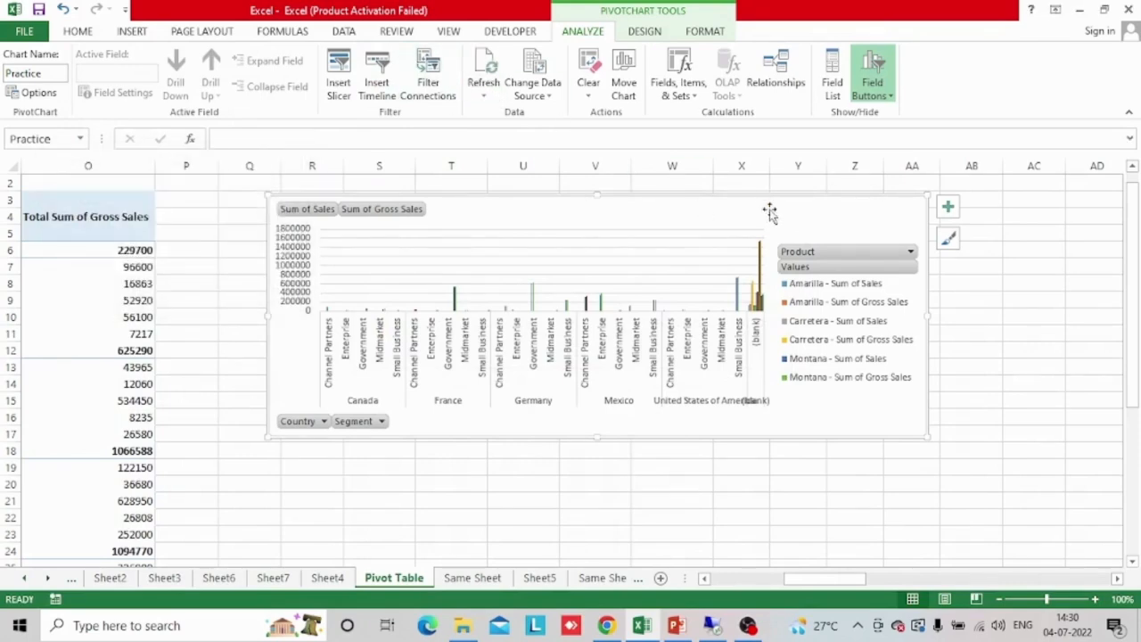
Reselect the PivotChart and refresh its data
click(628, 502)
click(853, 205)
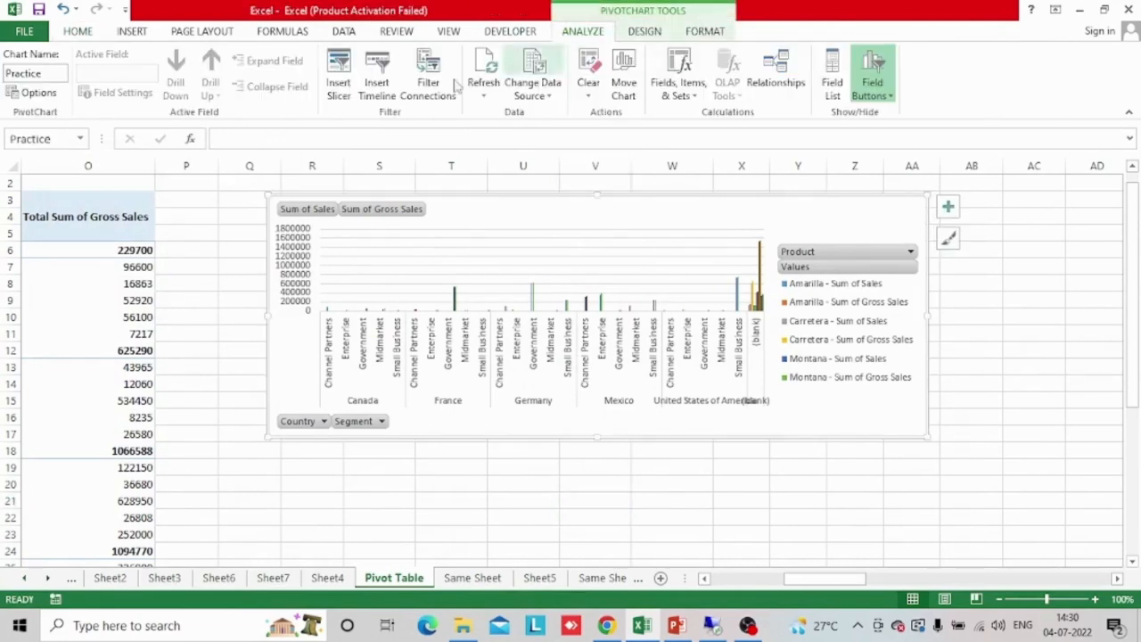
click(484, 89)
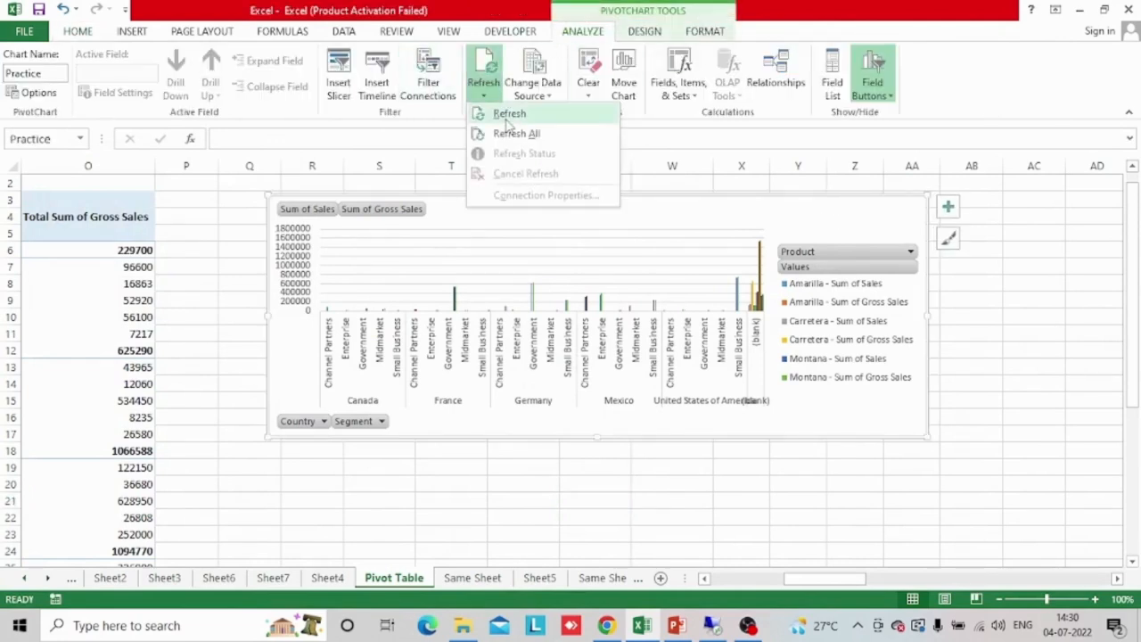
click(505, 123)
Try the range 'Same Sheet'!$D$1:$F$20 as the data source behind the PivotChart
click(527, 98)
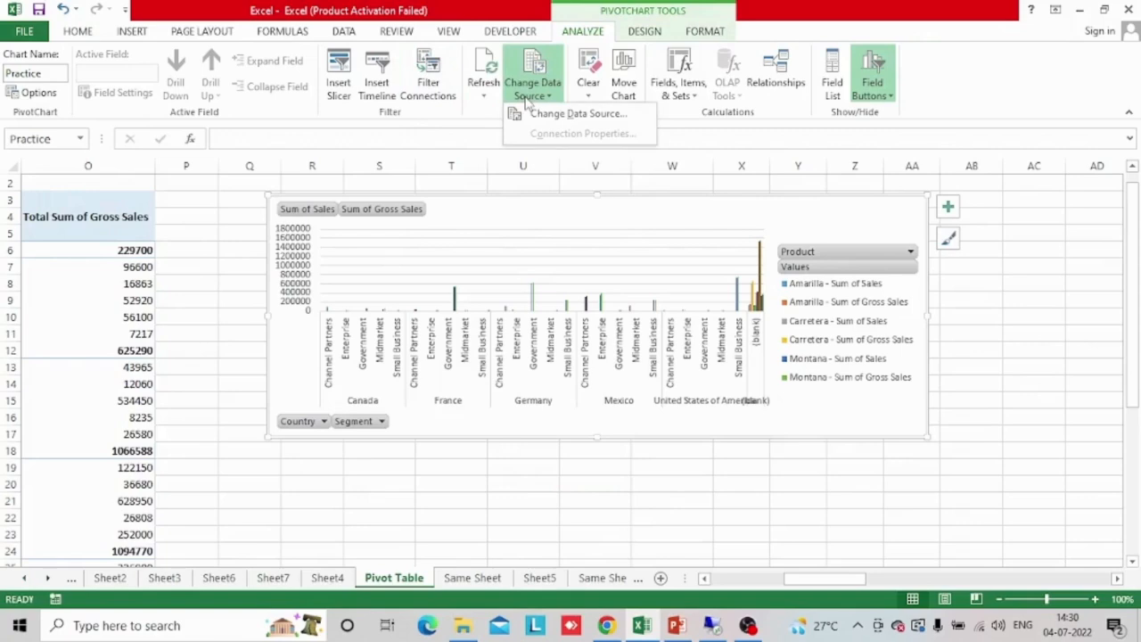
click(575, 114)
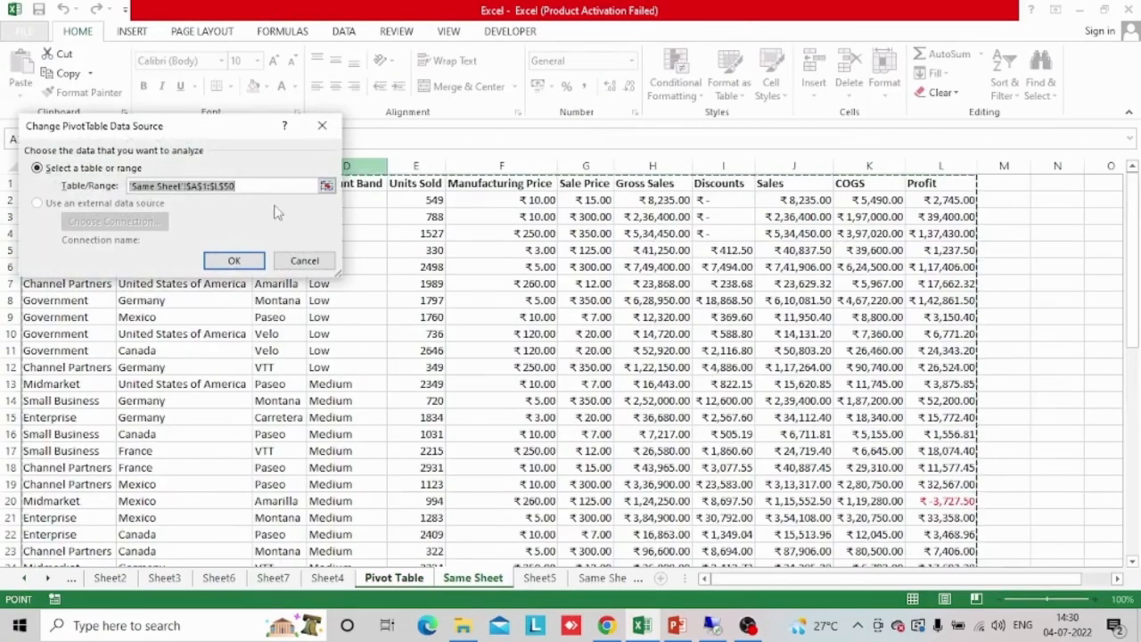
click(499, 183)
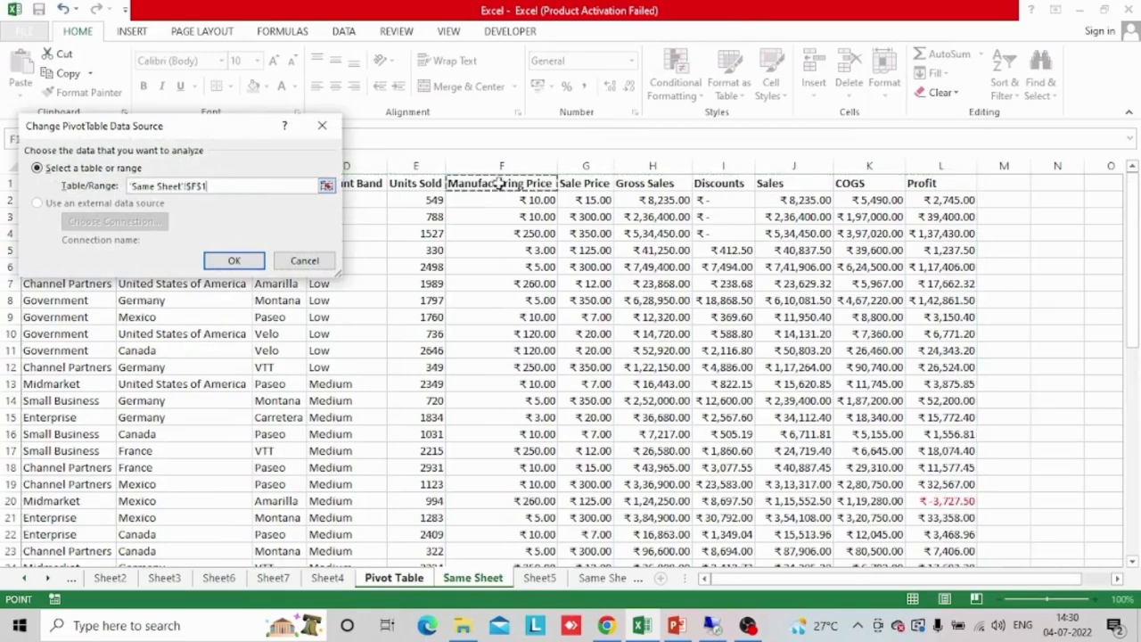
drag(500, 183, 338, 503)
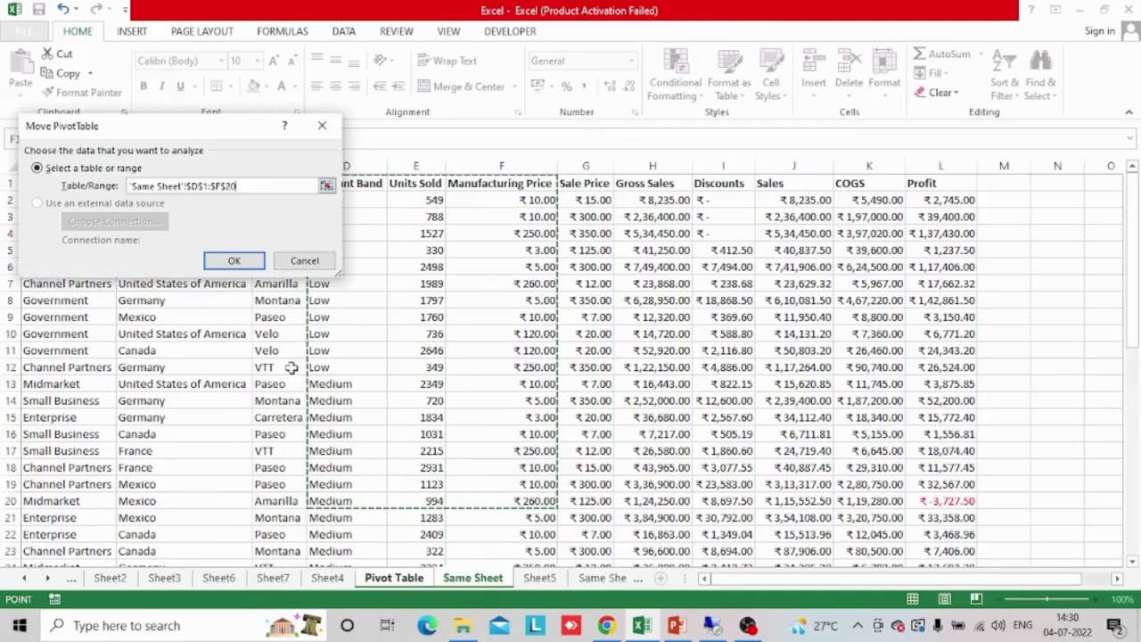
click(239, 262)
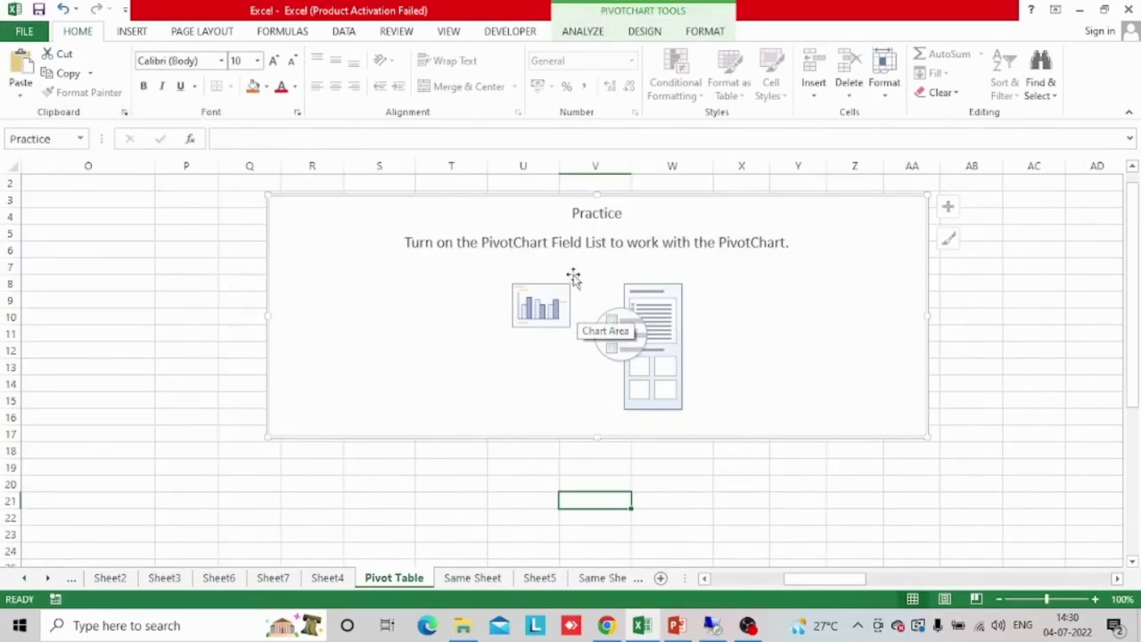
double_click(675, 325)
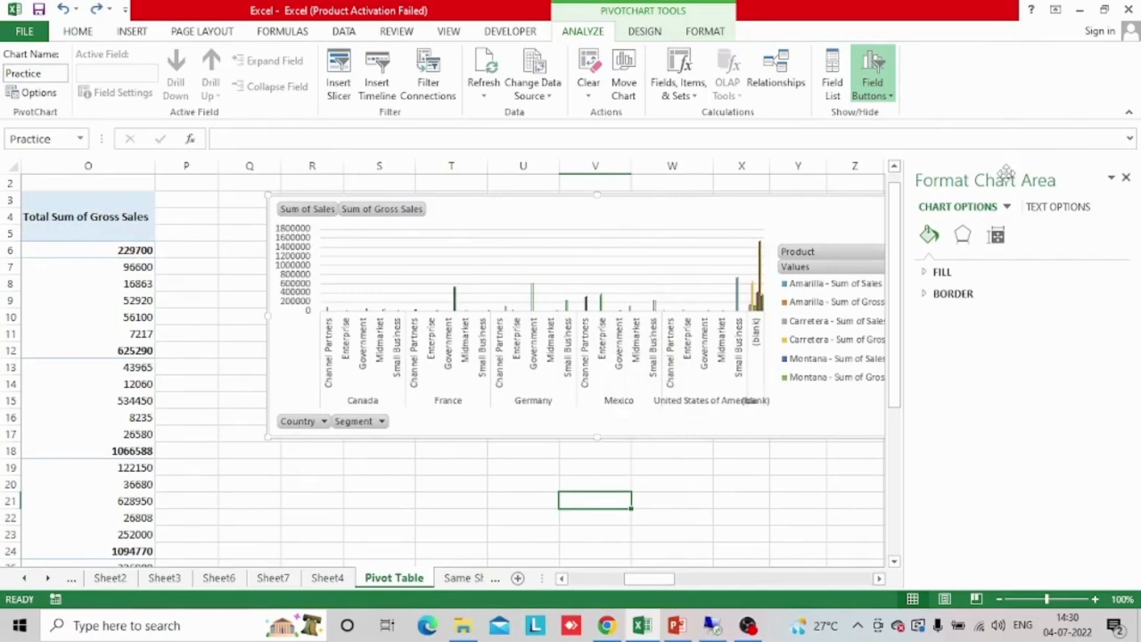
Look through the PivotChart's filter connections, data source, Move Chart and Fields, Items & Sets options without changing anything
click(441, 84)
click(265, 290)
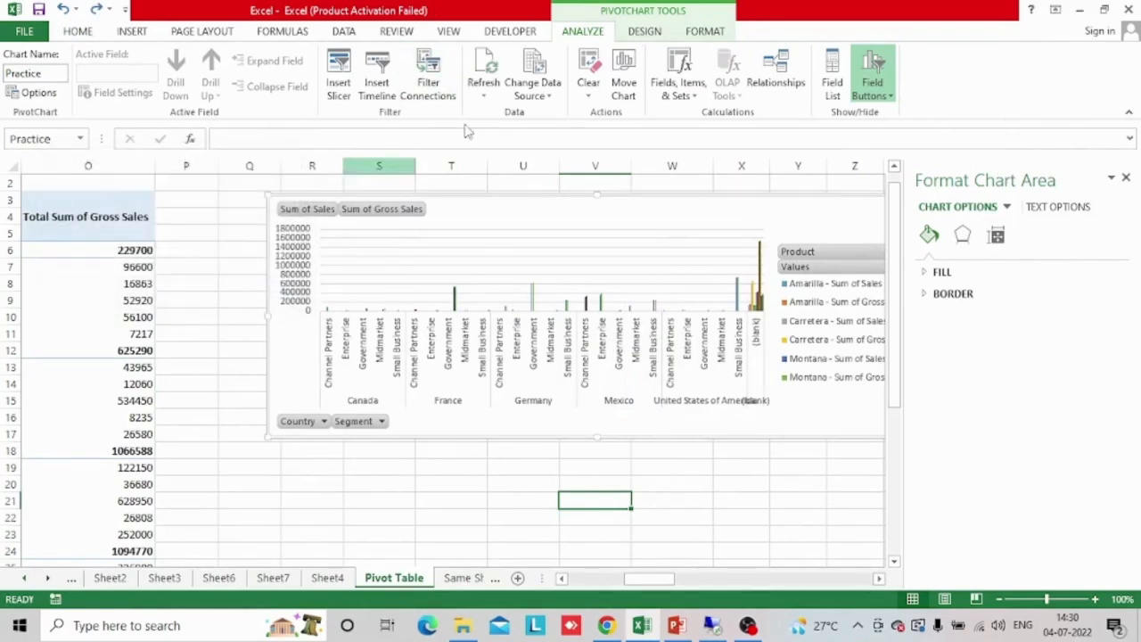
click(532, 89)
click(532, 89)
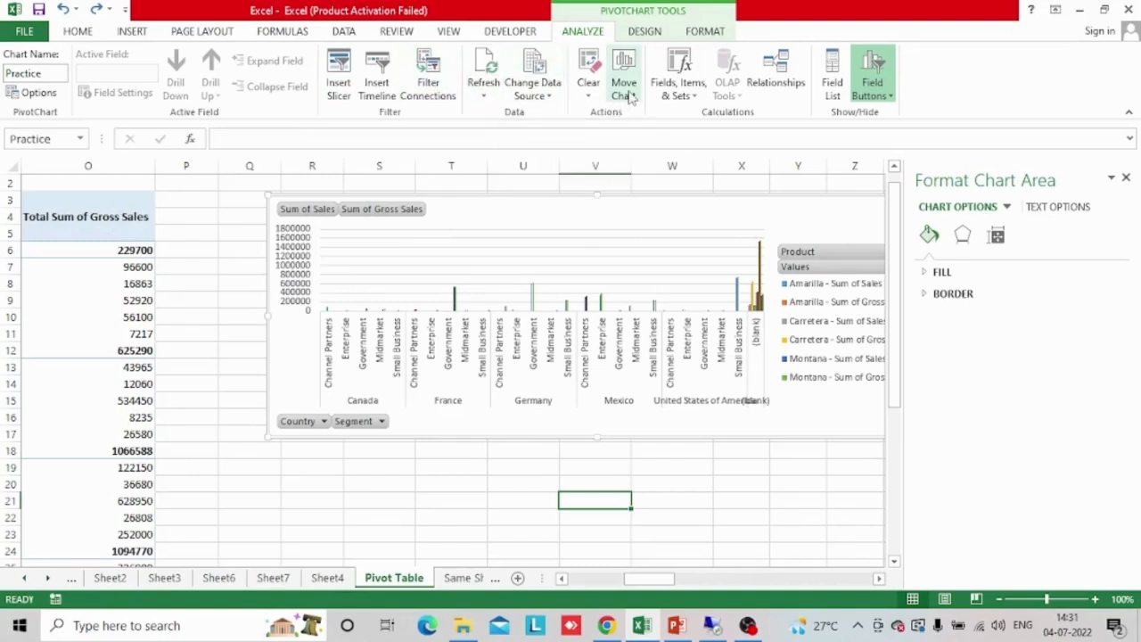
click(629, 97)
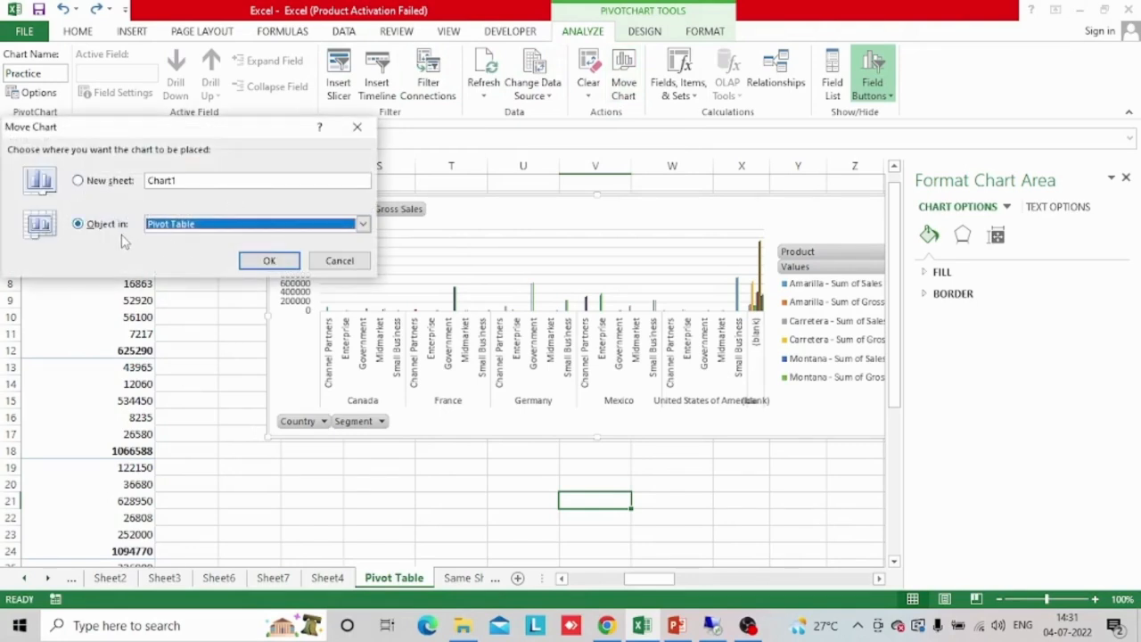
click(357, 261)
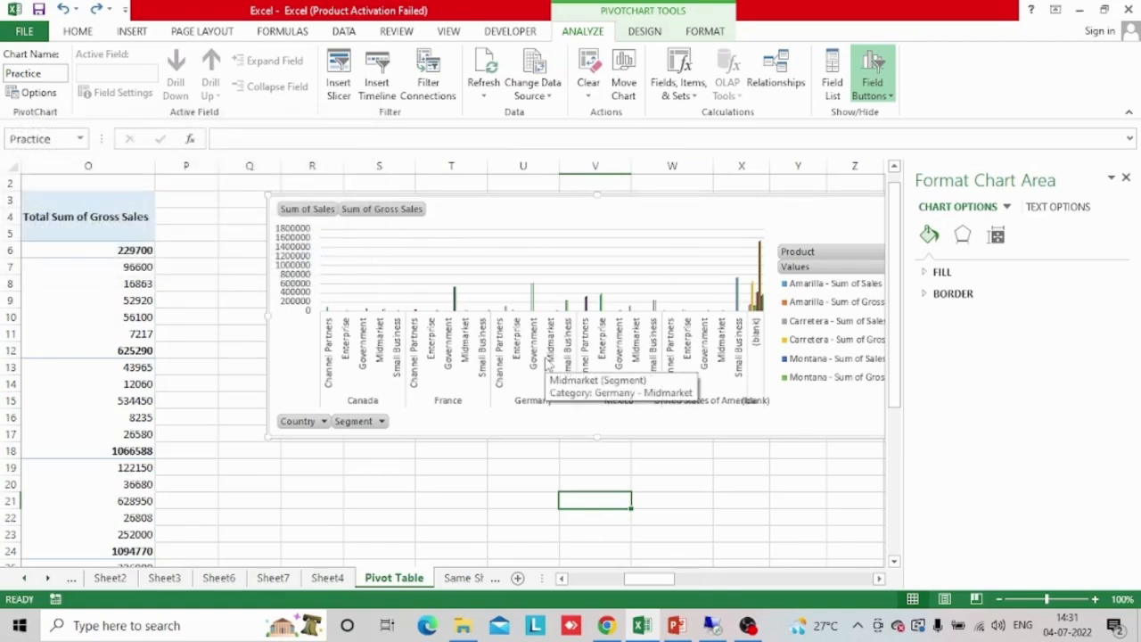
click(688, 98)
click(687, 98)
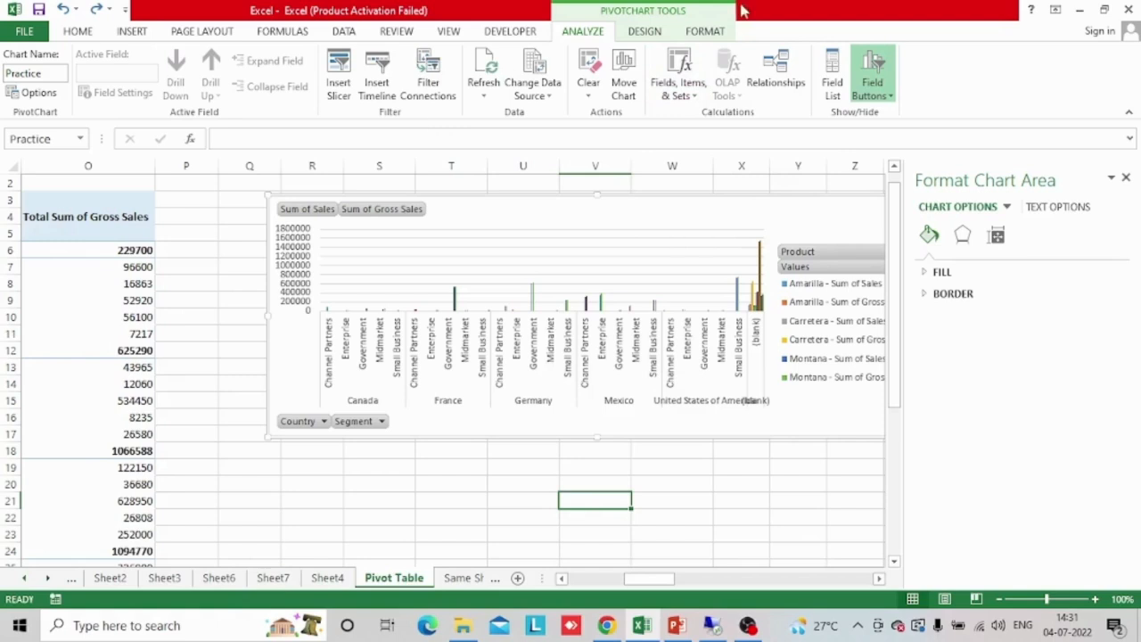
Apply the quick layout with a title above and the legend below the PivotChart, and give it the dark chart style
click(642, 32)
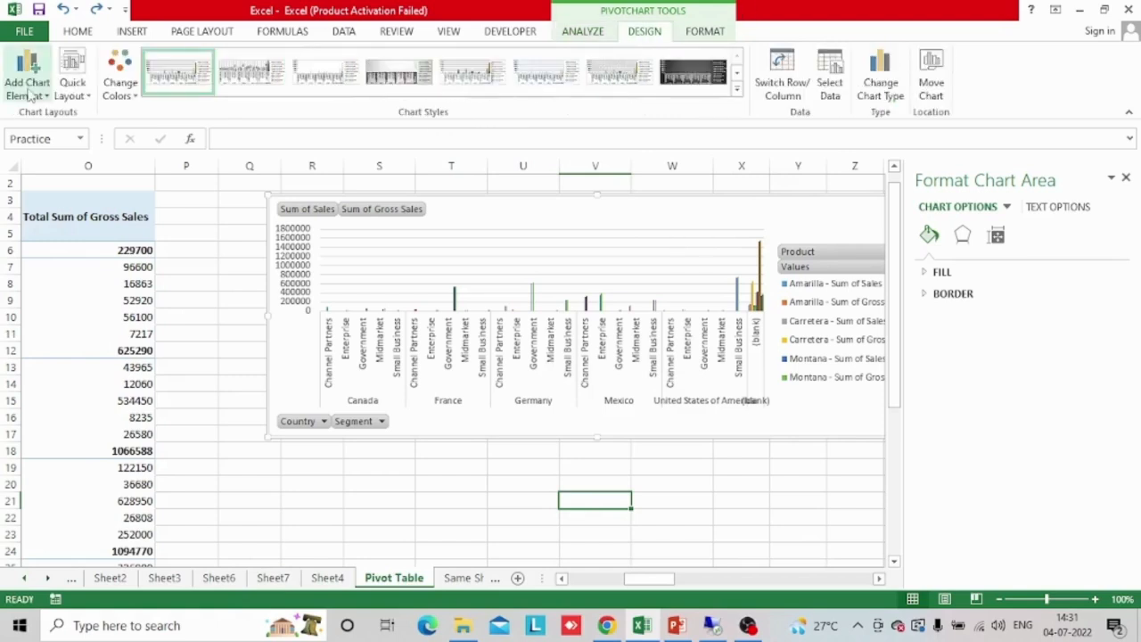
click(82, 89)
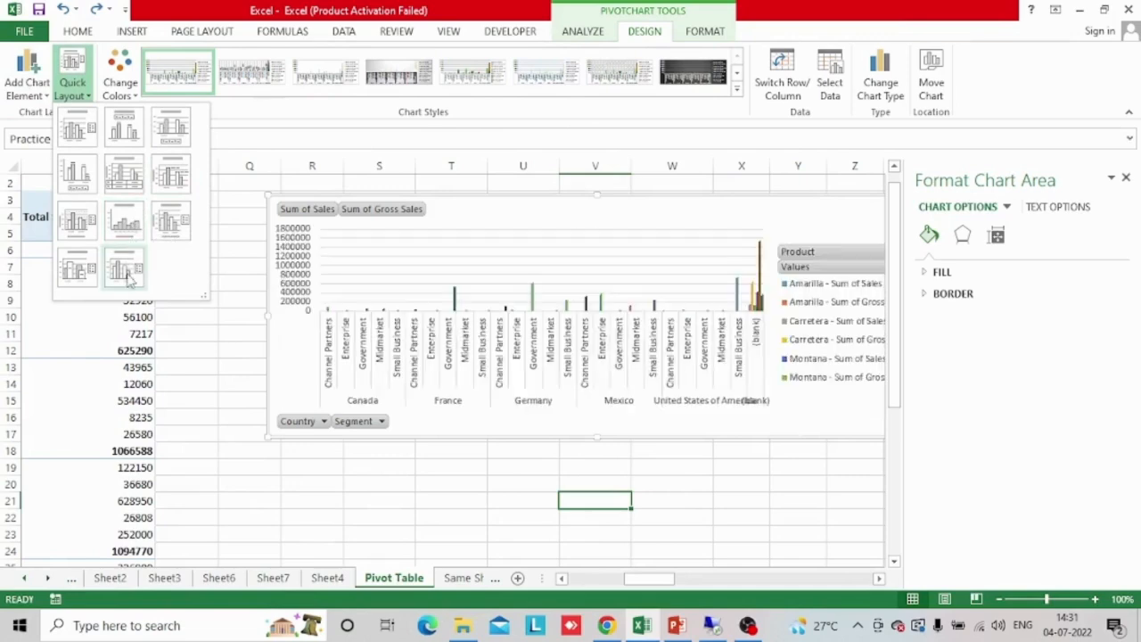
click(162, 129)
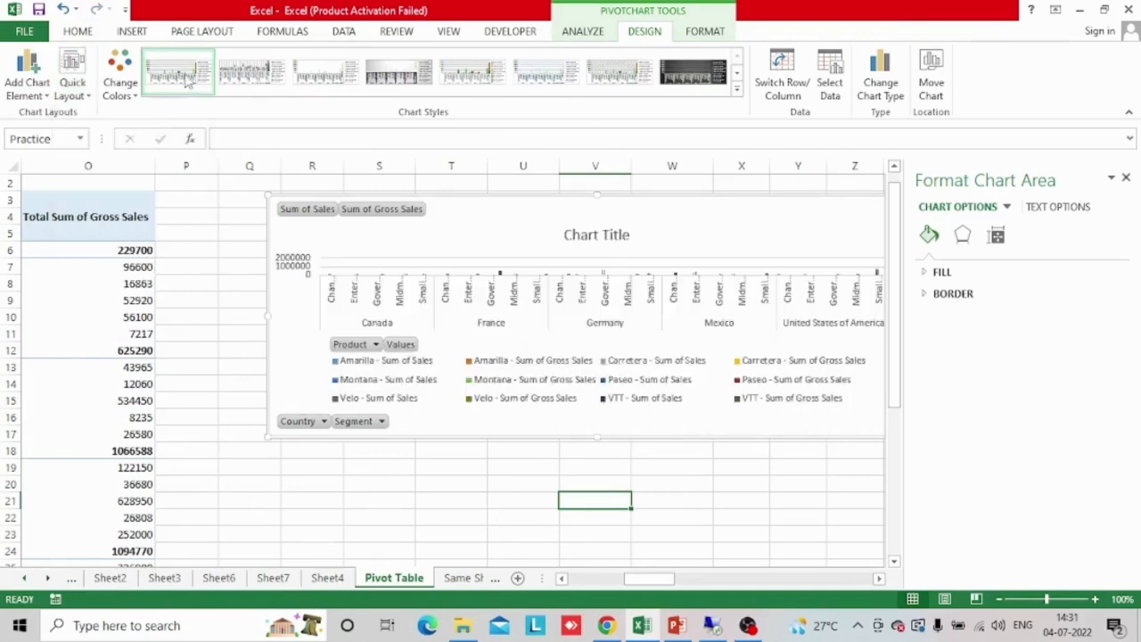
click(394, 78)
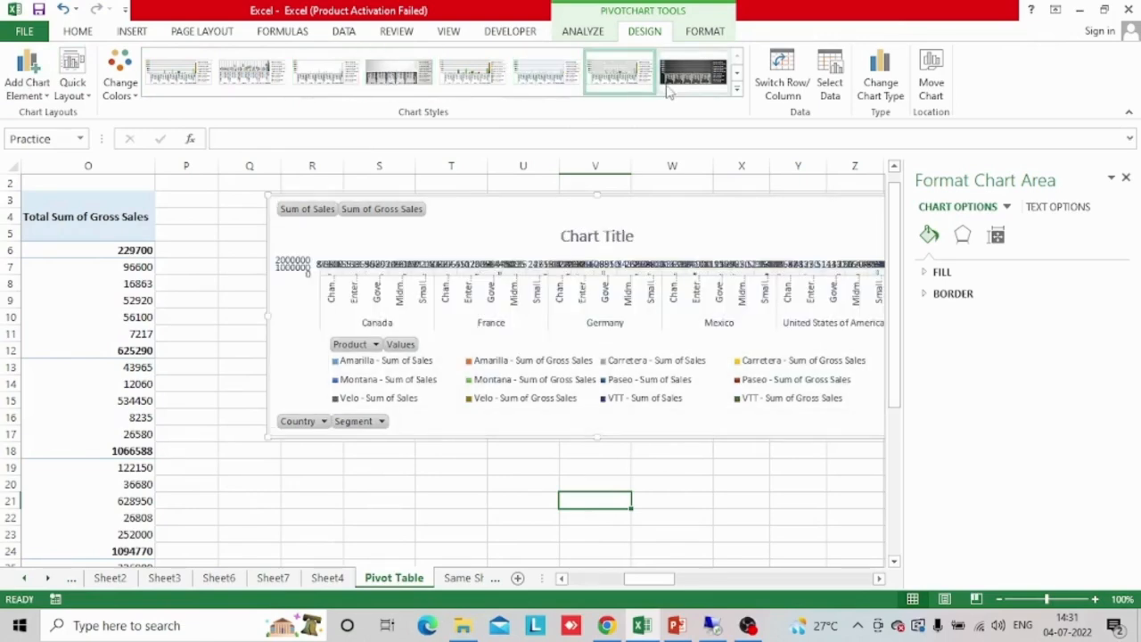
click(693, 79)
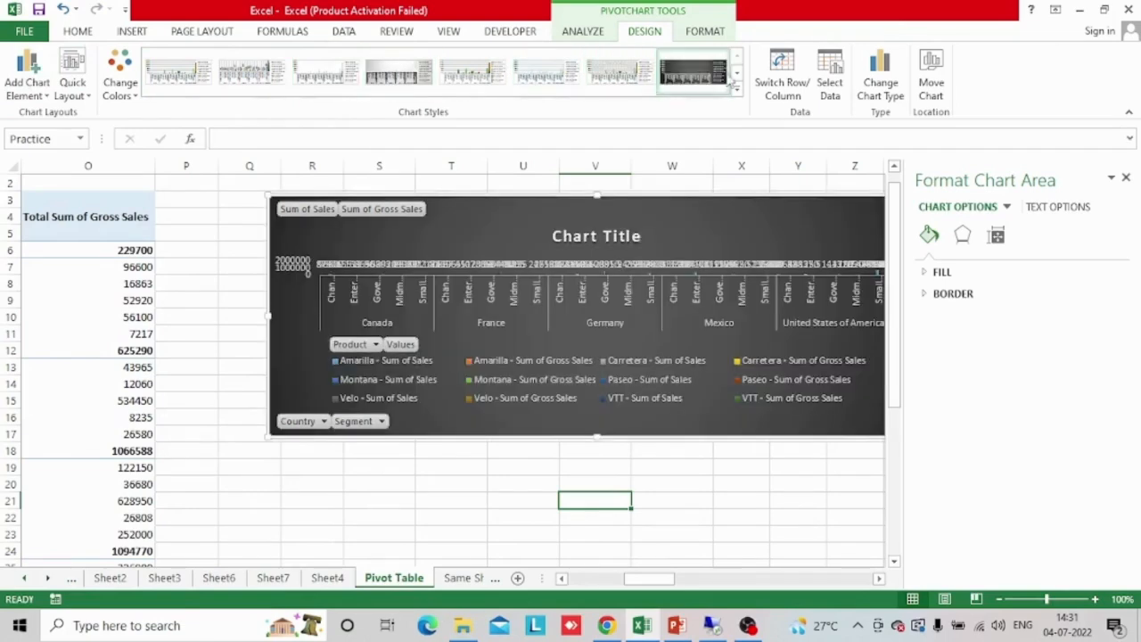
View the PivotChart's data source selection and the chart area's text options, and close the formatting pane
click(832, 89)
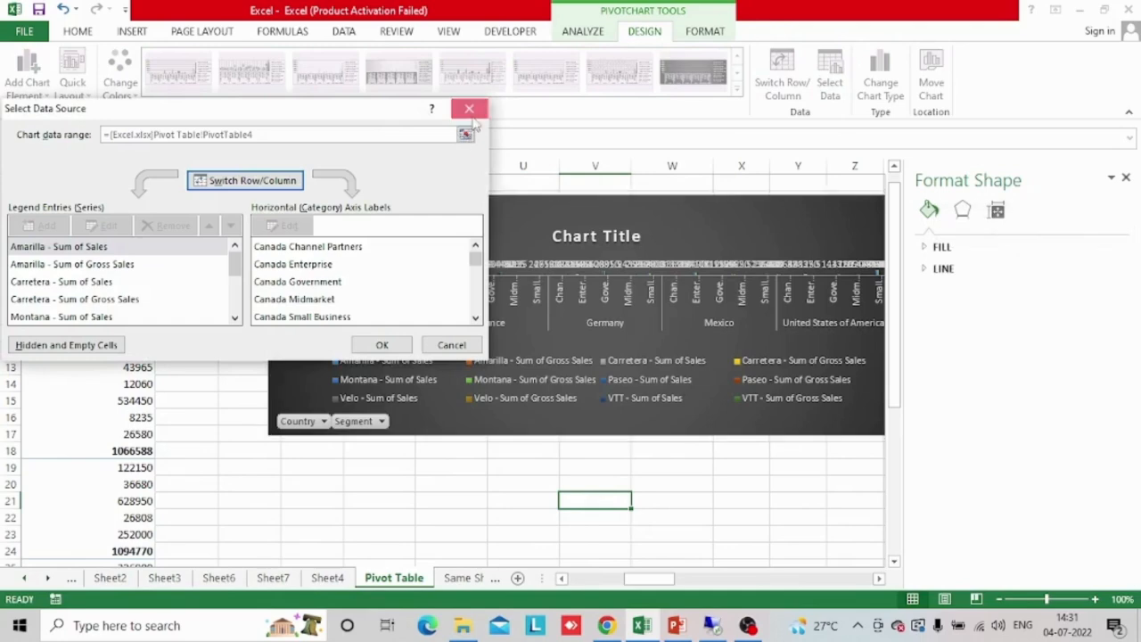
click(468, 109)
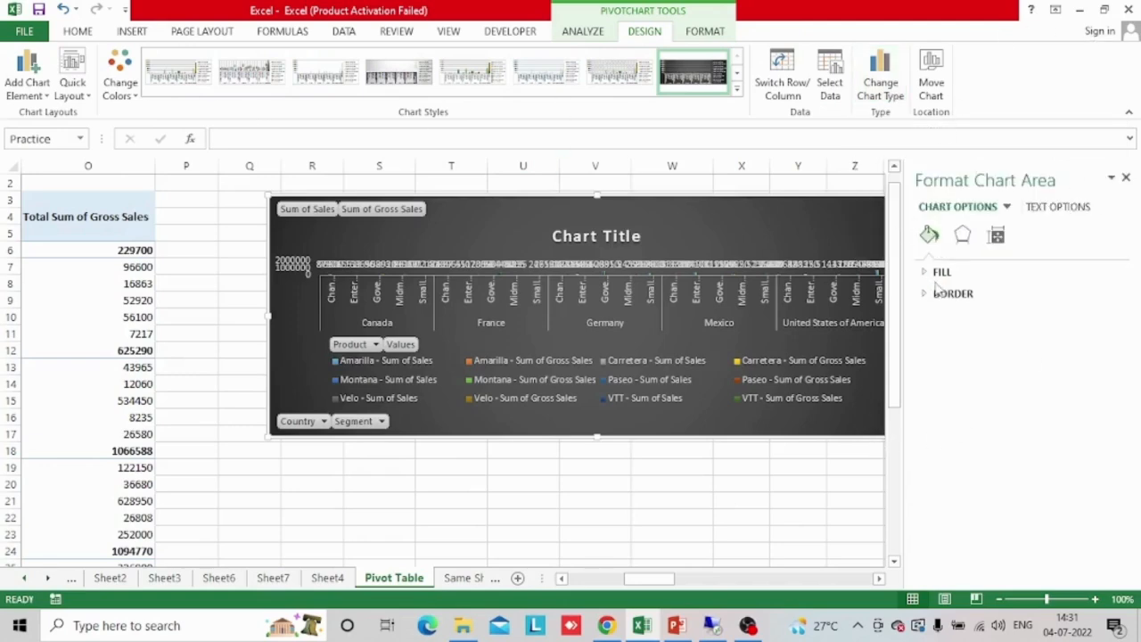
click(1059, 206)
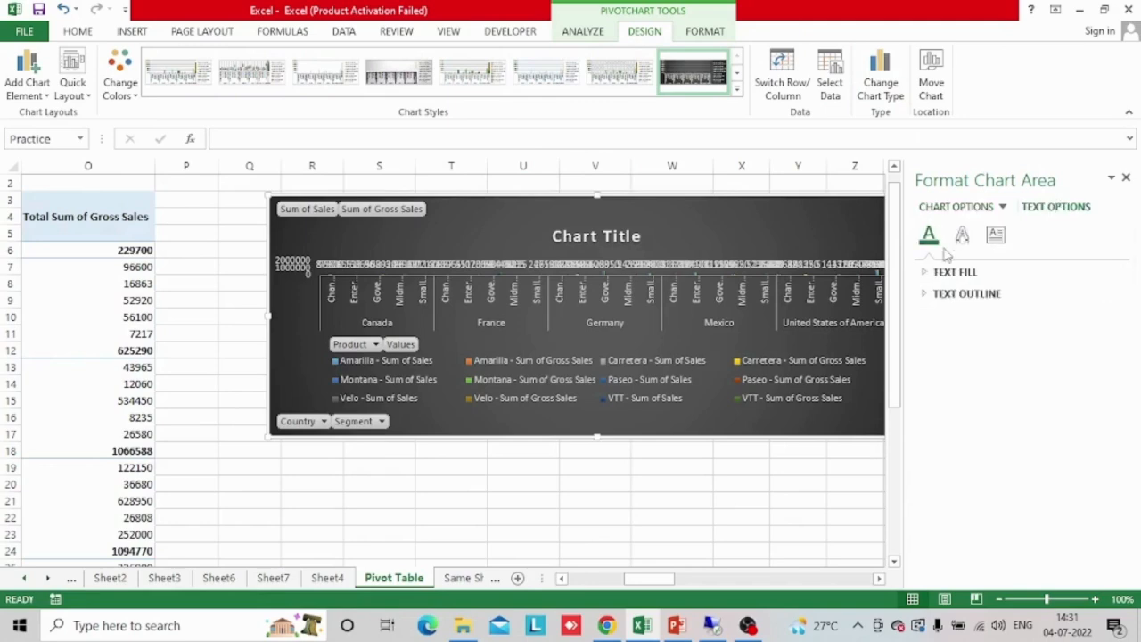
click(1126, 180)
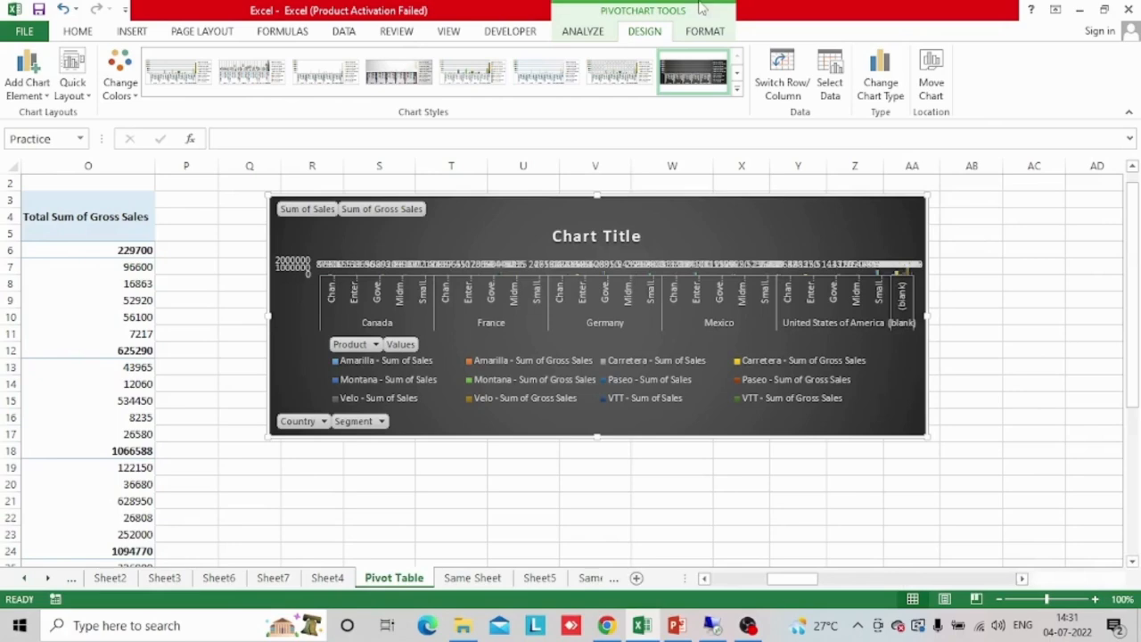
View the chart area's formatting options, and reset the dark PivotChart to a plain white background
click(705, 32)
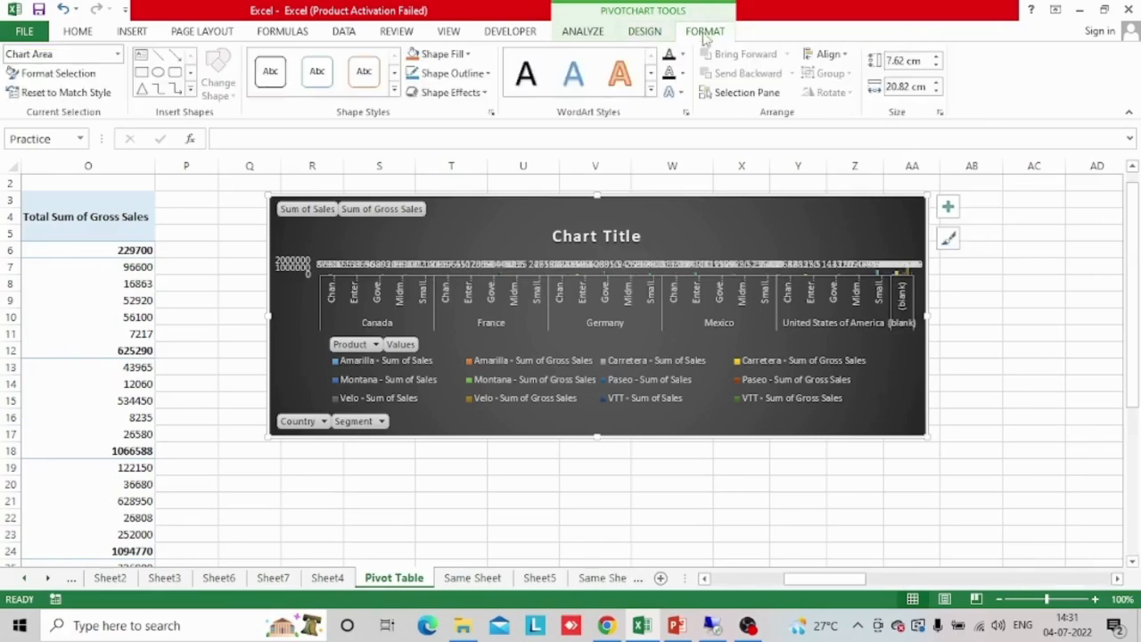
click(94, 75)
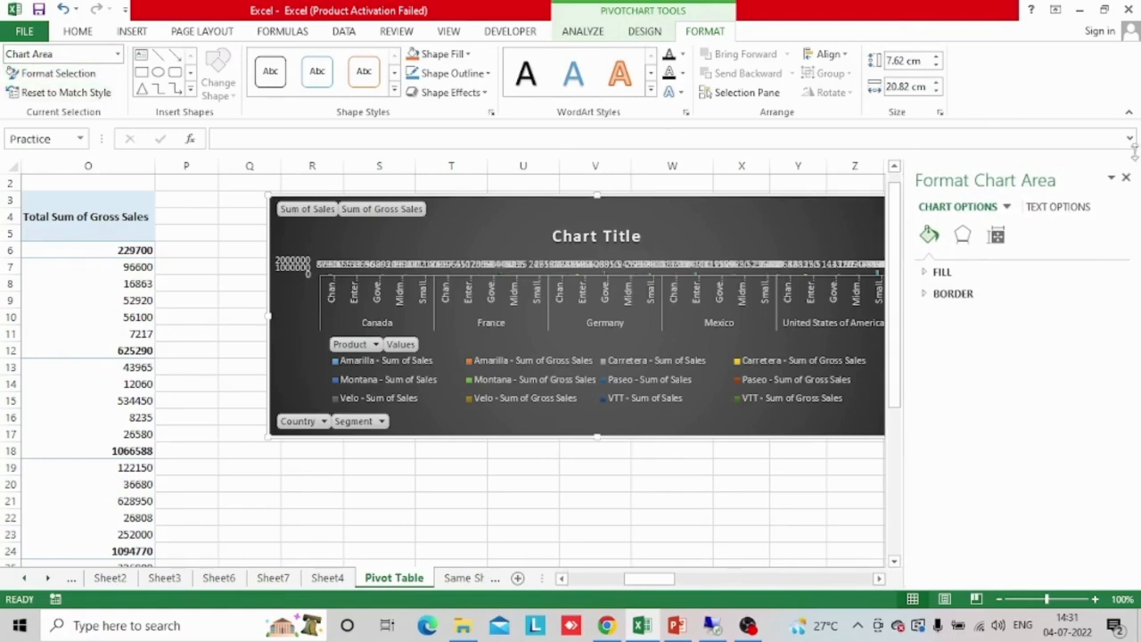
click(1126, 180)
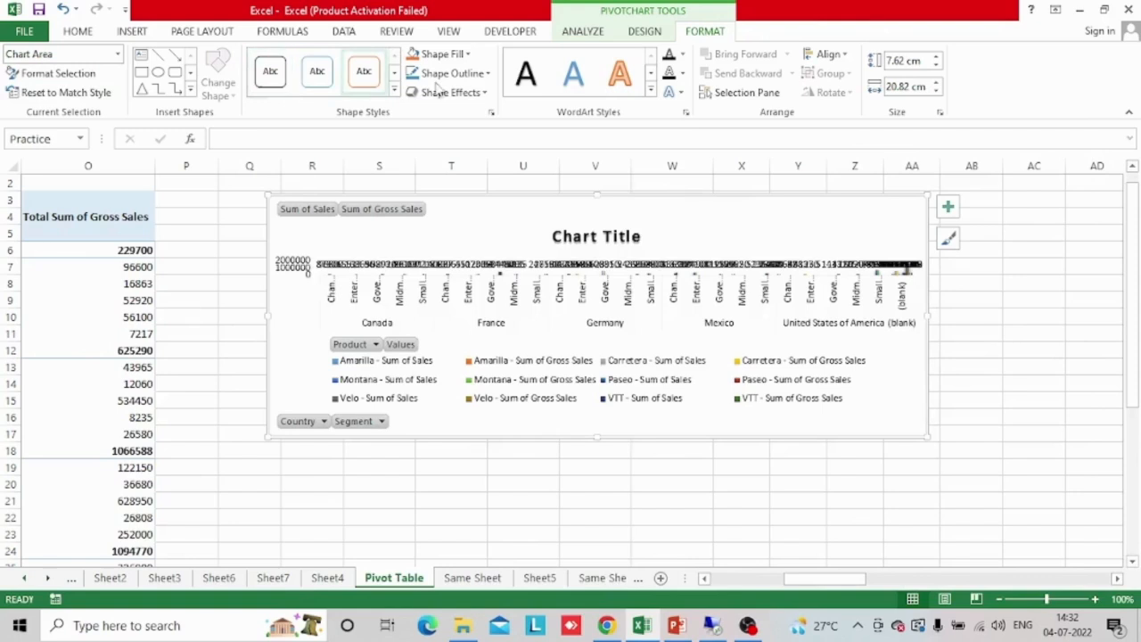
Resize the PivotChart to a height of 8.5 cm and a width of 19.9 cm
click(937, 57)
click(937, 57)
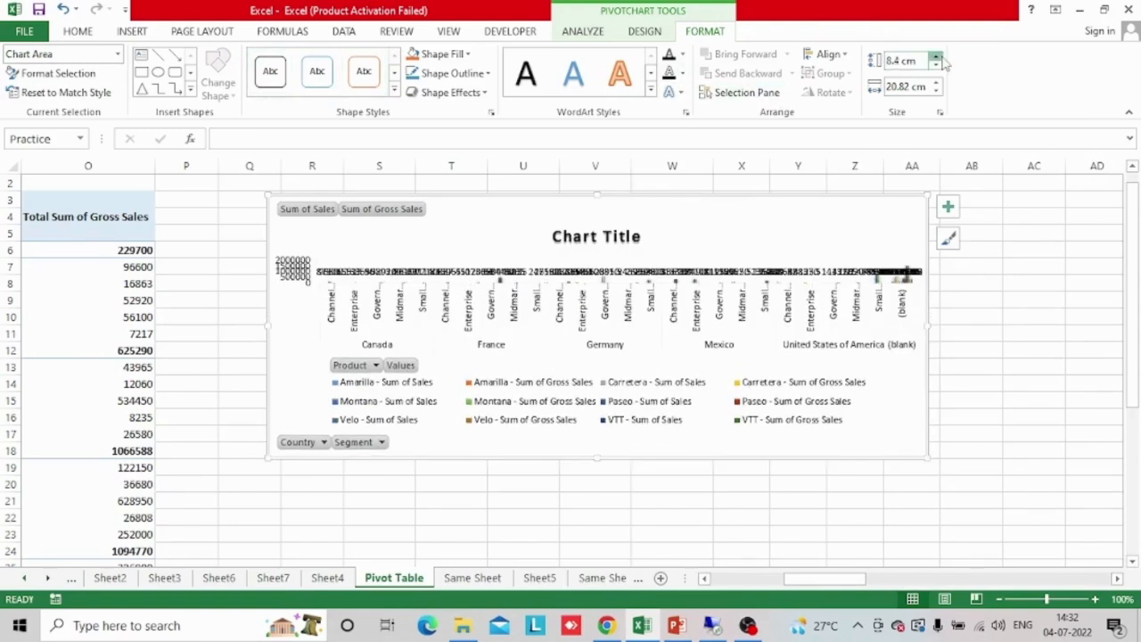
click(936, 90)
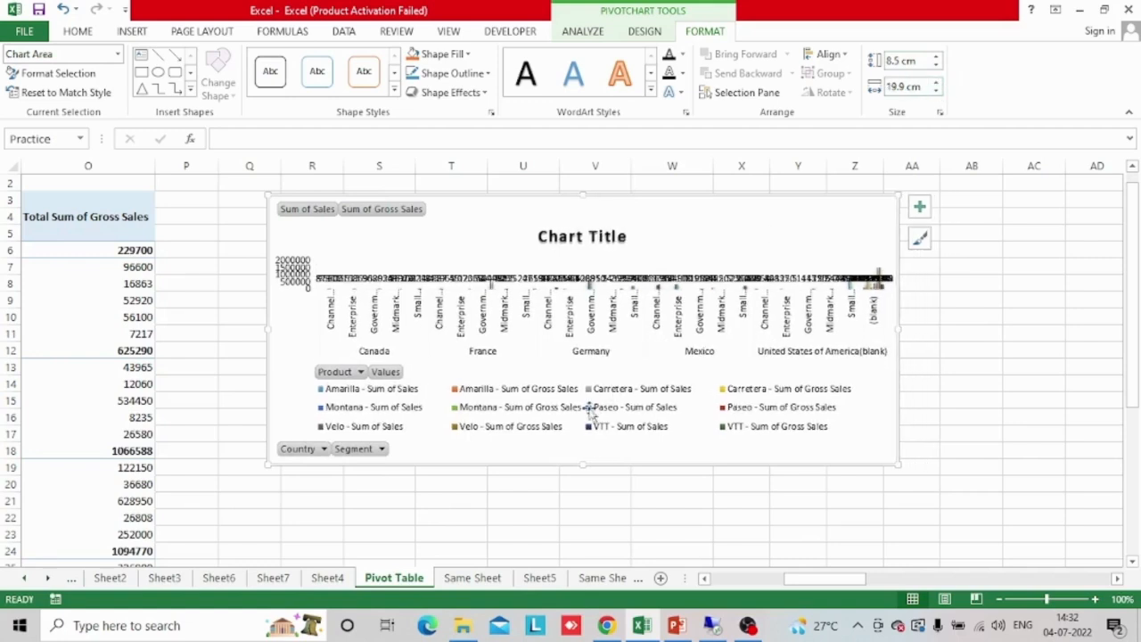
Show the detail records behind Canada's Channel Partners sales for Montana, and view the option to summarize them with a PivotTable
click(489, 540)
key(Left)
key(Left)
key(Left)
key(Left)
key(Left)
key(Left)
key(Left)
key(Left)
key(Left)
key(Left)
key(Left)
key(Left)
key(Left)
key(Left)
key(Left)
key(Left)
key(Left)
key(Left)
key(Left)
key(Left)
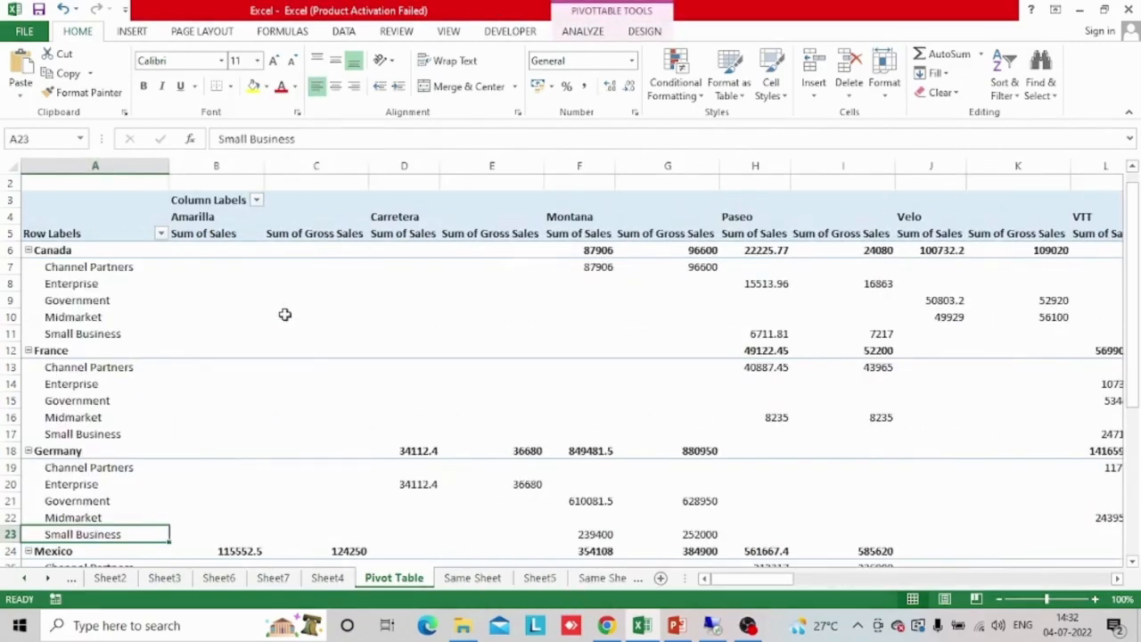
double_click(601, 266)
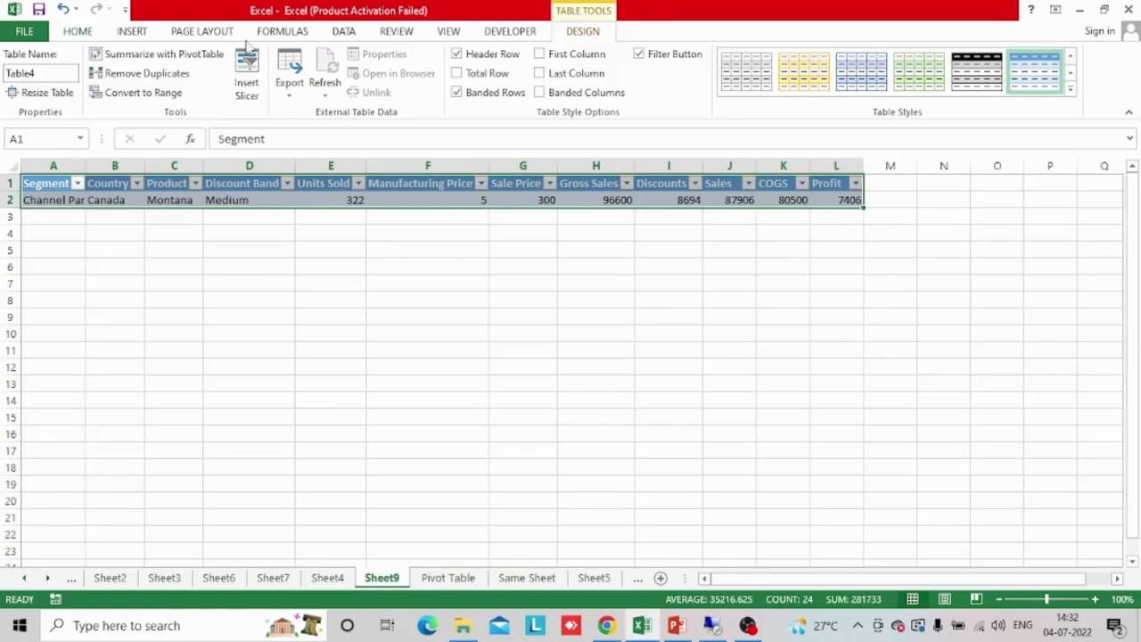
click(205, 56)
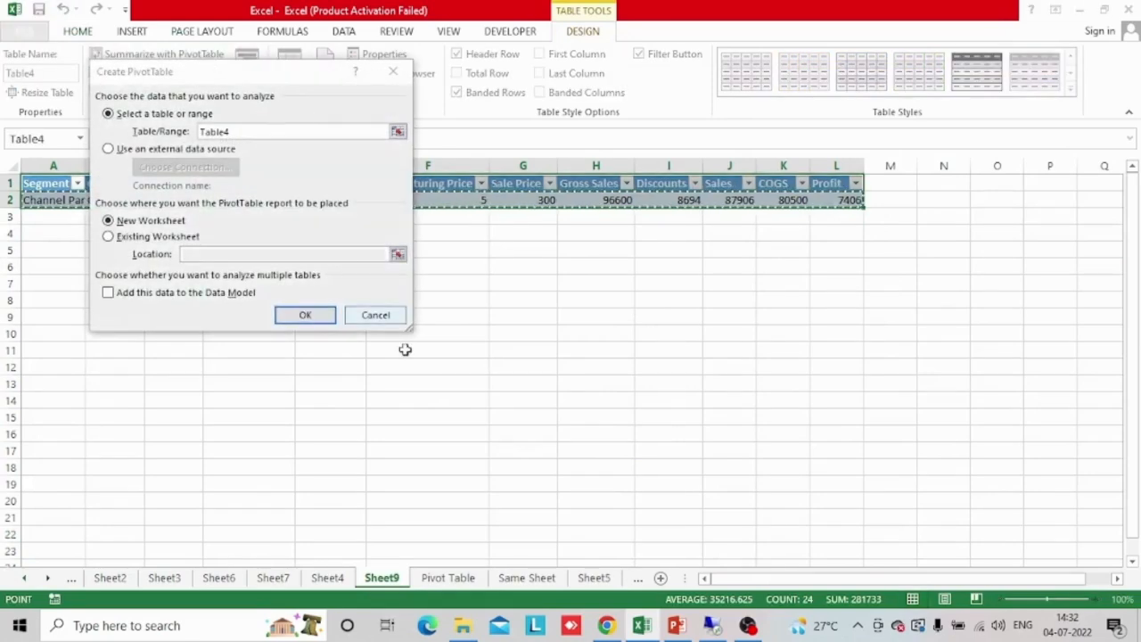
click(379, 316)
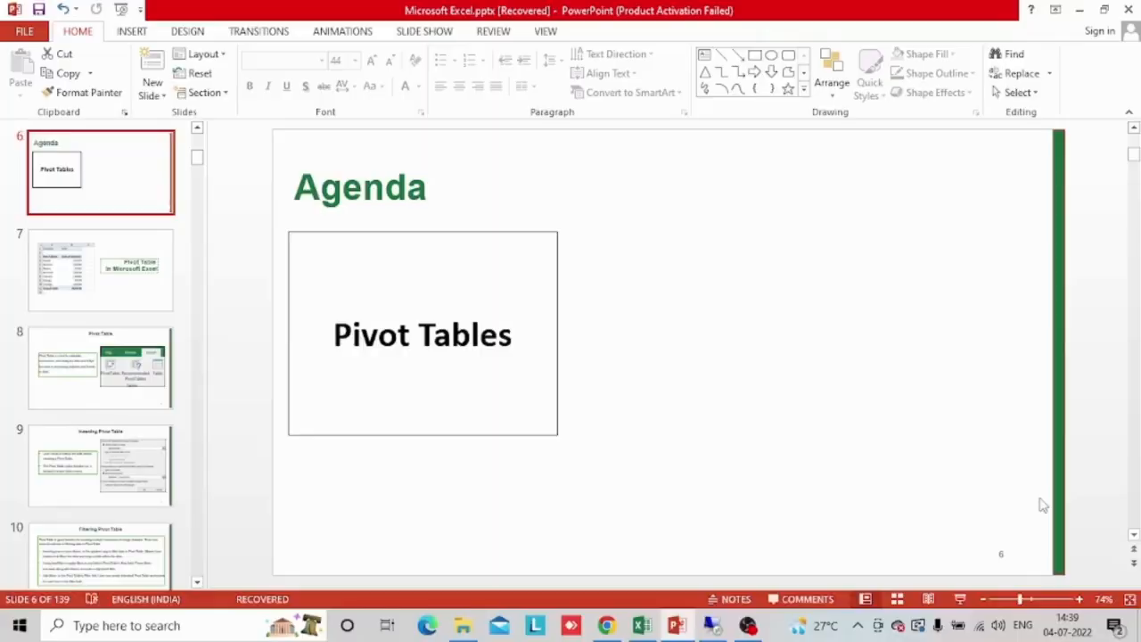
Switch to the PowerPoint presentation and go to the "Pivot Table in Microsoft Excel" slide
scroll(1043, 506, up, 1)
scroll(1044, 505, down, 2)
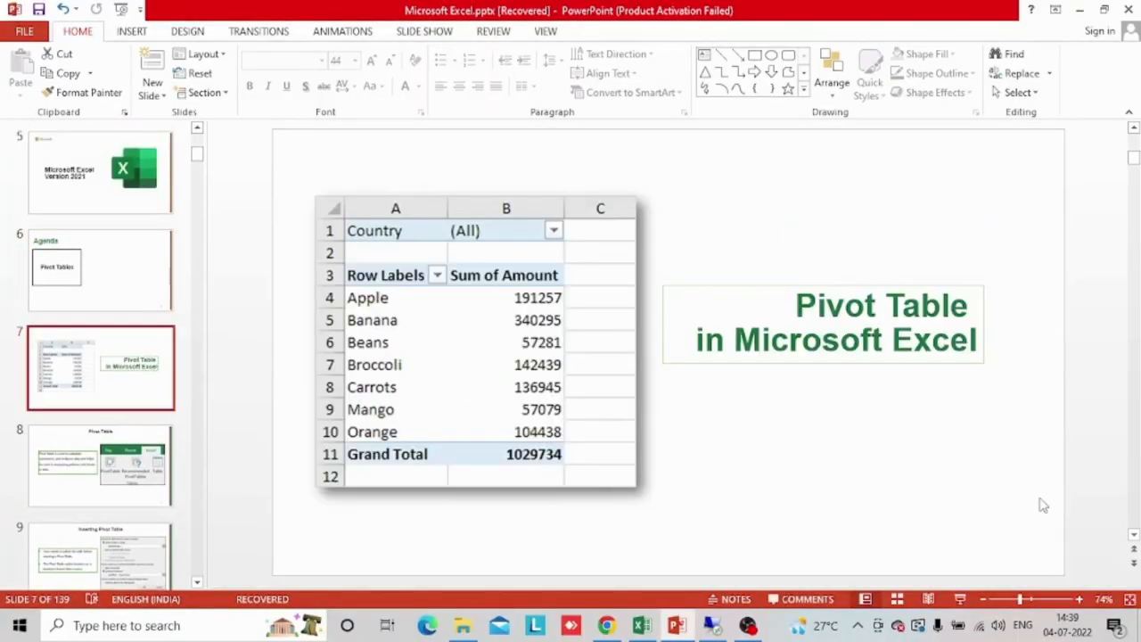
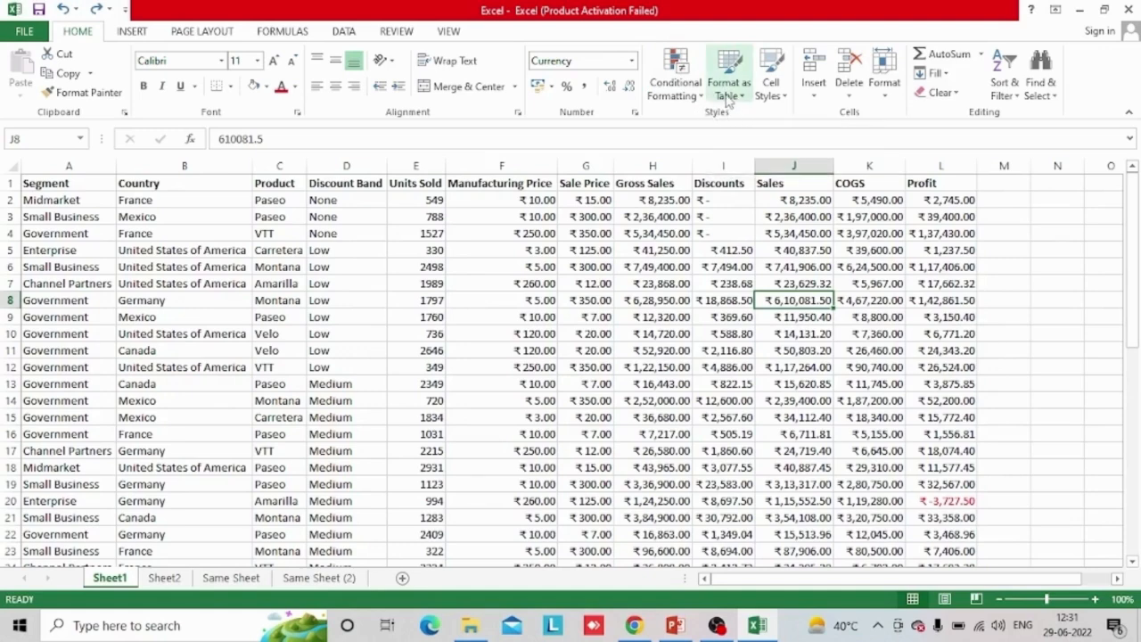
In Excel, format the range A1:L50 on Sheet1 as a table with headers, using a medium grey table style
click(729, 98)
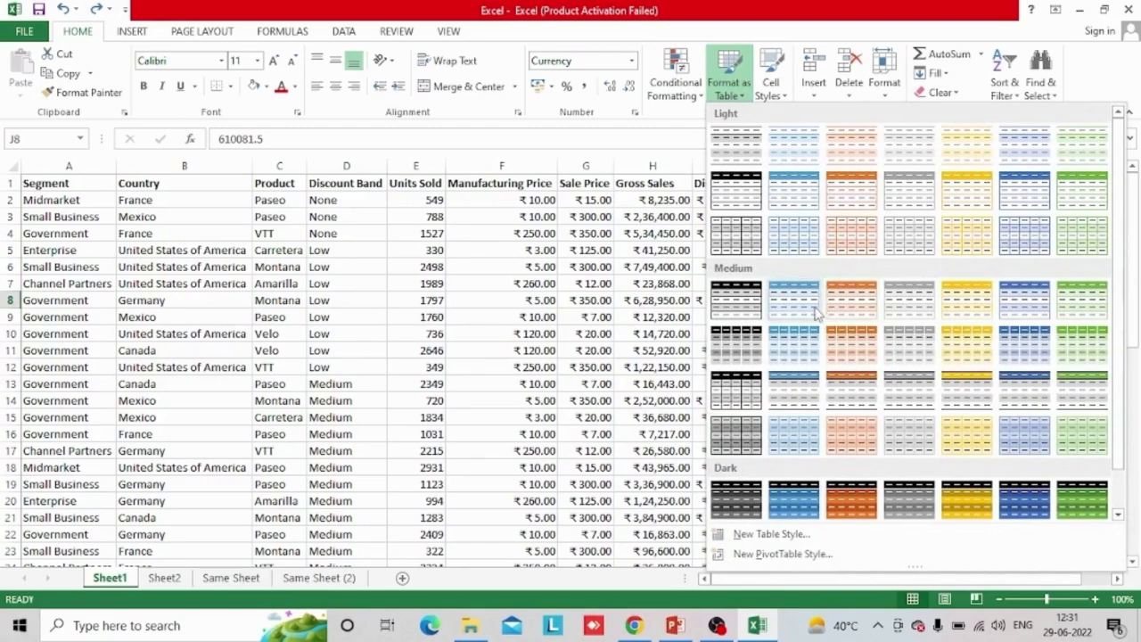
click(901, 303)
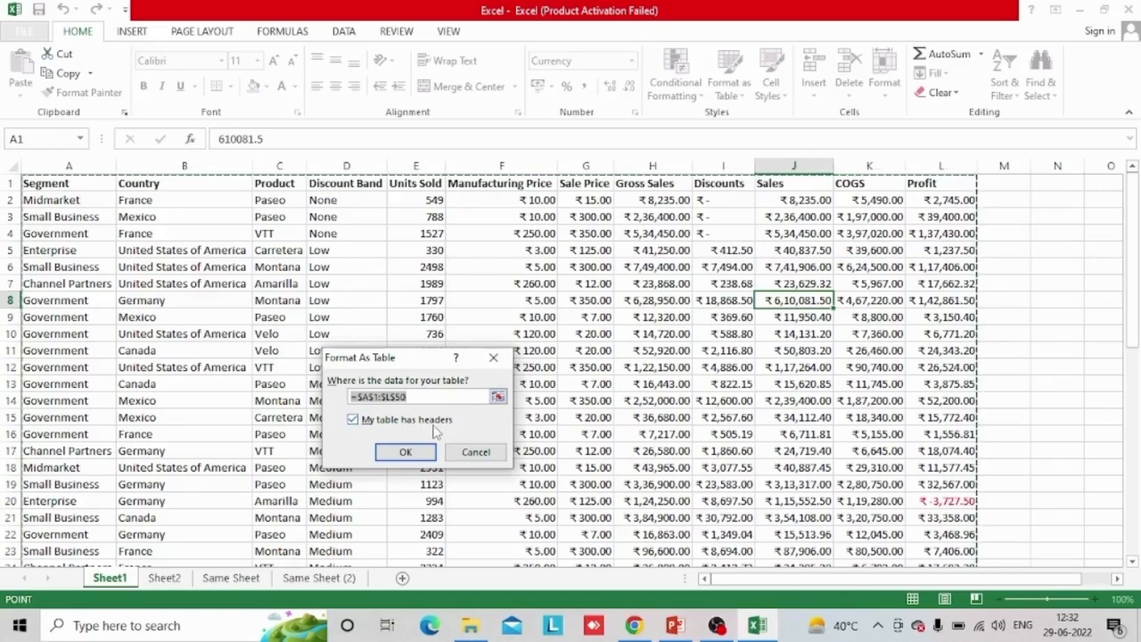
click(406, 453)
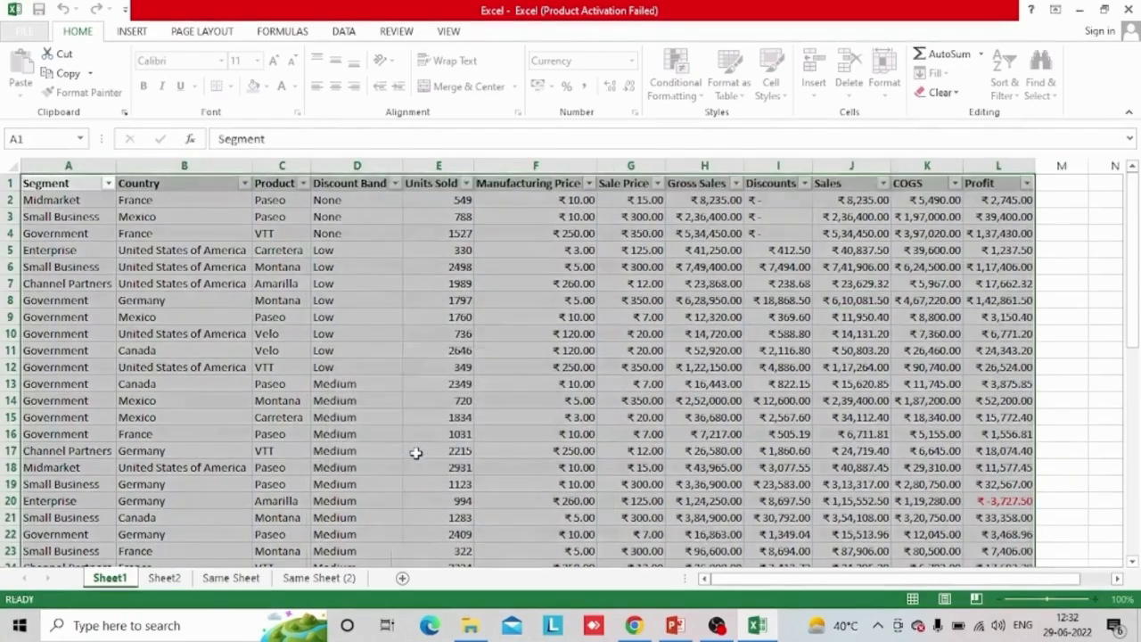
click(494, 482)
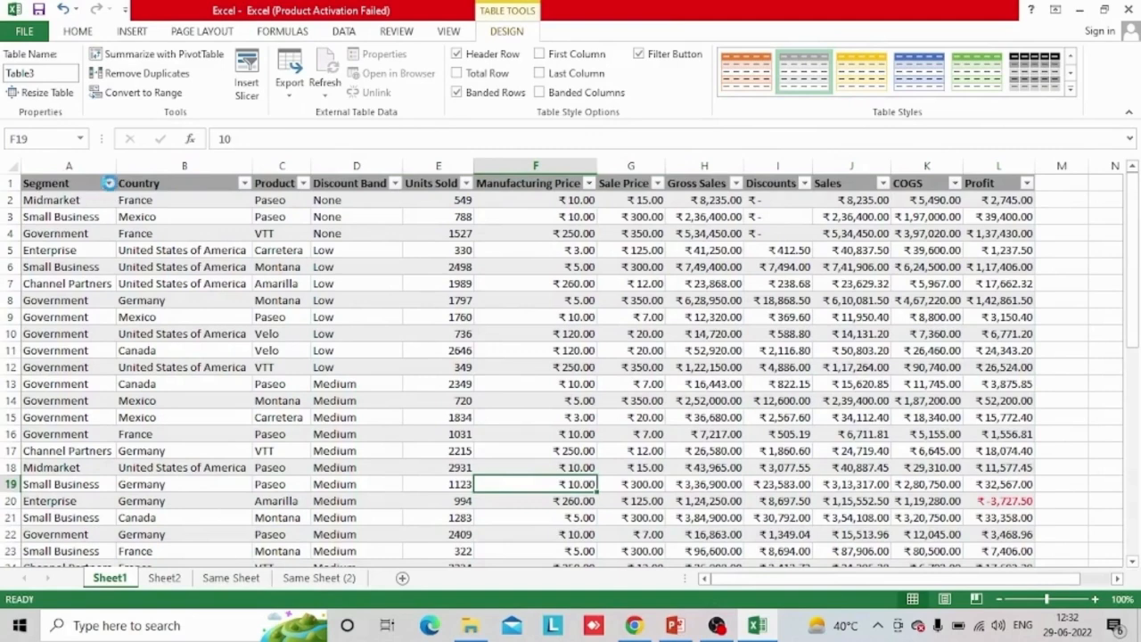
View the Segment column's text filter options, and filter the table to show only Channel Partners
click(108, 183)
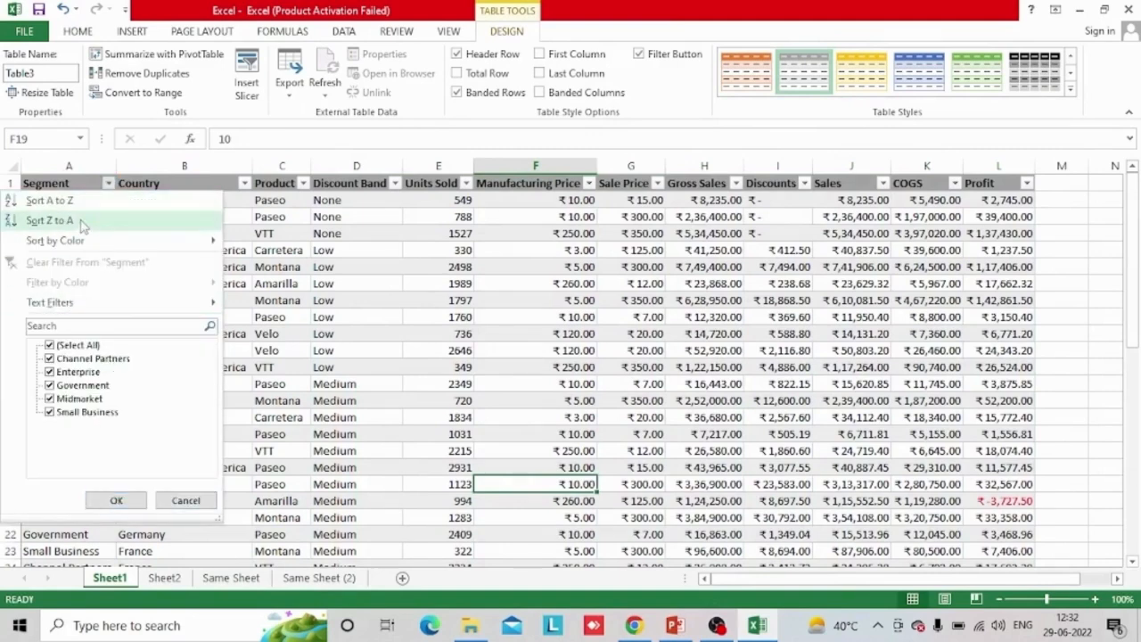
mouse_move(82, 308)
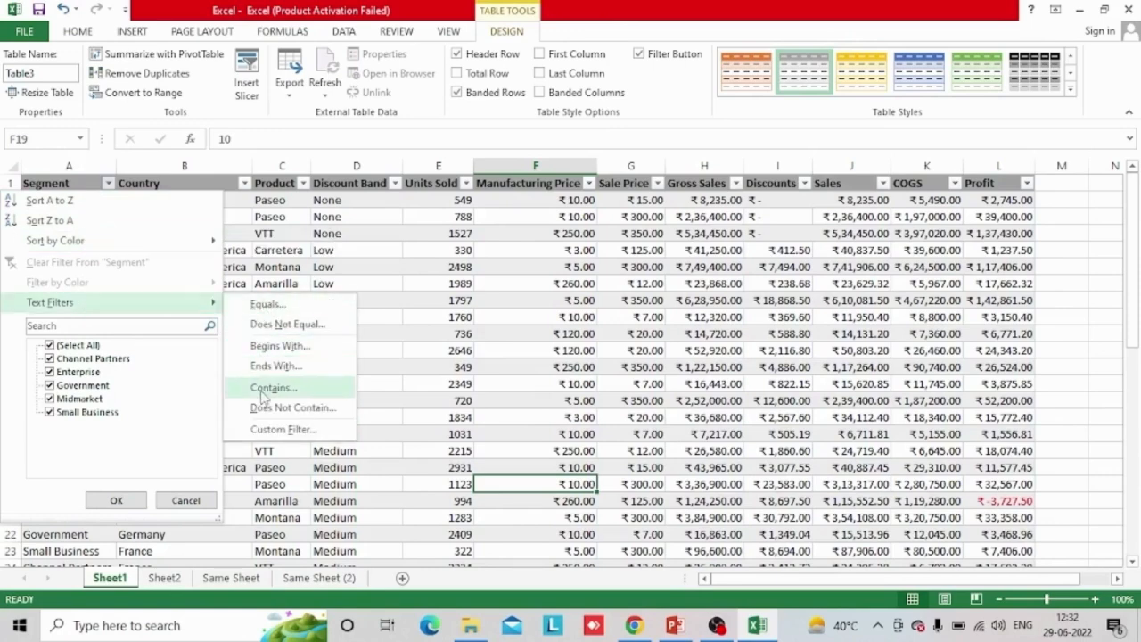
click(71, 460)
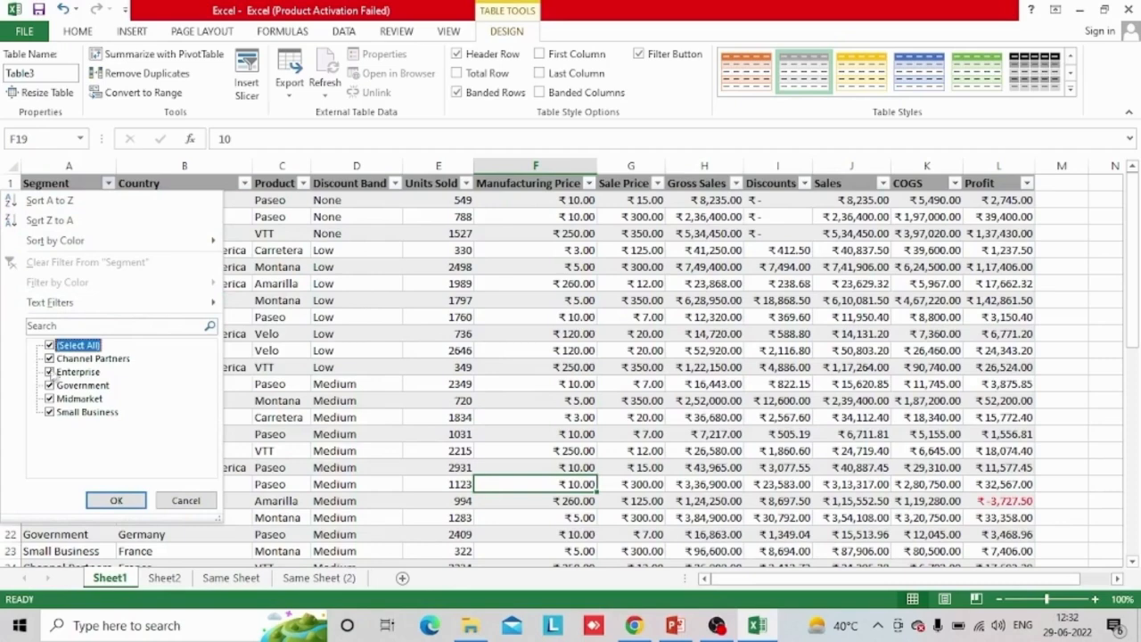
key(Down)
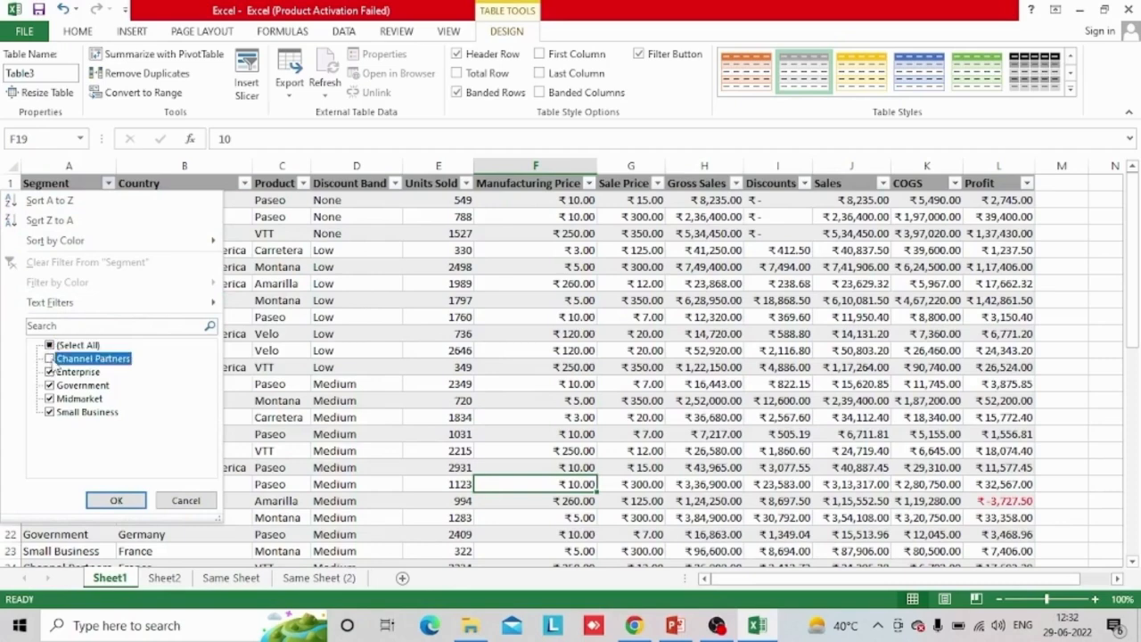
key(Up)
click(49, 348)
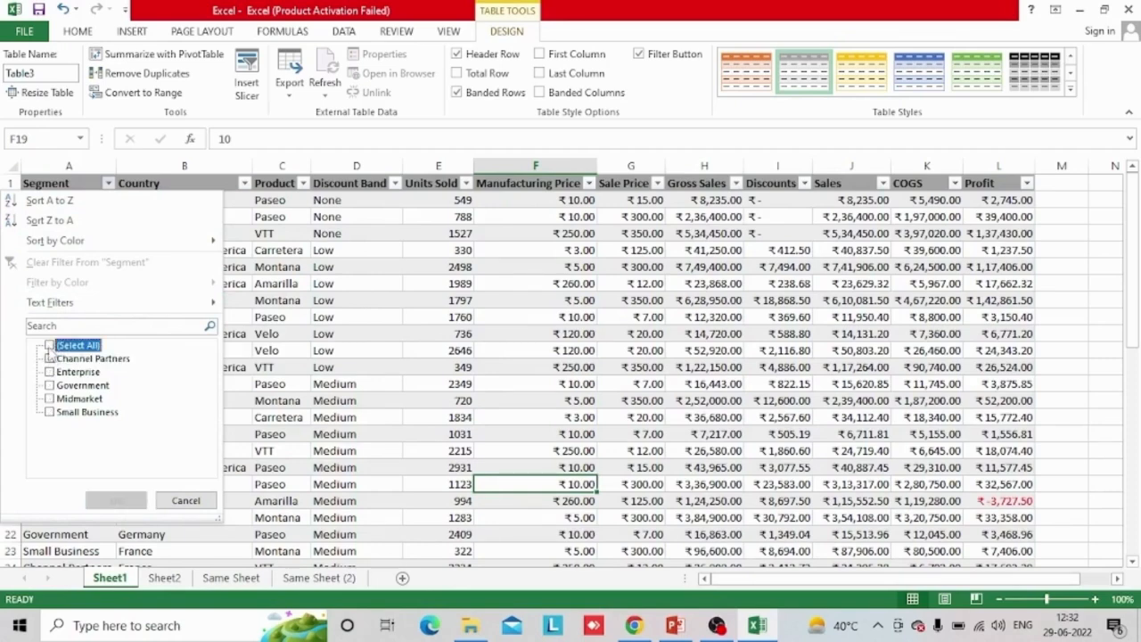
click(49, 358)
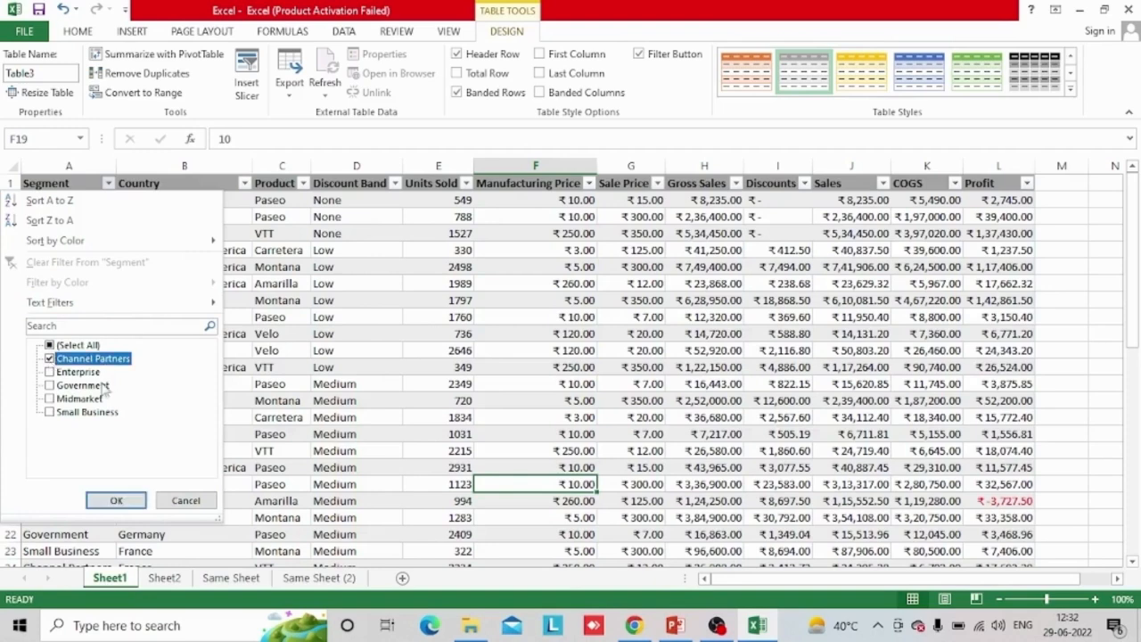
click(112, 500)
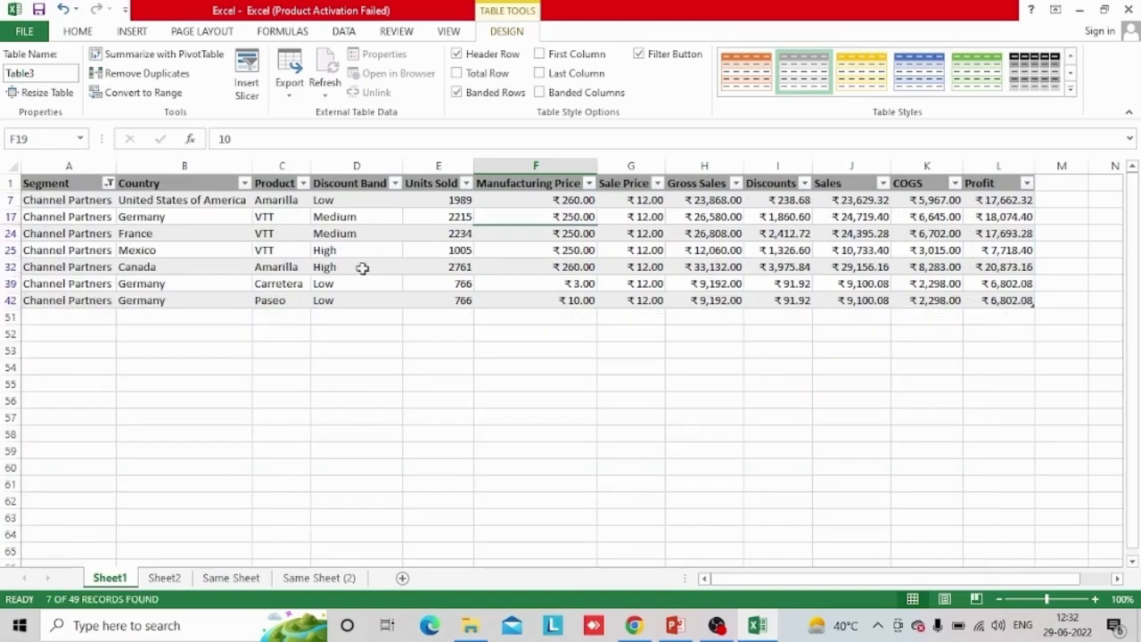
click(469, 471)
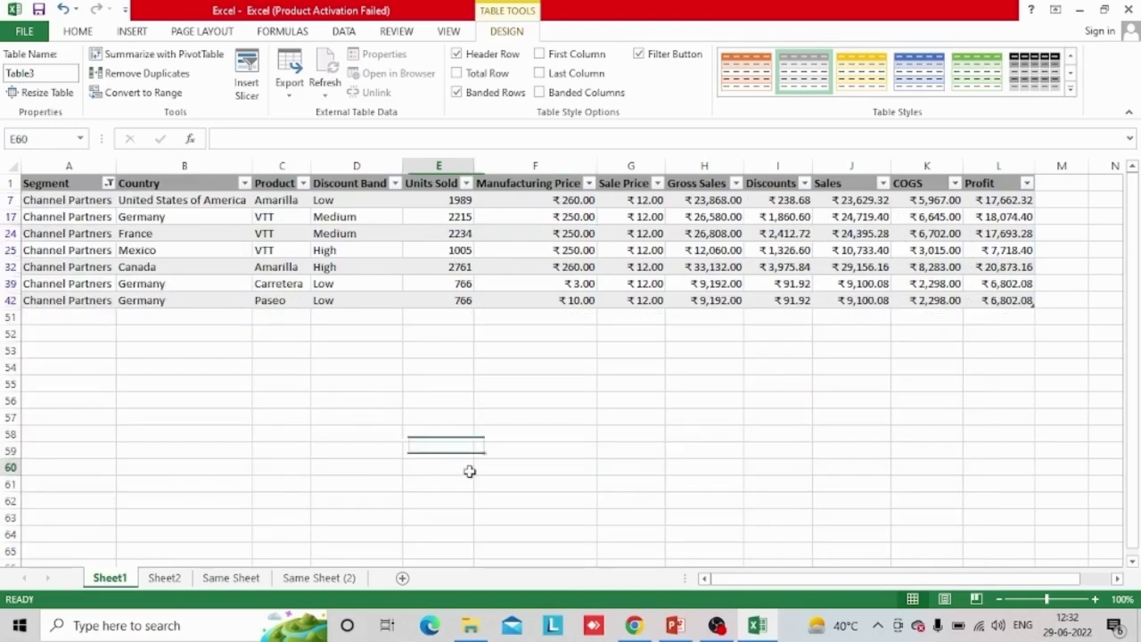
Restore all segments in the Segment column's filter
click(108, 184)
click(49, 345)
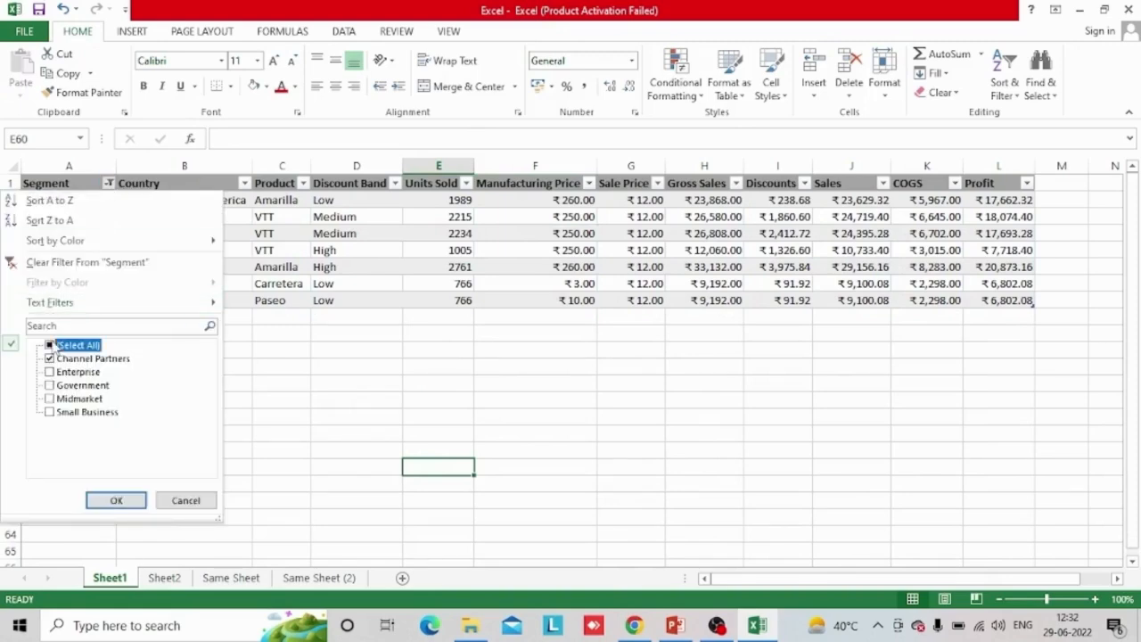
click(117, 502)
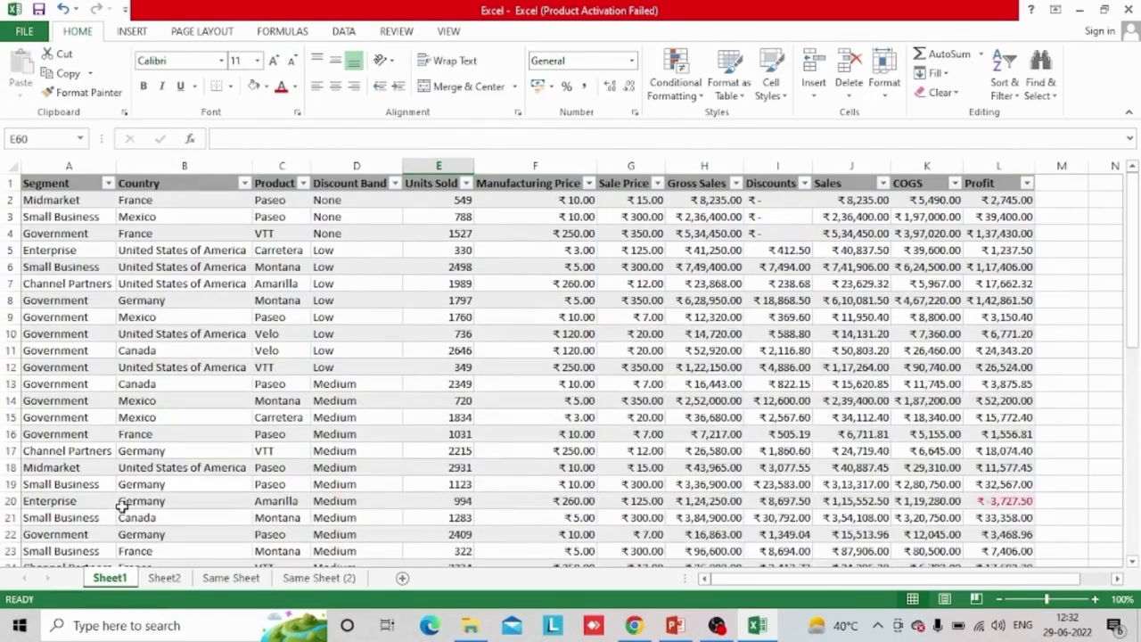
Examine the table's header row and the Segment entries beneath it
click(586, 284)
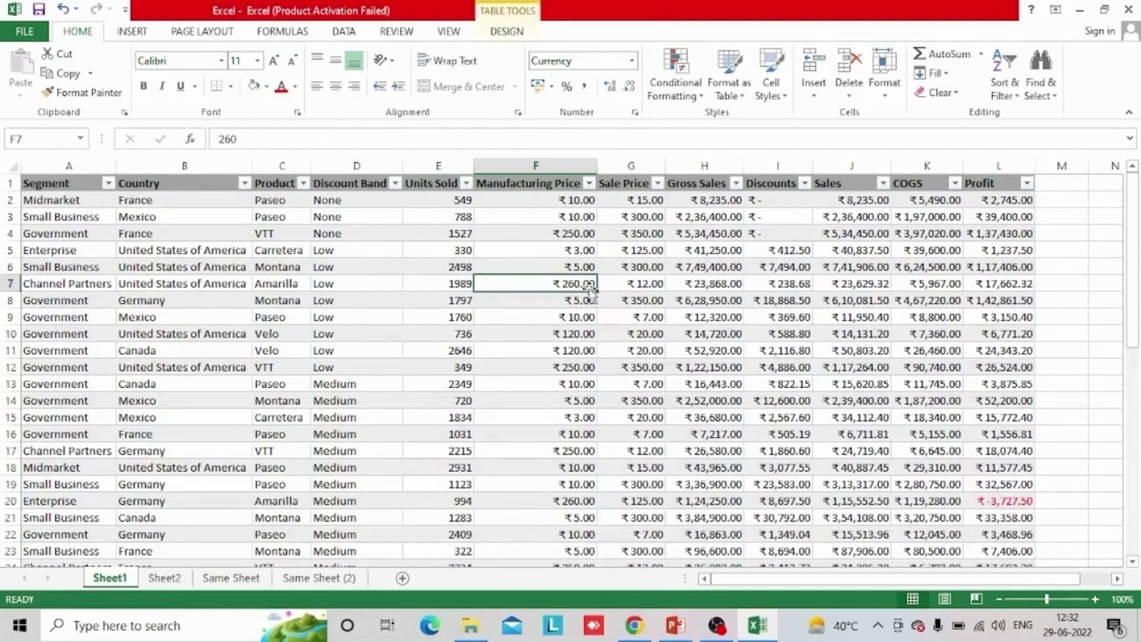
key(ctrl+Up)
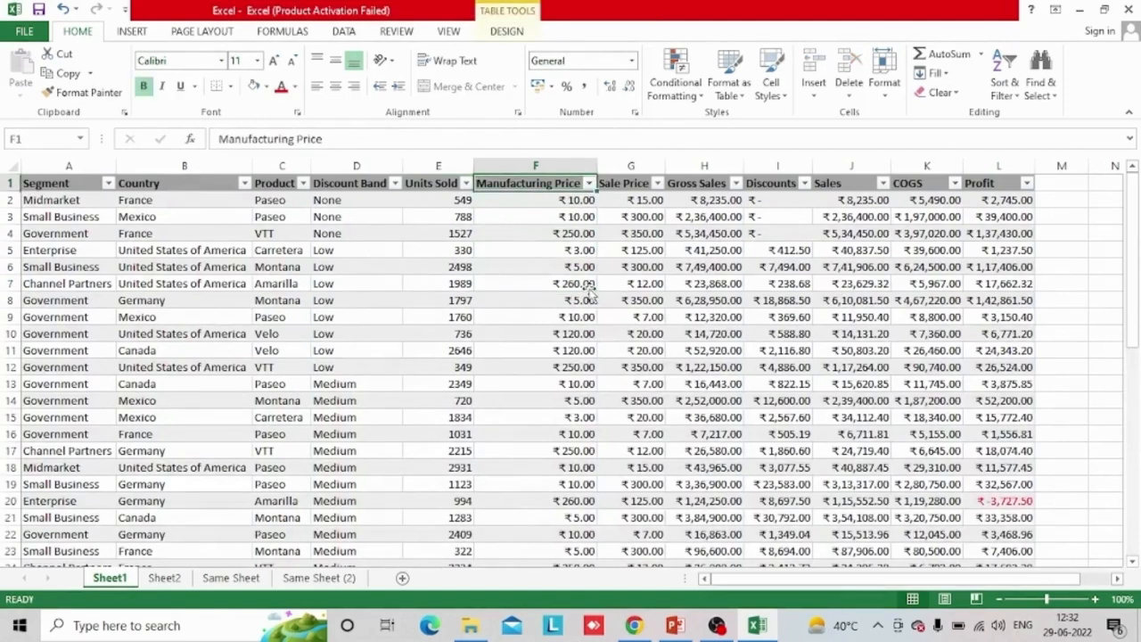
key(Left)
key(Left)
key(Left)
key(Left)
key(Left)
key(Down)
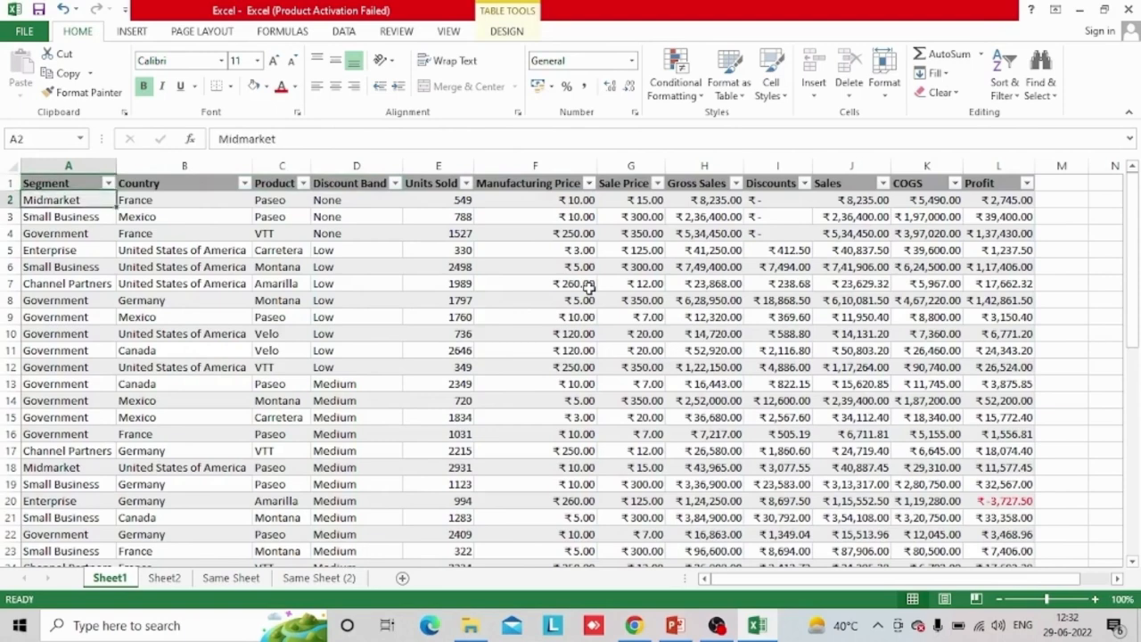
key(Down)
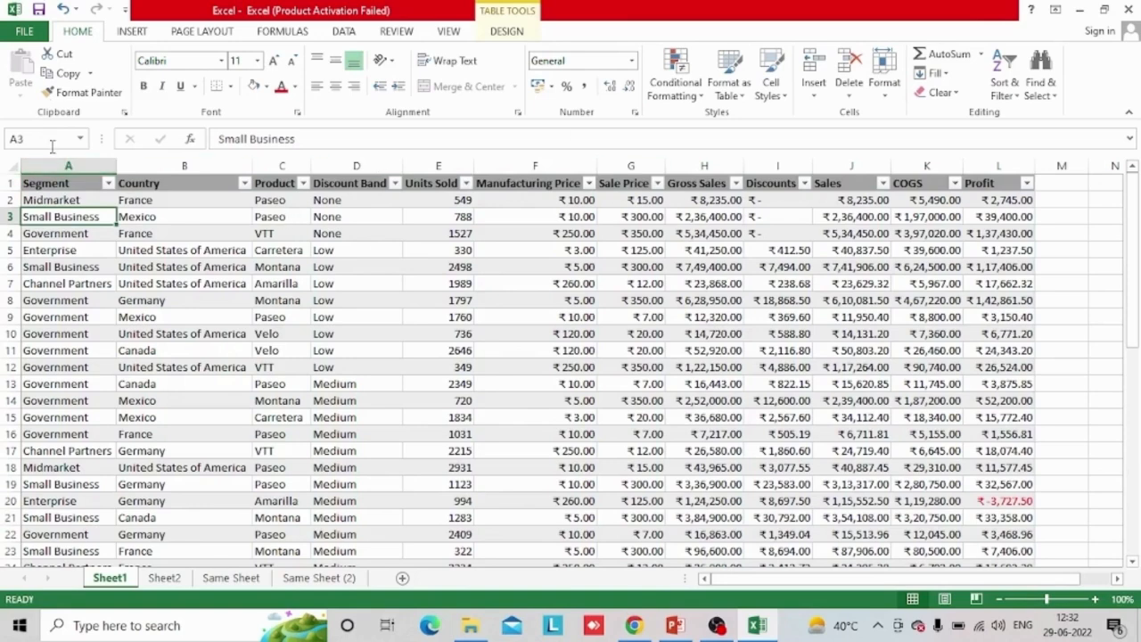
click(10, 183)
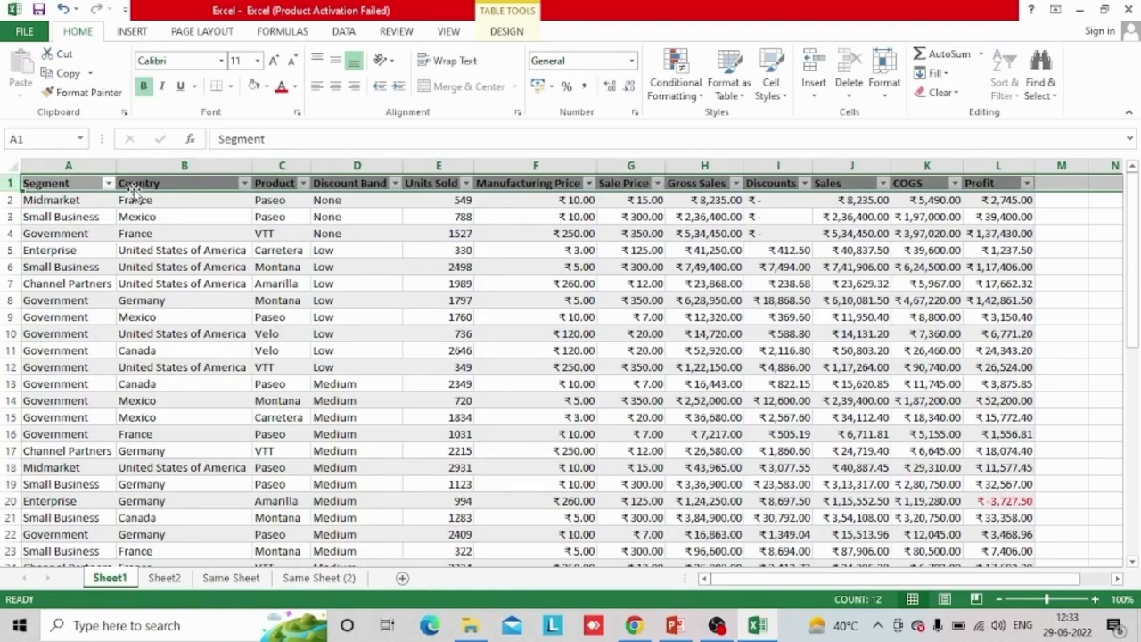
click(88, 263)
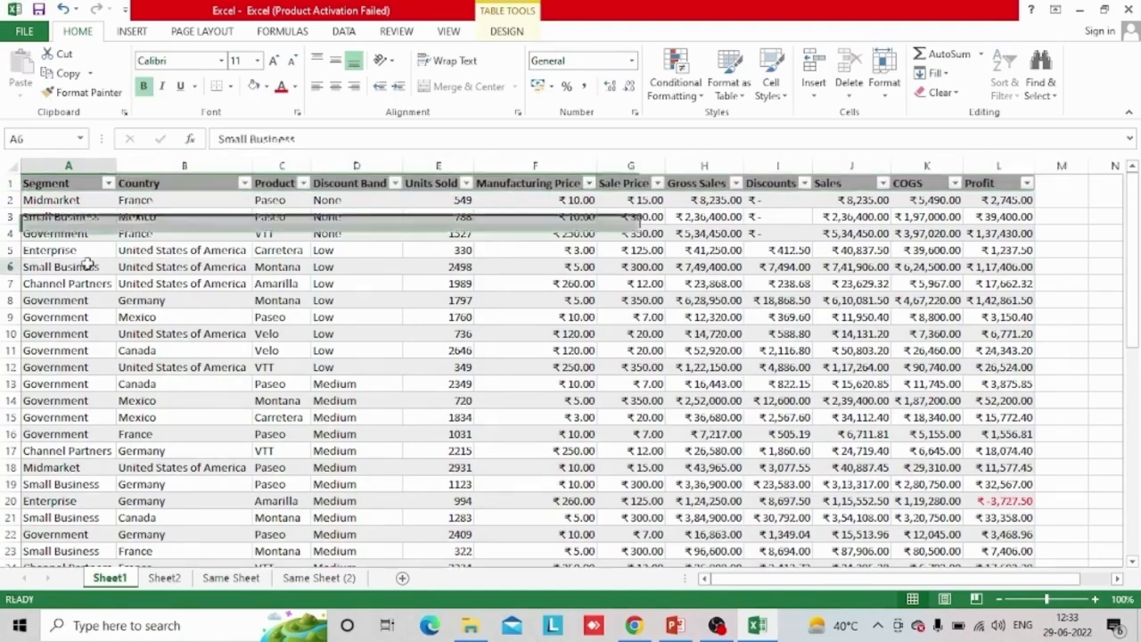
click(6, 183)
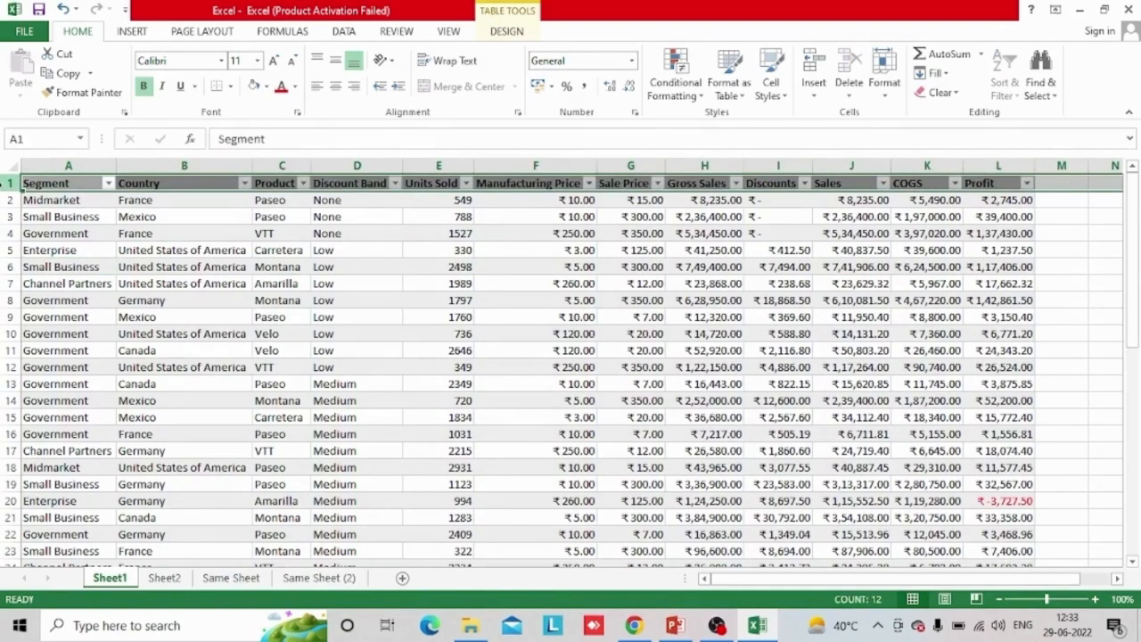
Sort the table by the Segment column from A to Z
click(50, 201)
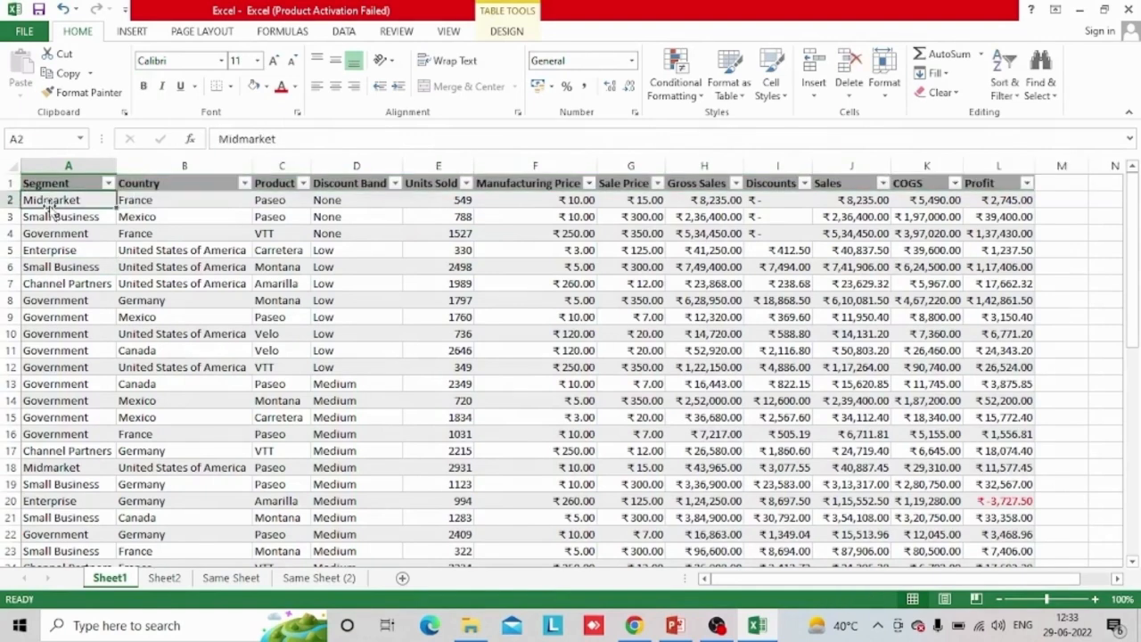
click(107, 184)
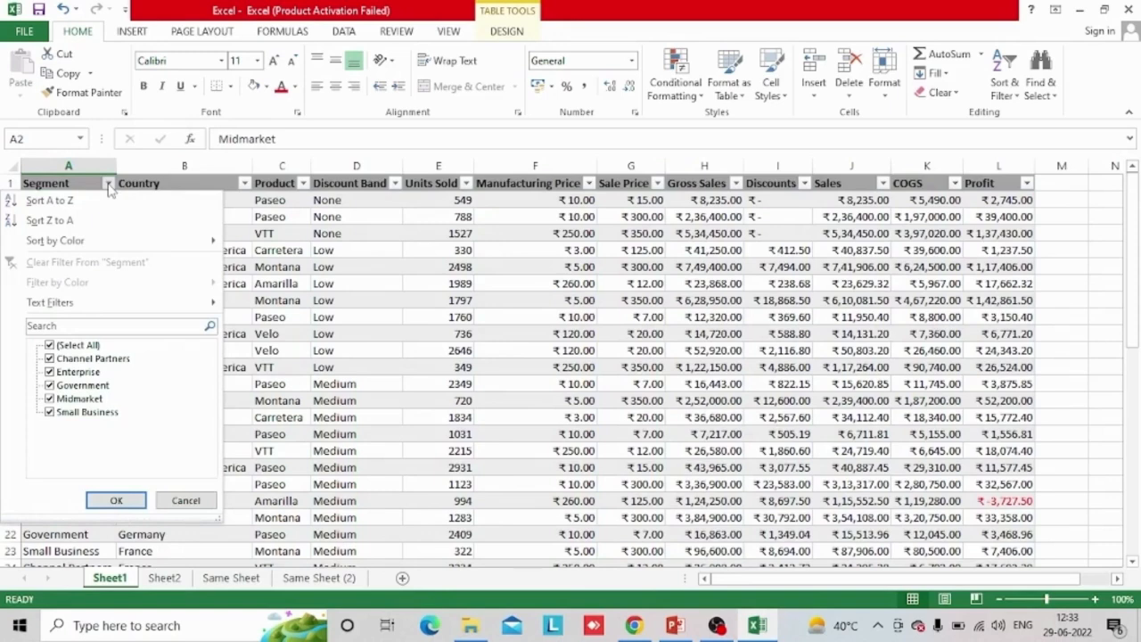
click(96, 202)
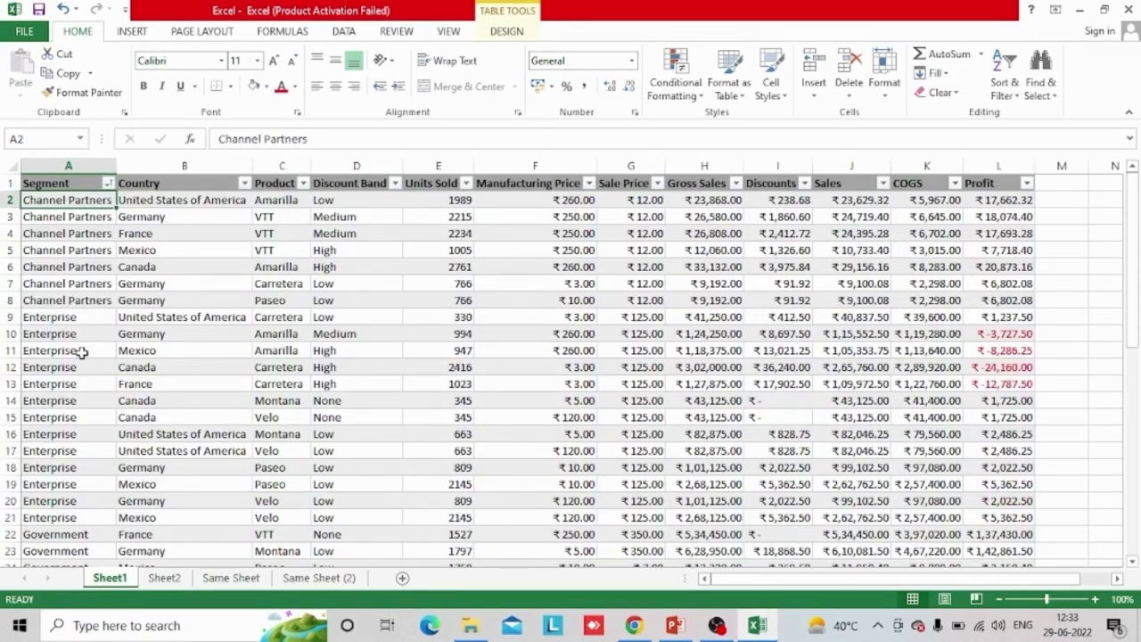
Look through the sorted Segment column down to the end of the table
key(Down)
key(Down)
key(Down)
key(Down)
key(Down)
key(Down)
key(Down)
key(Down)
key(Down)
key(Down)
key(Down)
key(Down)
key(Down)
key(Down)
key(Down)
key(Down)
key(Down)
key(Down)
key(Down)
key(Down)
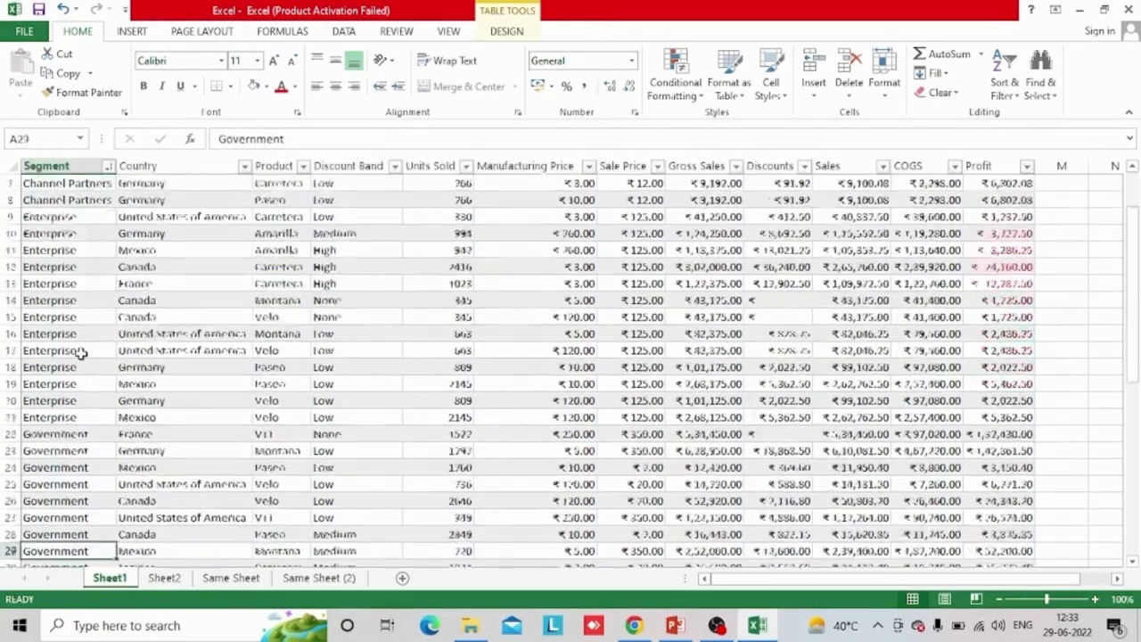
key(Down)
key(Down)
key(Down)
key(Down)
key(Down)
key(Down)
key(Down)
key(Down)
key(Down)
key(Down)
key(Down)
key(Down)
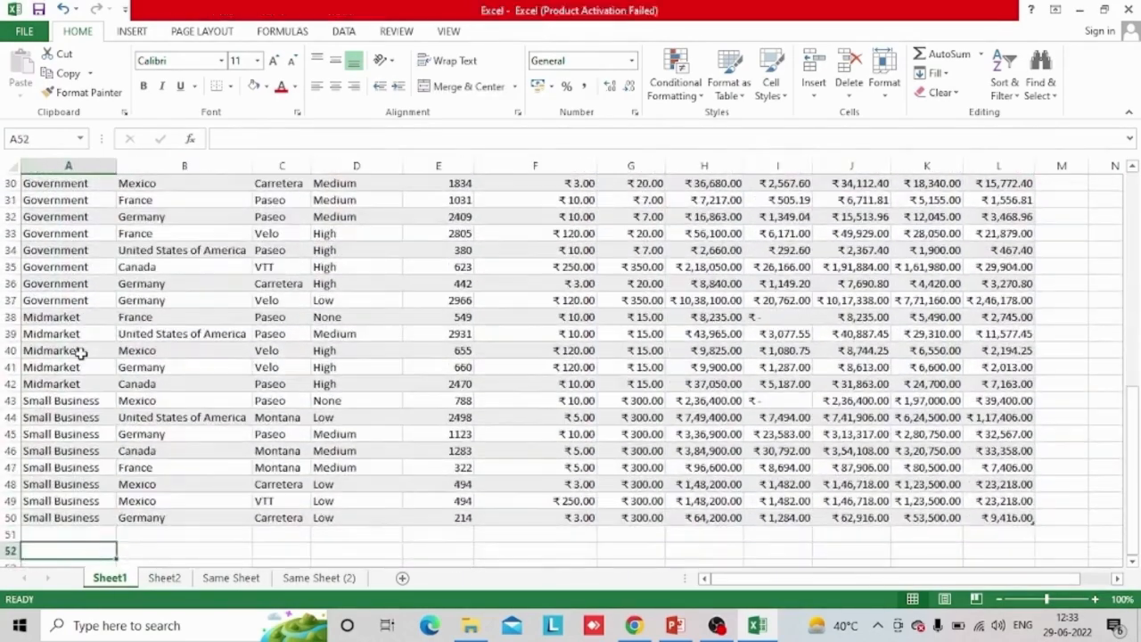
Sort the table by the Segment column from Z to A
key(Up)
key(ctrl+Up)
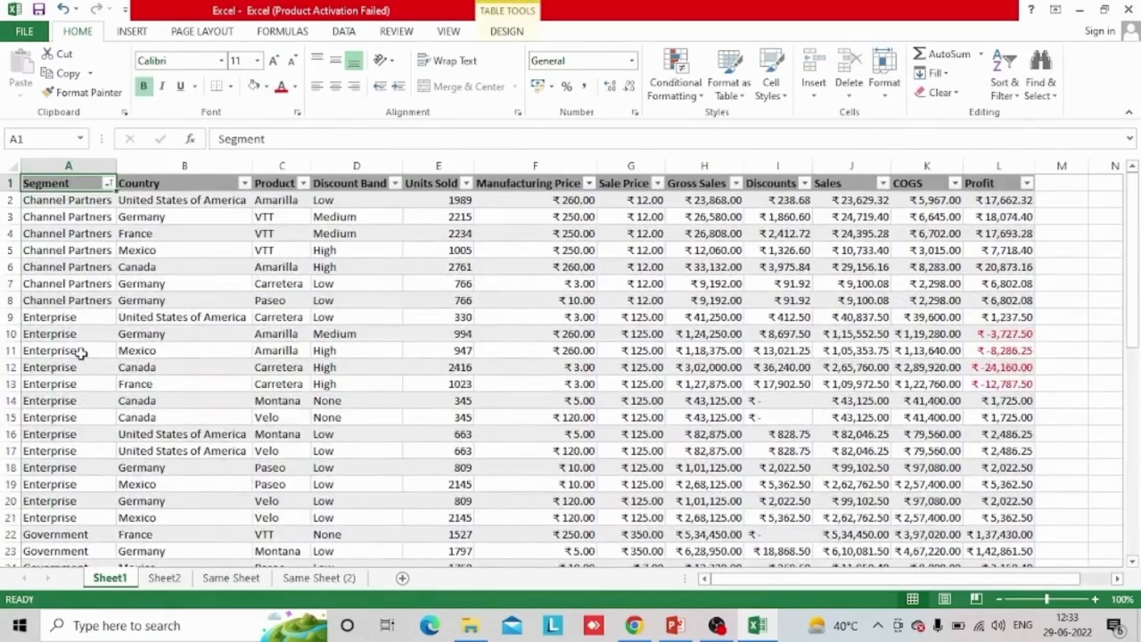
click(108, 182)
click(54, 220)
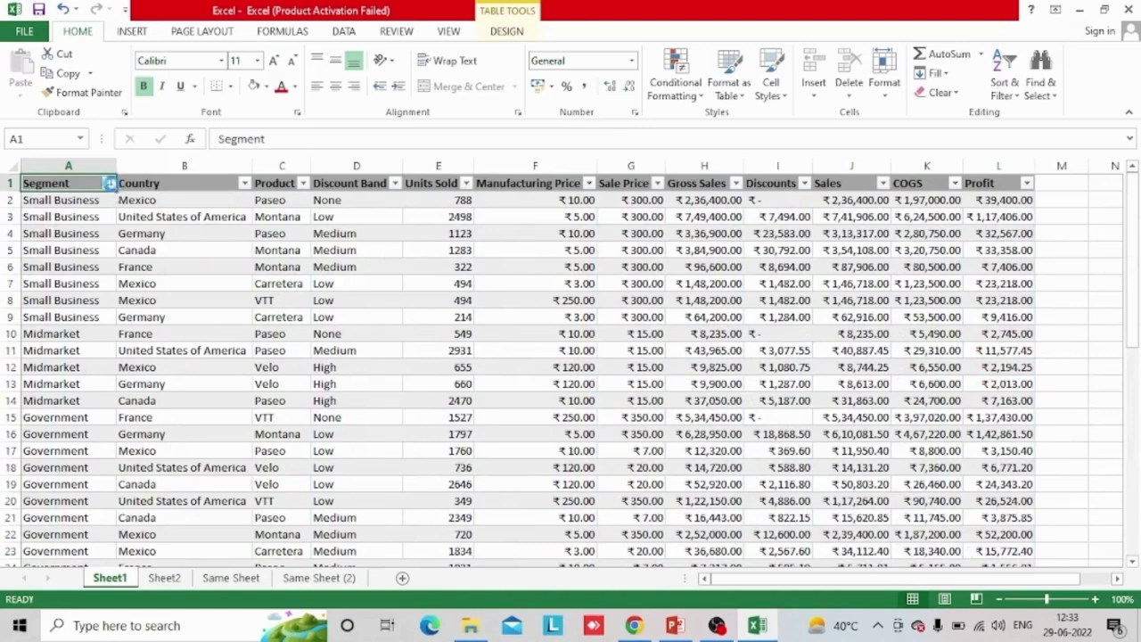
Open the custom sort settings for the table, add a second sort level and show its column choices
click(108, 184)
mouse_move(77, 244)
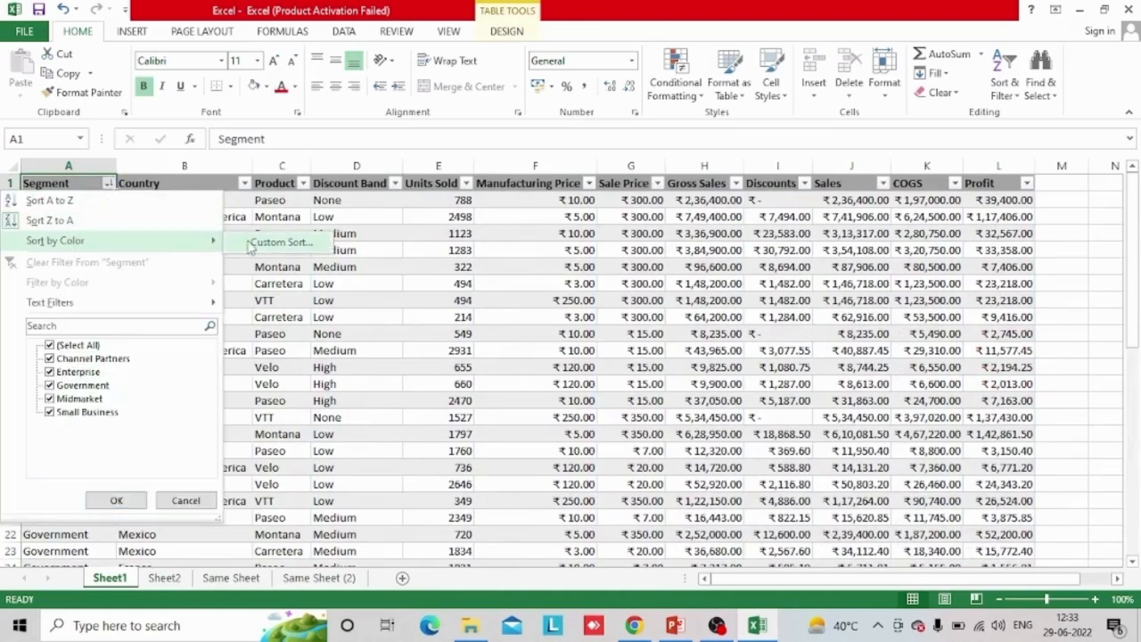
click(275, 246)
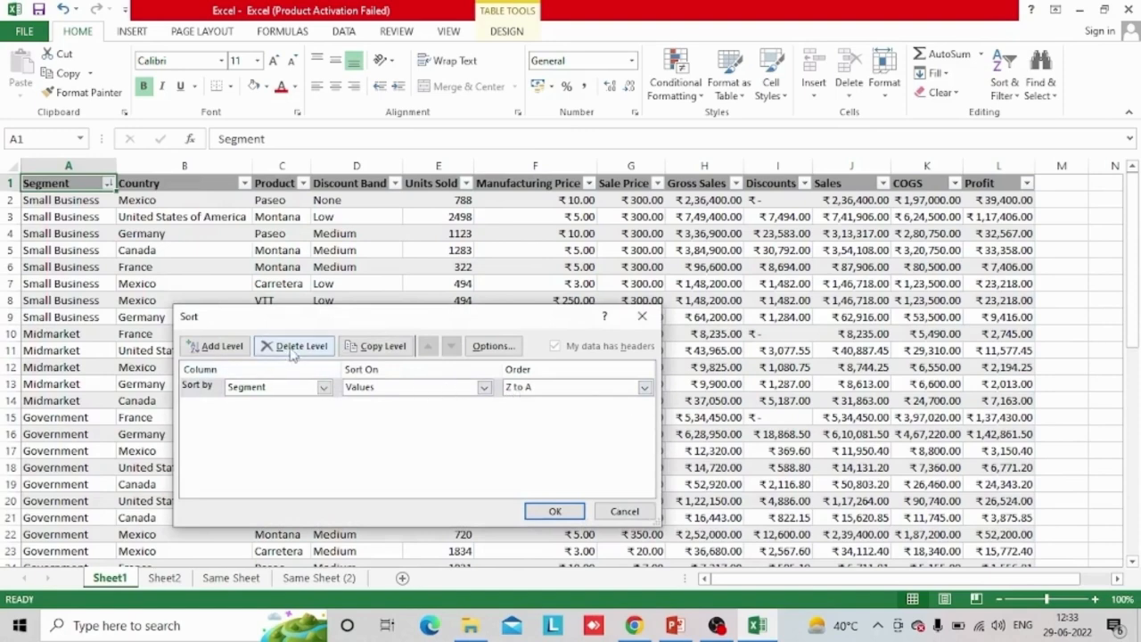
click(645, 387)
click(645, 387)
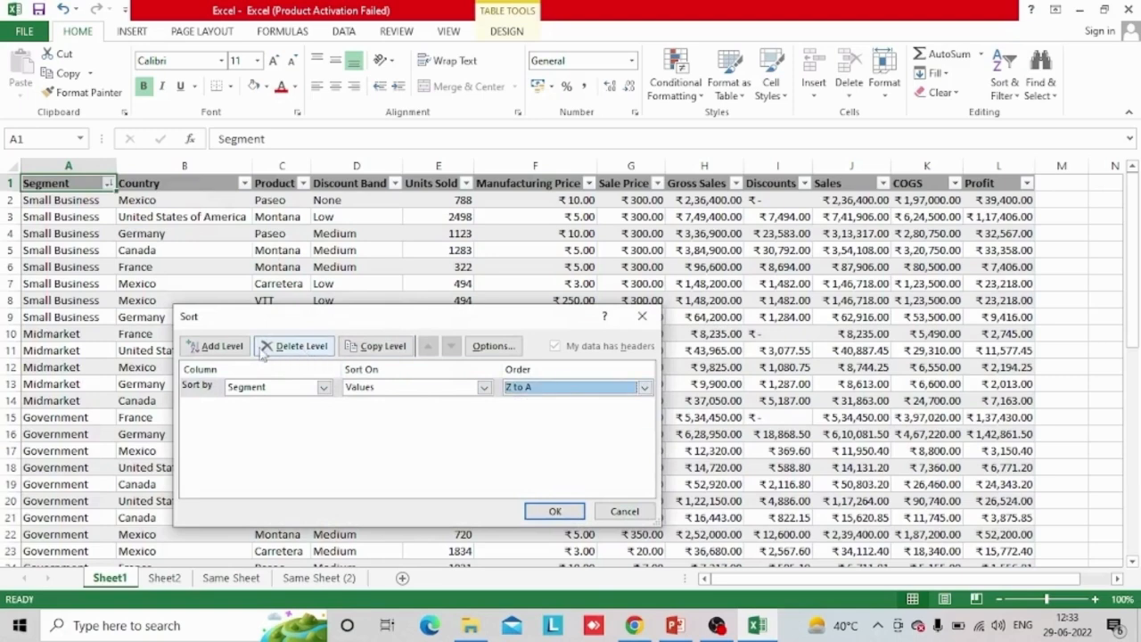
click(214, 346)
click(323, 407)
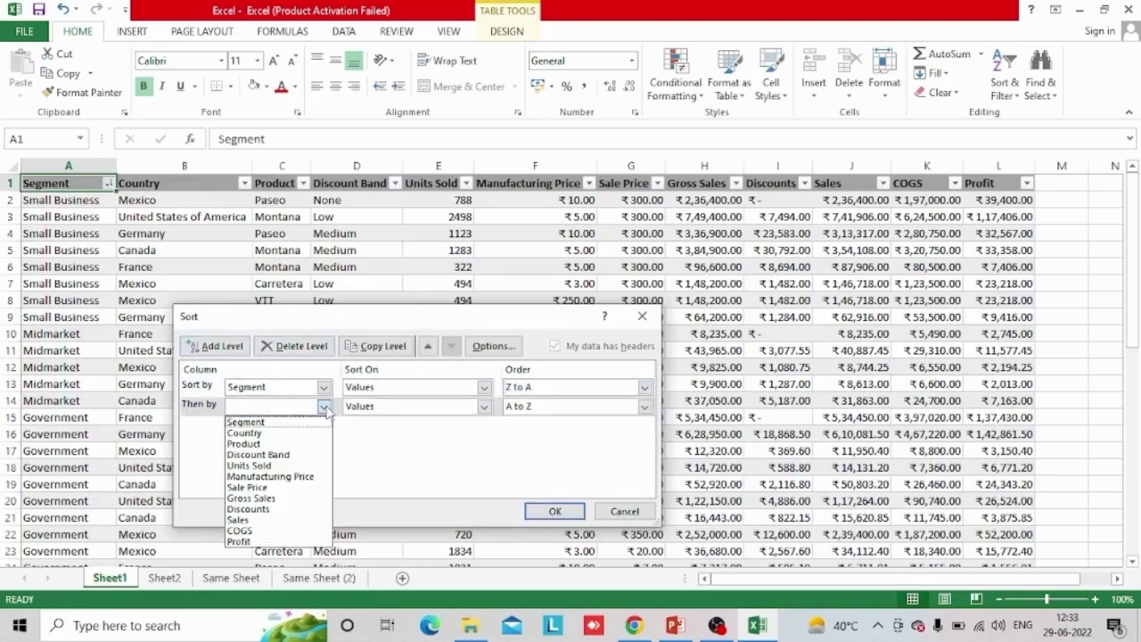
Add Product as the second sort level, based on cell color with No Cell Color on the bottom, and apply the sort
click(291, 444)
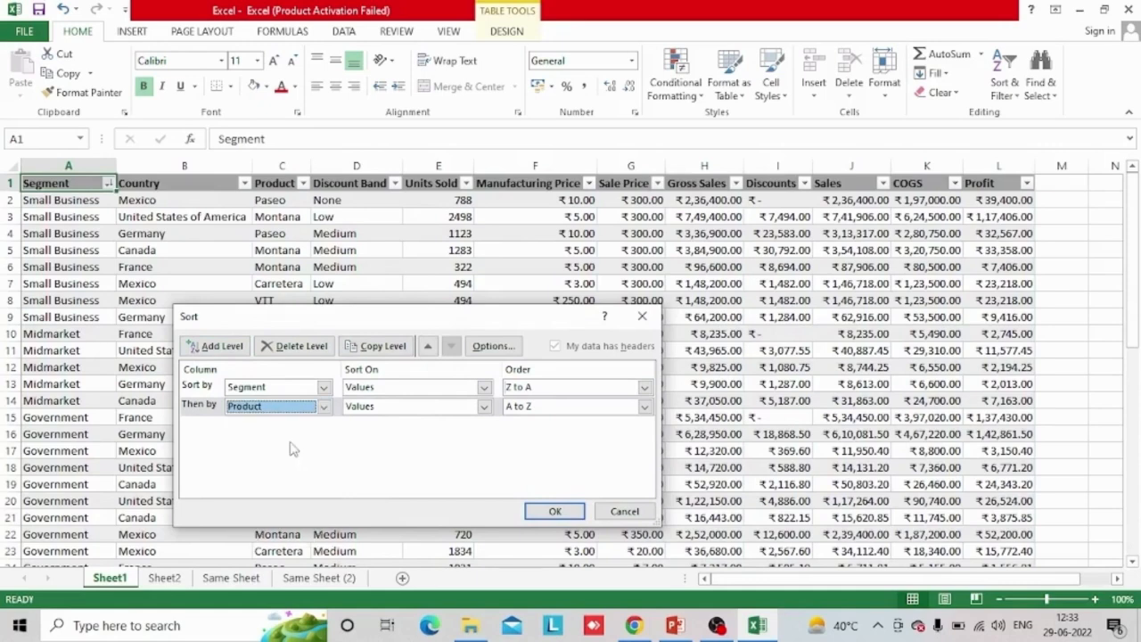
click(485, 408)
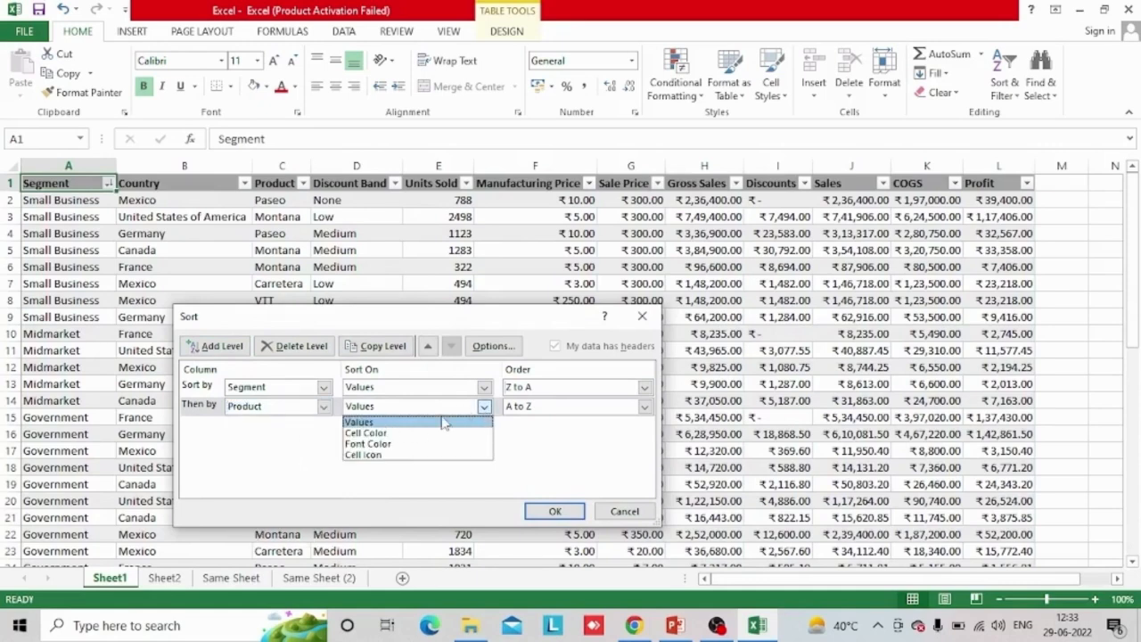
click(379, 433)
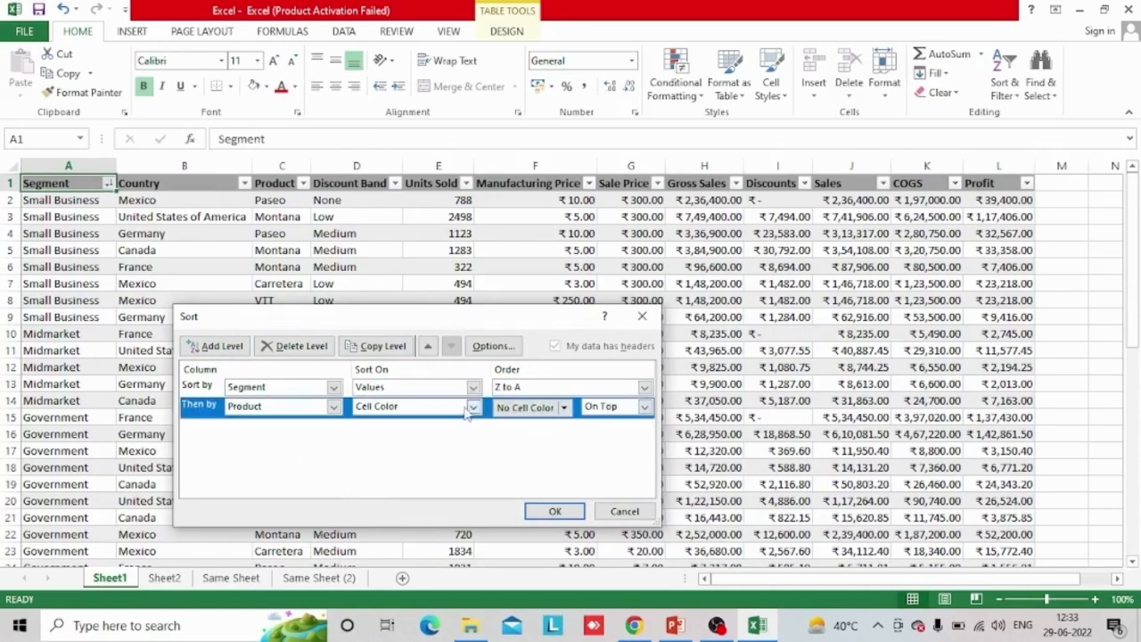
click(564, 407)
click(566, 431)
click(644, 408)
click(616, 434)
click(564, 408)
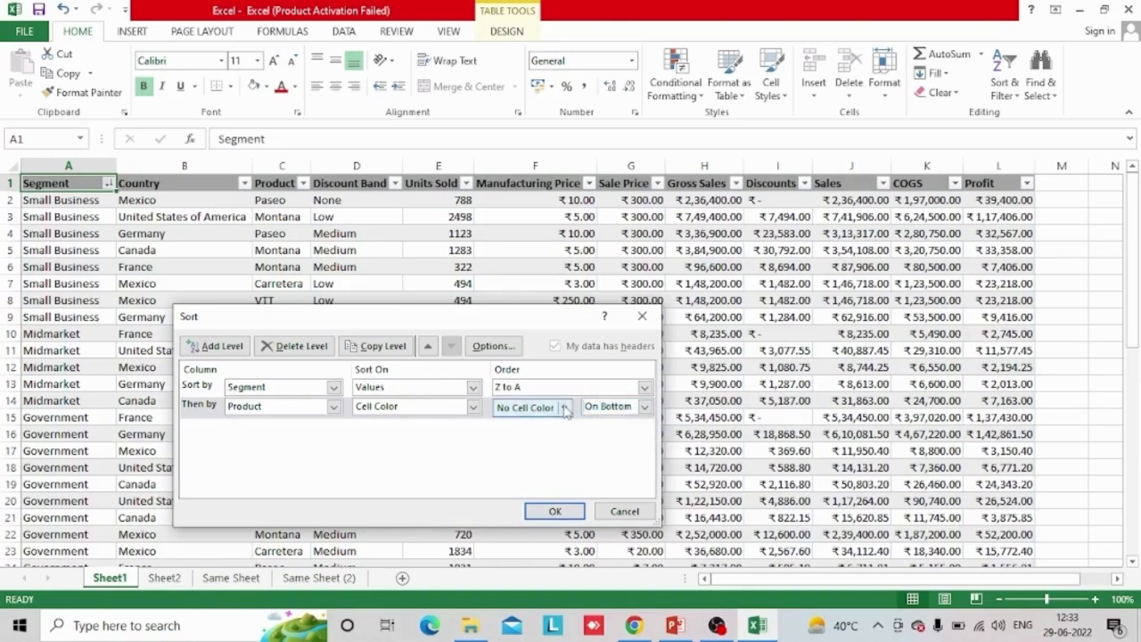
click(535, 432)
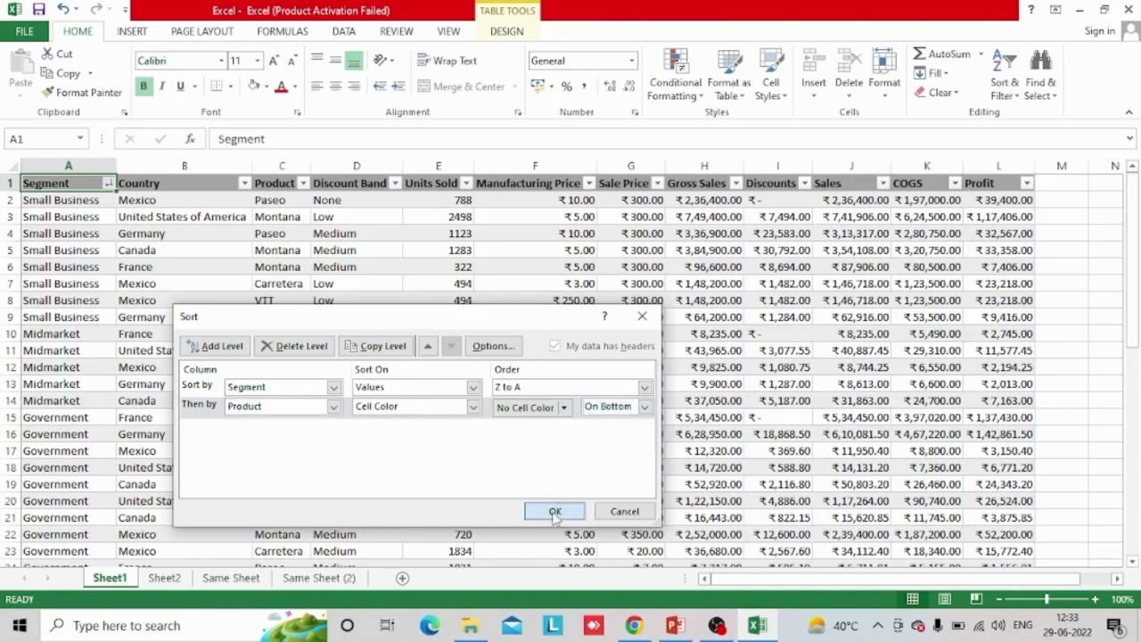
click(555, 514)
Undo the recent sorts of the table and select the Small Business cell in row 3
key(ctrl+z)
key(ctrl+z)
key(ctrl+z)
click(105, 220)
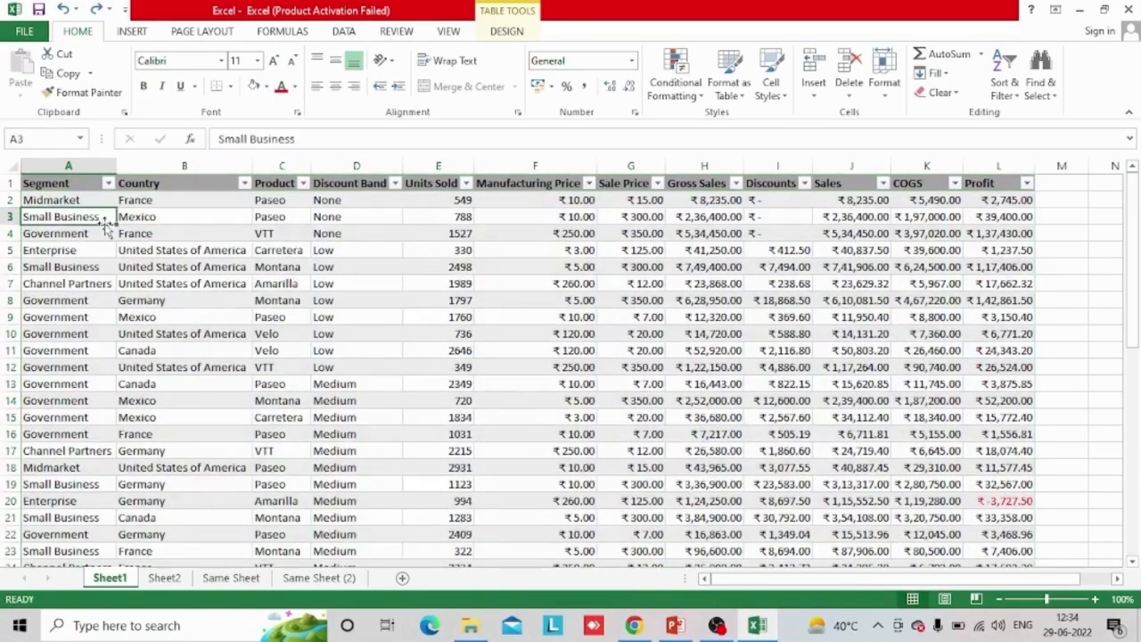
click(108, 183)
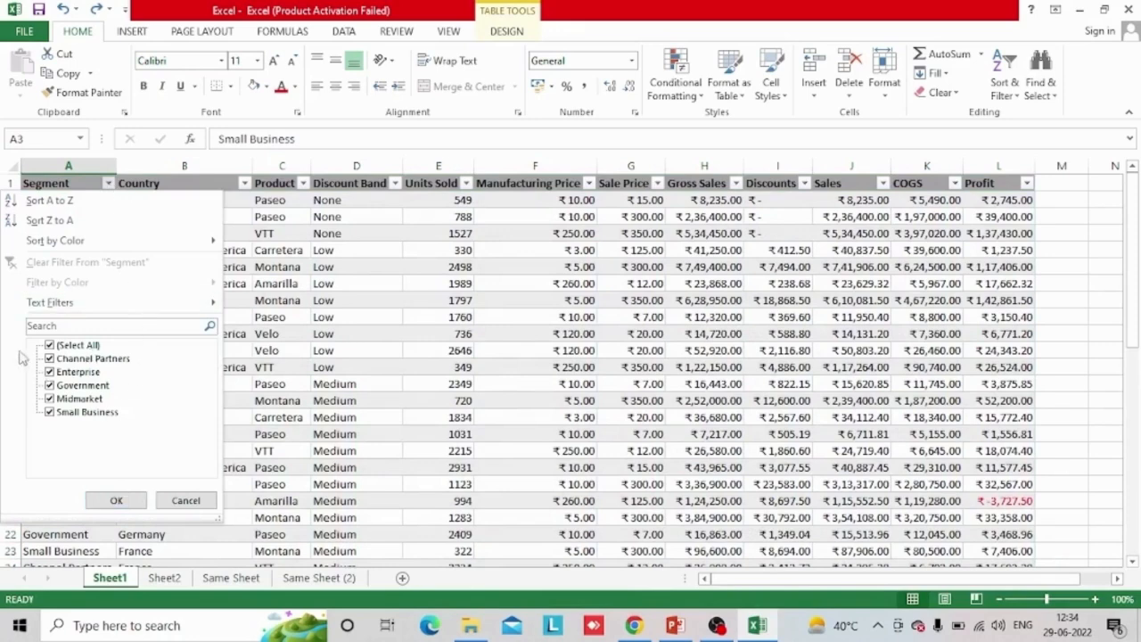
mouse_move(190, 307)
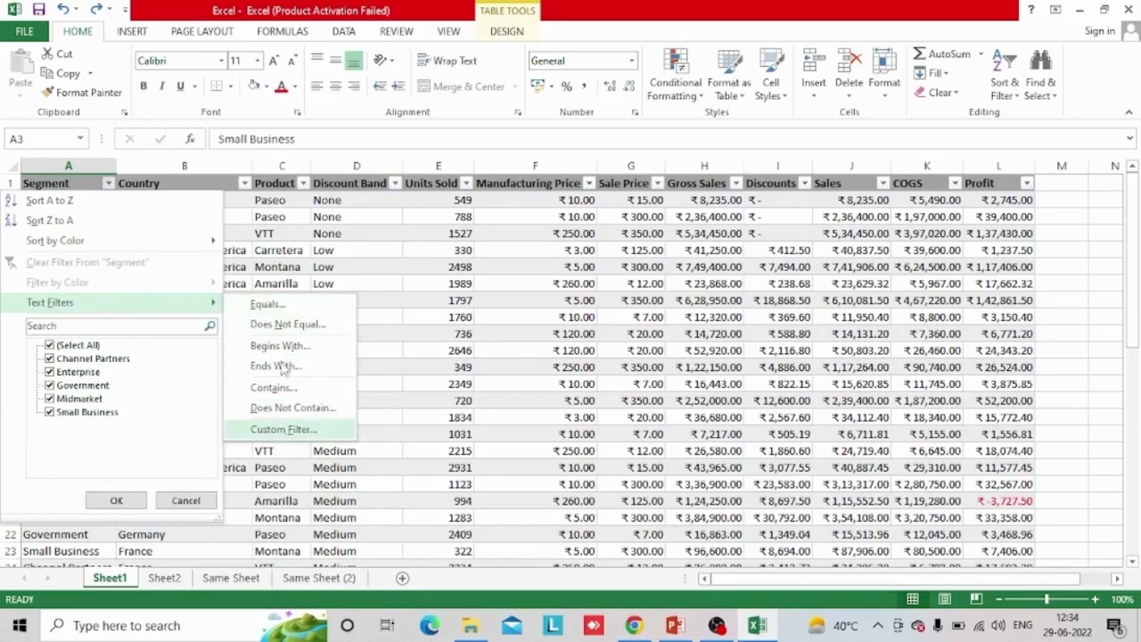
click(267, 304)
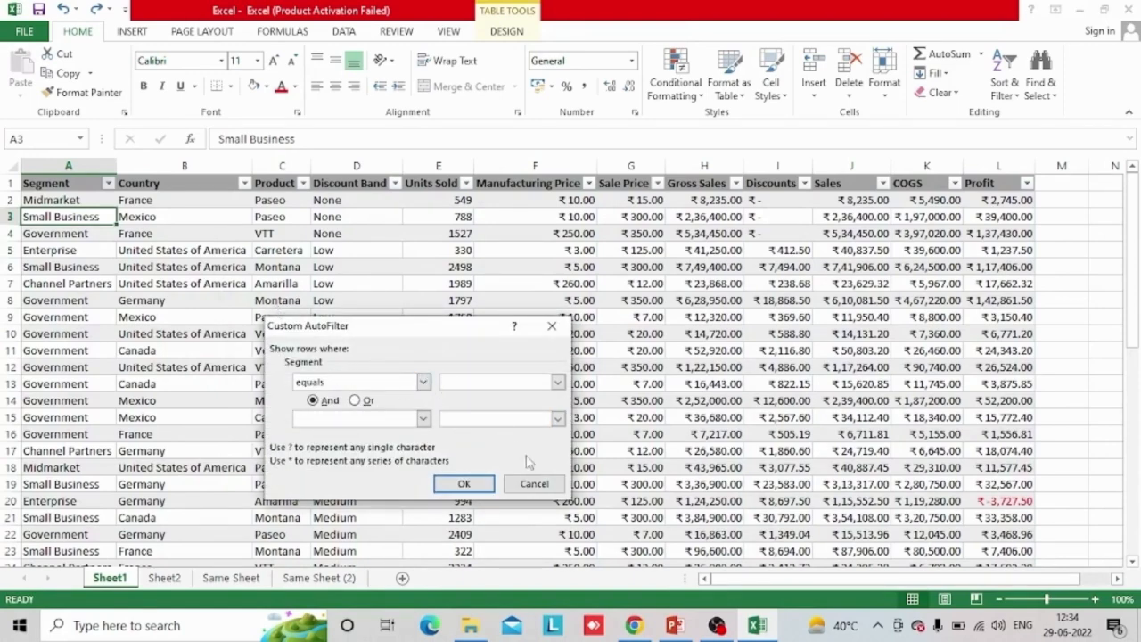
click(534, 484)
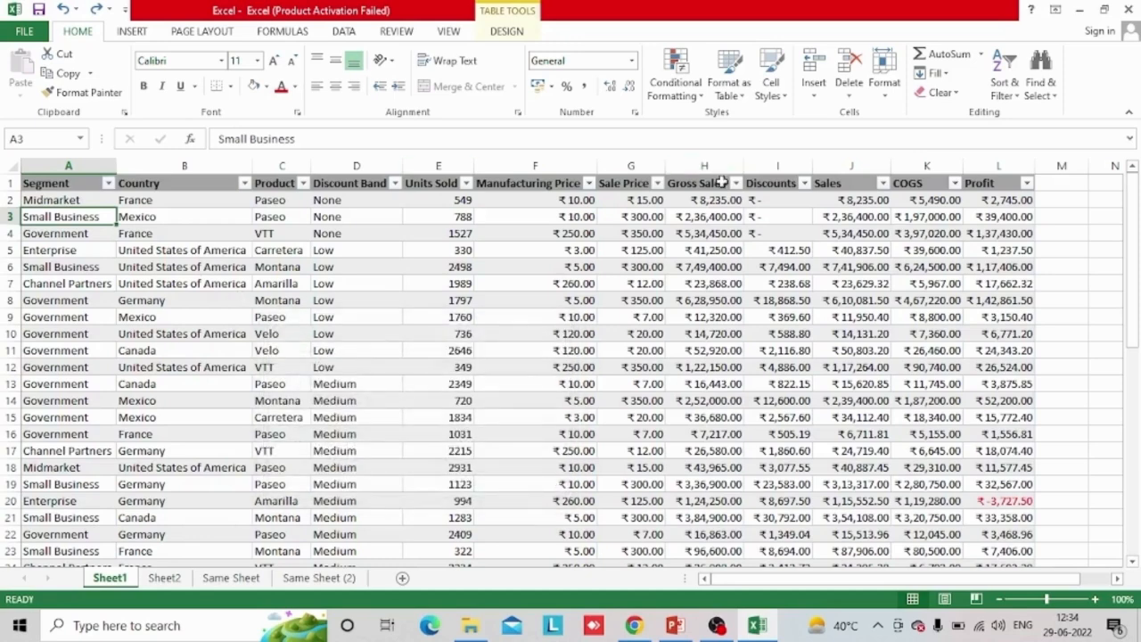
Filter the table to rows where Gross Sales is greater than 50000
click(707, 157)
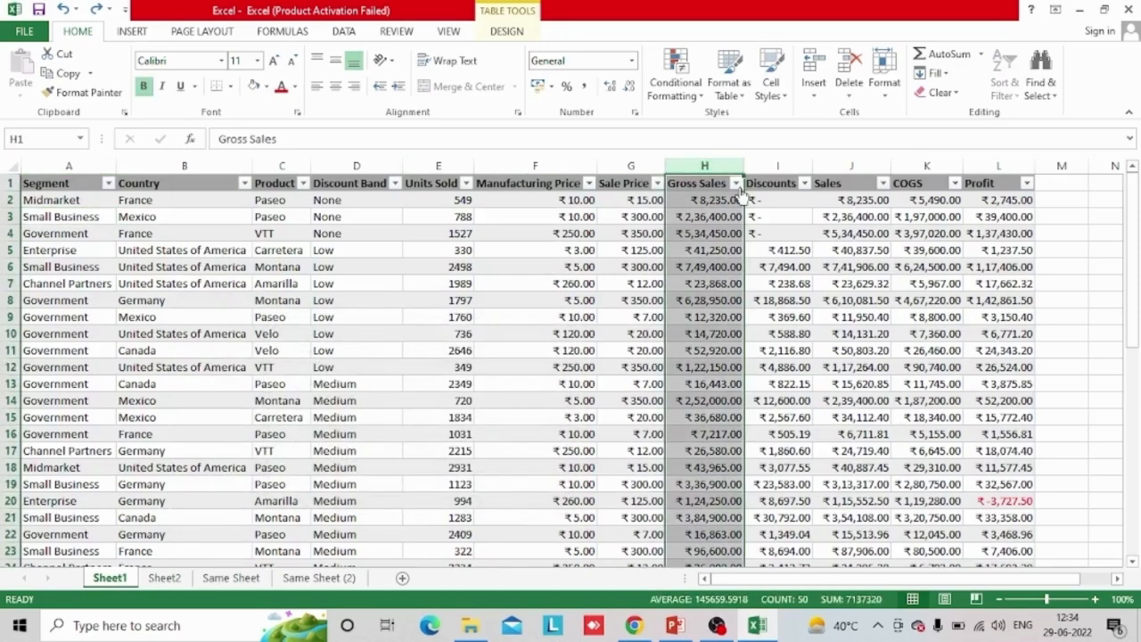
click(735, 184)
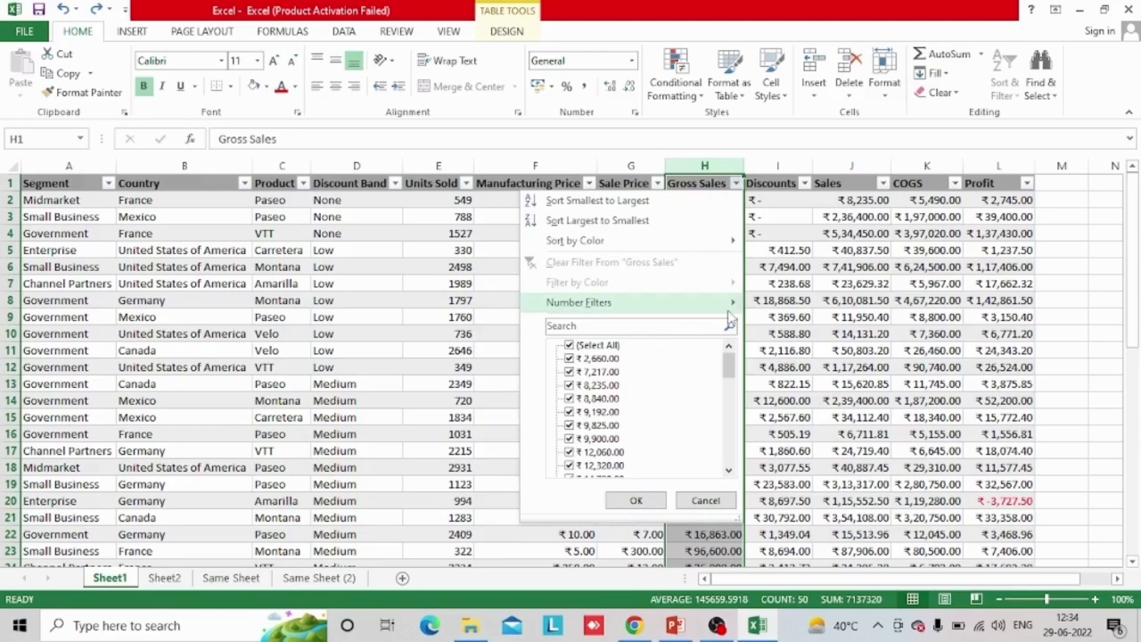
mouse_move(732, 304)
click(790, 321)
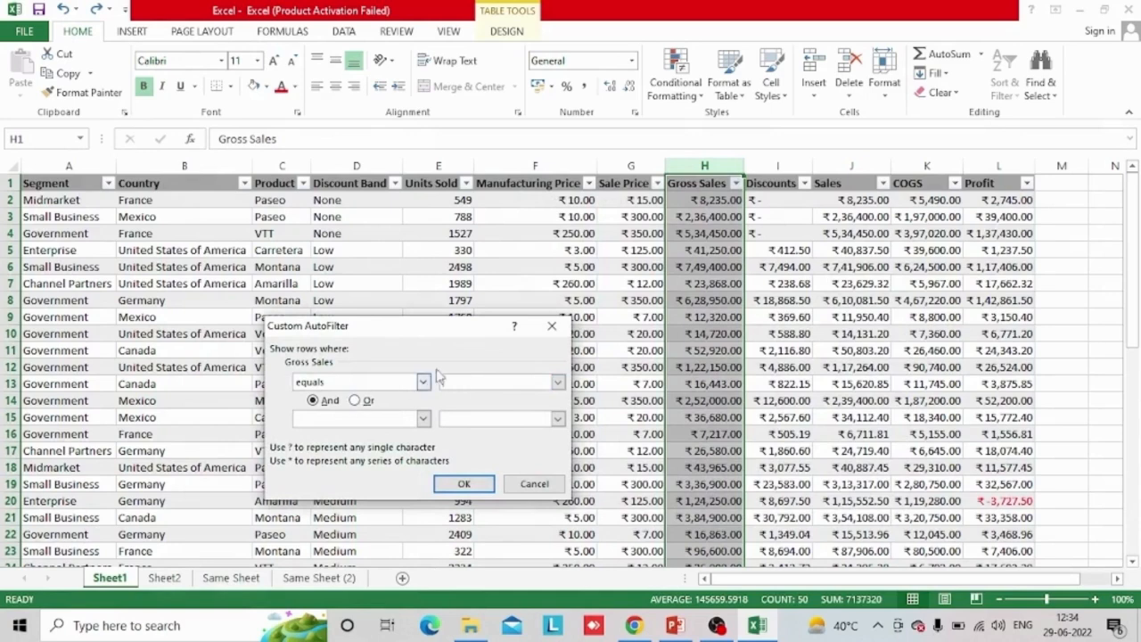
click(425, 381)
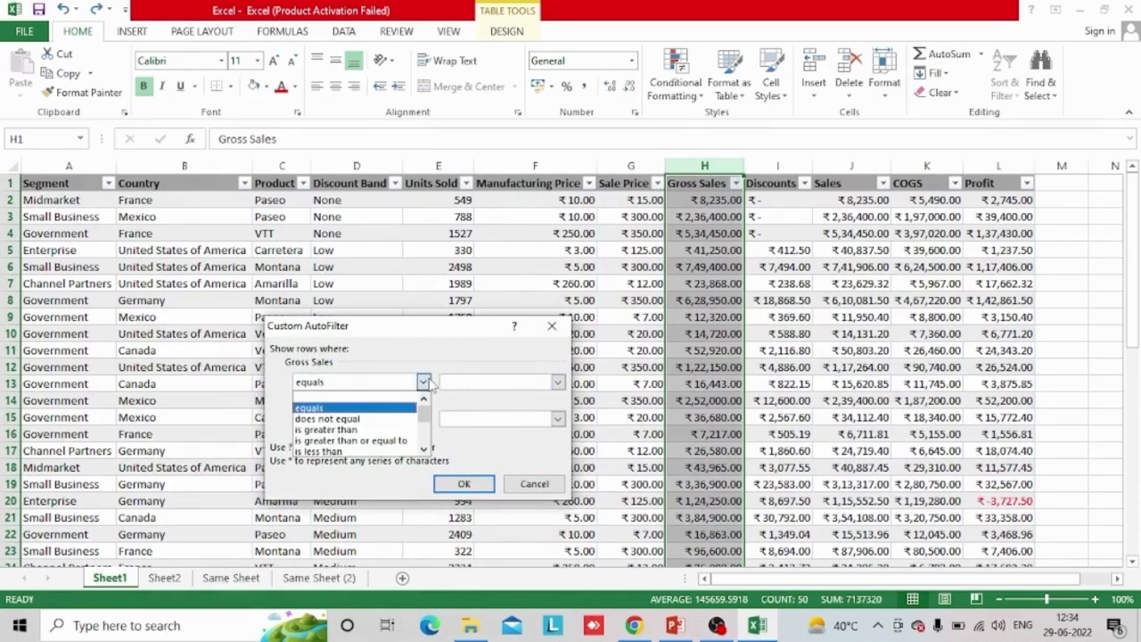
click(375, 430)
click(485, 387)
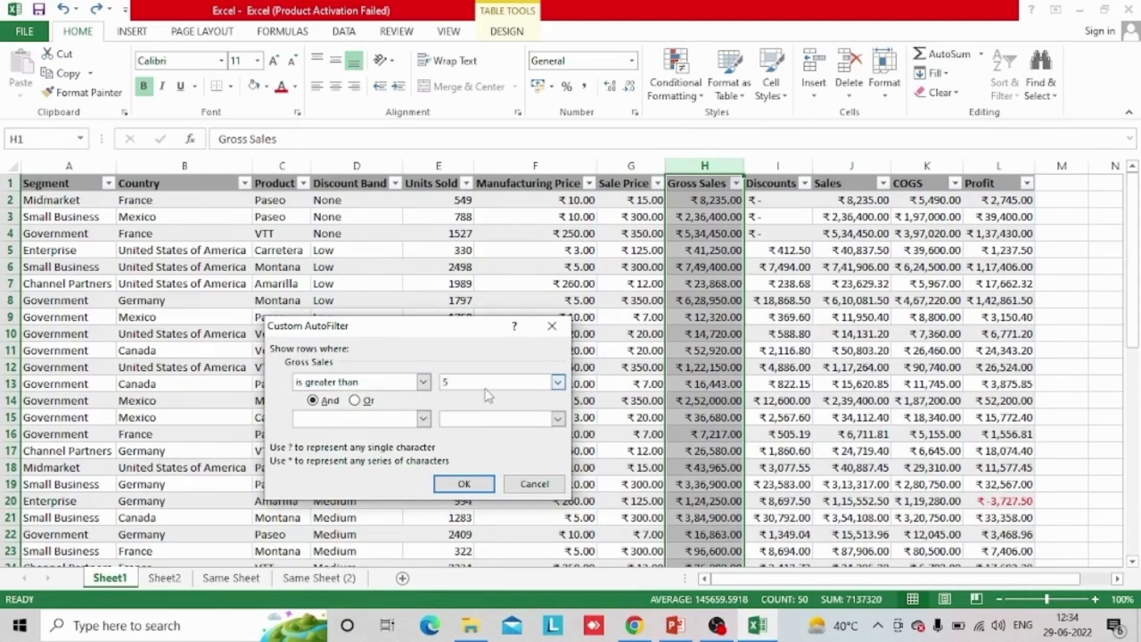
click(477, 485)
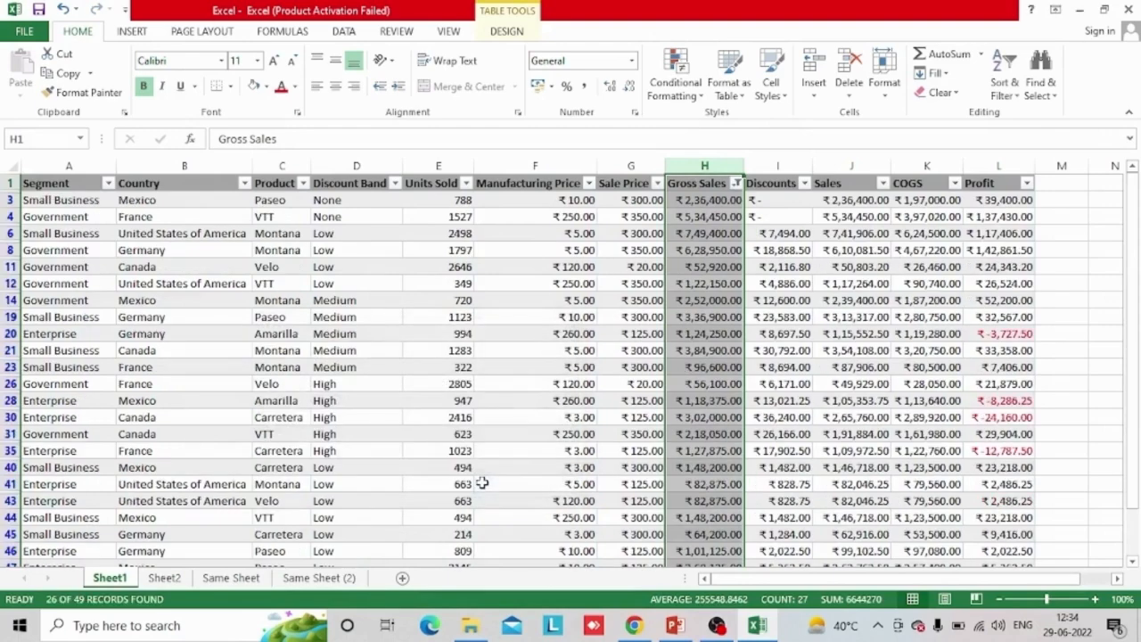
Examine the Gross Sales values in the filtered rows against the greater-than condition
click(713, 200)
key(ctrl+shift+Right)
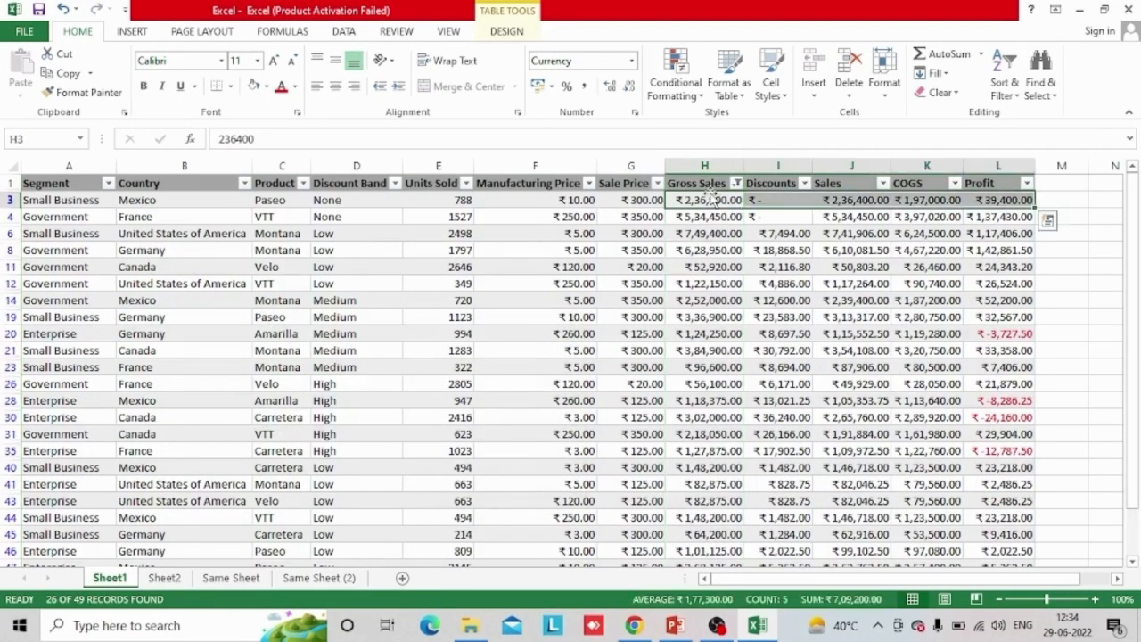
key(Down)
key(Left)
key(Up)
key(Right)
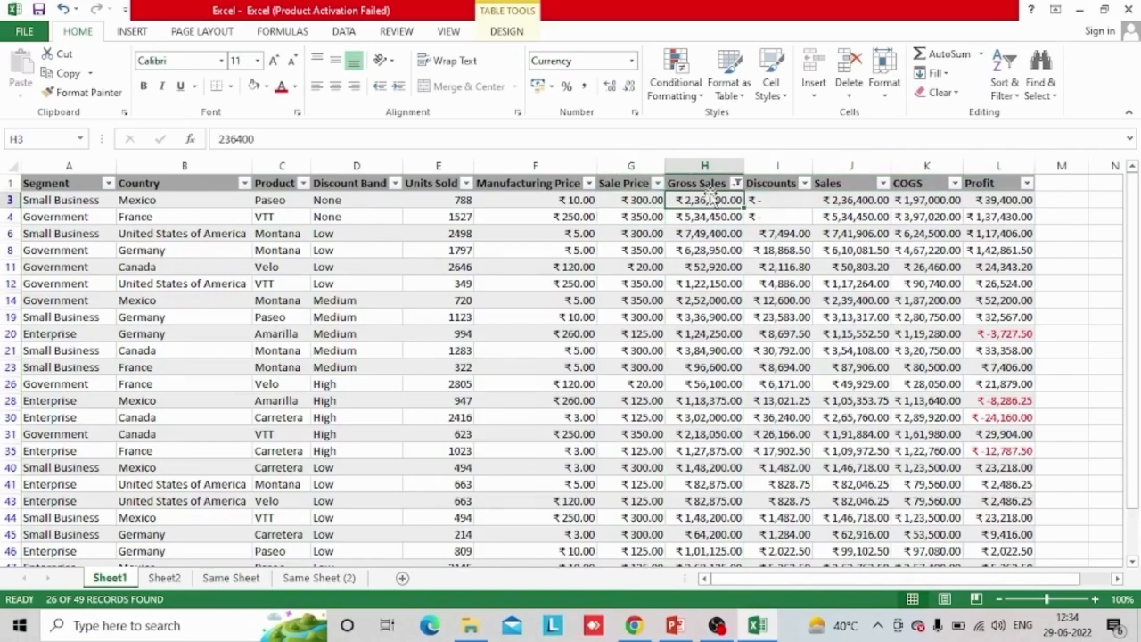
key(ctrl+shift+Down)
key(ctrl+shift+Up)
key(ctrl+c)
click(709, 187)
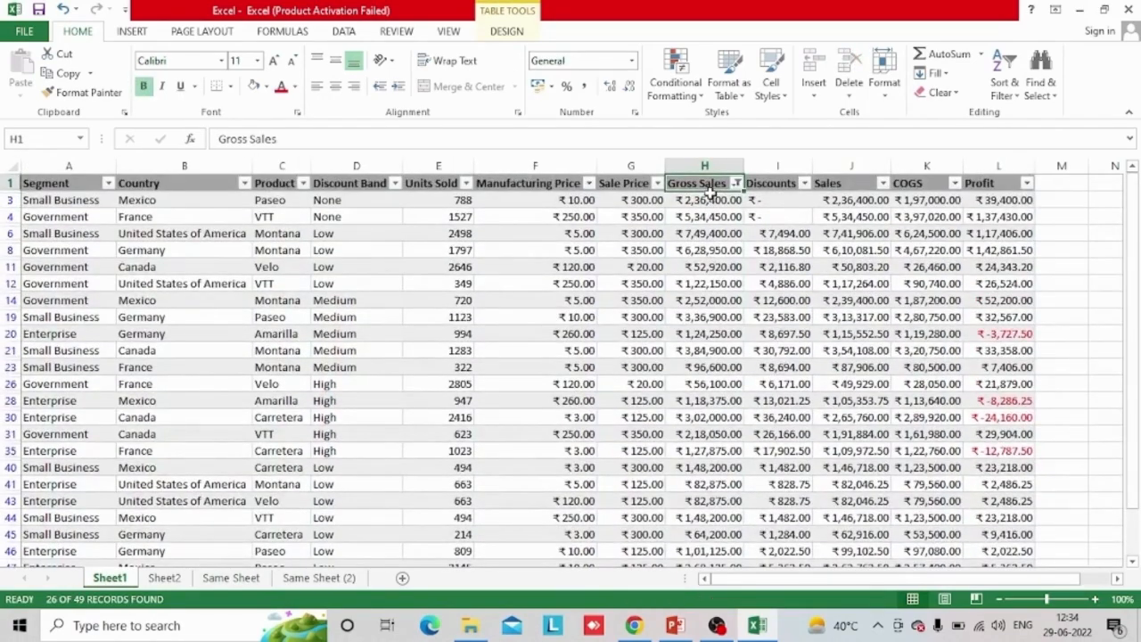
Empty the comparison value of the Gross Sales greater-than filter and apply it
click(736, 183)
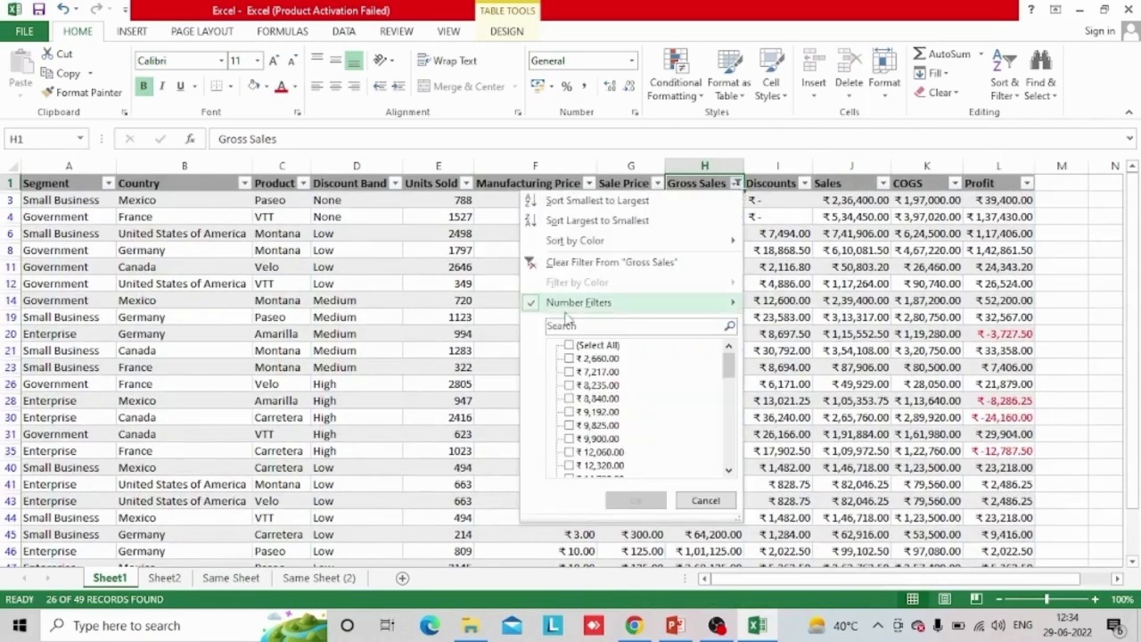
click(580, 302)
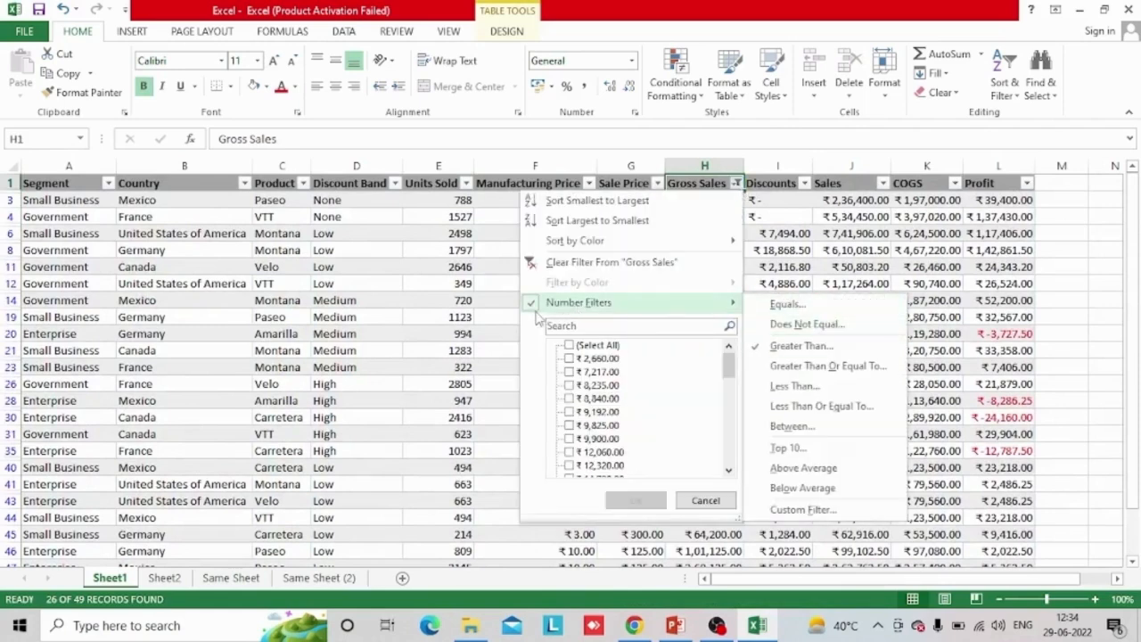
click(835, 350)
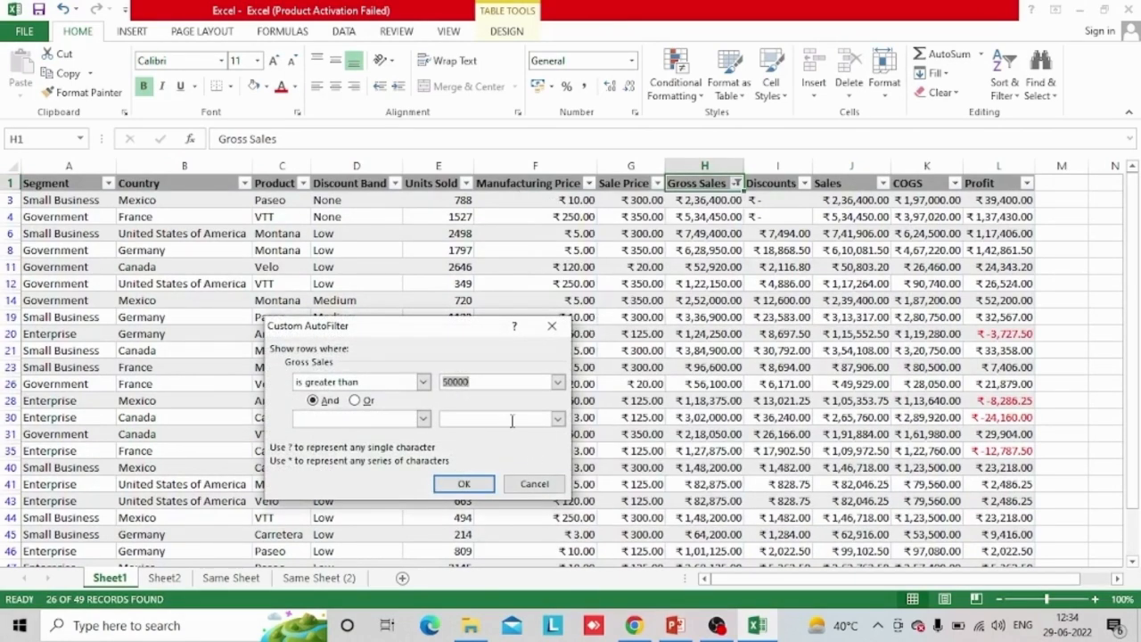
key(BackSpace)
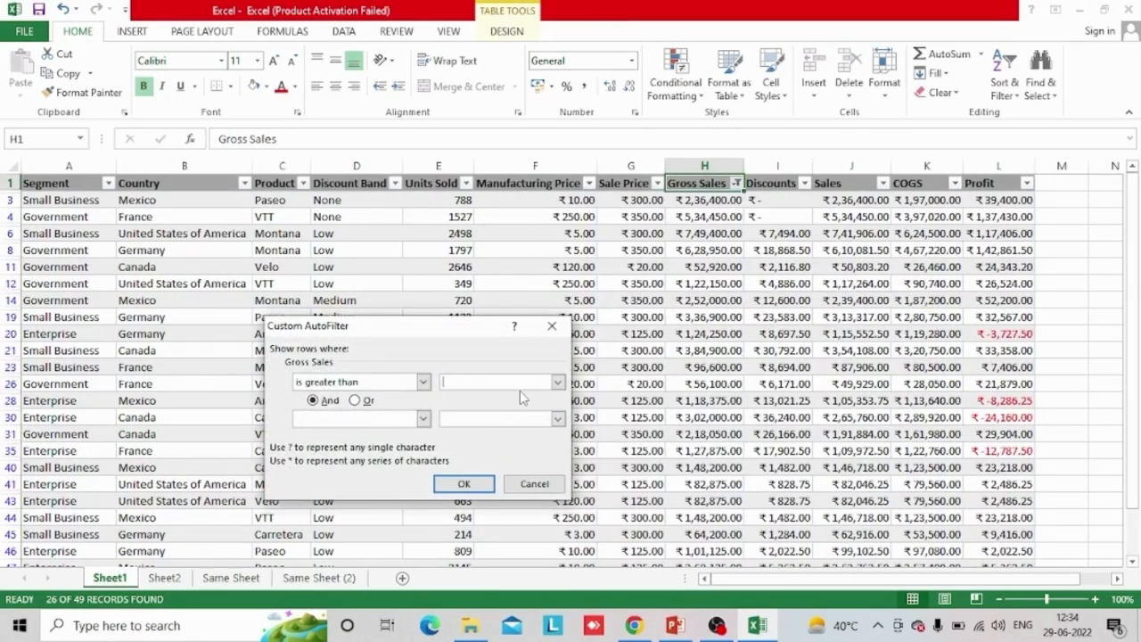
click(470, 484)
Clear the filter from the Gross Sales column and select the Country cell in row 18
click(736, 183)
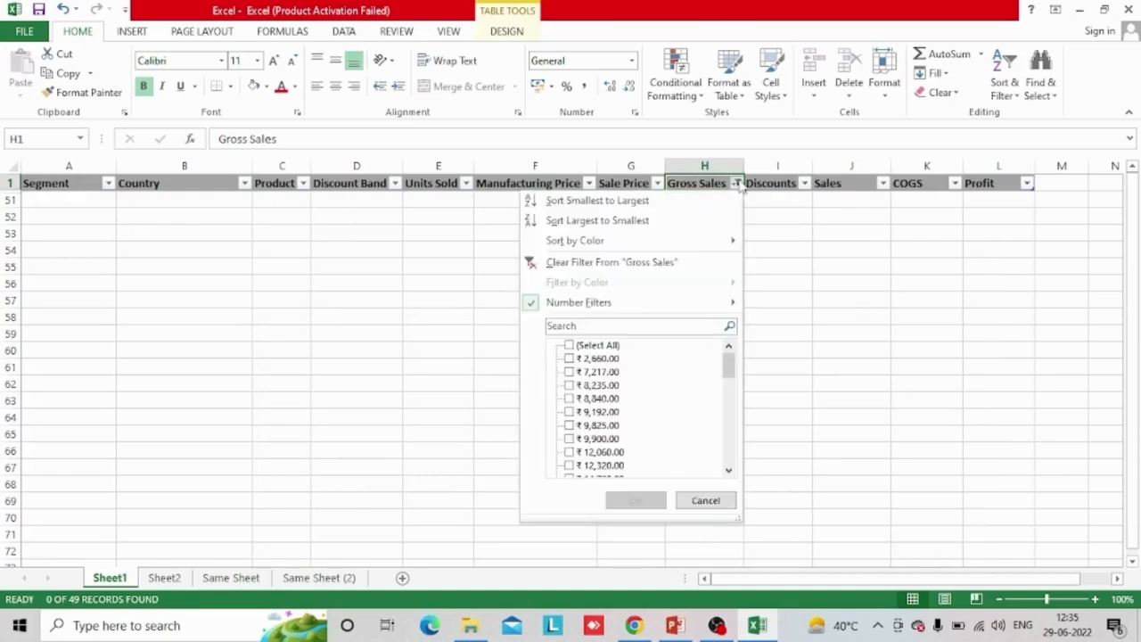
click(557, 266)
click(250, 306)
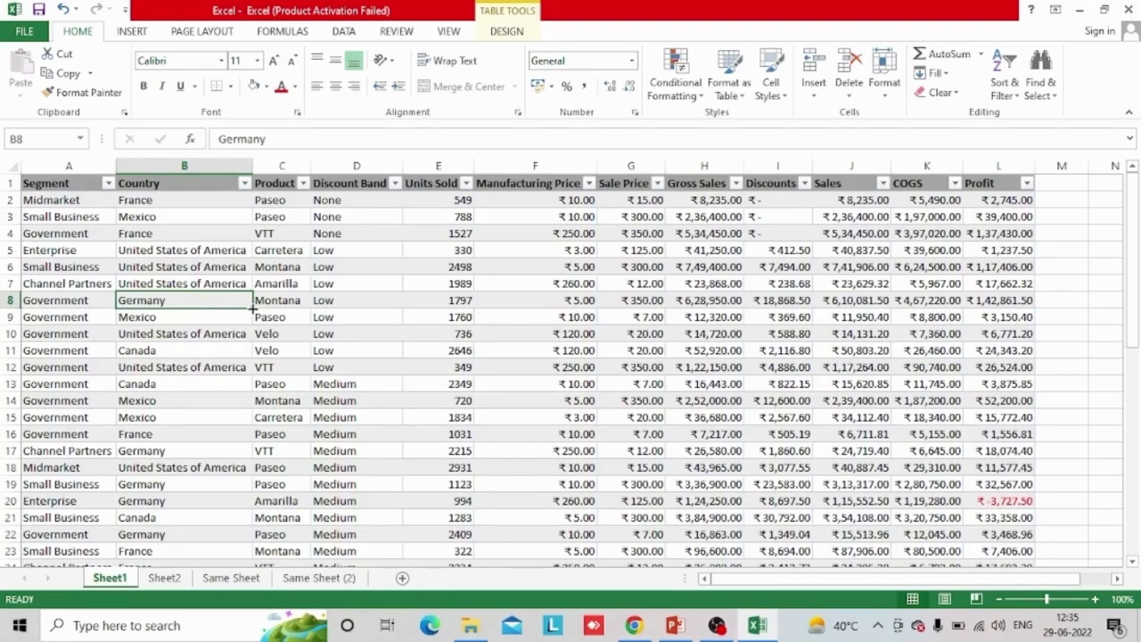
click(191, 464)
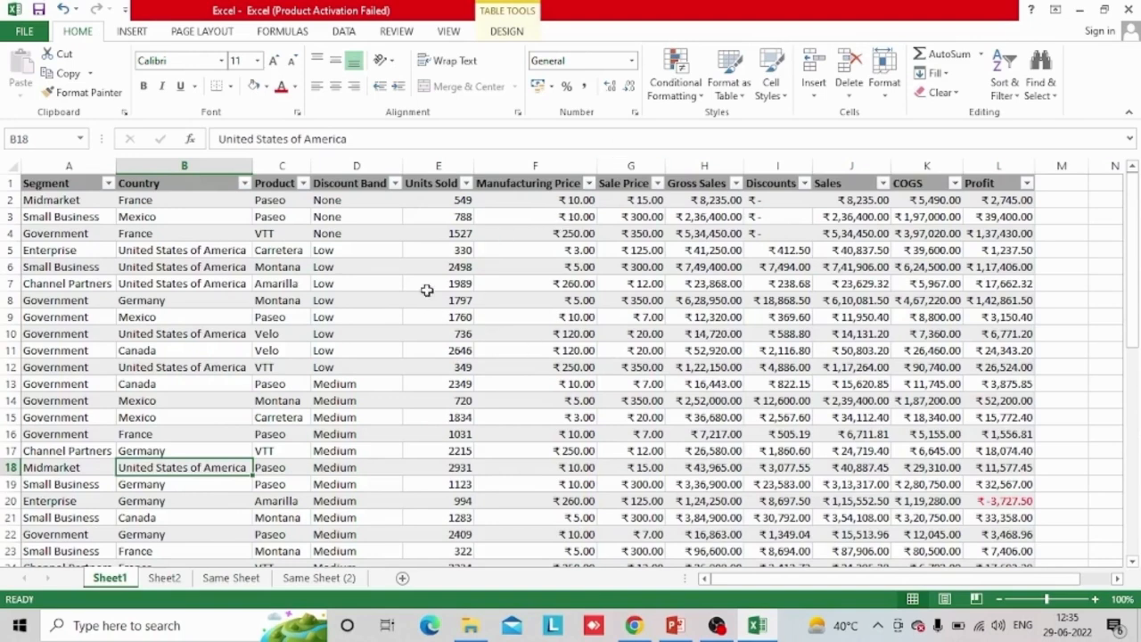
Filter the Manufacturing Price column to show only ₹ 120.00
click(590, 183)
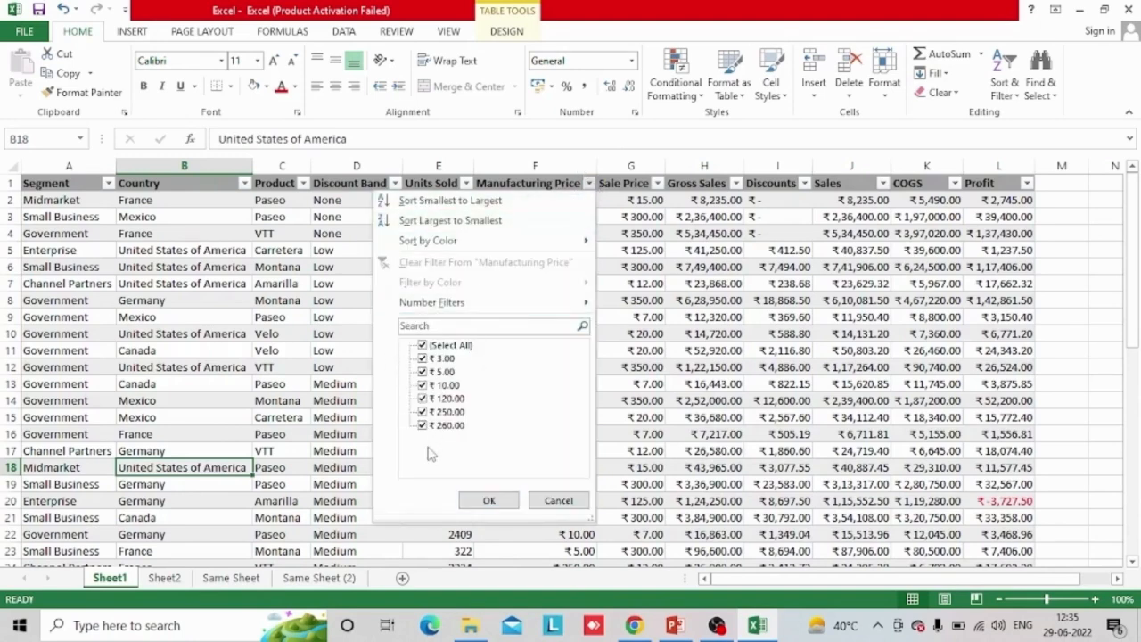
click(423, 346)
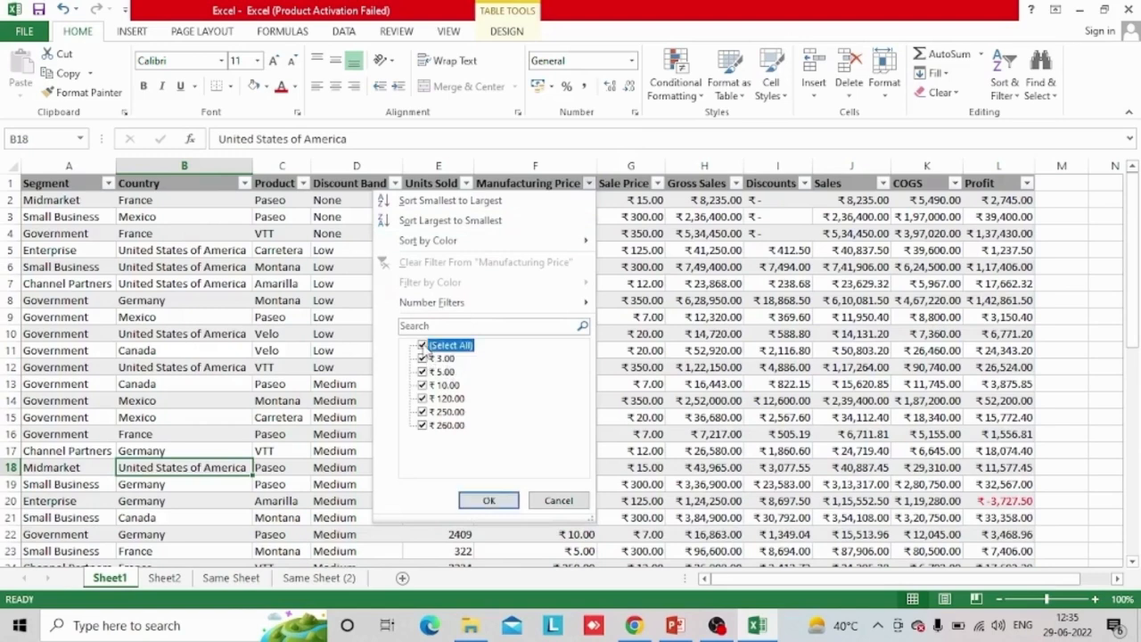
click(422, 399)
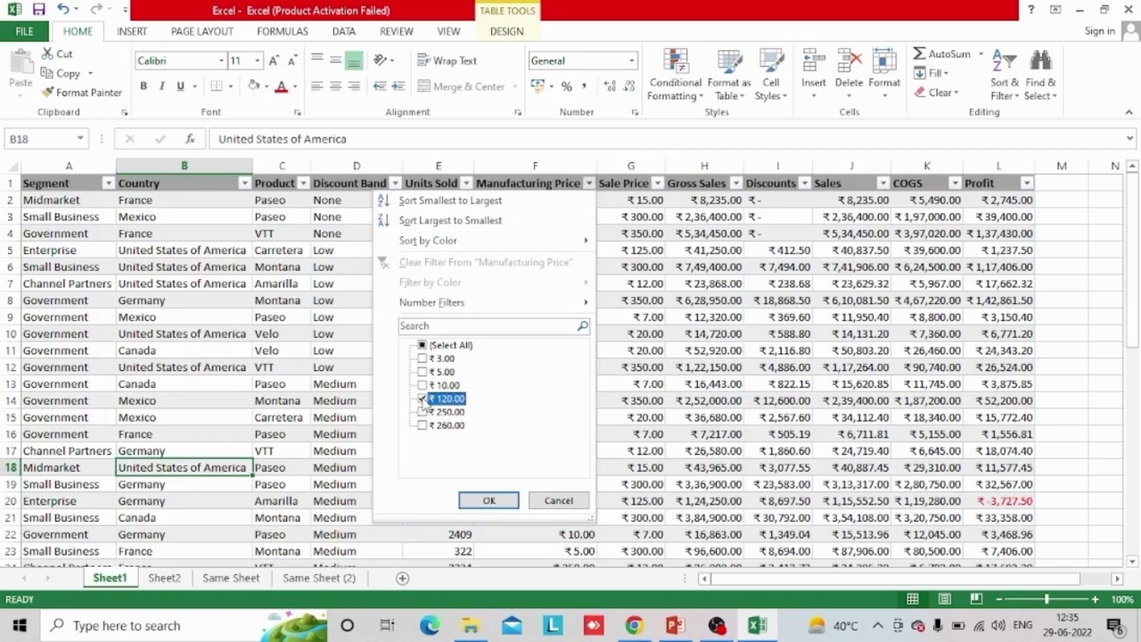
click(489, 501)
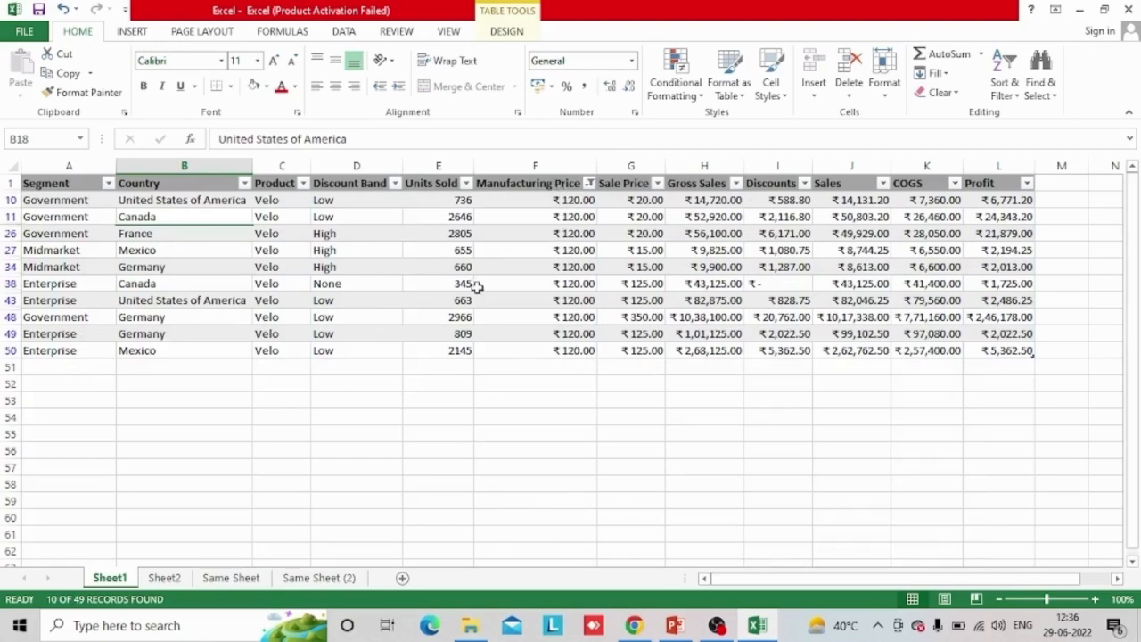
Extend the Manufacturing Price filter to also include ₹ 250.00 and ₹ 260.00
click(589, 184)
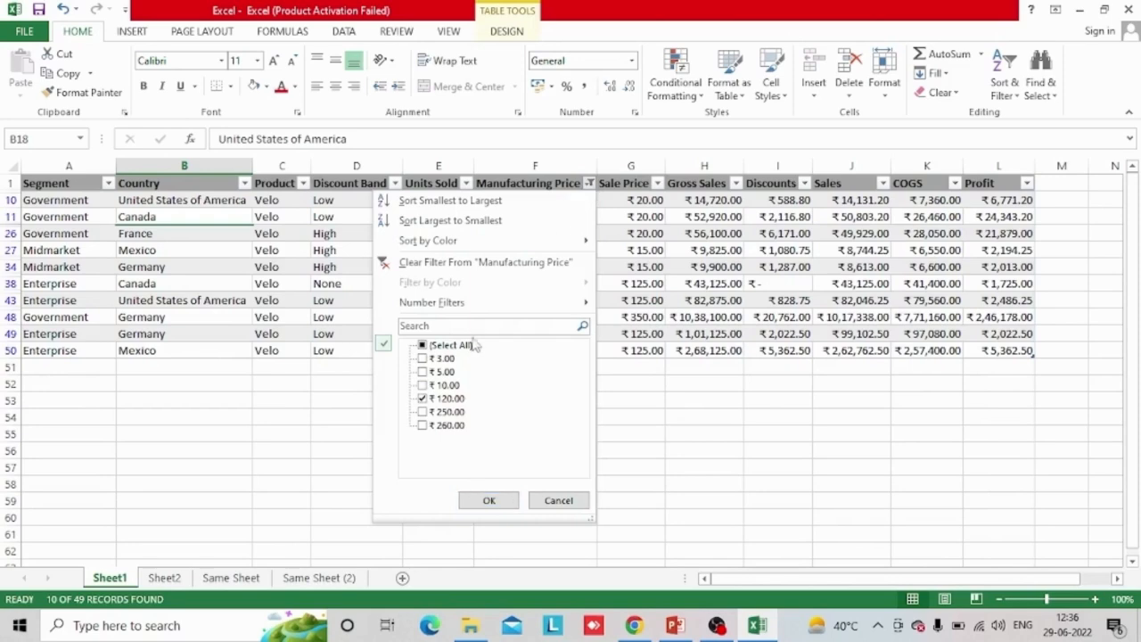
click(423, 412)
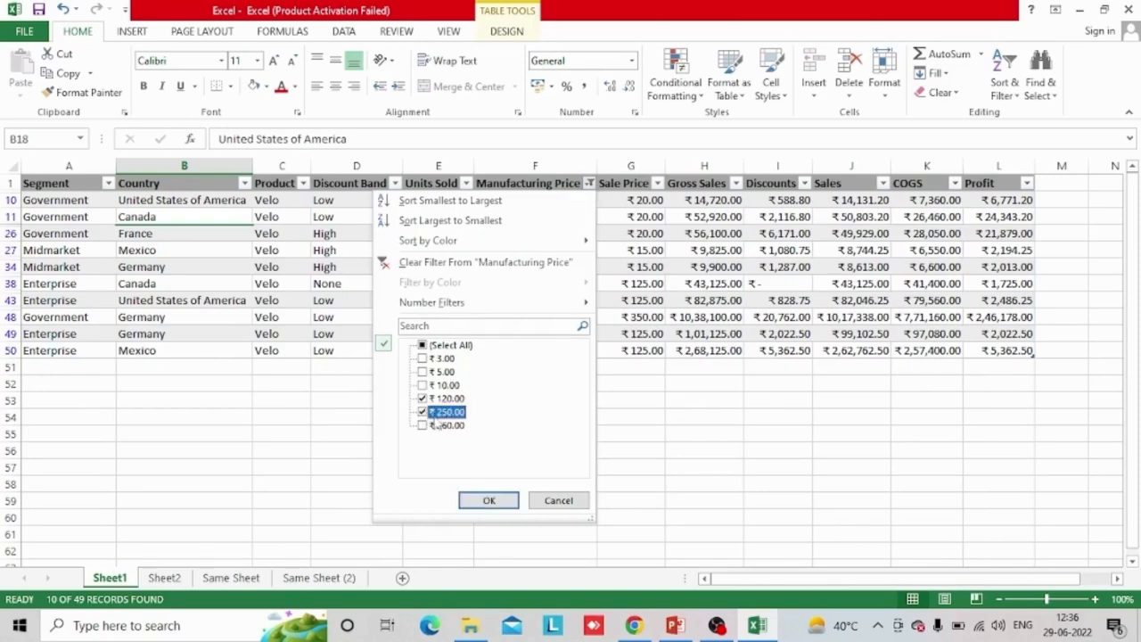
click(422, 426)
click(489, 500)
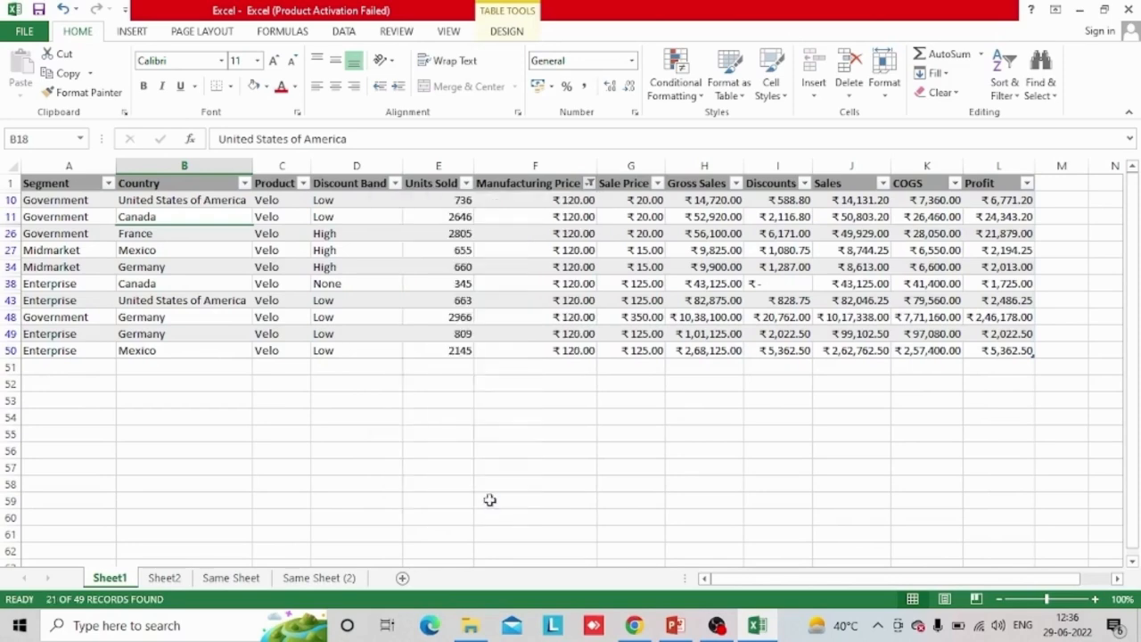
click(487, 501)
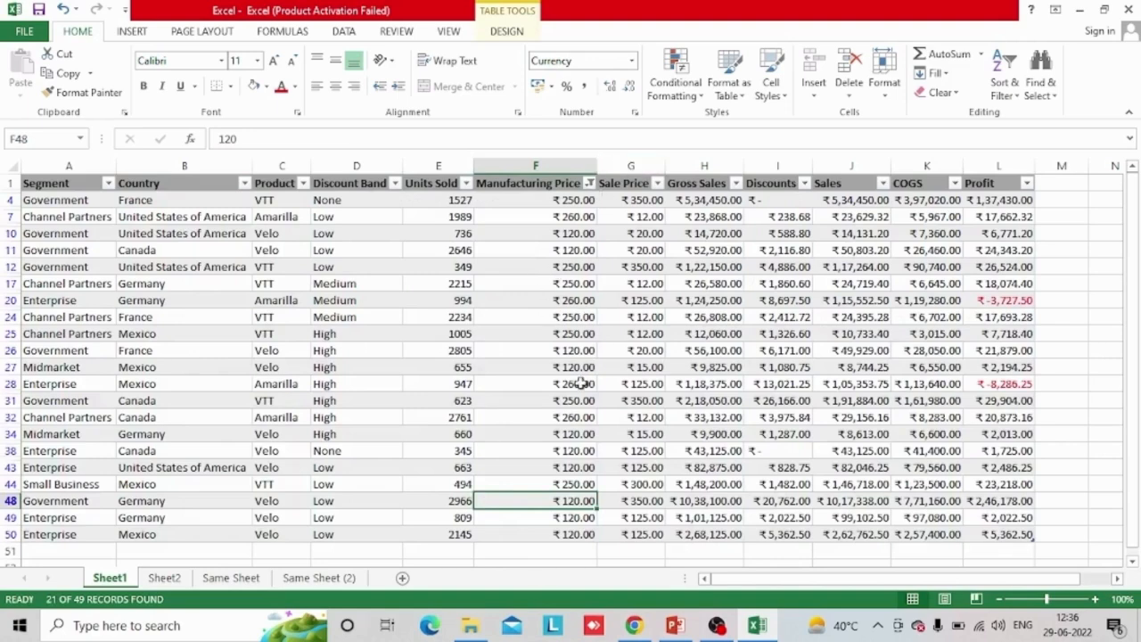
Include all values in the Manufacturing Price filter again and select the Units Sold cell in row 13
click(590, 183)
click(423, 345)
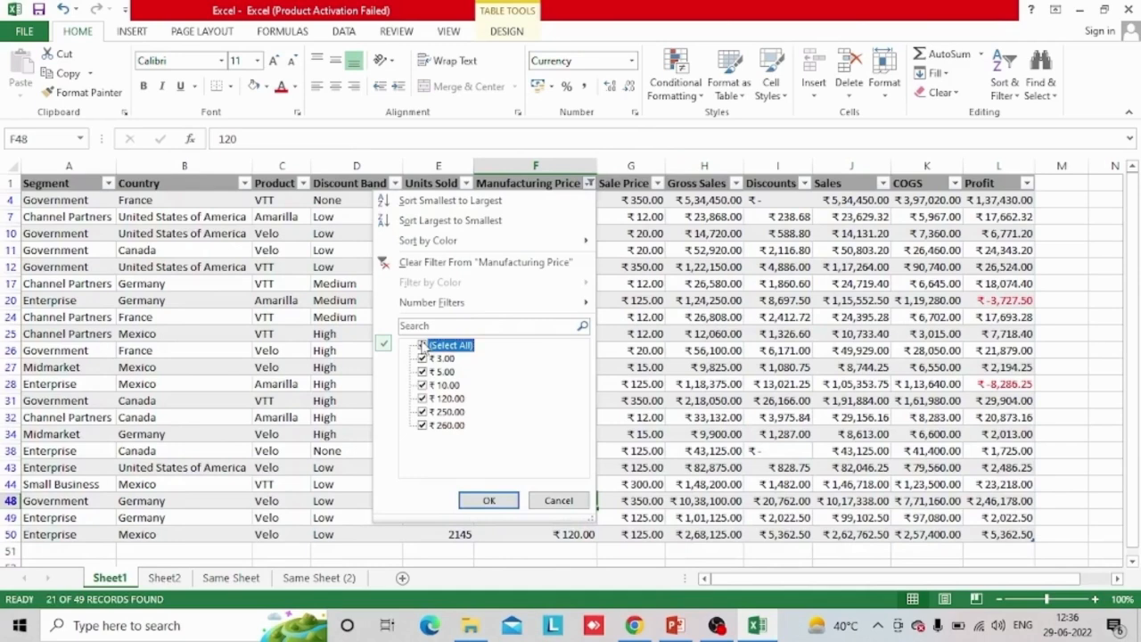
click(488, 501)
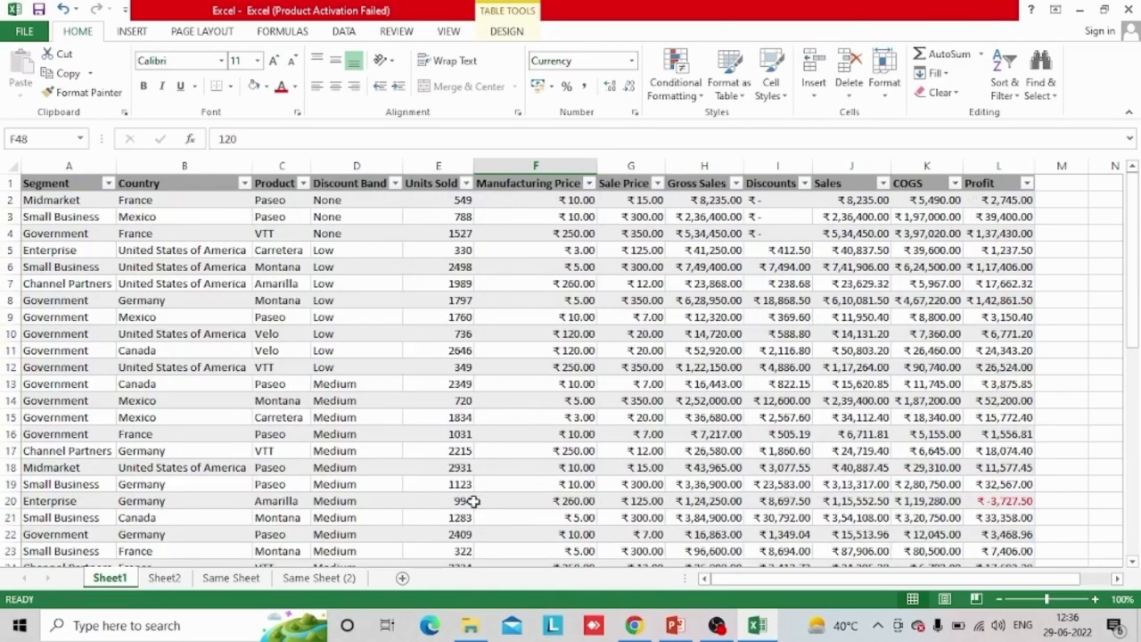
click(413, 385)
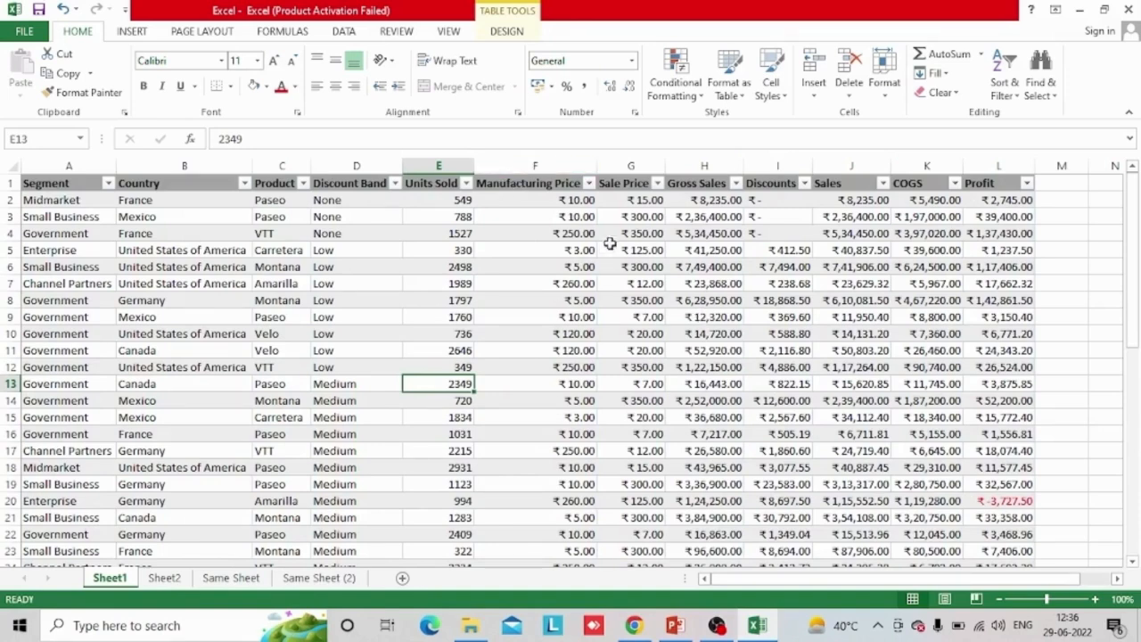
Filter the Manufacturing Price column to show only ₹ 120.00
click(588, 183)
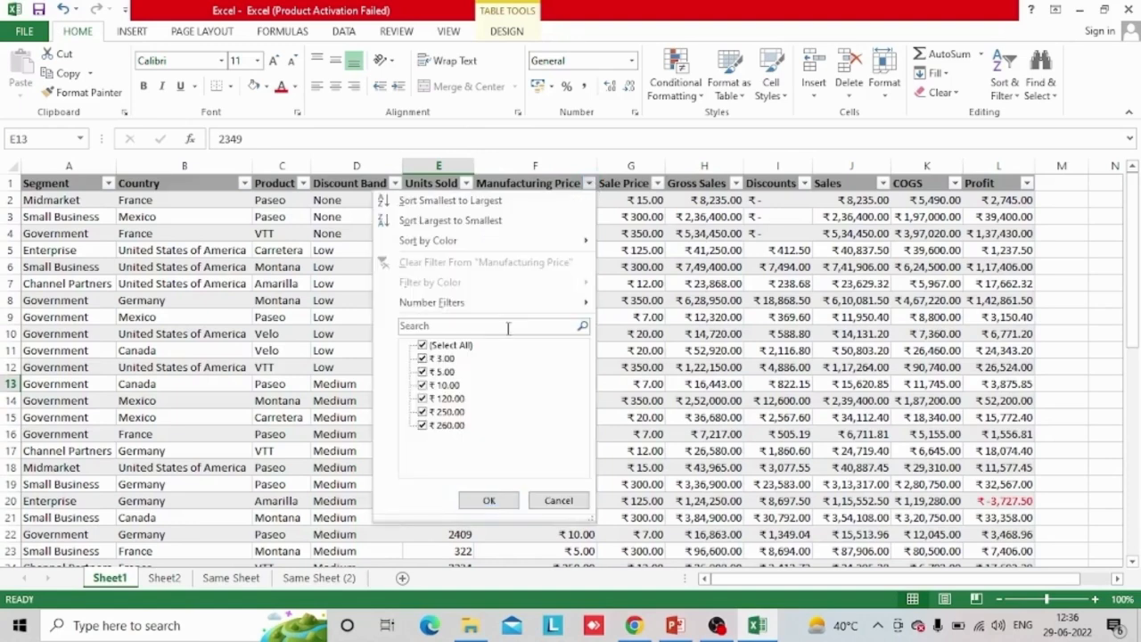
click(423, 346)
click(423, 399)
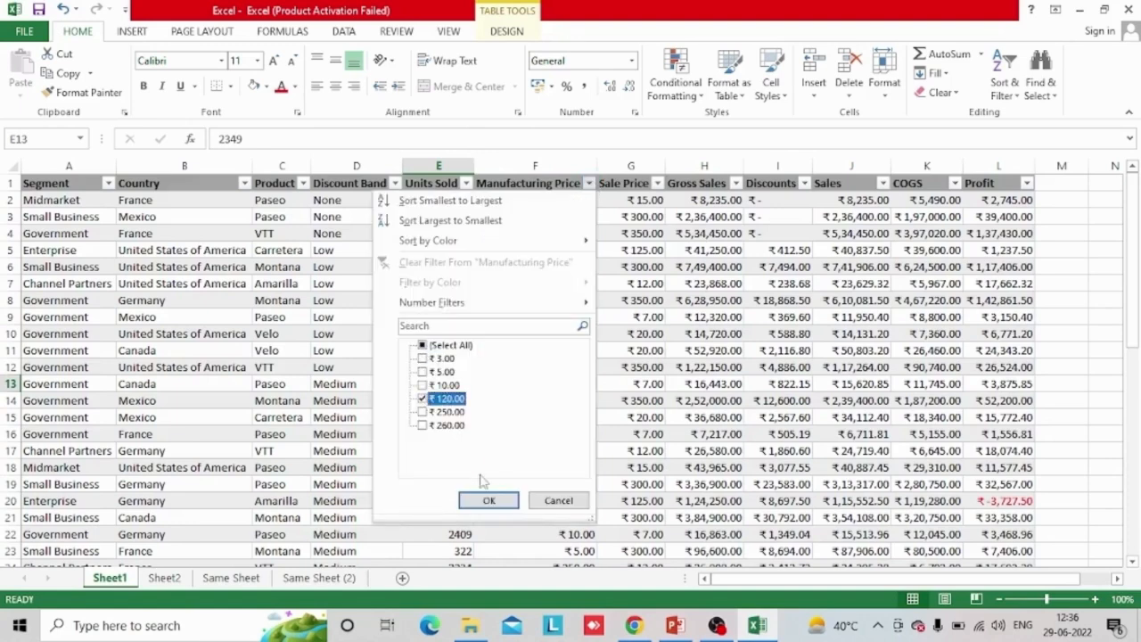
click(472, 503)
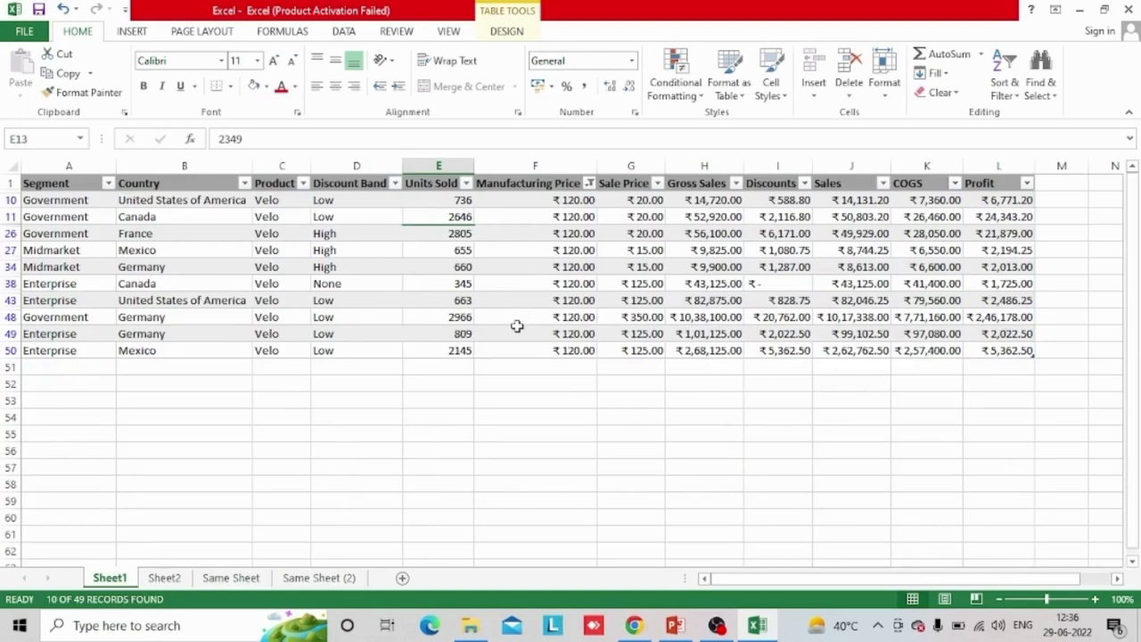
Remove the ₹ 120.00 restriction from the Manufacturing Price filter and select the price cell in row 2
click(589, 183)
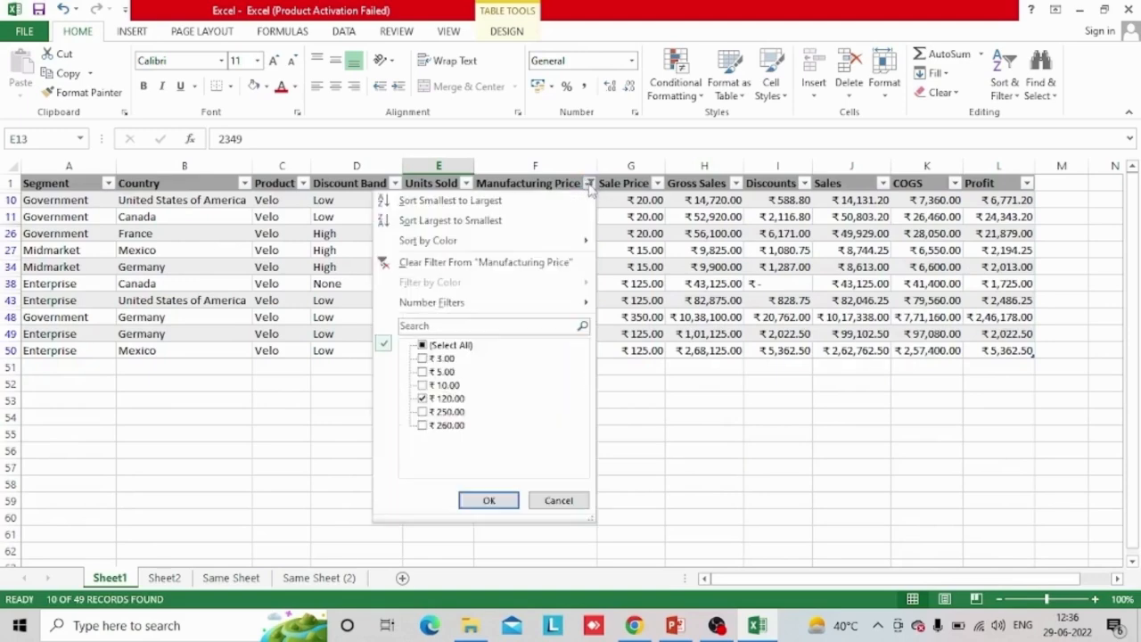
click(423, 346)
click(487, 499)
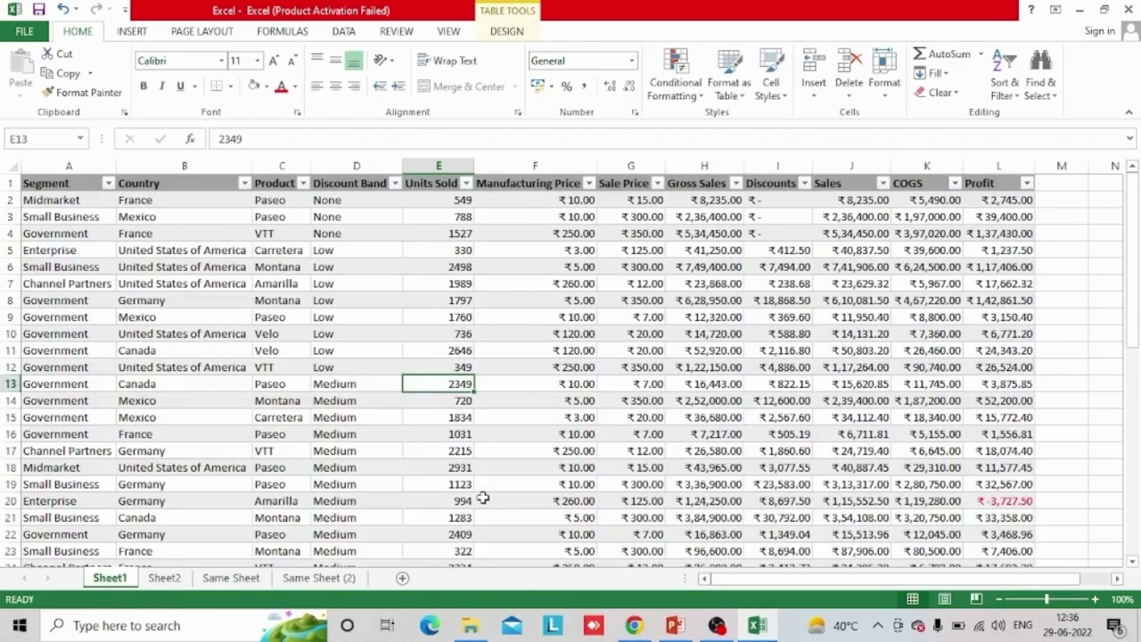
click(555, 200)
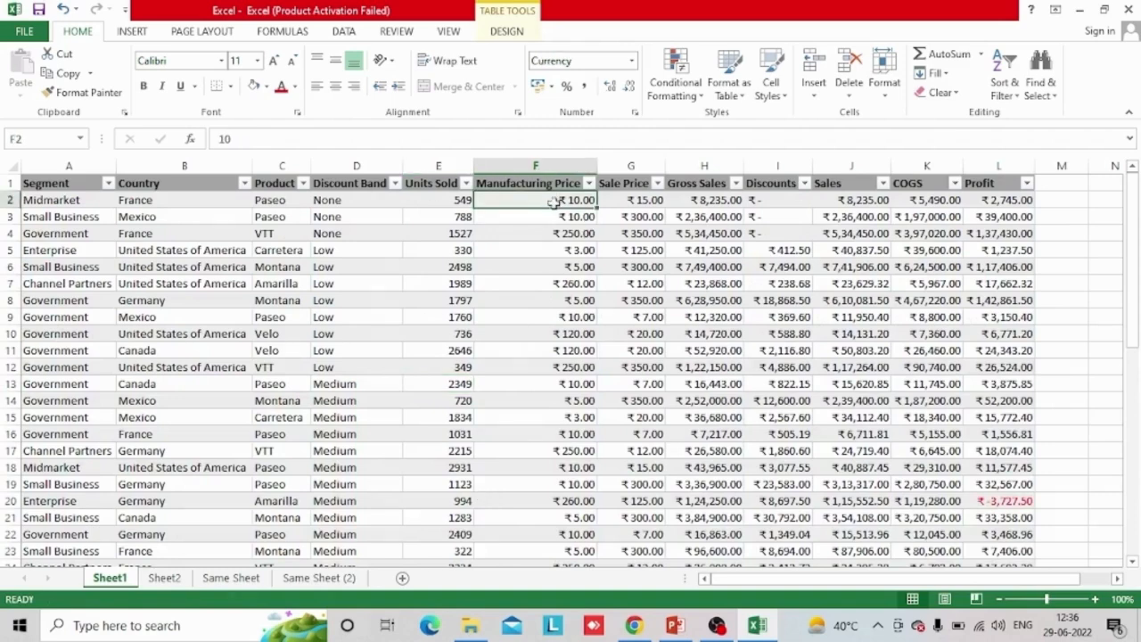
Select the alternate rows 2, 4, 6 and 8 together, and return to a single cell, F13
click(9, 199)
ctrl+click(7, 234)
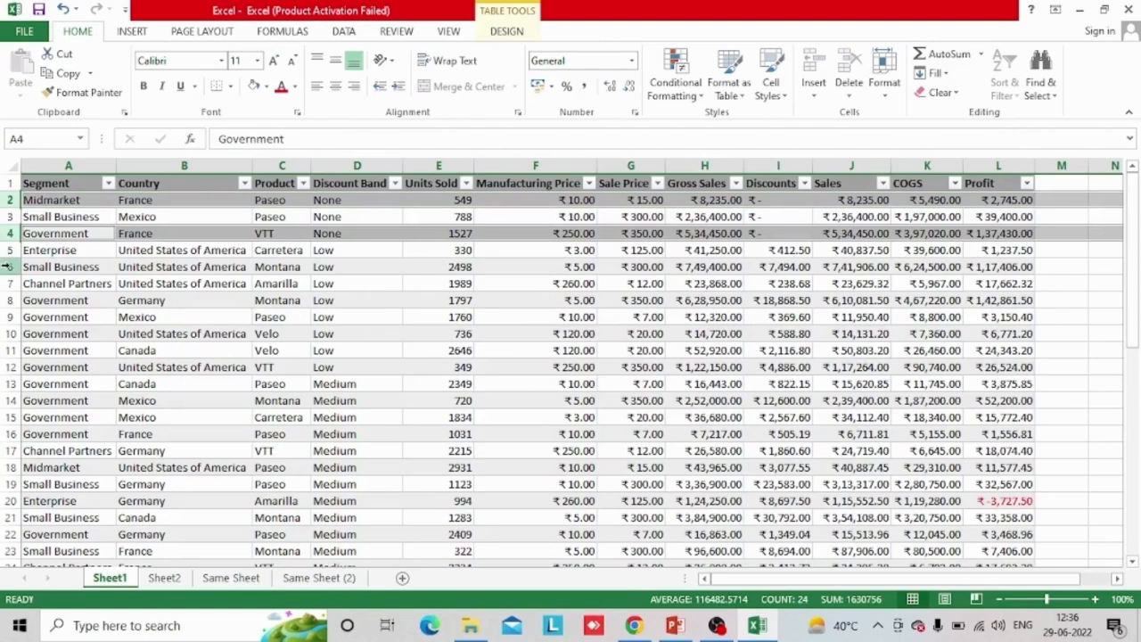
ctrl+click(7, 266)
ctrl+click(7, 301)
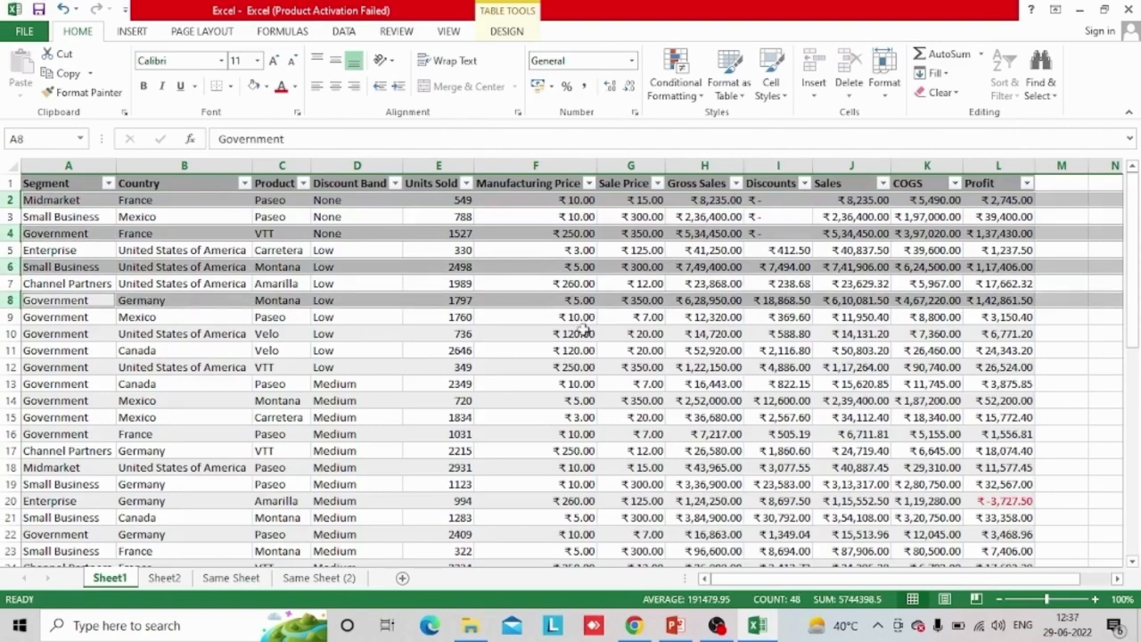
click(566, 384)
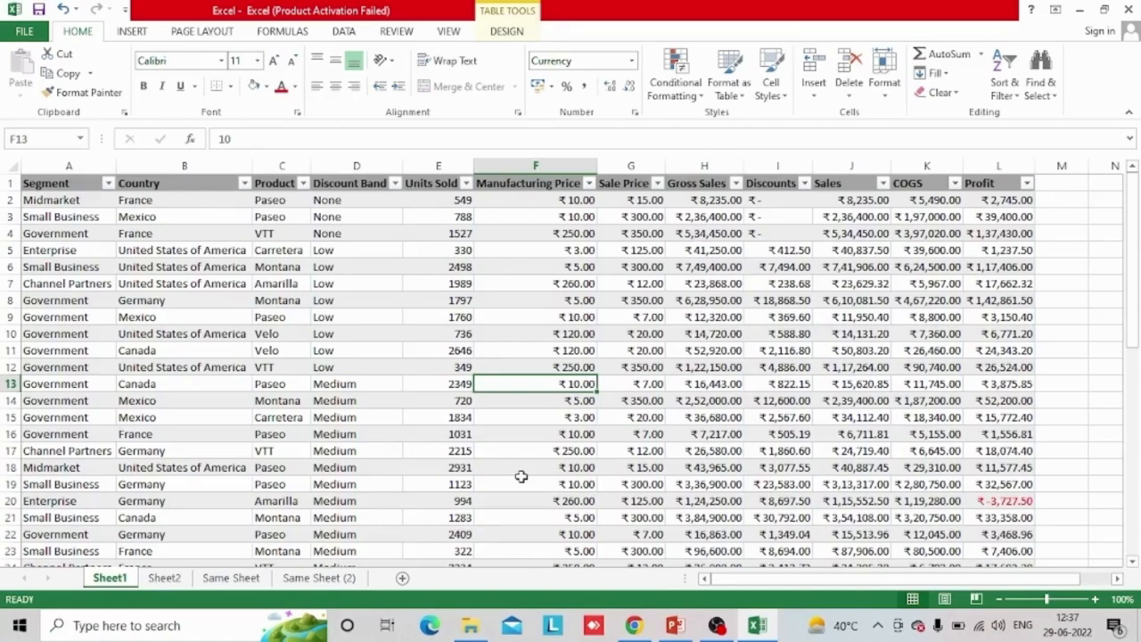
Review the Formatting Lists as Table slide in PowerPoint, return to Excel and view the Segment column's filter options
key(alt+Tab)
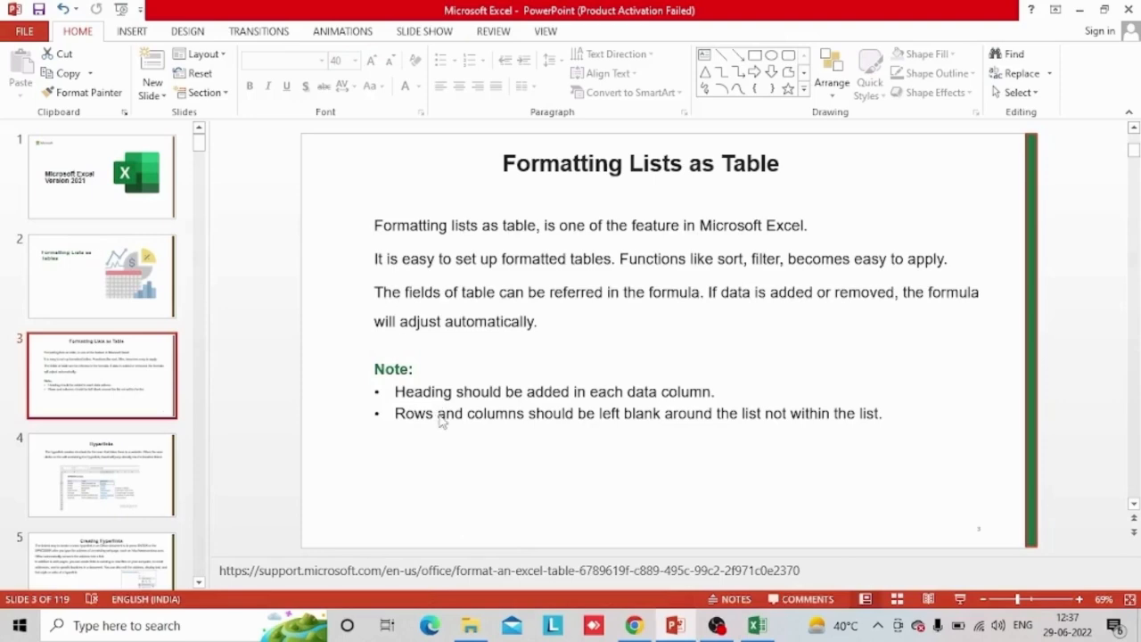
key(alt+Tab)
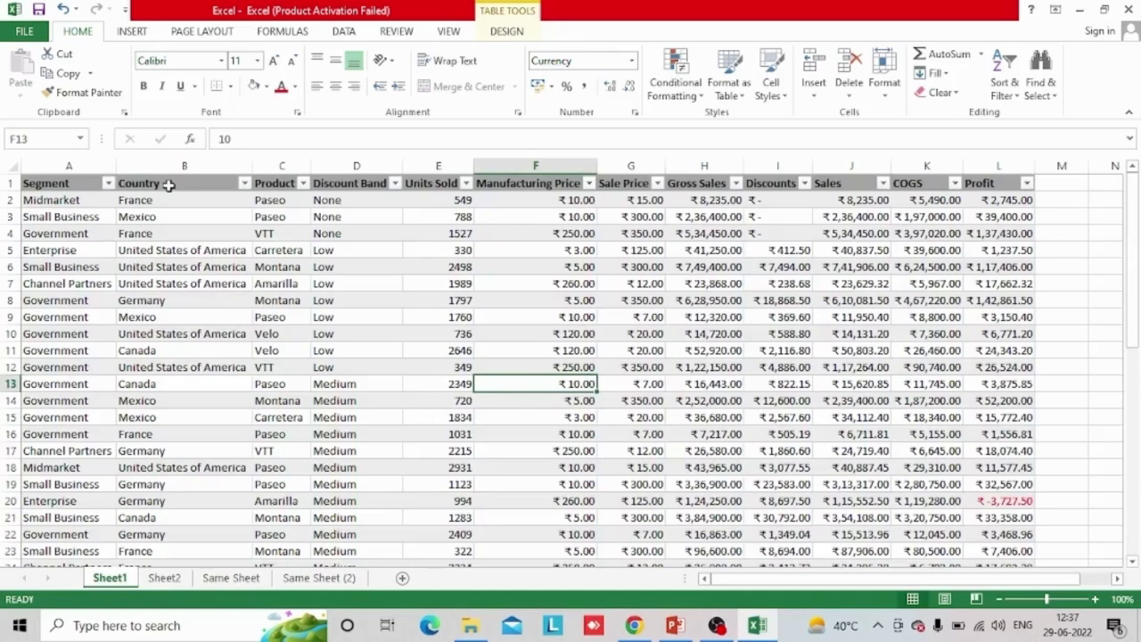
click(108, 184)
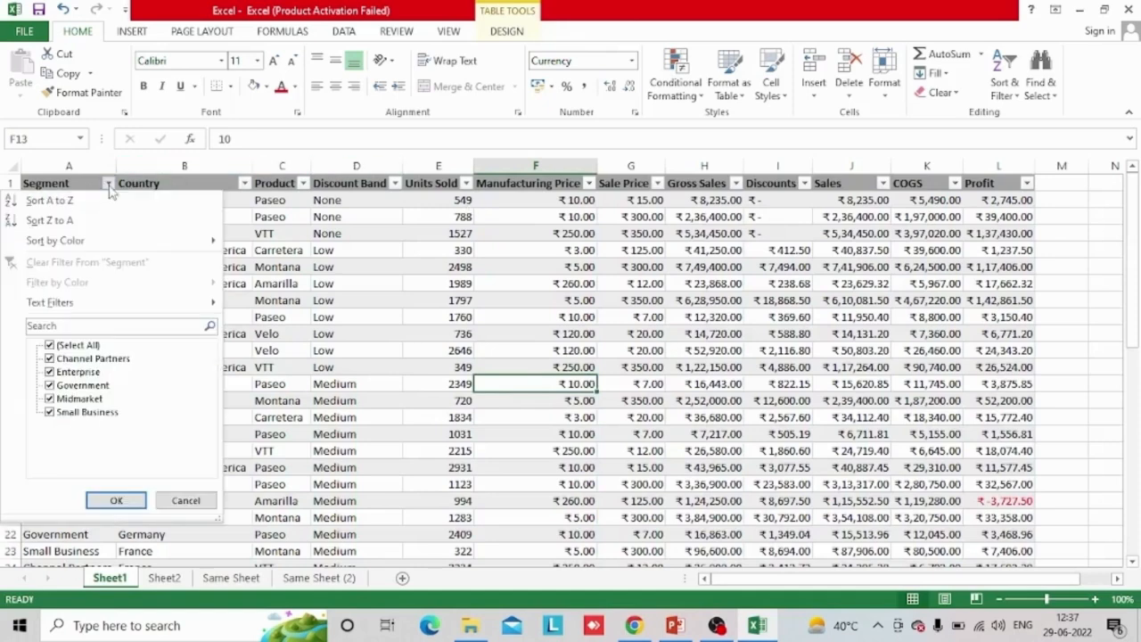
click(109, 186)
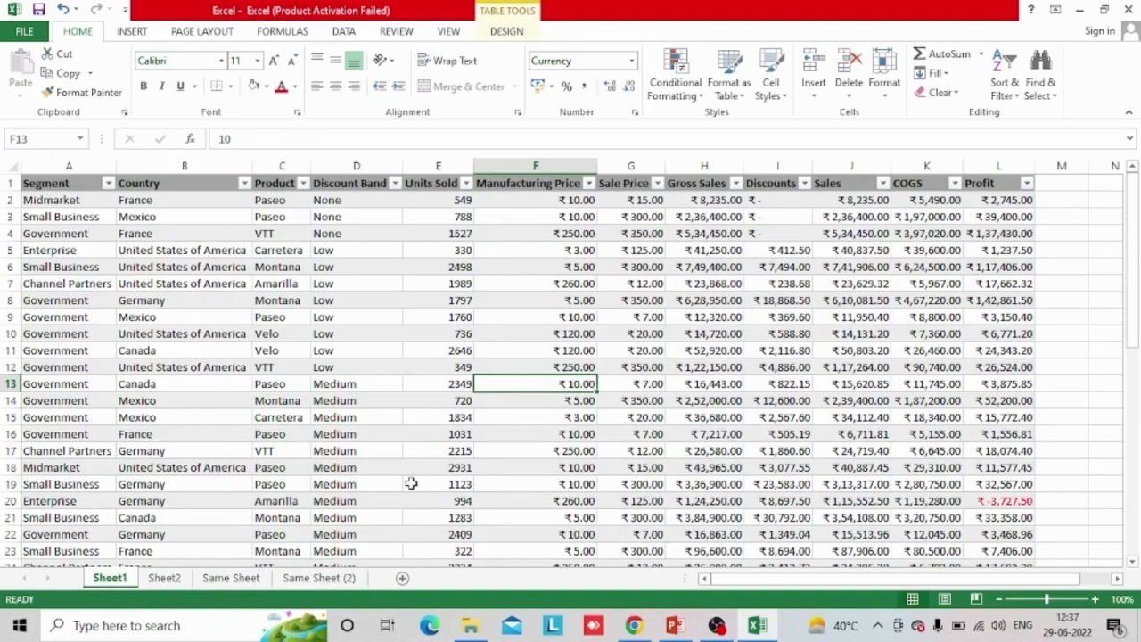
Examine the sales table's cells across its columns and up to the heading row, ending on the Discounts heading
key(Up)
key(Up)
key(Up)
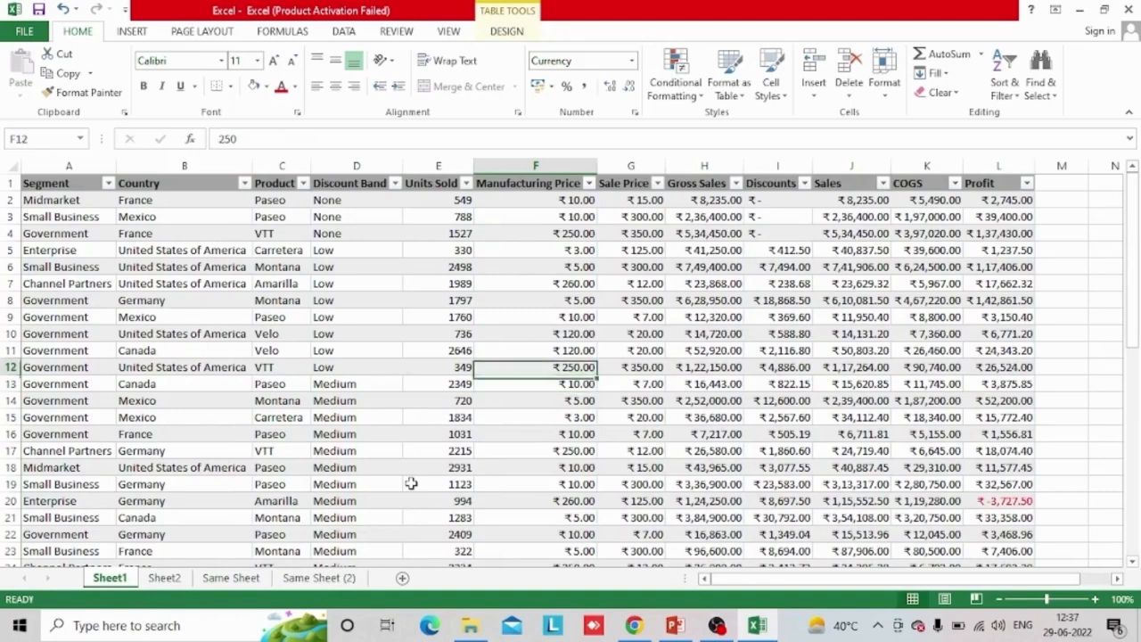
key(Left)
key(Left)
key(Left)
key(Left)
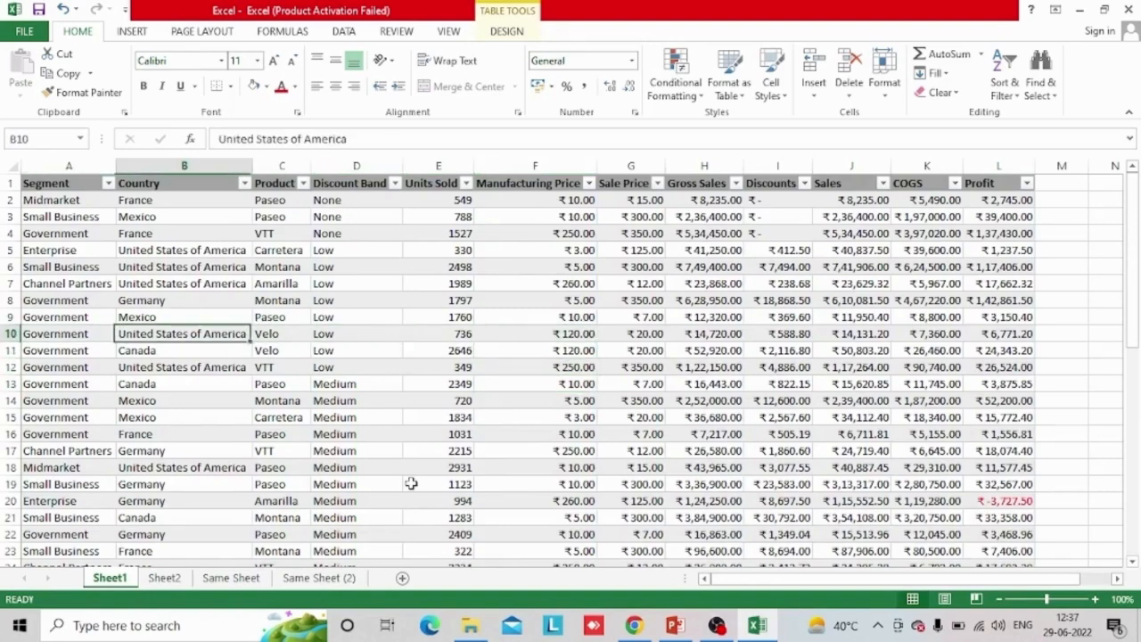
key(Right)
key(Right)
key(Right)
key(Right)
key(Right)
key(Right)
key(Right)
key(Right)
key(Right)
key(Right)
key(Right)
key(Left)
key(Left)
key(Left)
key(Left)
key(Left)
key(Left)
key(Left)
key(Left)
key(Left)
key(Left)
key(Up)
key(Up)
key(Down)
click(694, 201)
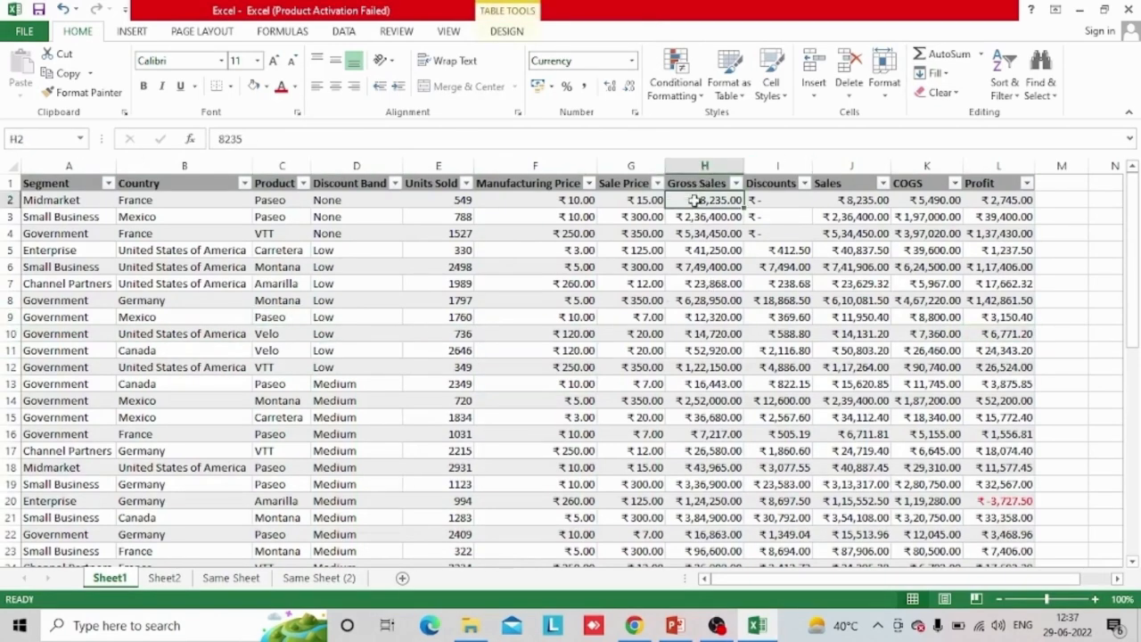
click(794, 250)
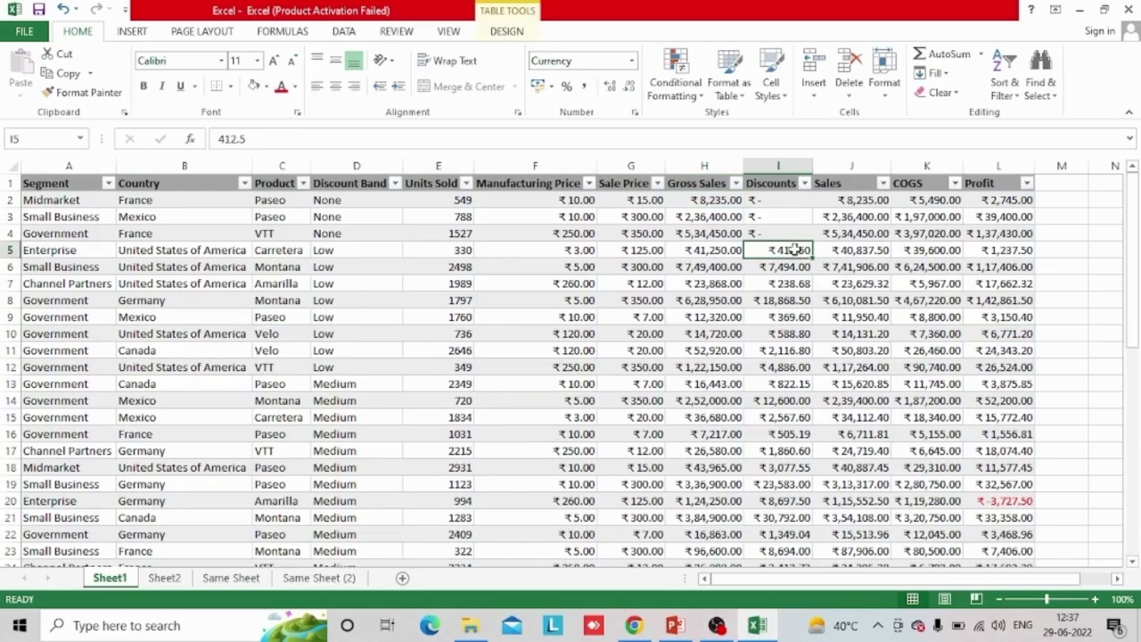
key(Up)
key(Up)
key(Up)
key(Up)
Reread the slide's notes on list layout in PowerPoint and return to Excel to check the Country column
key(alt+Tab)
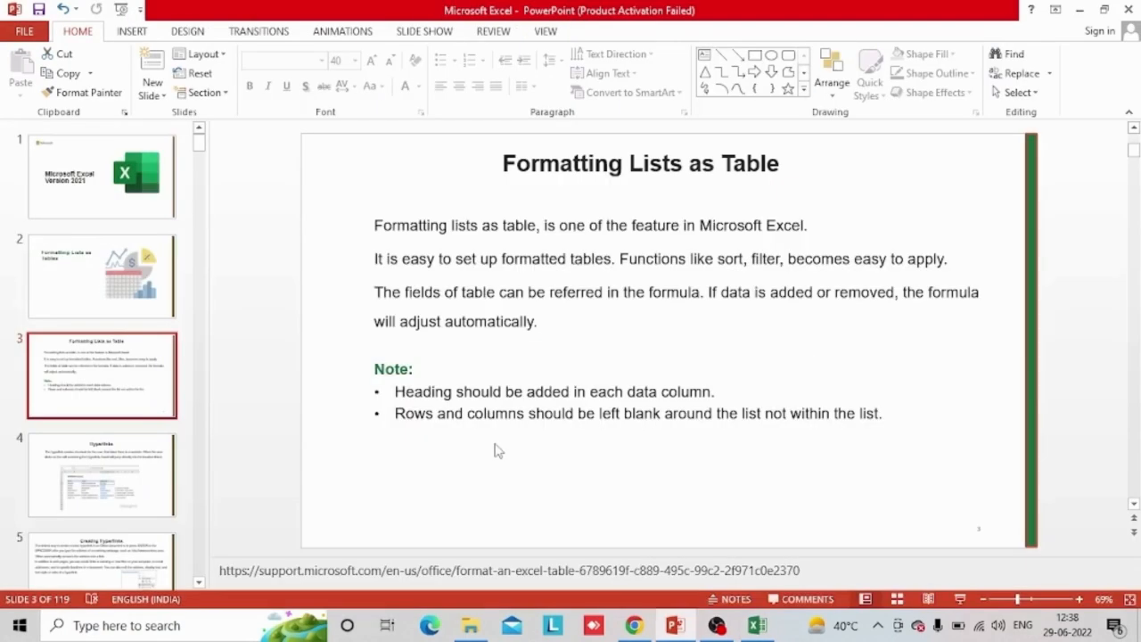
key(alt+Tab)
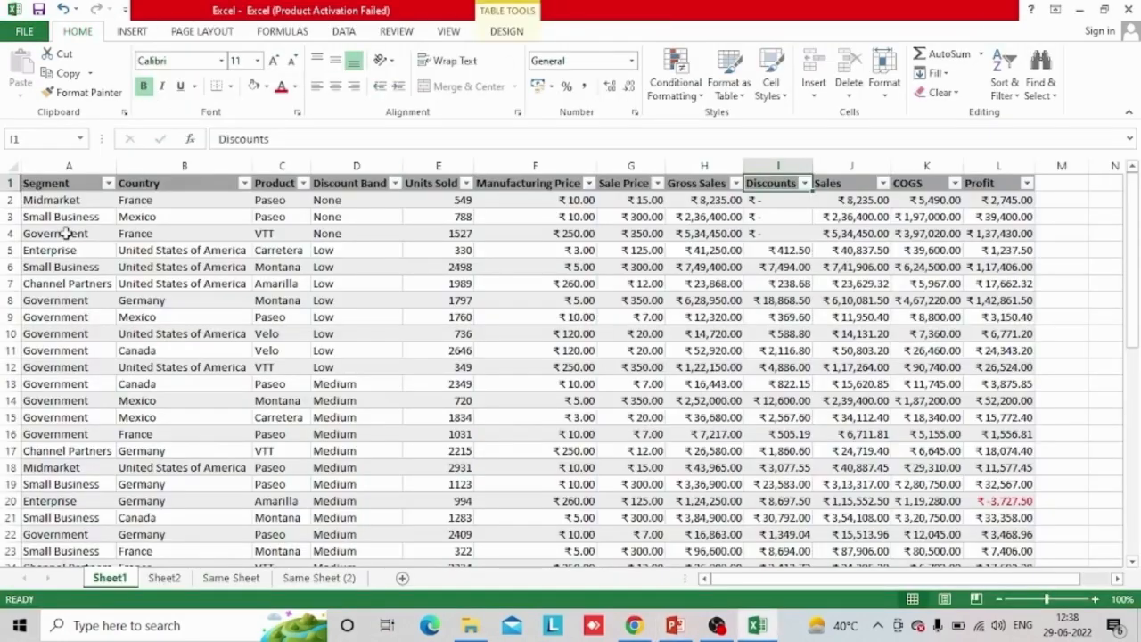
click(182, 484)
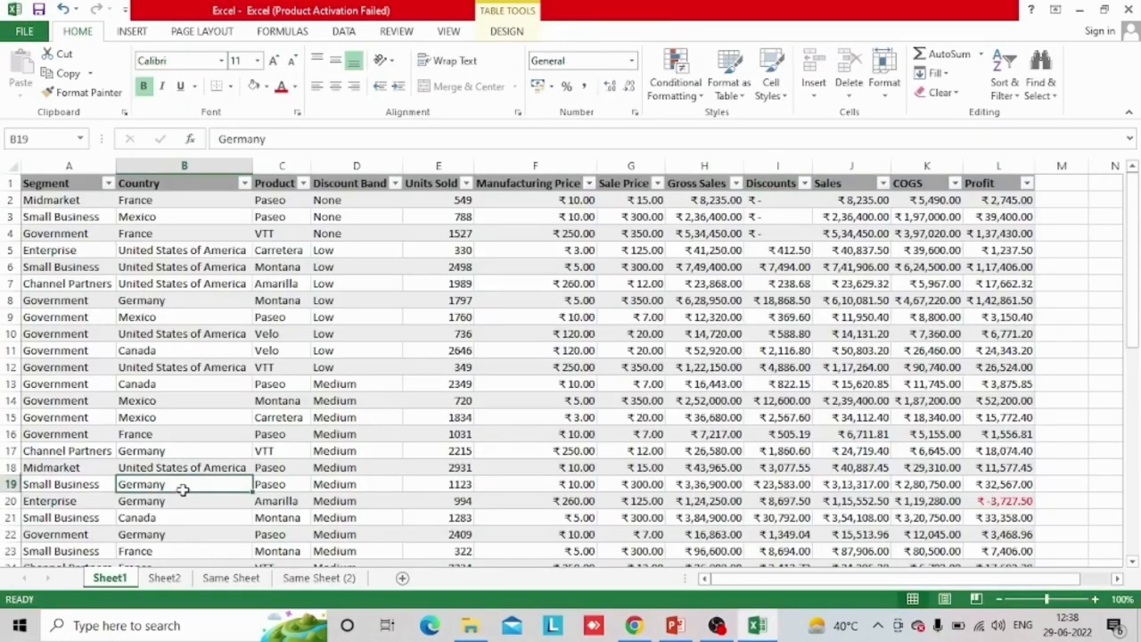
click(133, 248)
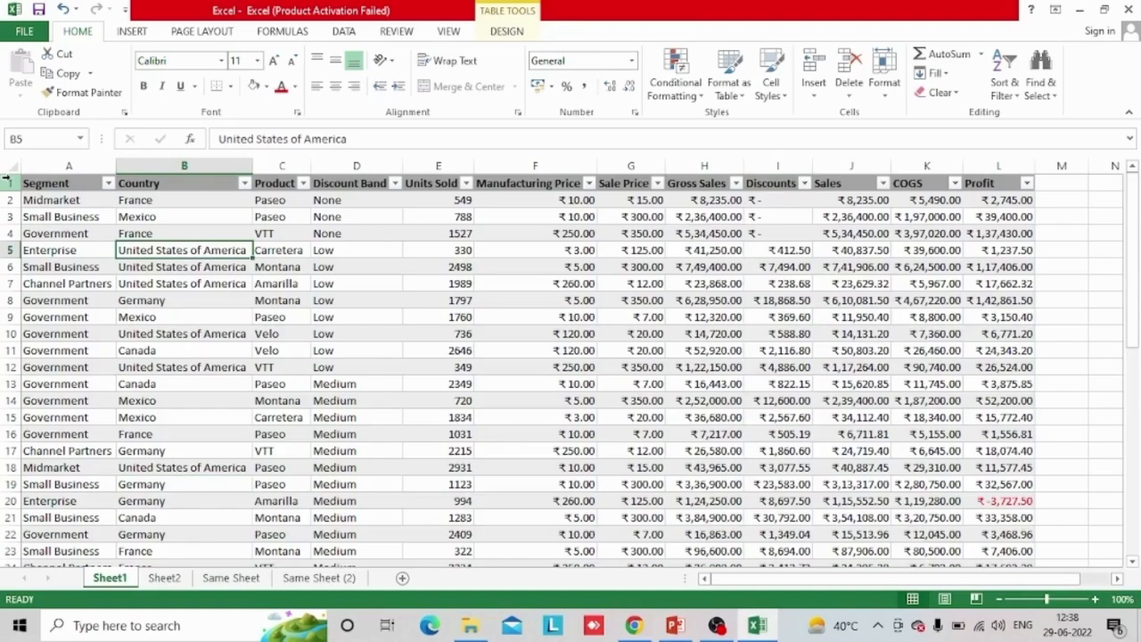
Select all table rows from the header row to row 50 and apply the dark-blue-header banded Medium table style
click(8, 182)
key(ctrl+shift+Down)
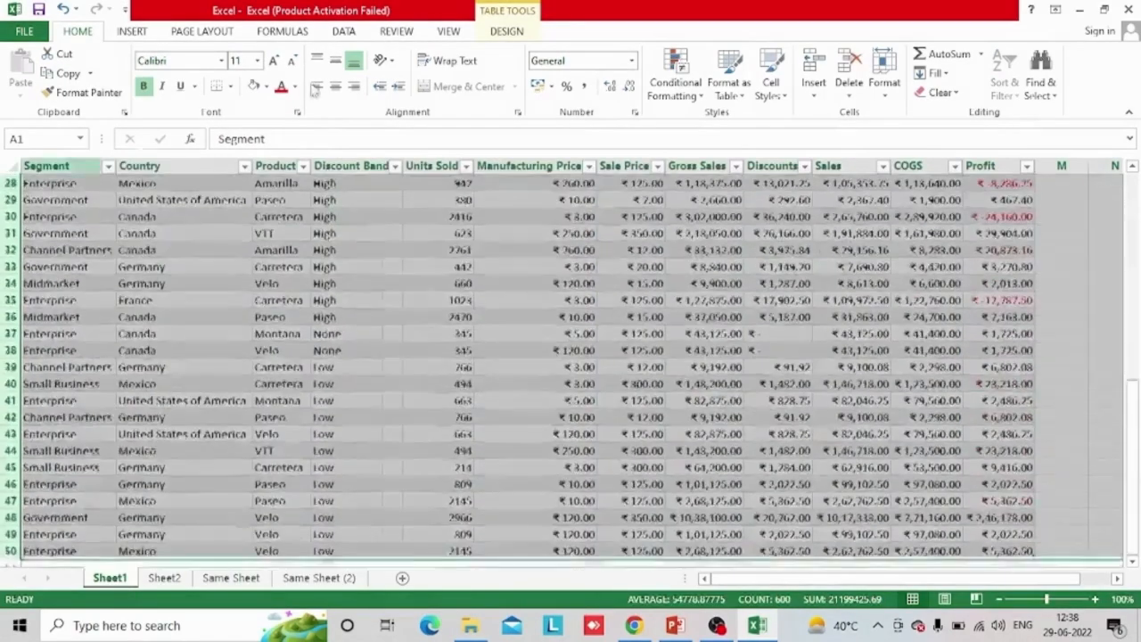
click(728, 89)
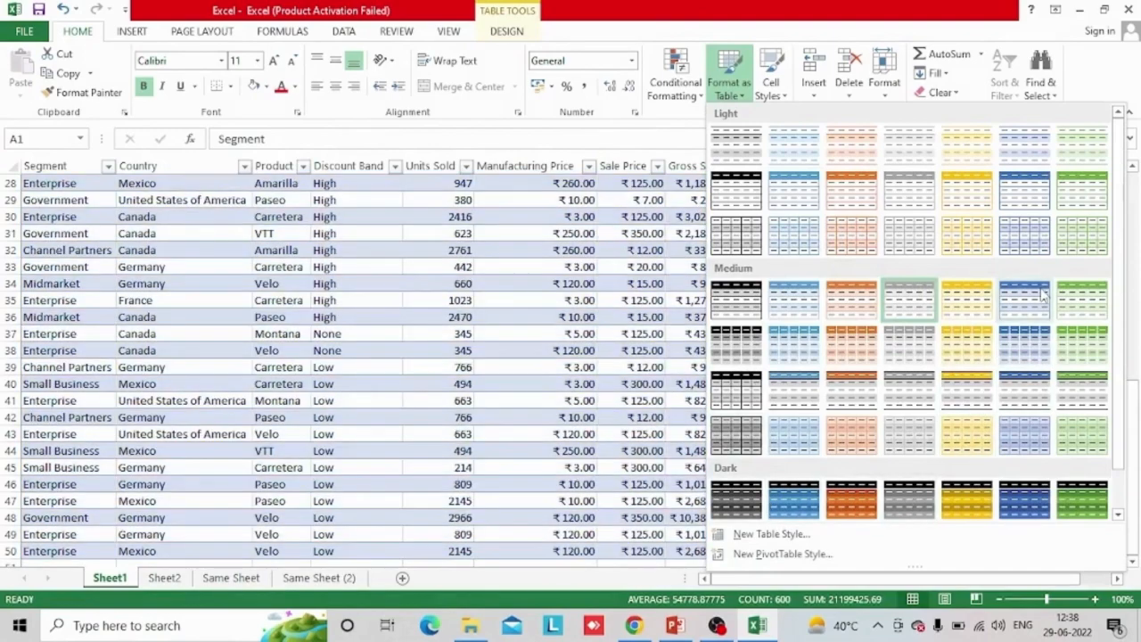
click(1039, 288)
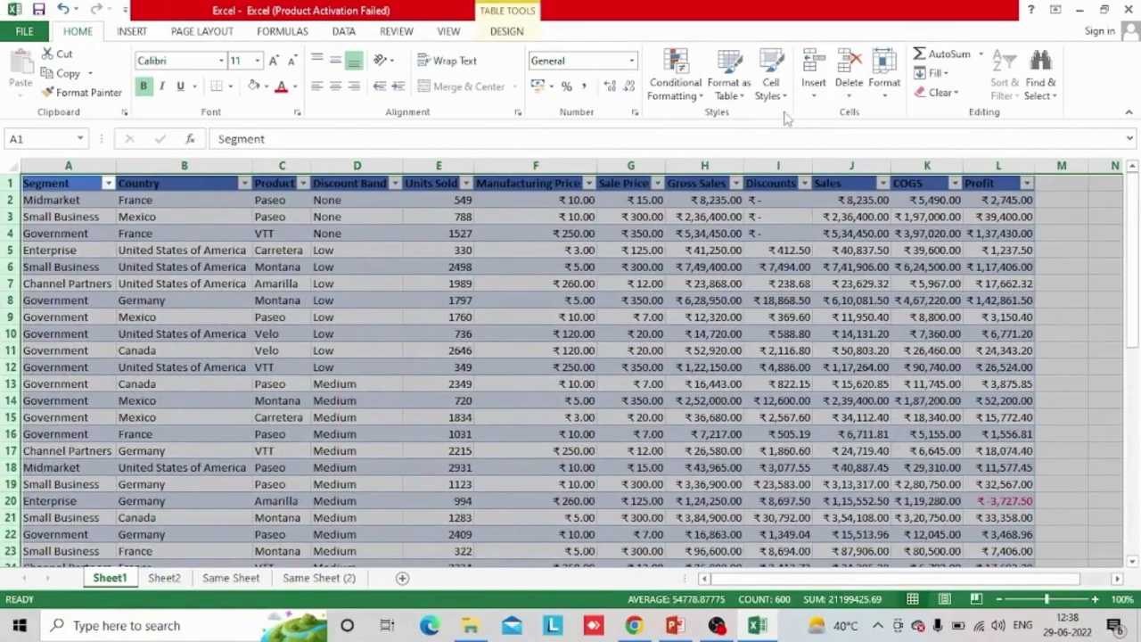
View the settings for creating a new table style and close them without creating one
click(731, 89)
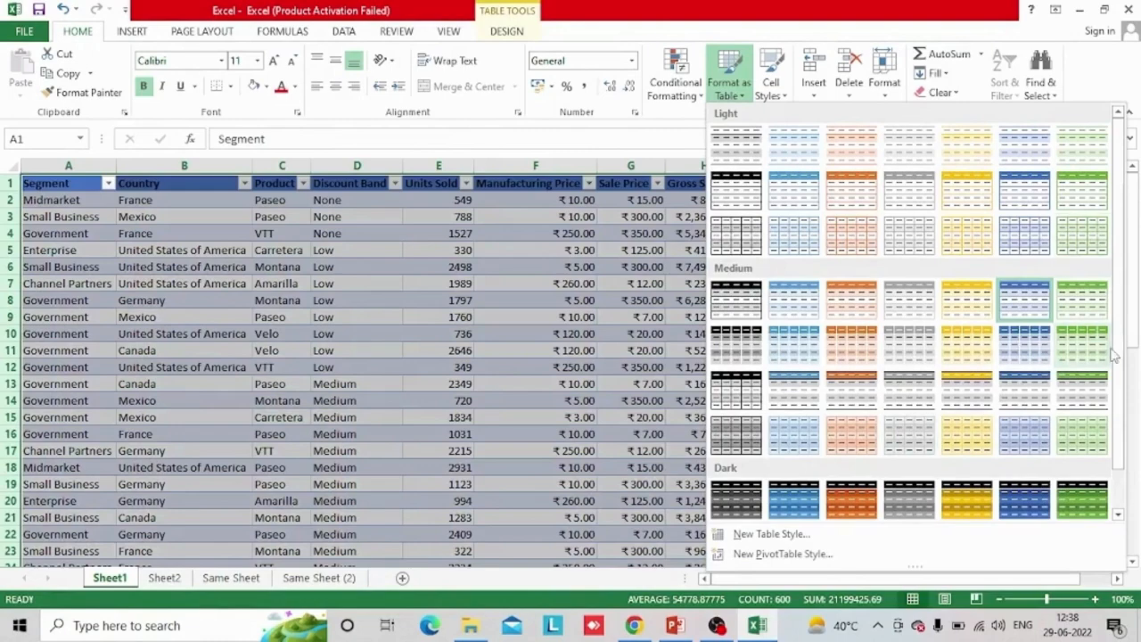
scroll(1114, 392, down, 1)
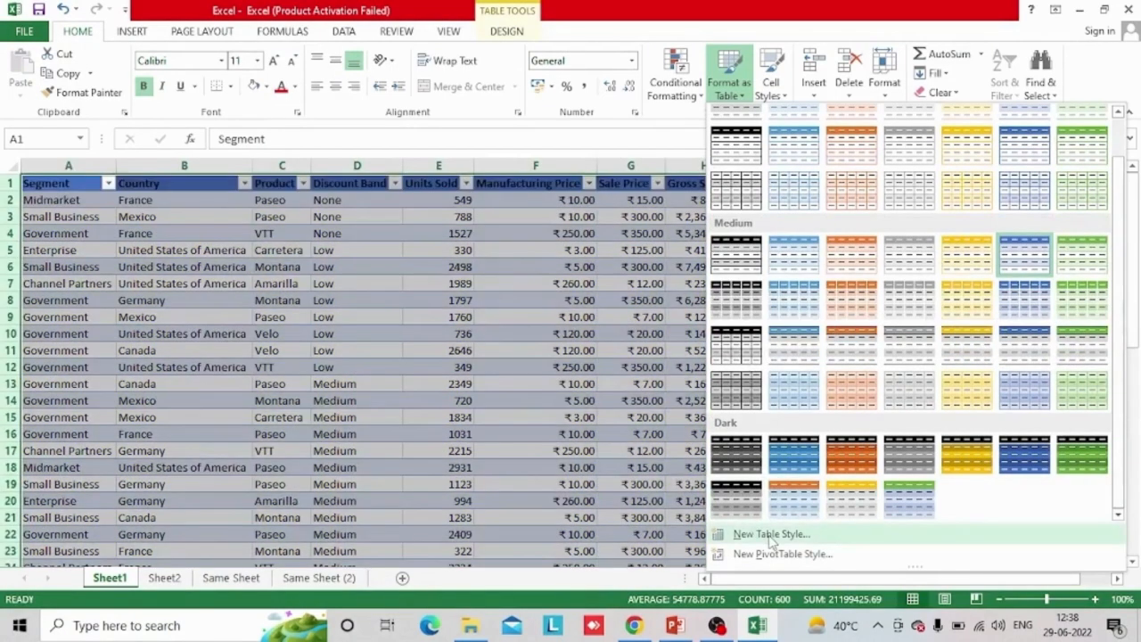
click(769, 540)
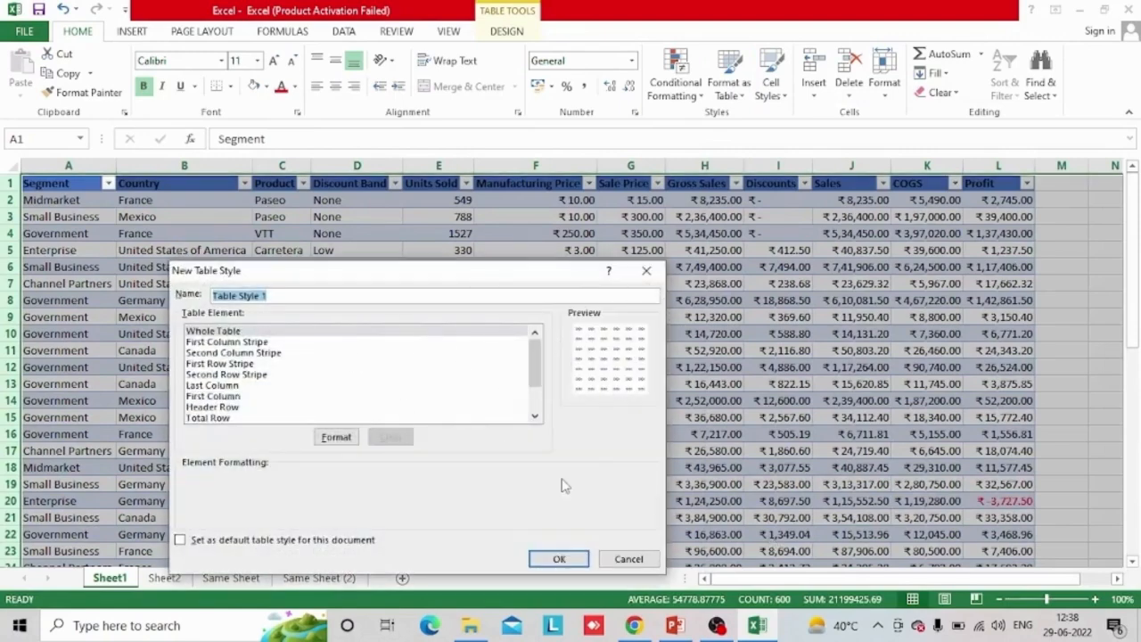
click(629, 560)
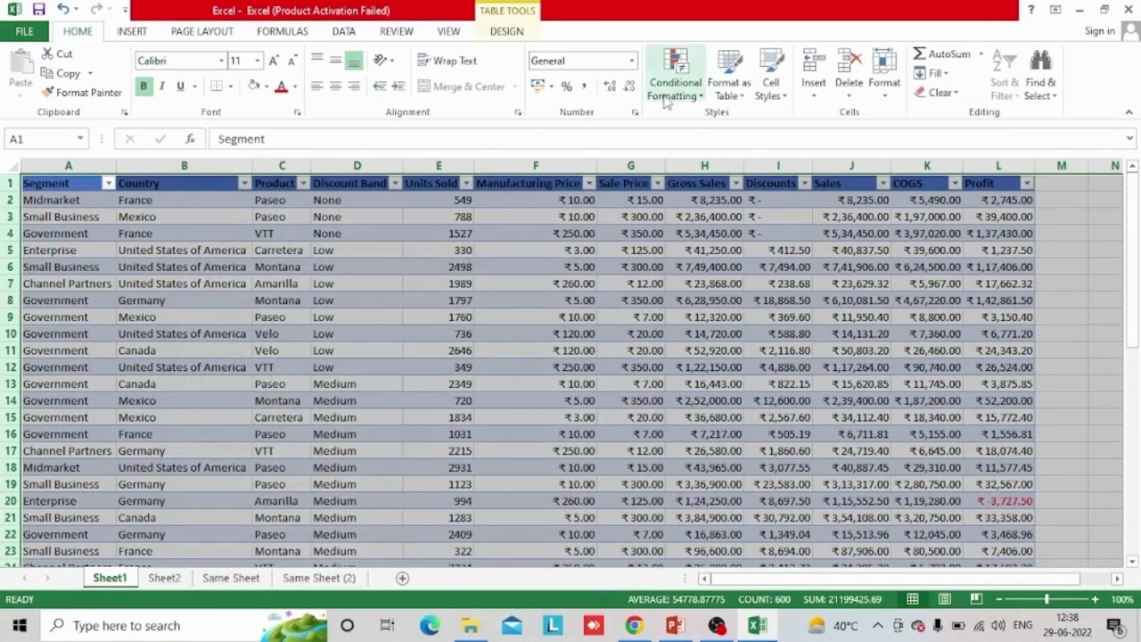
Format the table with the light blue banded style from the Light group and select the Discount Band cell in row 15
click(729, 82)
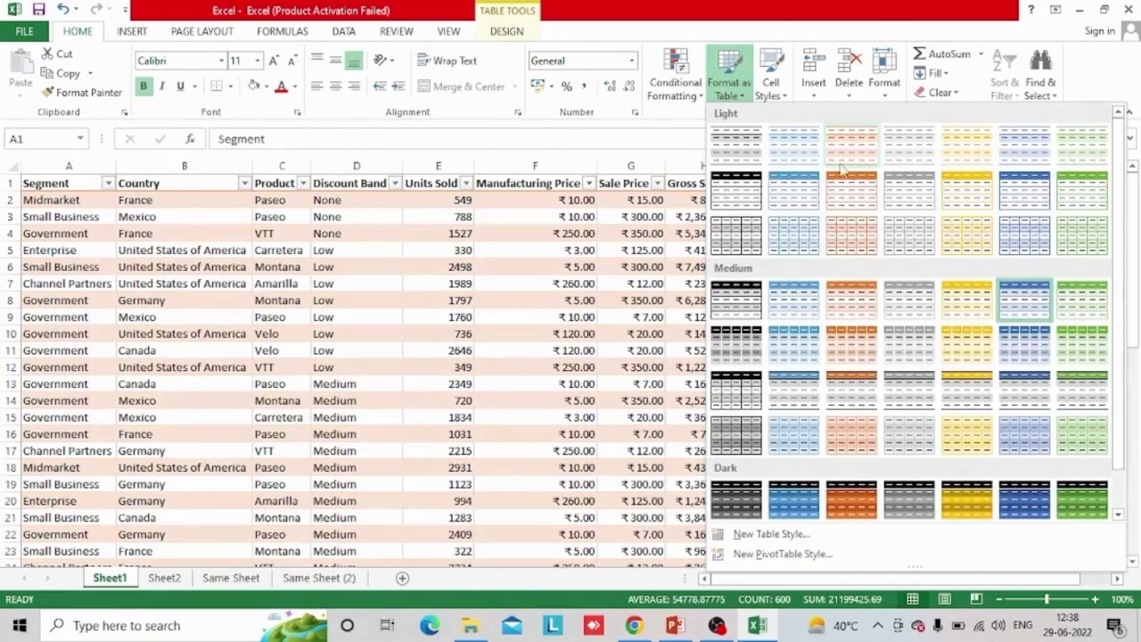
click(794, 143)
click(350, 416)
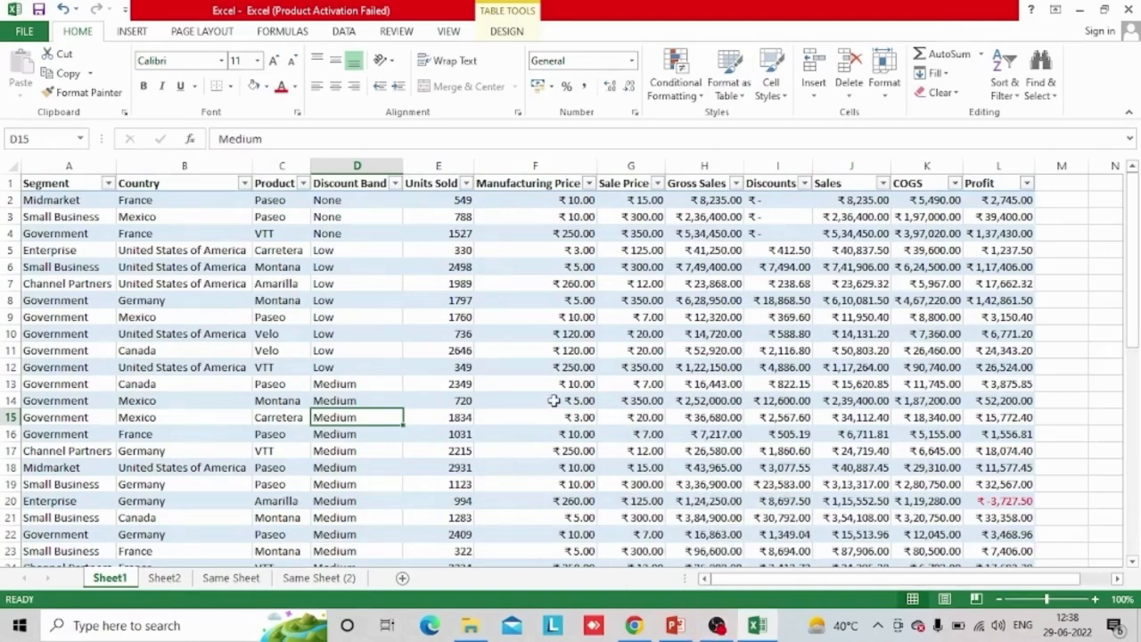
Switch to the Formatting Lists as Table slide in PowerPoint
key(alt+Tab)
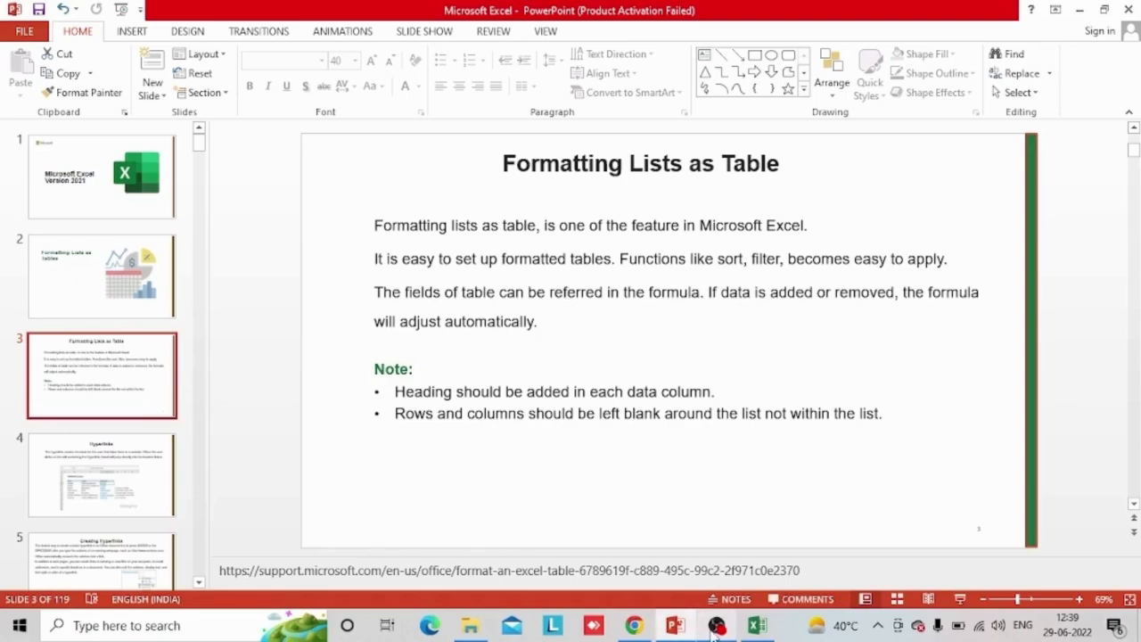
mouse_move(713, 632)
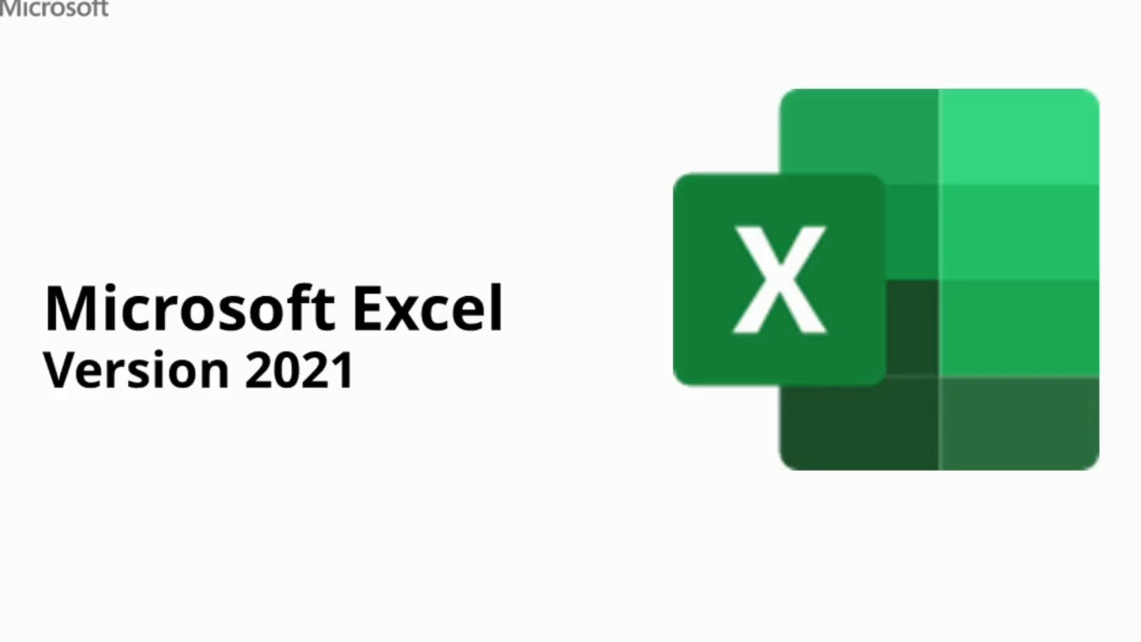
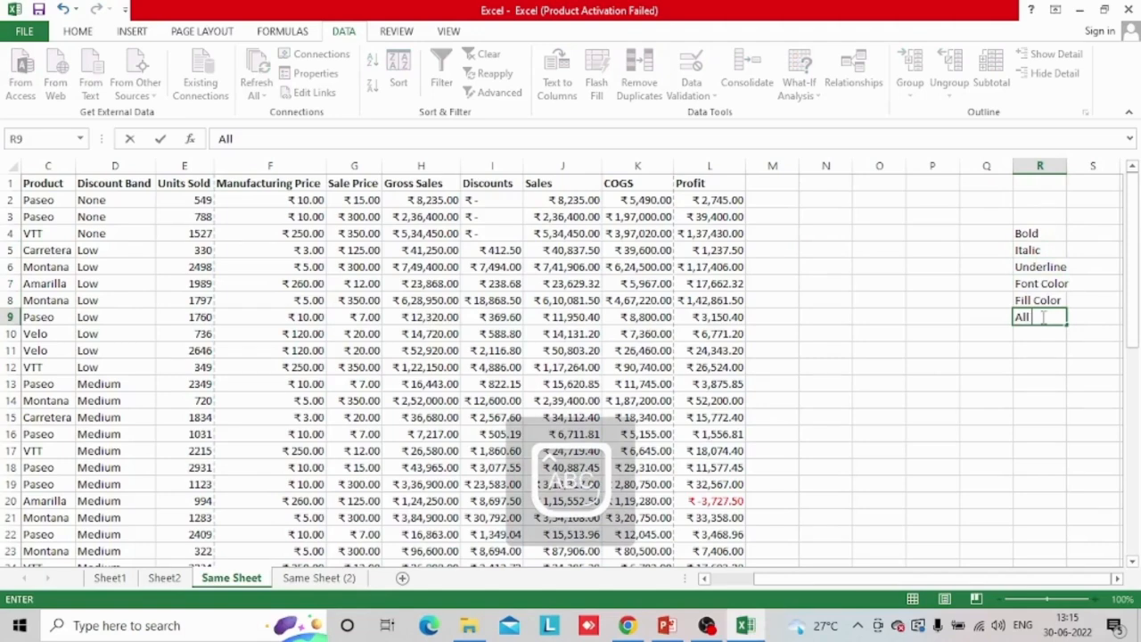
Complete the list of formatting options with All Border in R9 and No Border in R10, and return to Bold in R4
key(Return)
text(No Border)
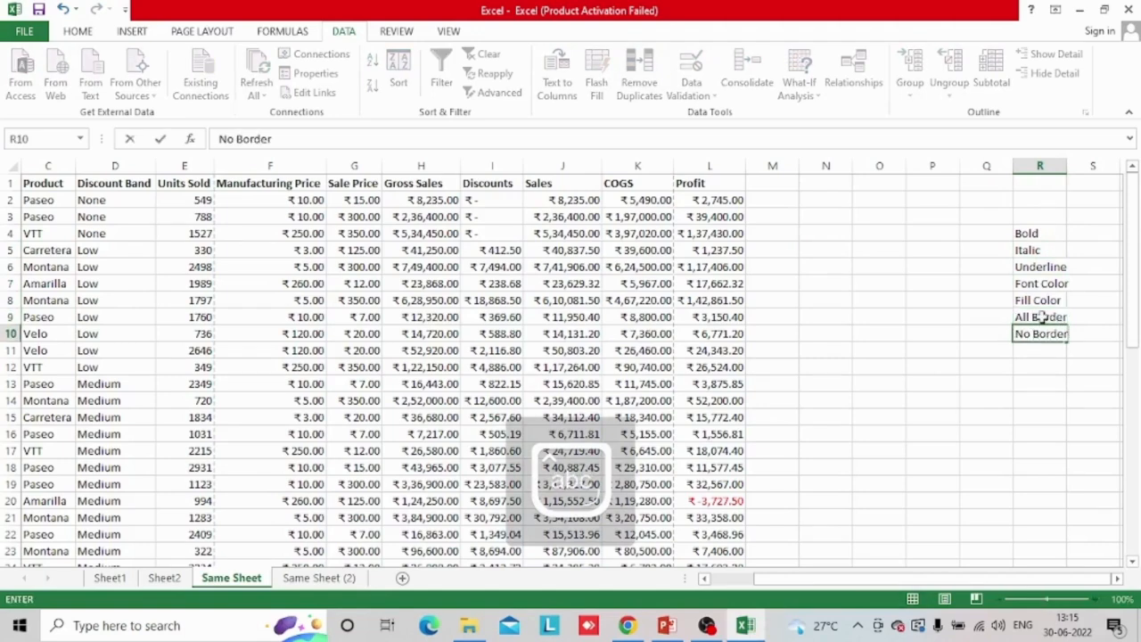
key(Return)
key(Up)
key(Up)
key(Up)
key(Up)
key(Up)
key(Up)
key(Up)
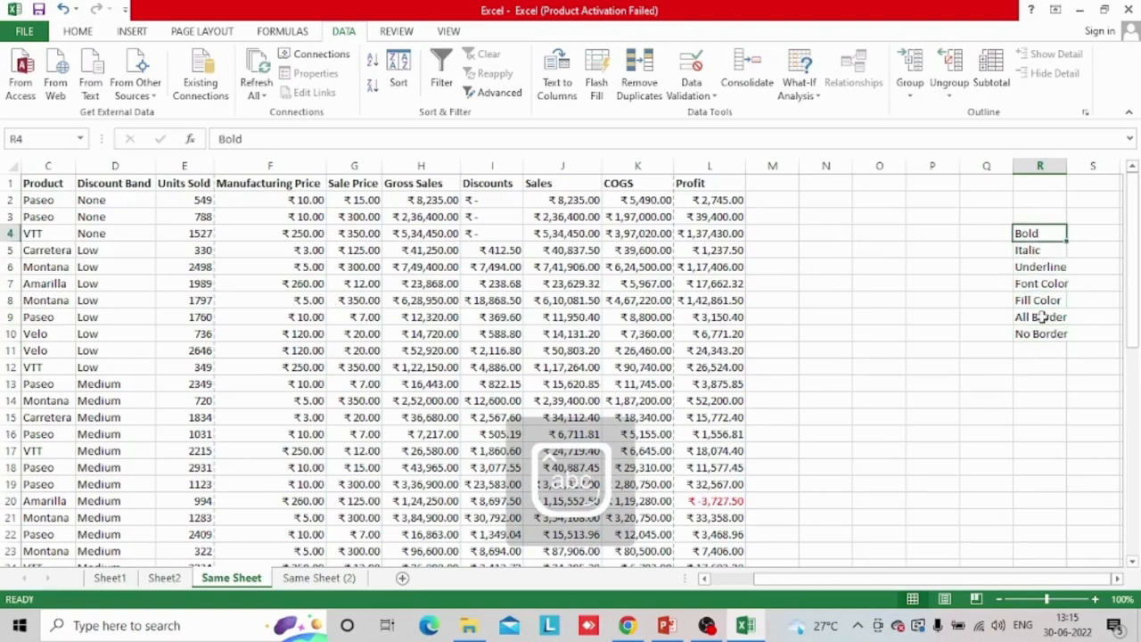
drag(790, 204, 817, 220)
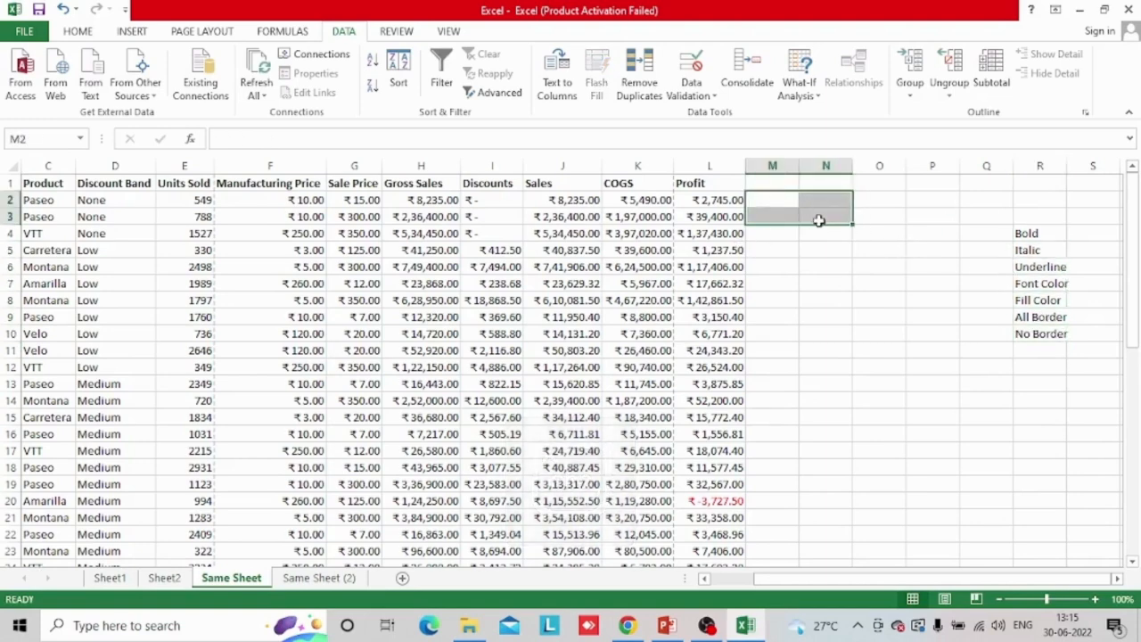
click(817, 220)
click(1042, 233)
drag(1043, 233, 1039, 335)
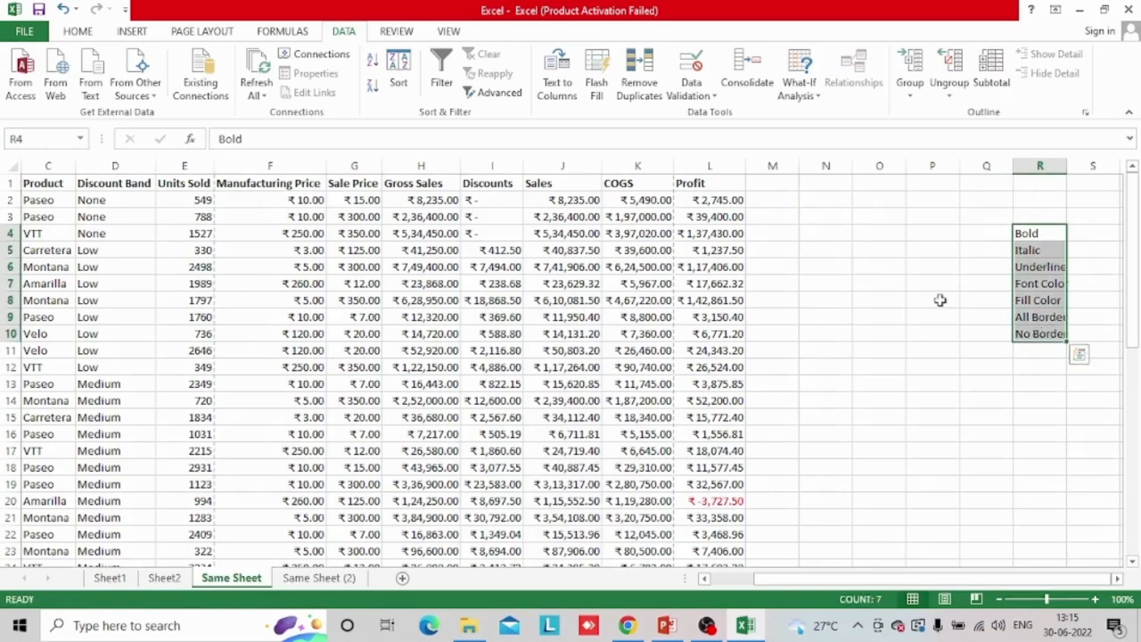
click(830, 215)
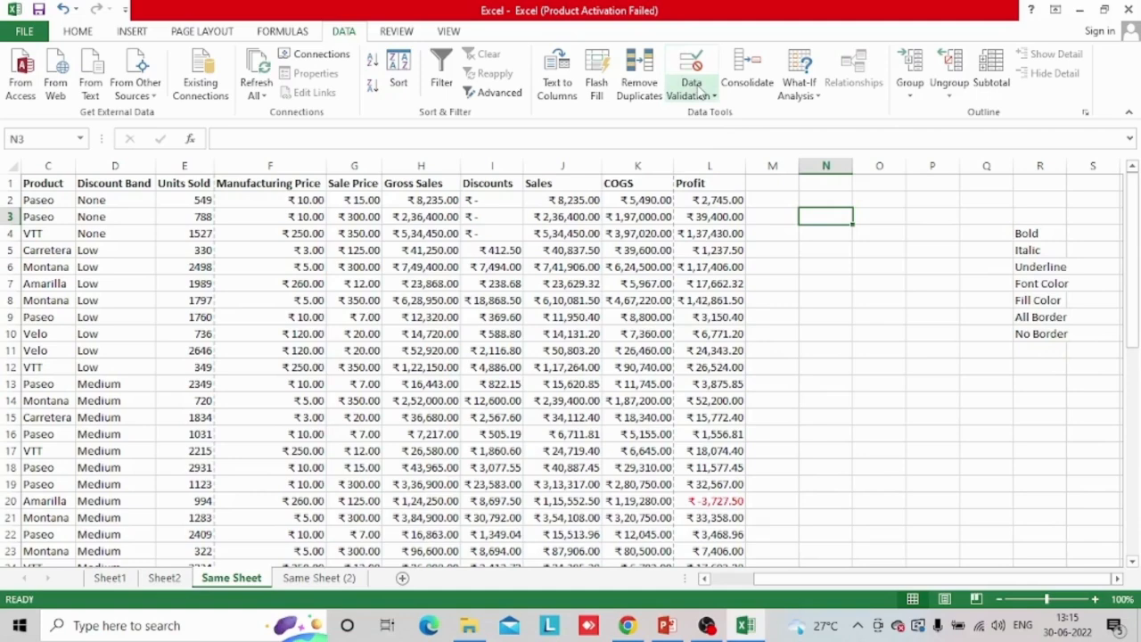
click(702, 94)
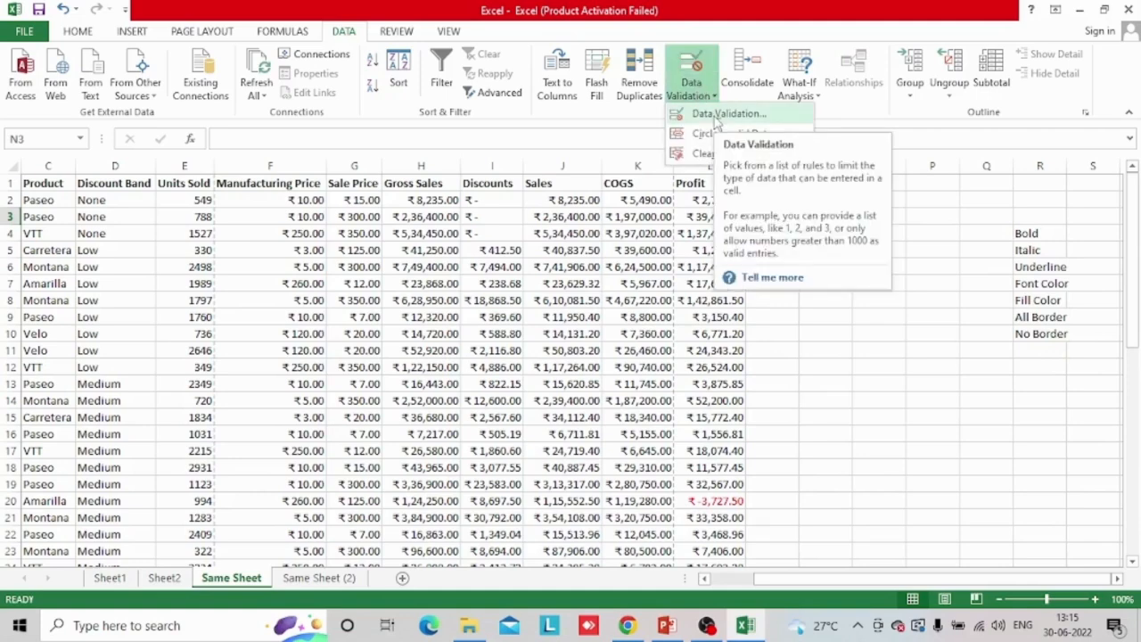
key(Escape)
click(897, 270)
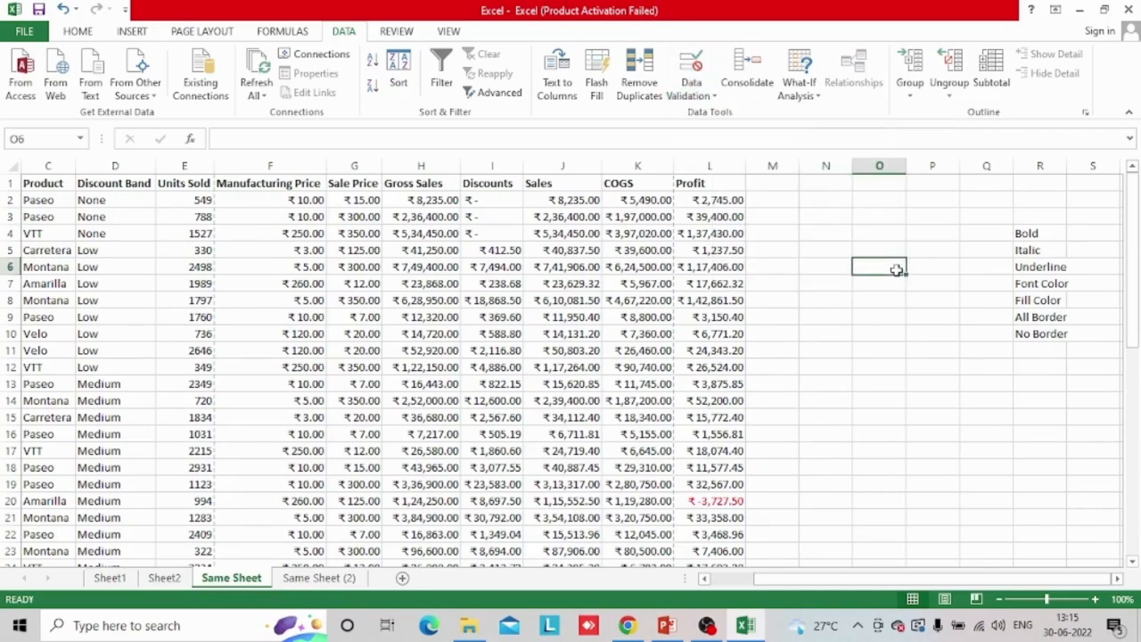
Add a data validation rule to cell N3 that allows a list sourced from =$R$4:$R$10
click(817, 218)
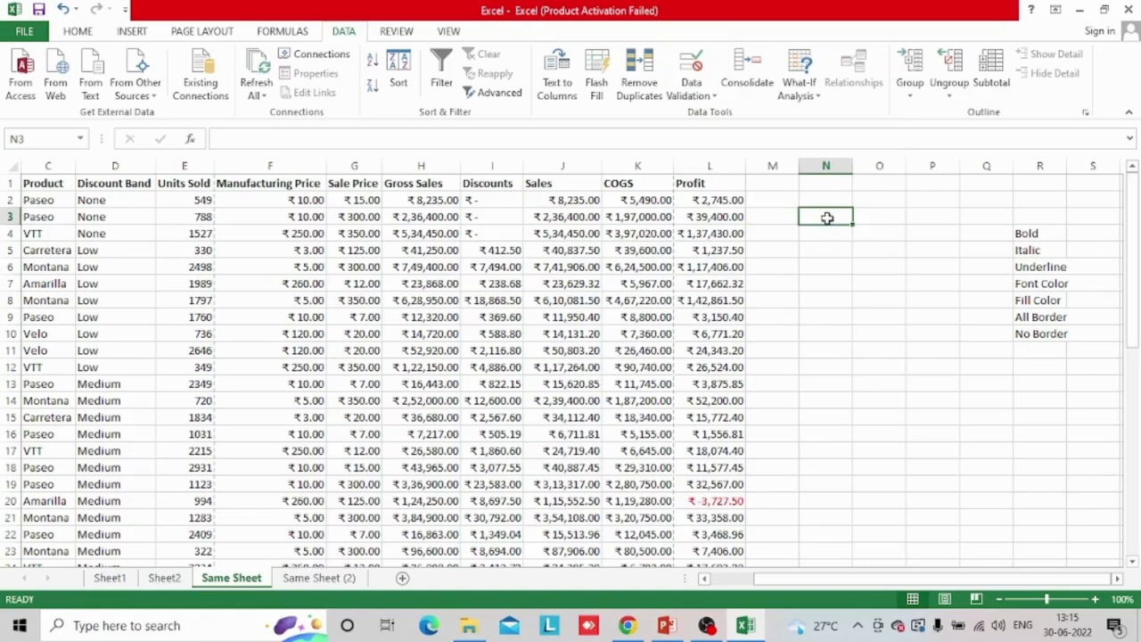
click(706, 97)
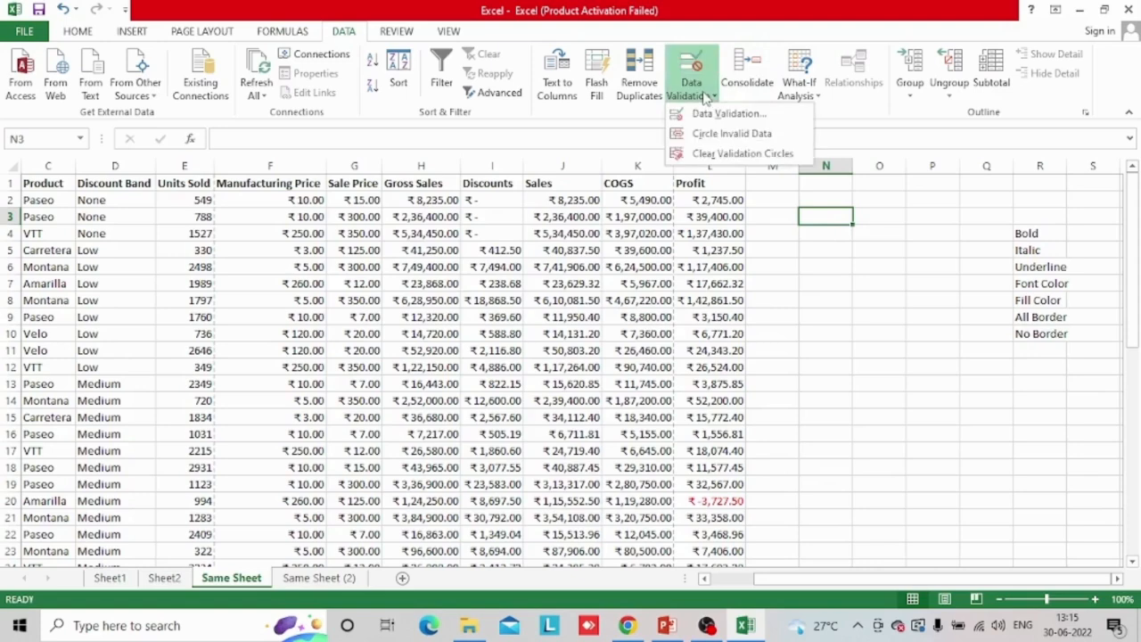
click(716, 116)
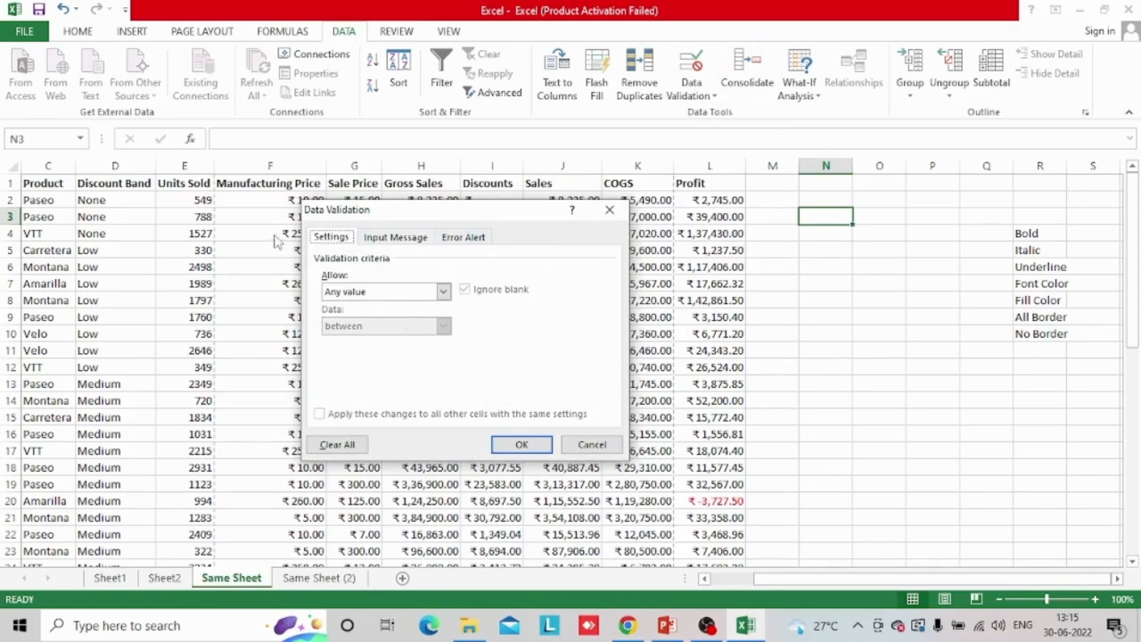
click(444, 292)
click(373, 340)
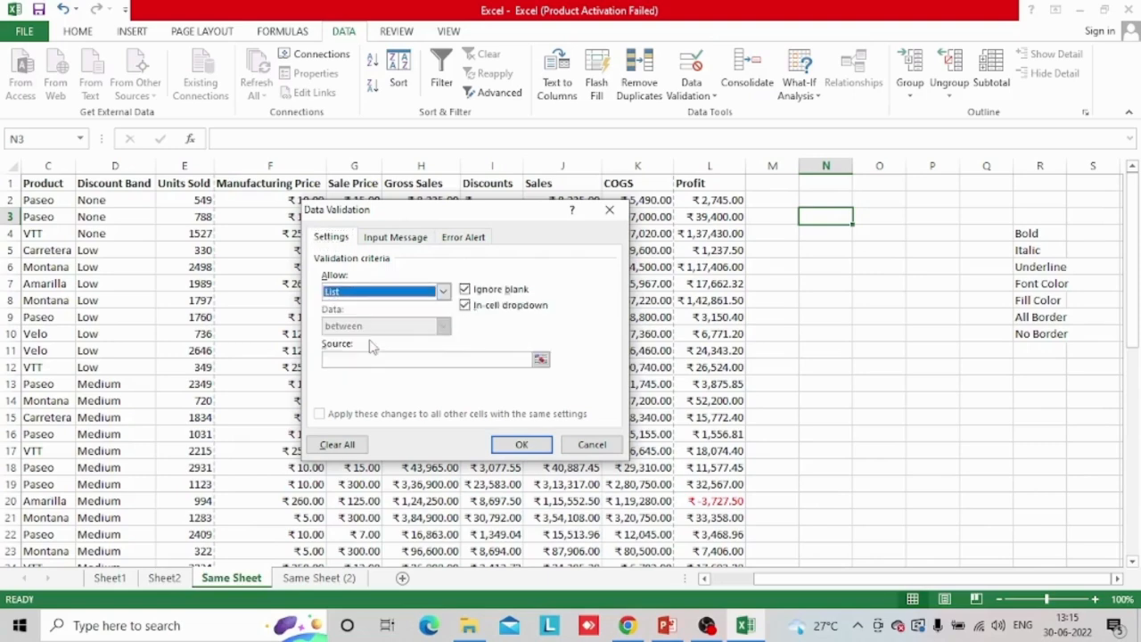
click(540, 361)
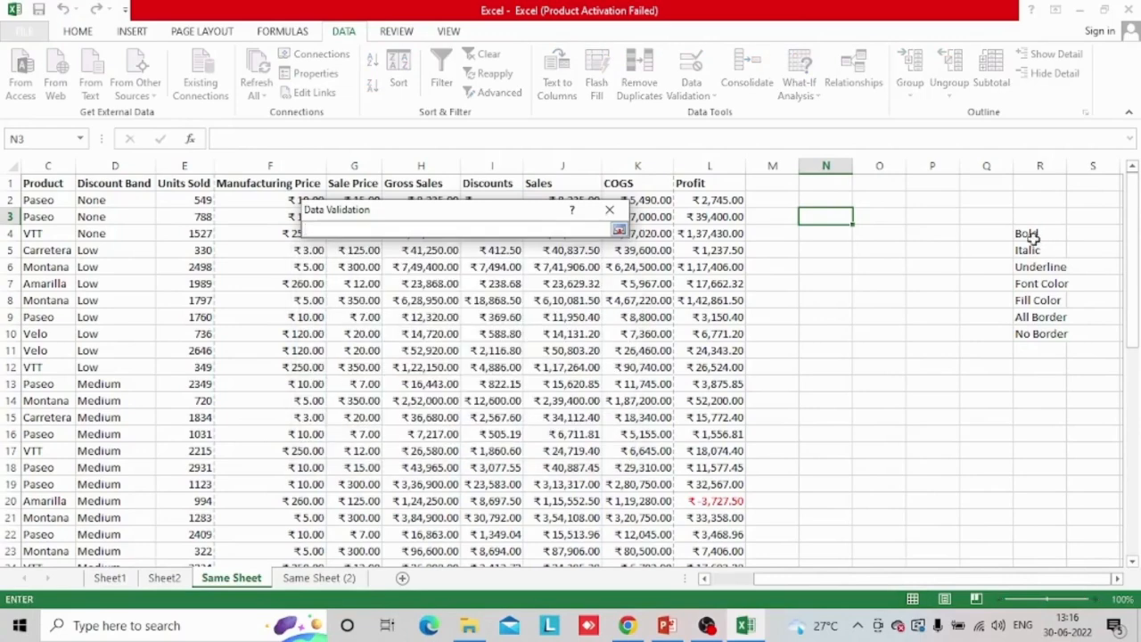
drag(1030, 234, 1028, 333)
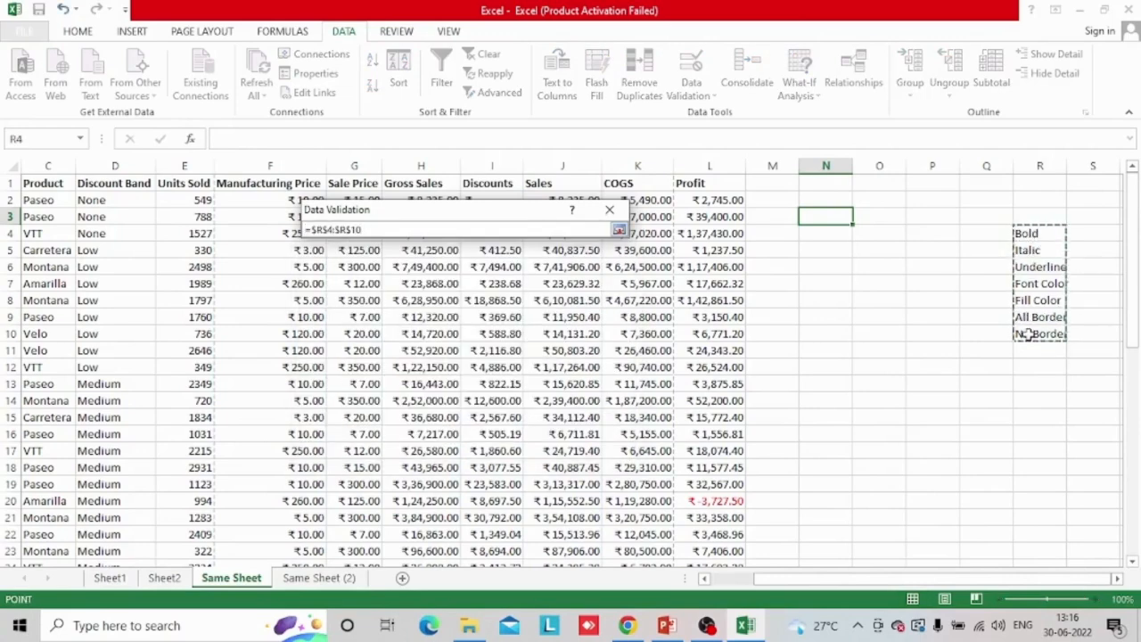
click(619, 230)
click(521, 444)
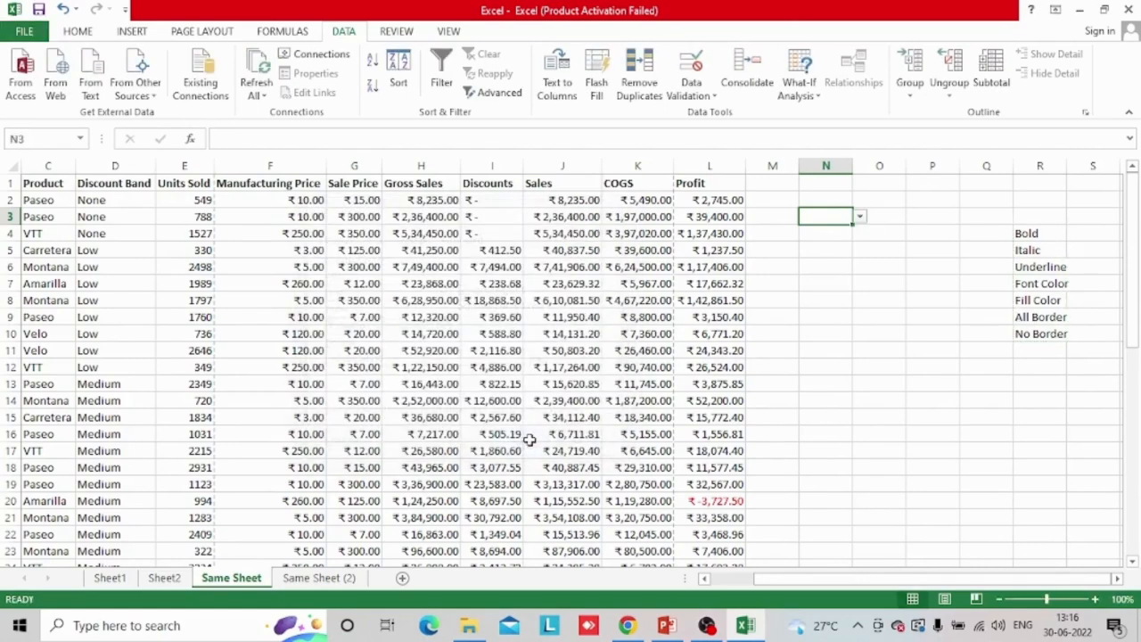
Try the drop-down list in N3 by choosing Bold, Italic, Underline and Font Color one after another
click(861, 217)
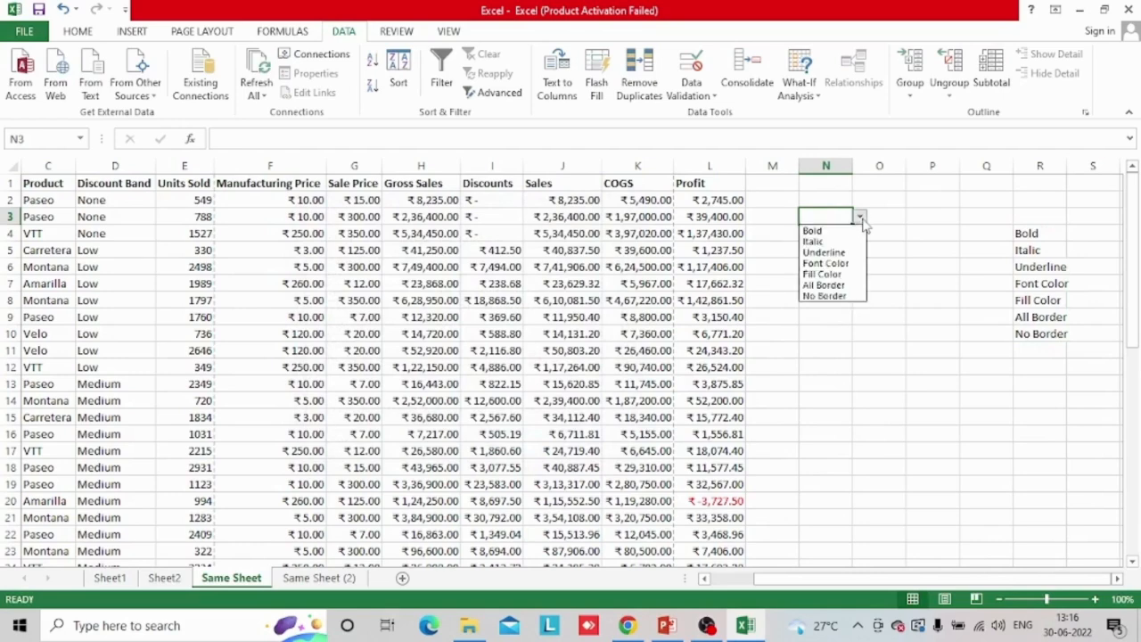
click(838, 230)
click(861, 217)
click(840, 242)
click(860, 217)
click(833, 253)
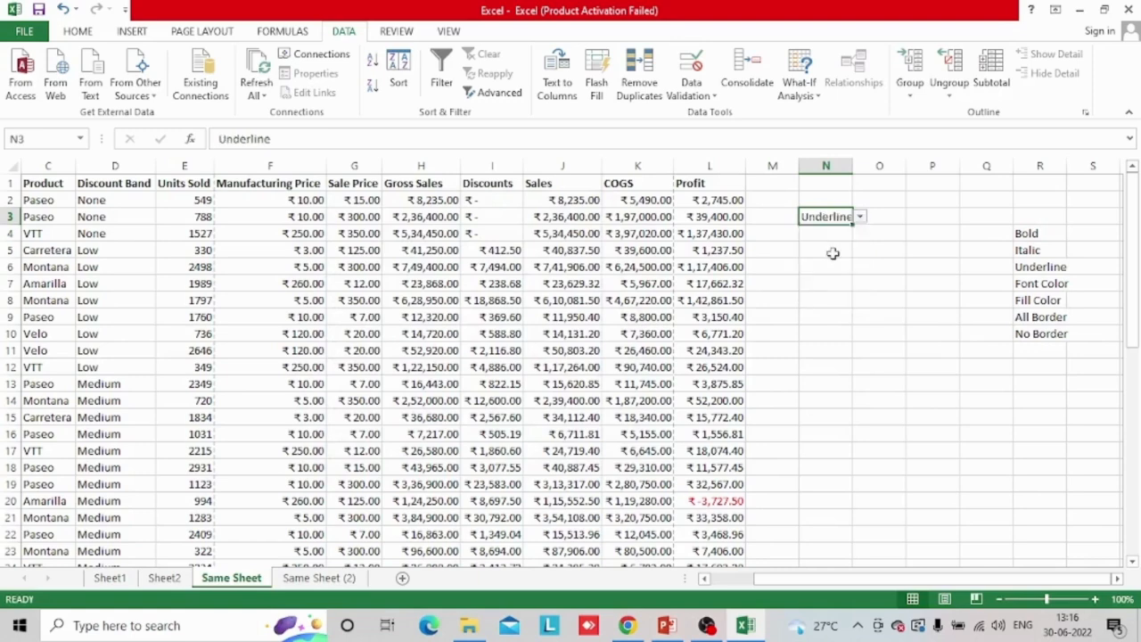
click(860, 217)
click(826, 263)
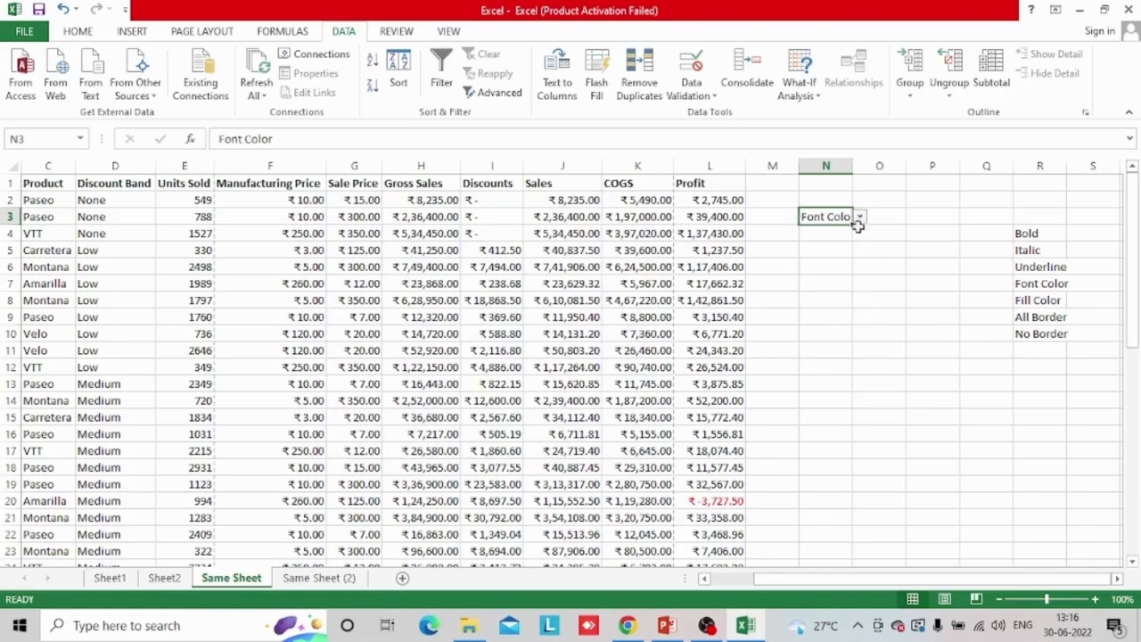
click(854, 221)
click(841, 217)
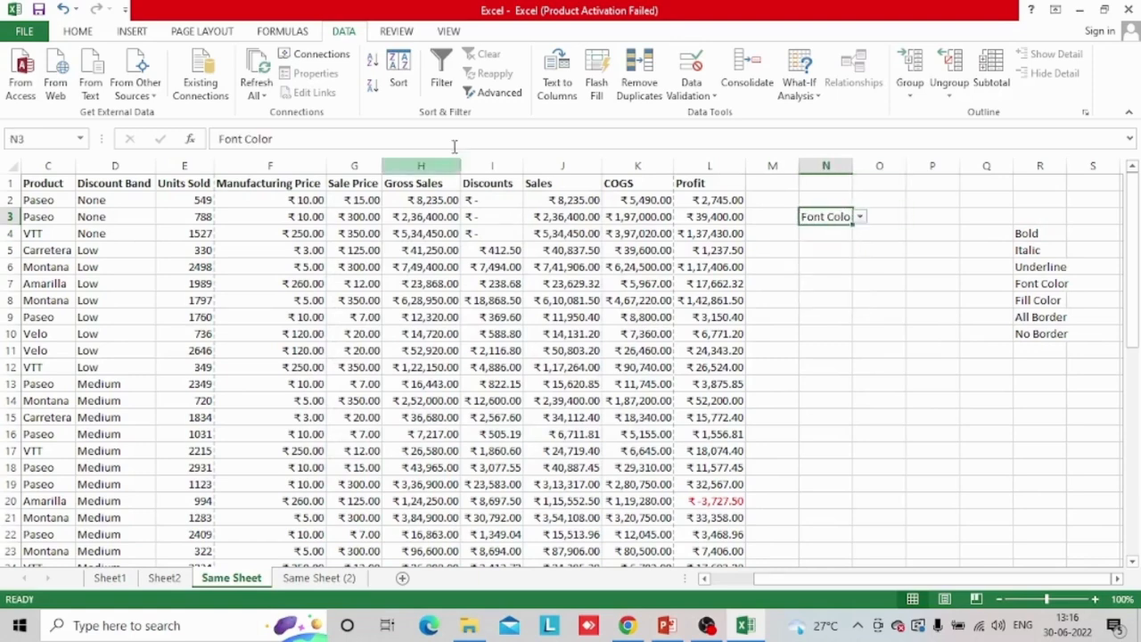
Choose No Border from the drop-down list in N3 and select the empty cell N9
click(861, 217)
click(824, 295)
click(860, 218)
key(Escape)
click(813, 314)
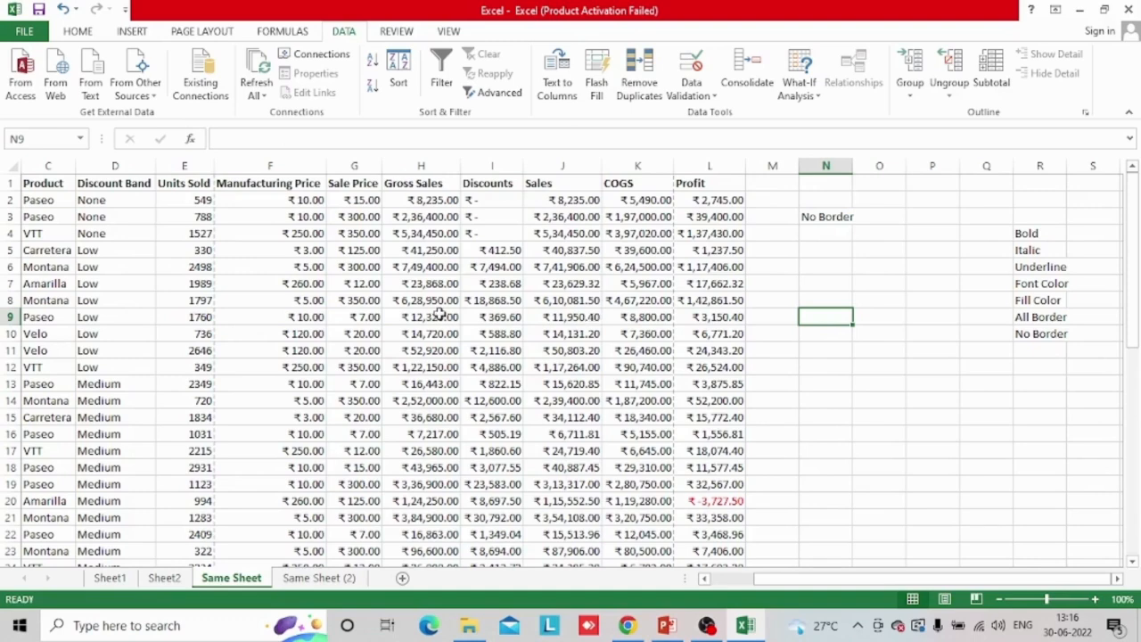
Open data validation for the whole Manufacturing Price column and set the allowed type to Whole number
click(267, 166)
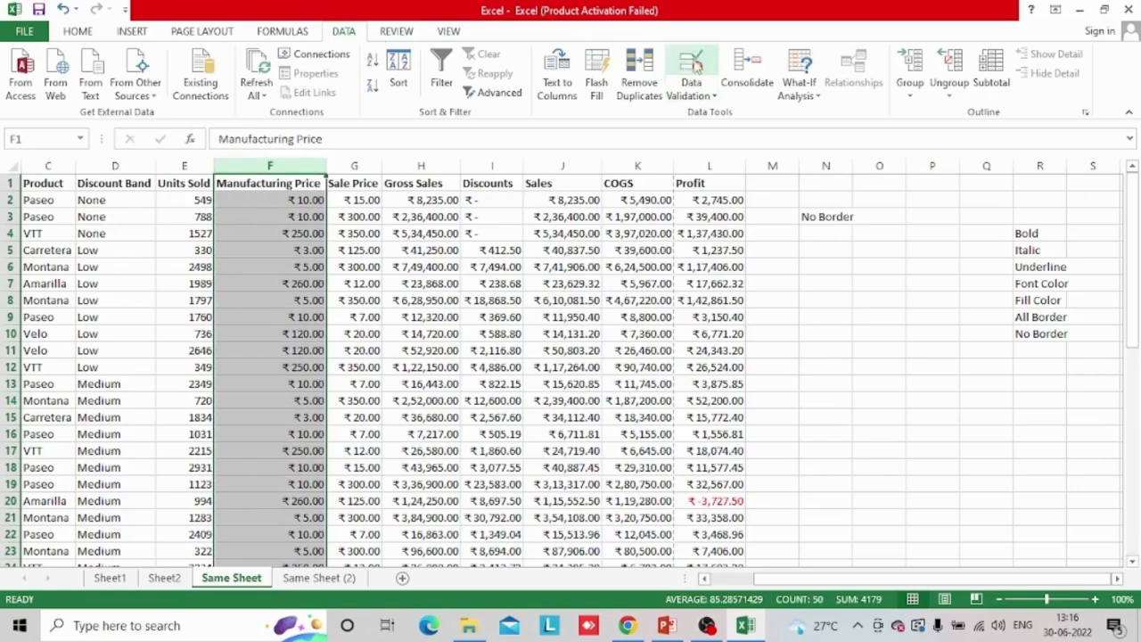
click(694, 78)
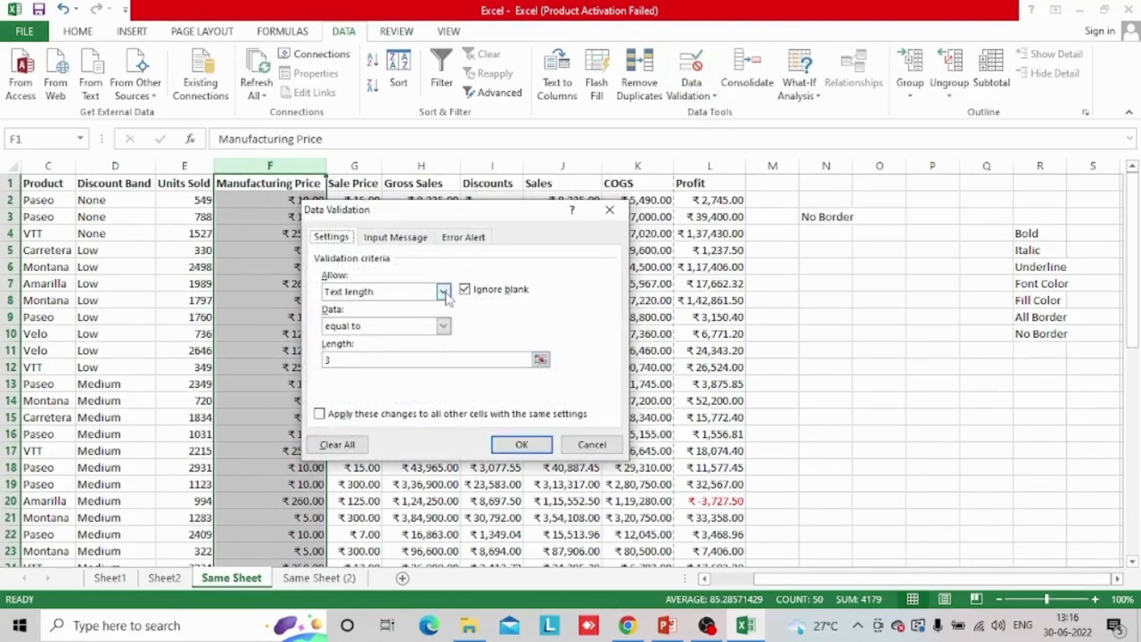
click(443, 293)
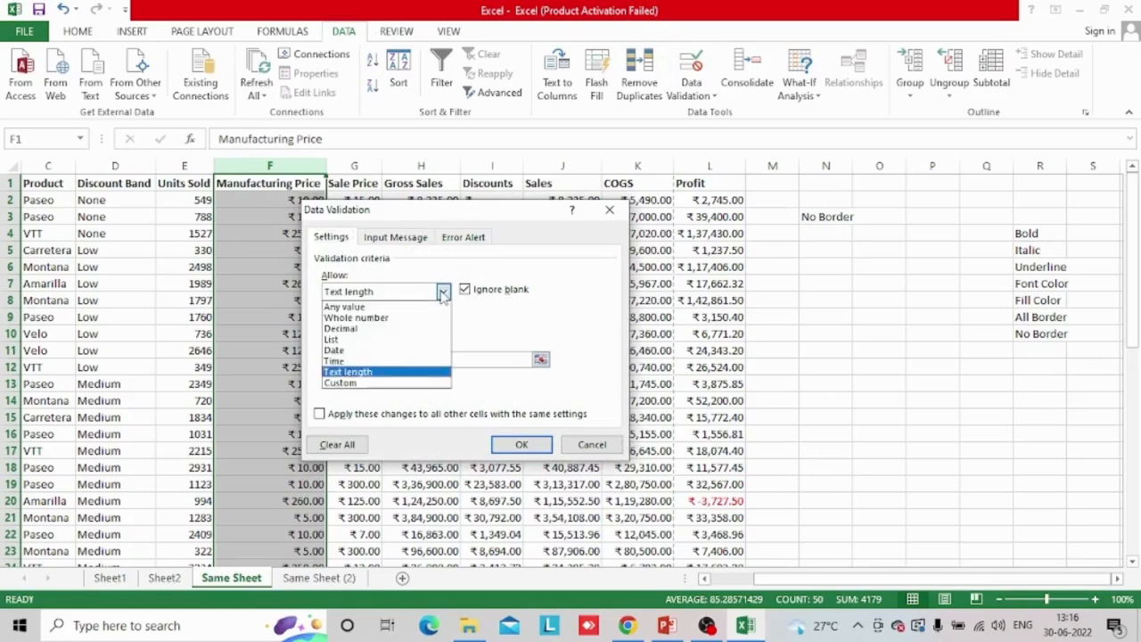
click(371, 318)
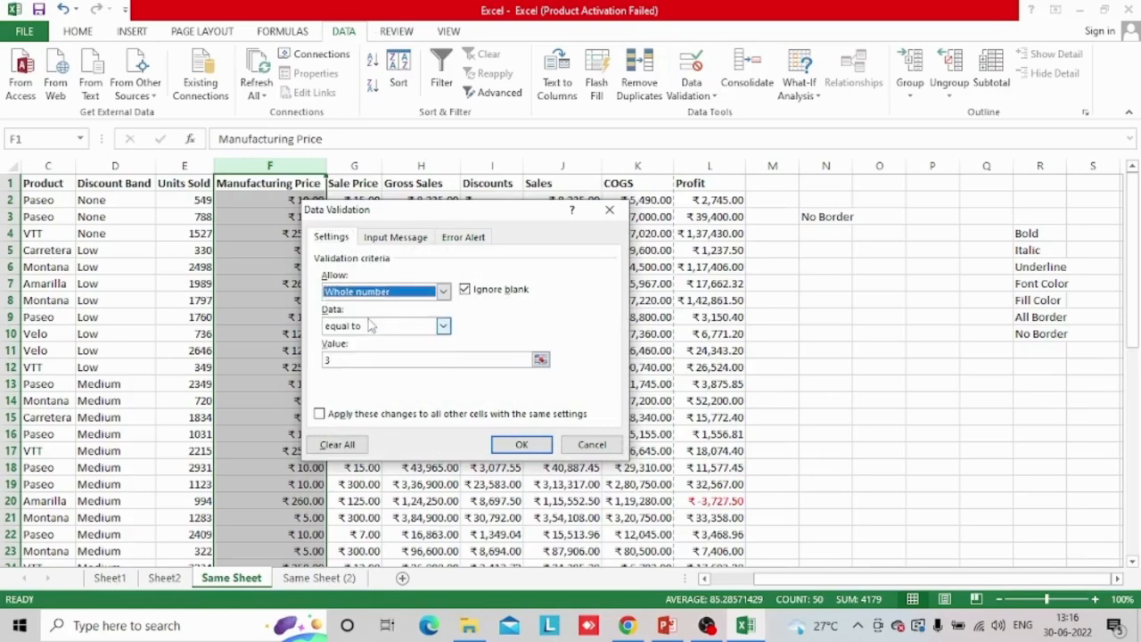
click(443, 326)
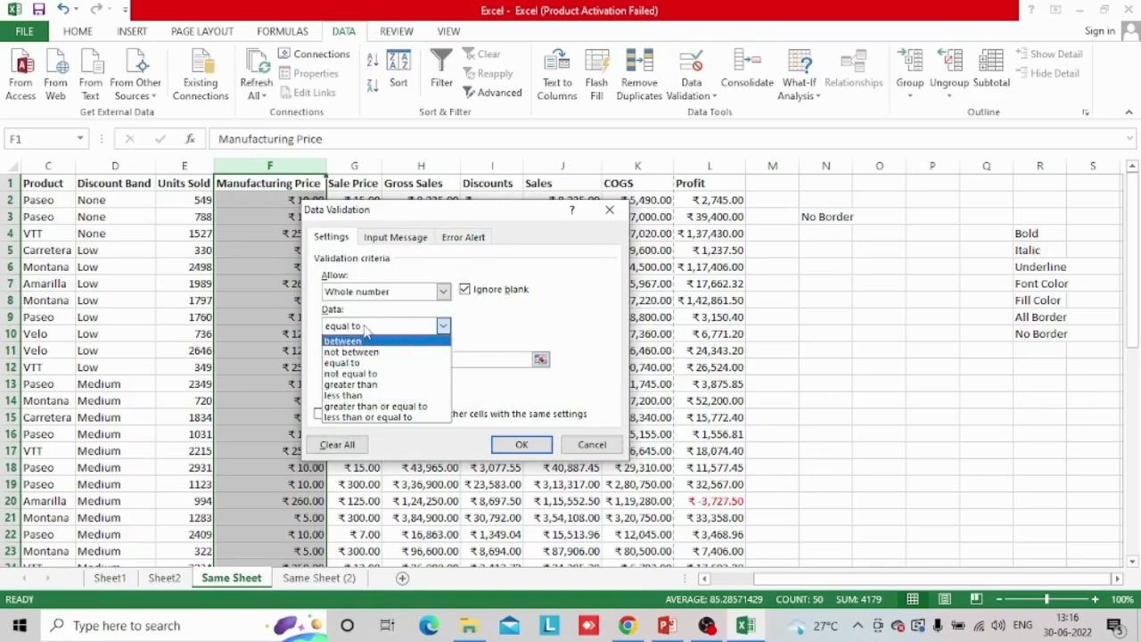
click(445, 295)
click(445, 296)
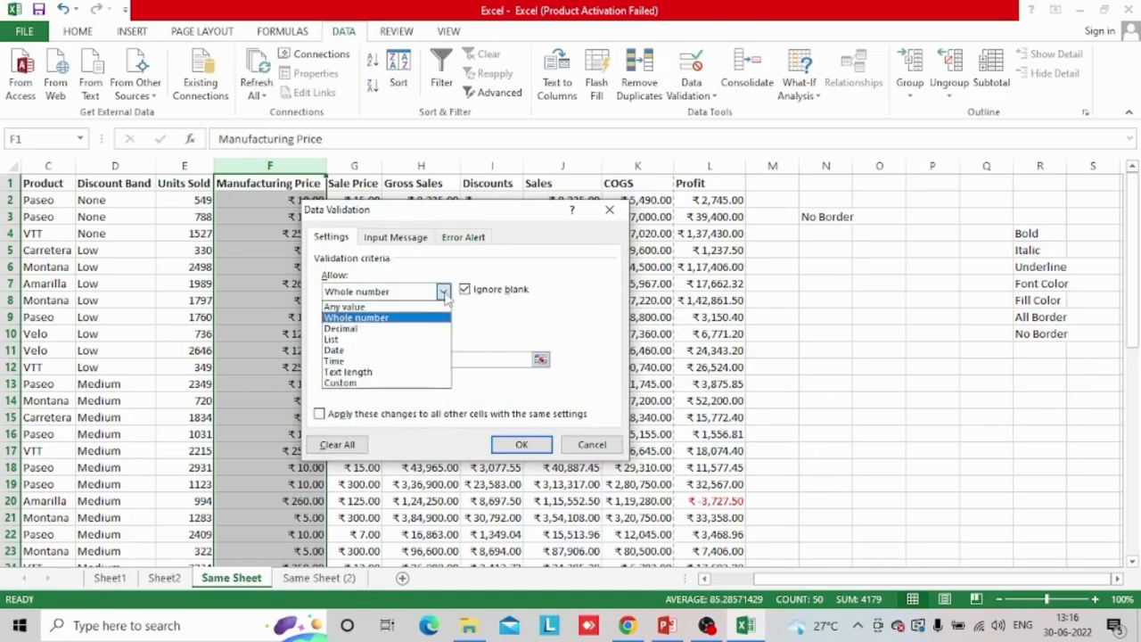
click(390, 318)
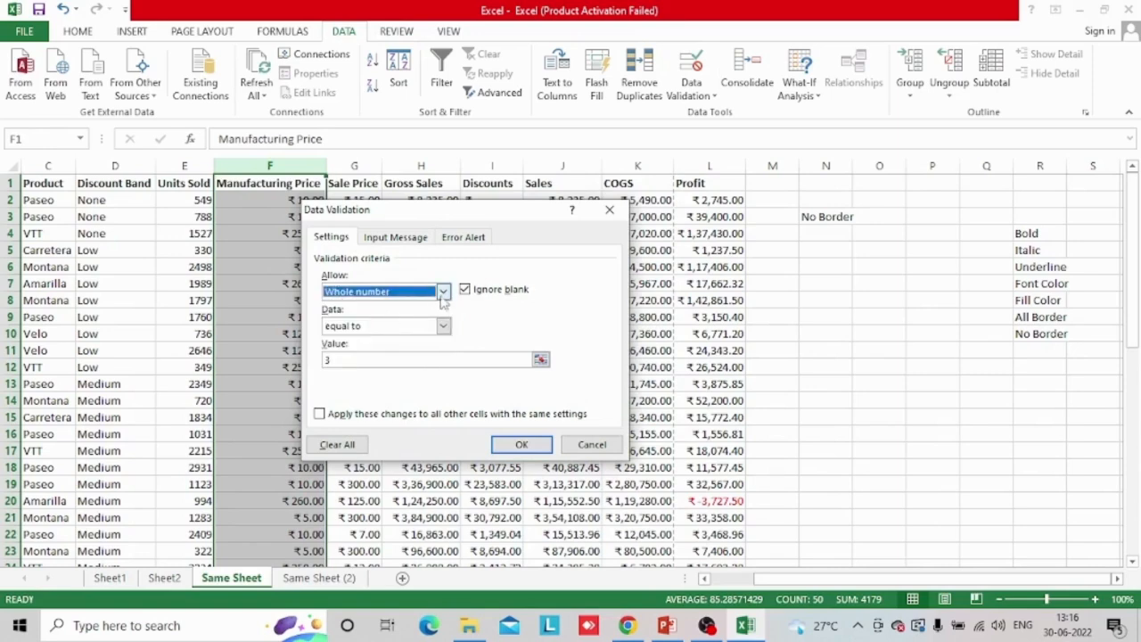
Restrict the Manufacturing Price column to values between a minimum of 10 and a set maximum, and apply the rule
click(444, 329)
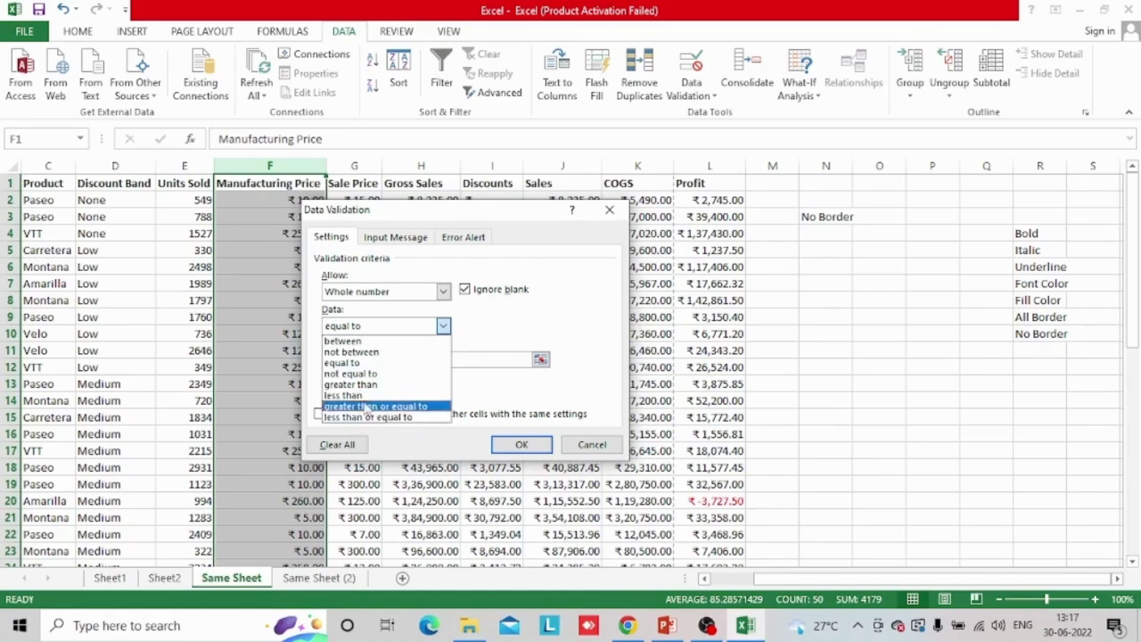
click(360, 344)
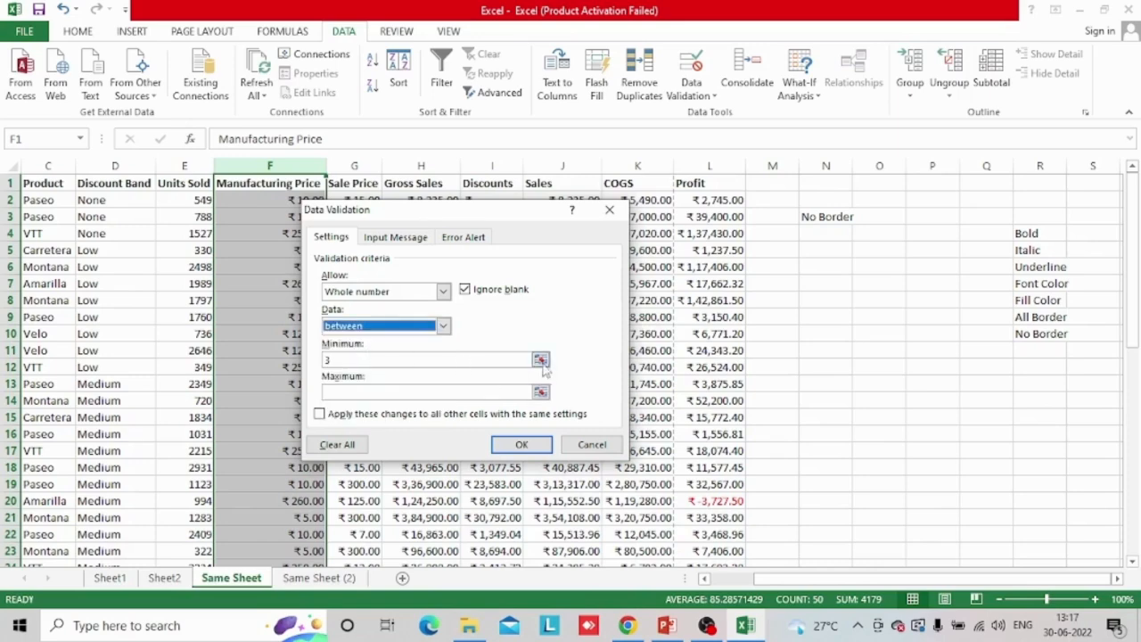
click(451, 357)
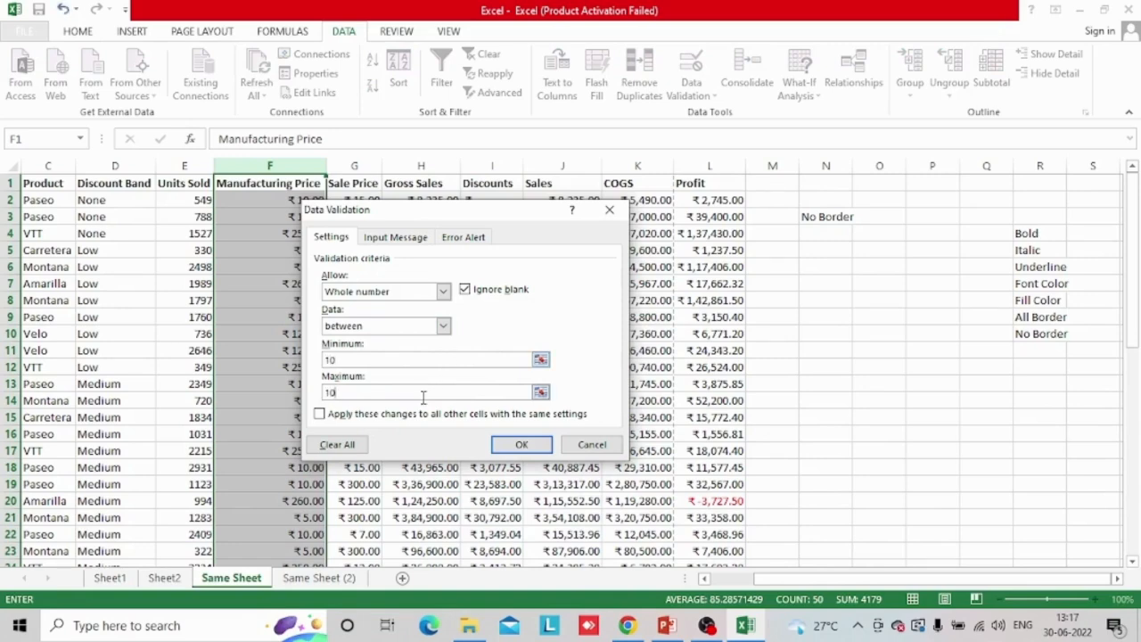
click(519, 443)
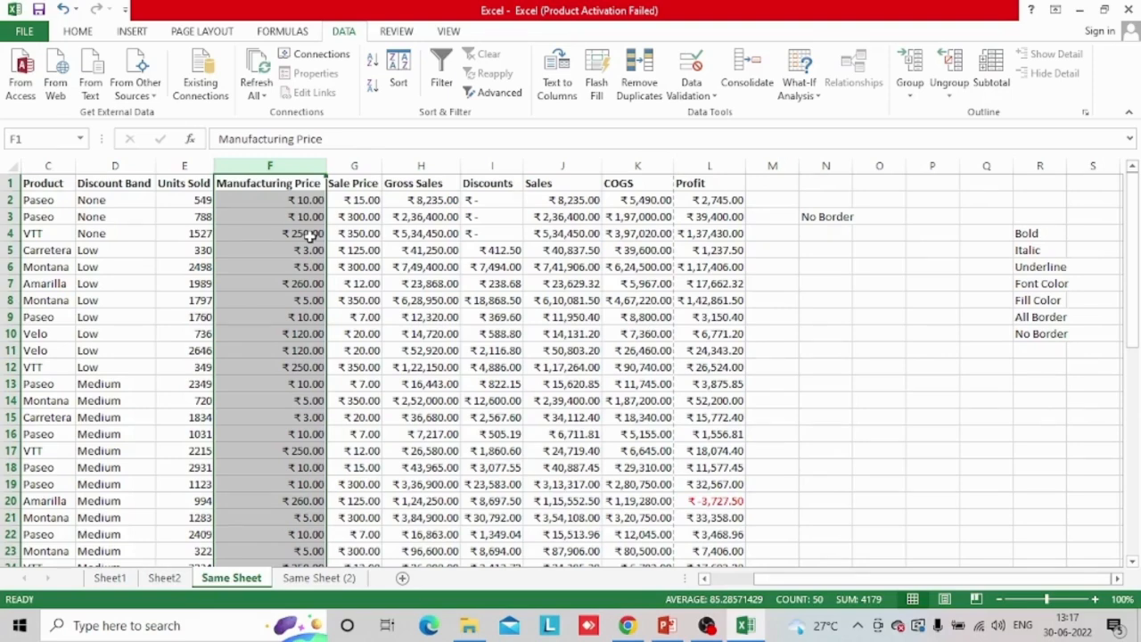
Examine the Manufacturing Price values in cells F8, F7, F4, F5 and F2
click(297, 297)
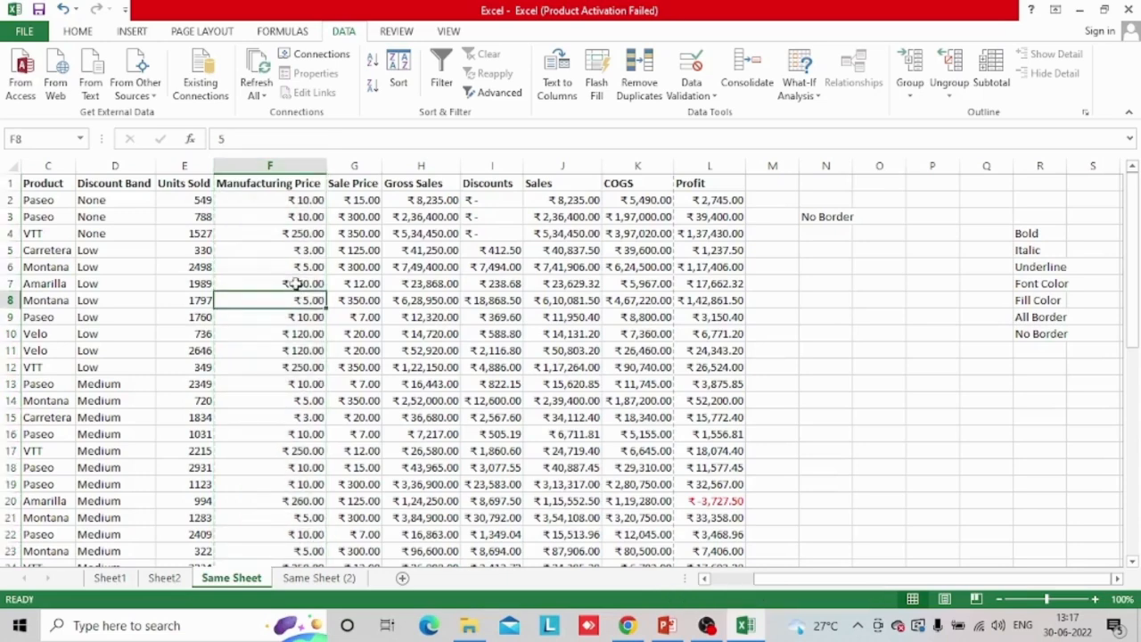
click(296, 283)
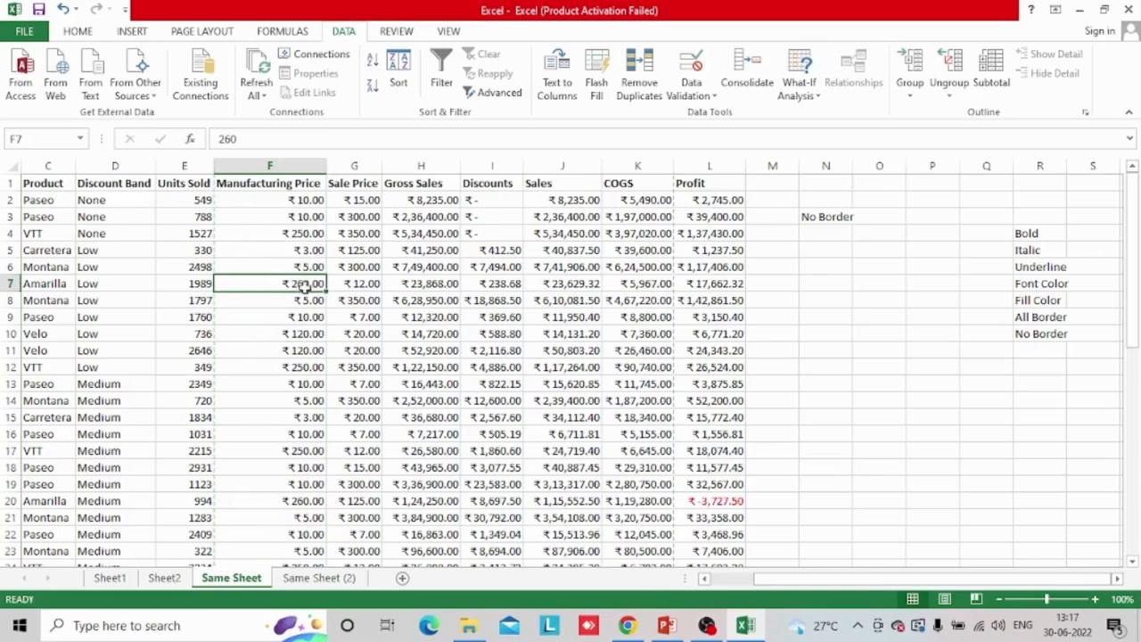
click(302, 234)
click(303, 250)
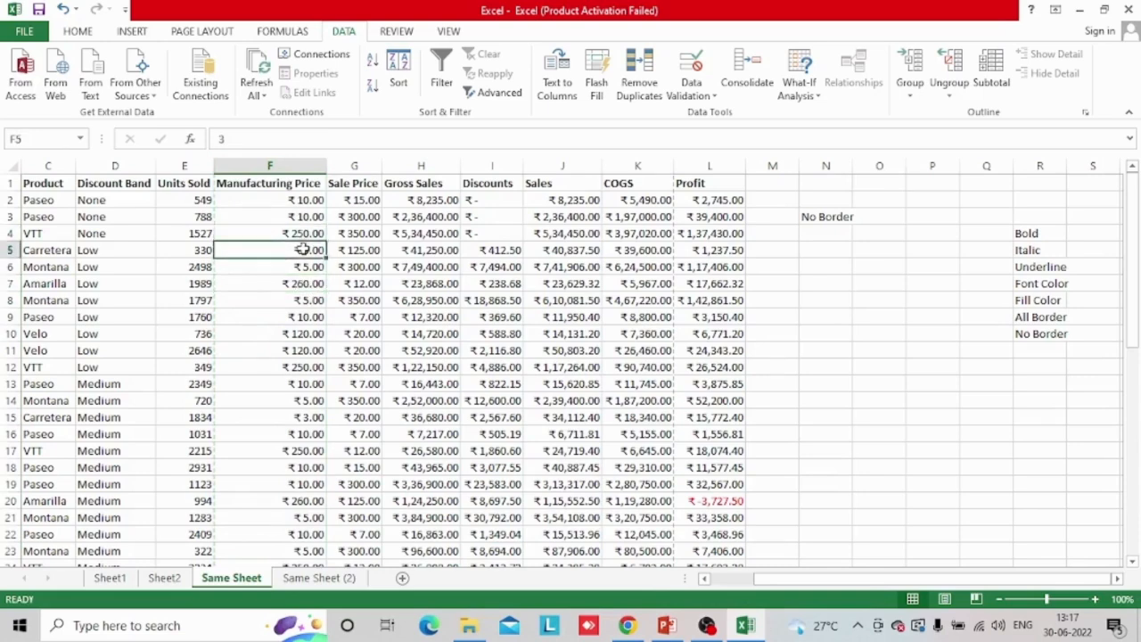
click(301, 202)
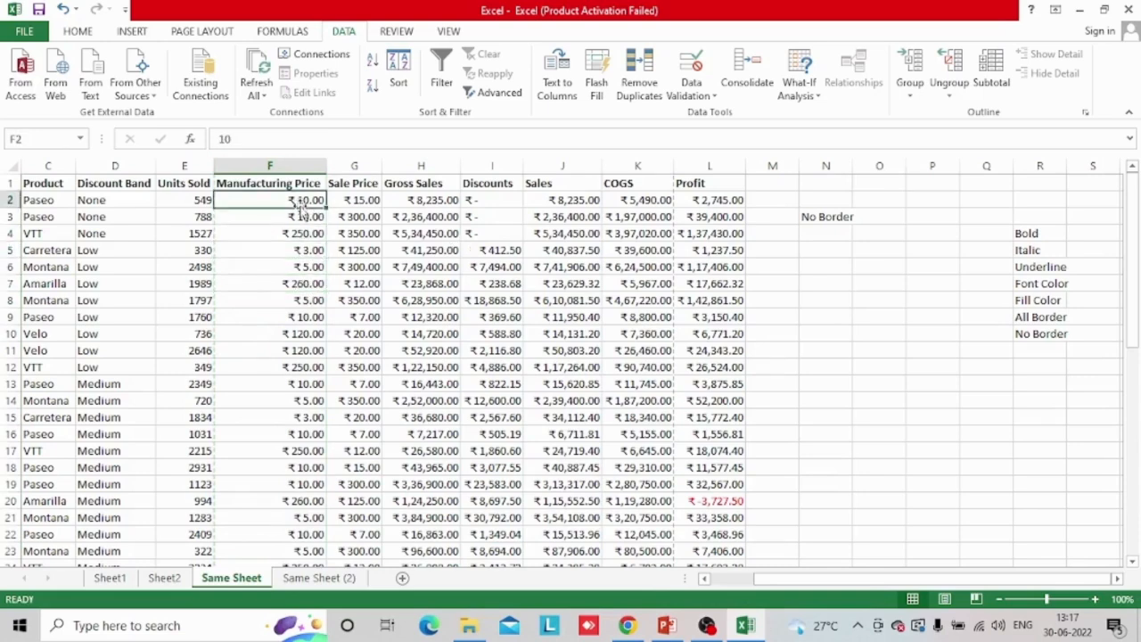
Circle the invalid data in the Manufacturing Price column
click(747, 81)
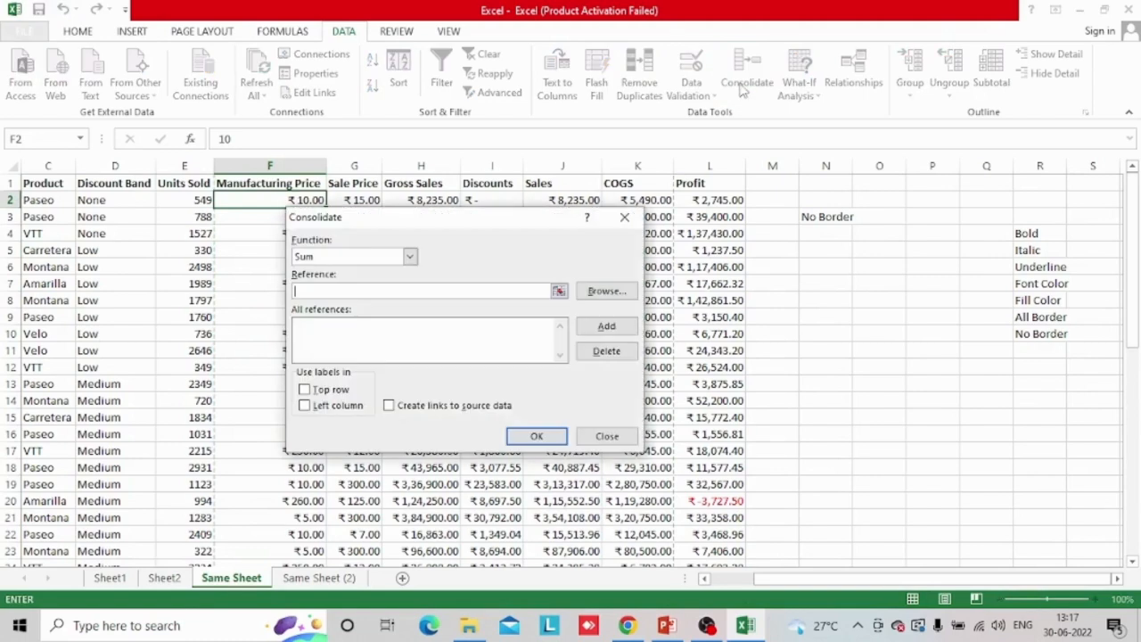
click(628, 430)
click(693, 97)
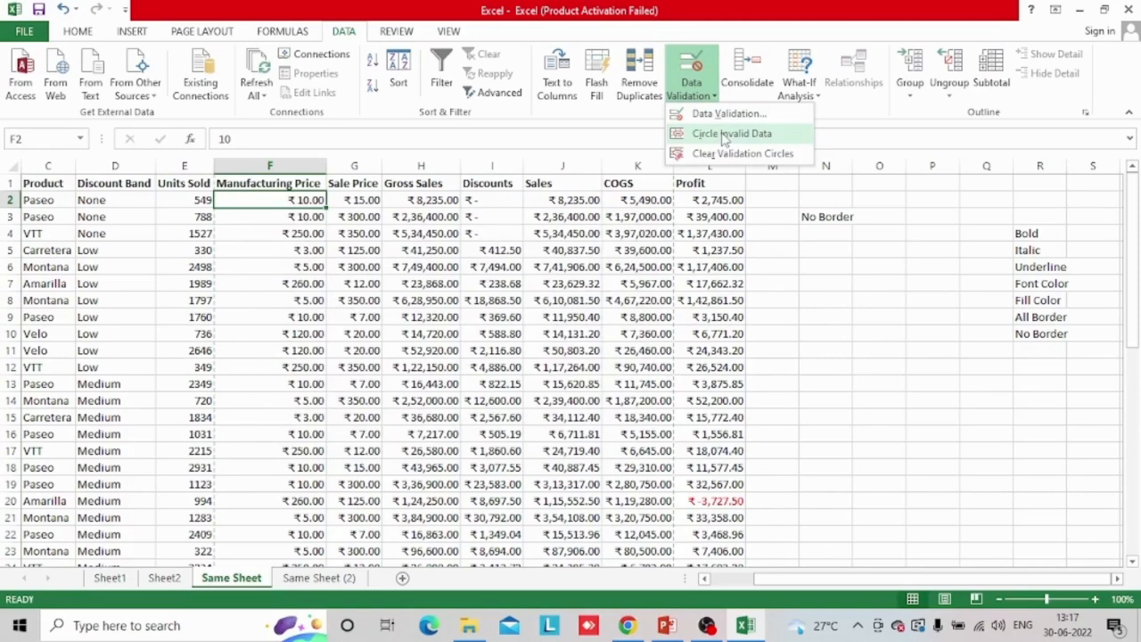
click(725, 135)
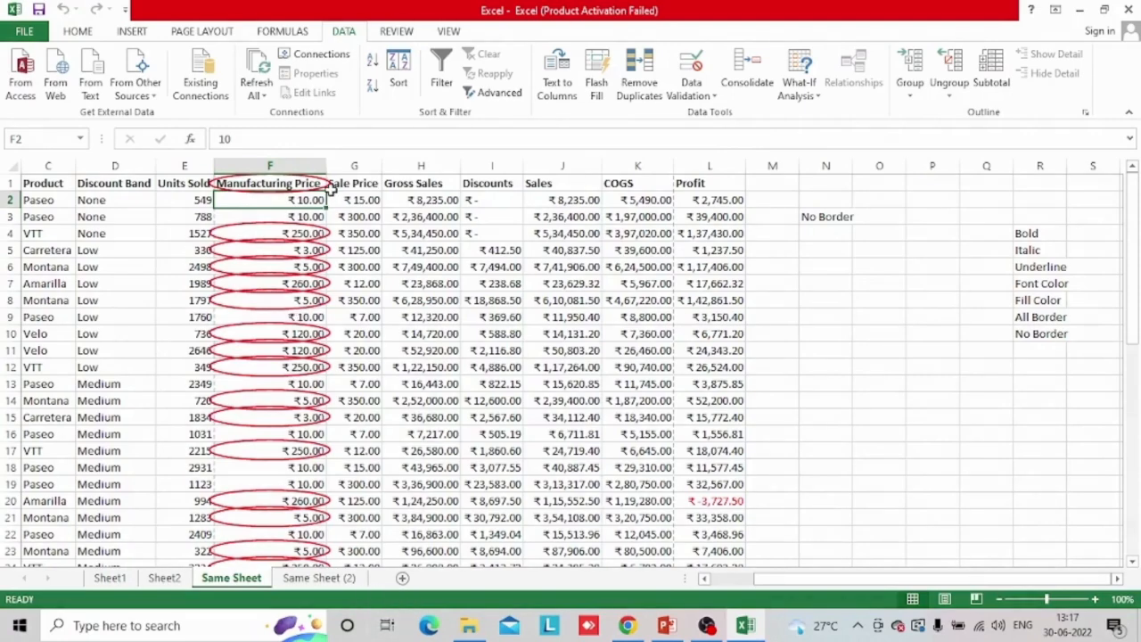
Examine the circled Manufacturing Price values all the way down column F and back up
click(283, 431)
key(Down)
key(Down)
key(Down)
key(Down)
key(Down)
key(Down)
key(Down)
key(Down)
key(Down)
key(Down)
key(Down)
key(Down)
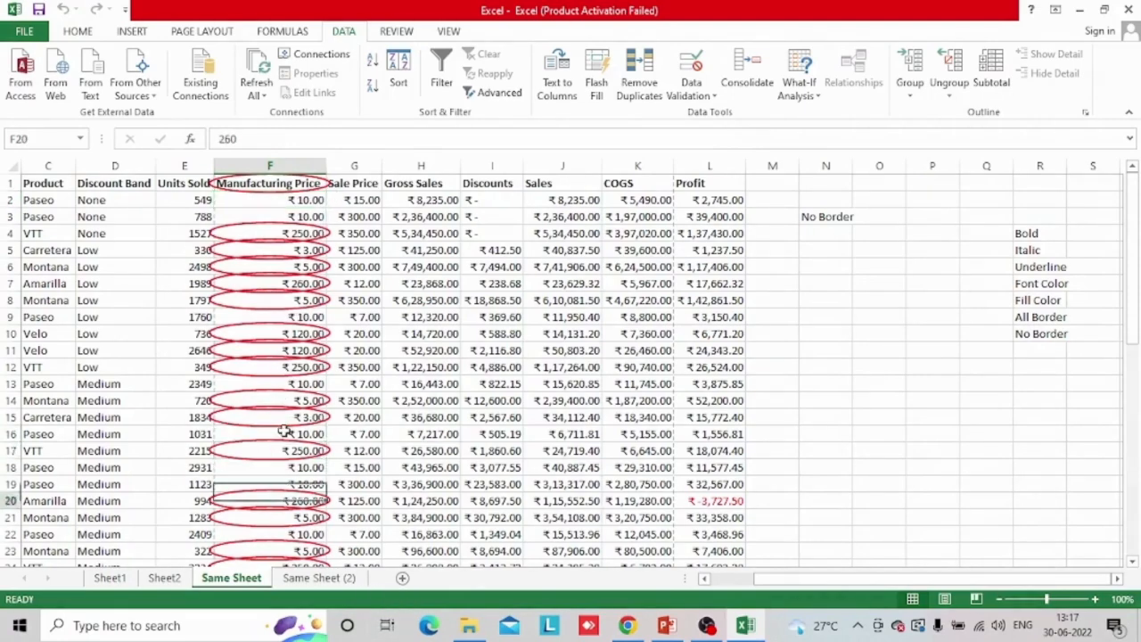
key(Down)
key(Down)
key(Down)
key(Down)
key(Down)
key(Down)
key(Down)
key(Down)
key(Down)
key(Down)
key(Down)
key(Down)
key(Down)
key(Down)
key(Down)
key(Down)
key(Down)
key(Down)
key(Down)
key(Down)
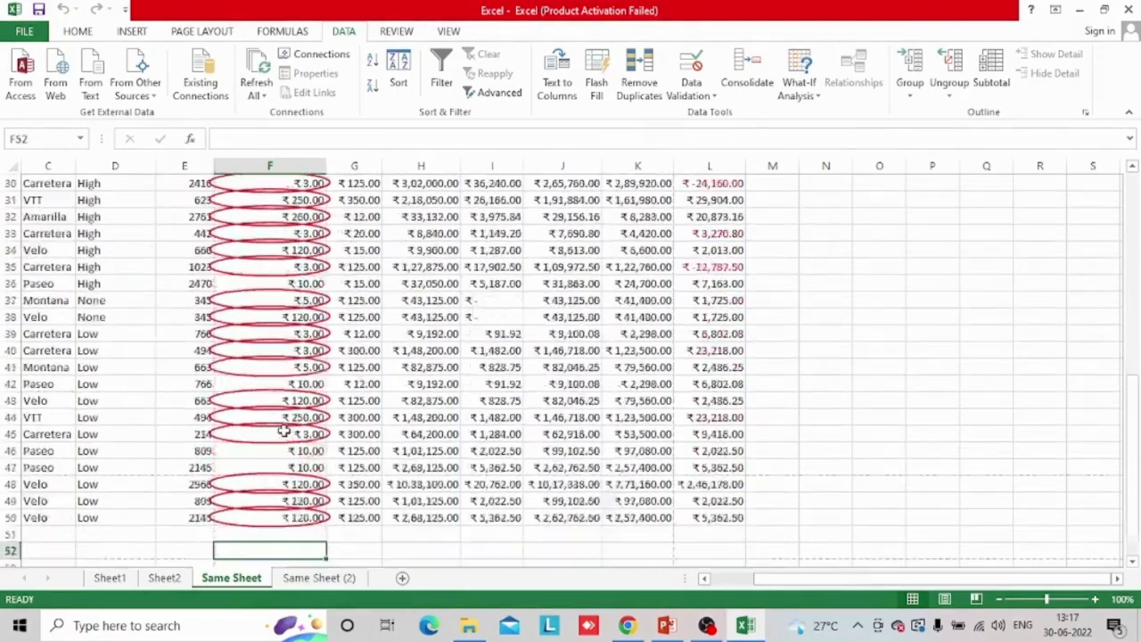
key(Up)
key(Up)
key(Up)
key(Up)
key(Up)
key(Up)
key(Up)
key(Up)
key(Up)
key(Up)
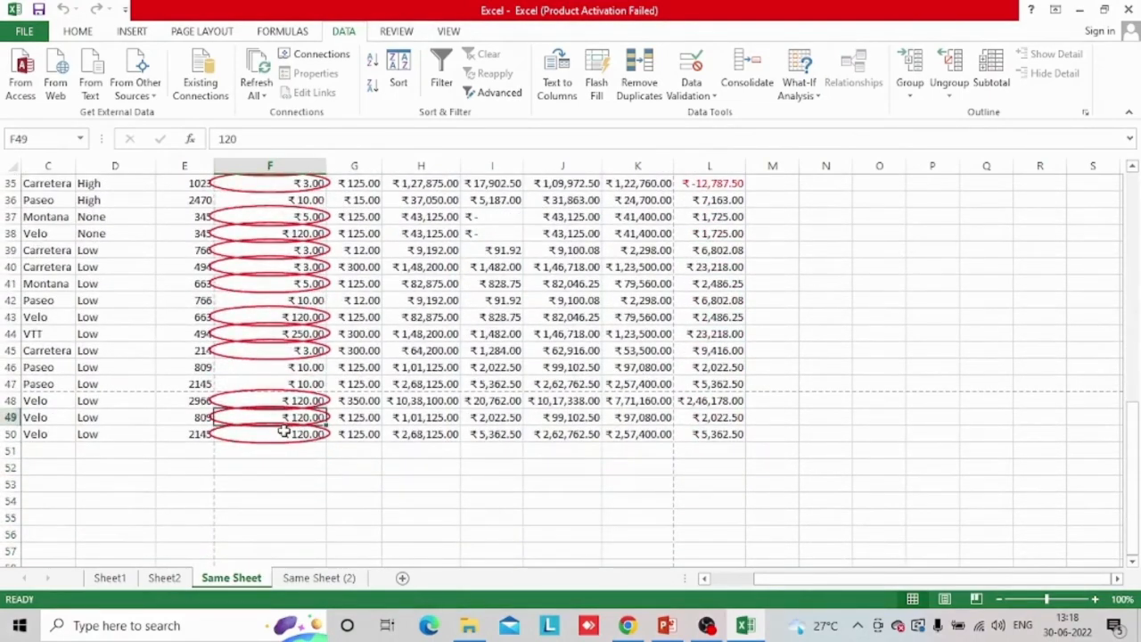
key(Up)
key(Up)
key(Up)
key(Up)
key(Up)
key(Up)
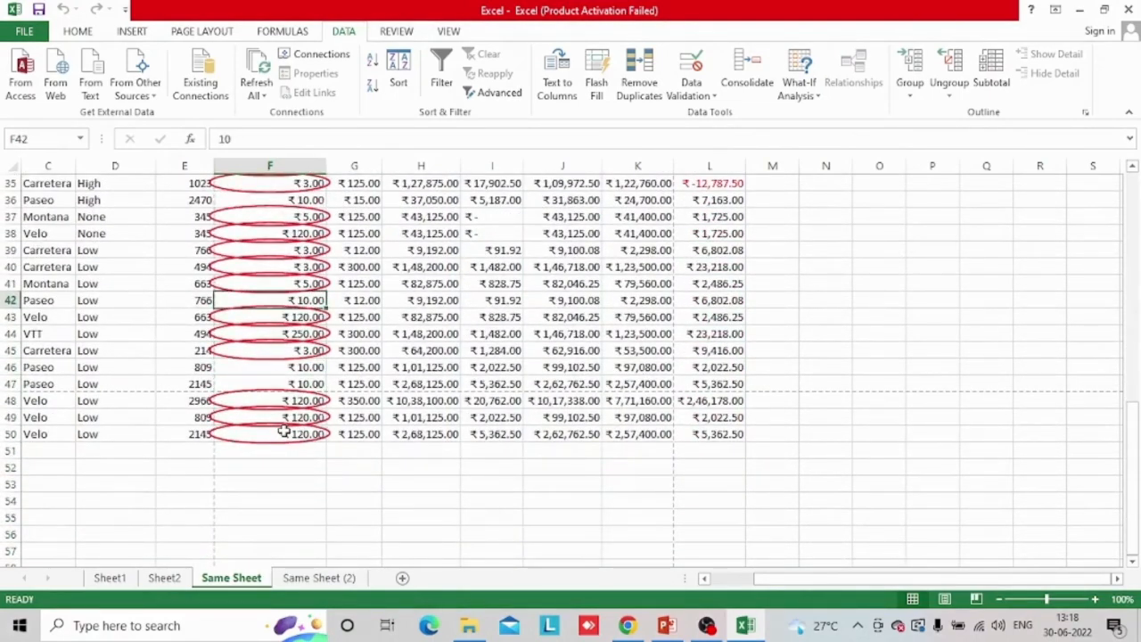
key(Up)
key(Up)
key(Up)
key(Up)
key(Up)
key(Up)
key(Up)
key(Up)
key(Up)
key(Up)
key(Up)
key(Up)
key(Up)
key(Up)
key(Up)
key(Up)
key(Up)
key(Up)
key(Up)
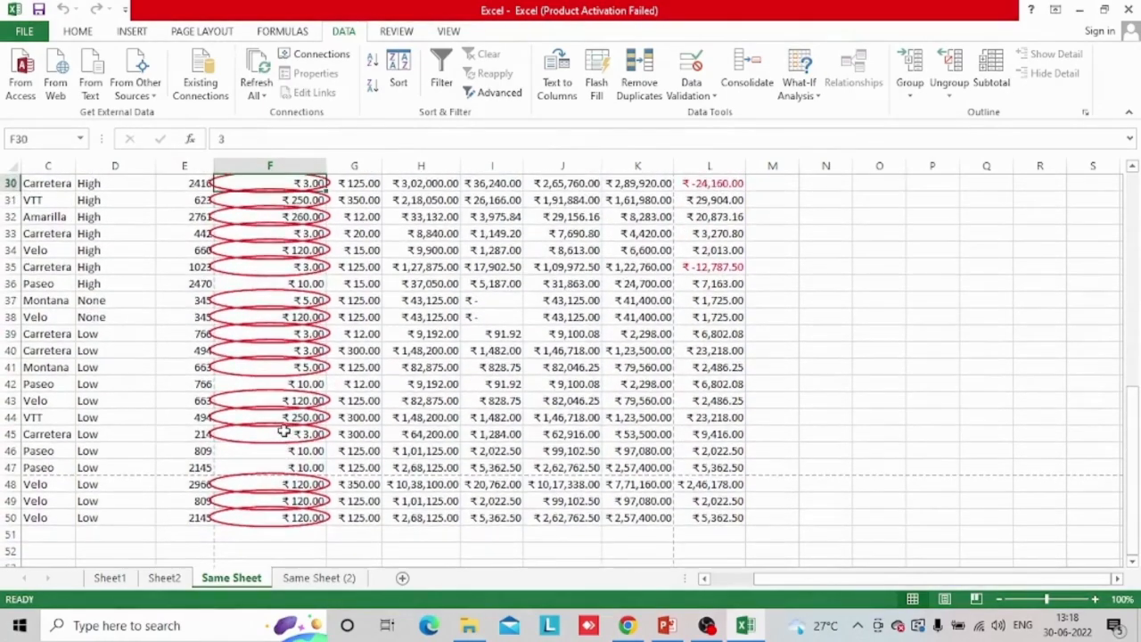
key(Up)
key(Up)
key(Up)
key(Up)
key(Up)
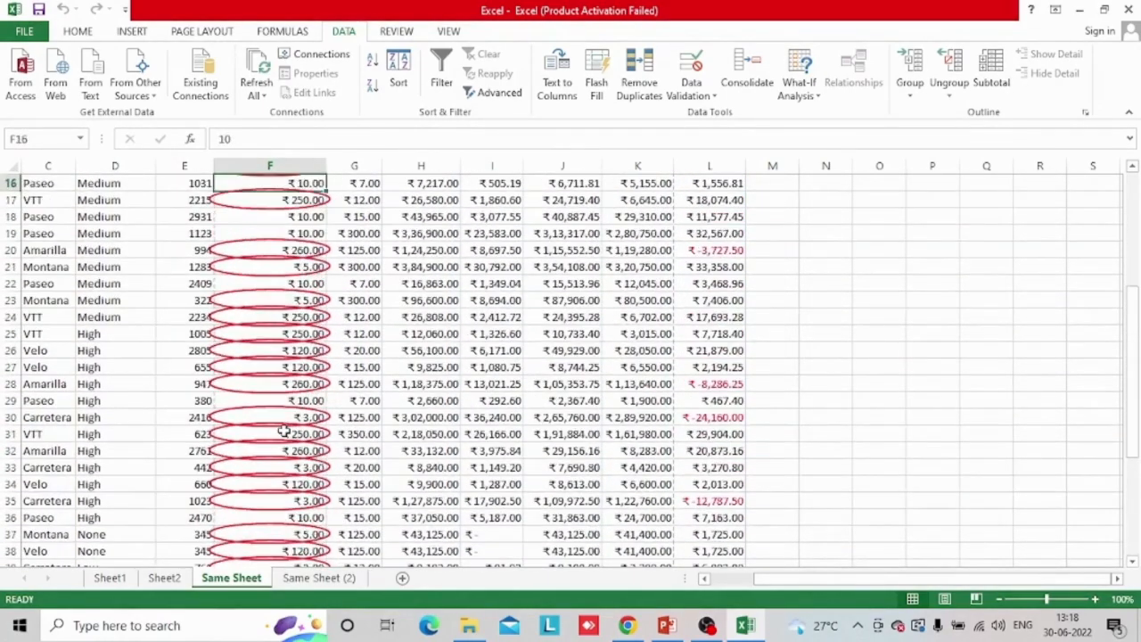
key(Down)
key(Down)
key(Down)
key(Down)
key(Down)
key(Down)
key(Down)
key(Down)
key(Down)
key(Down)
key(Down)
key(Down)
key(Down)
key(Down)
key(Down)
key(Down)
key(Down)
key(Down)
key(Down)
key(Down)
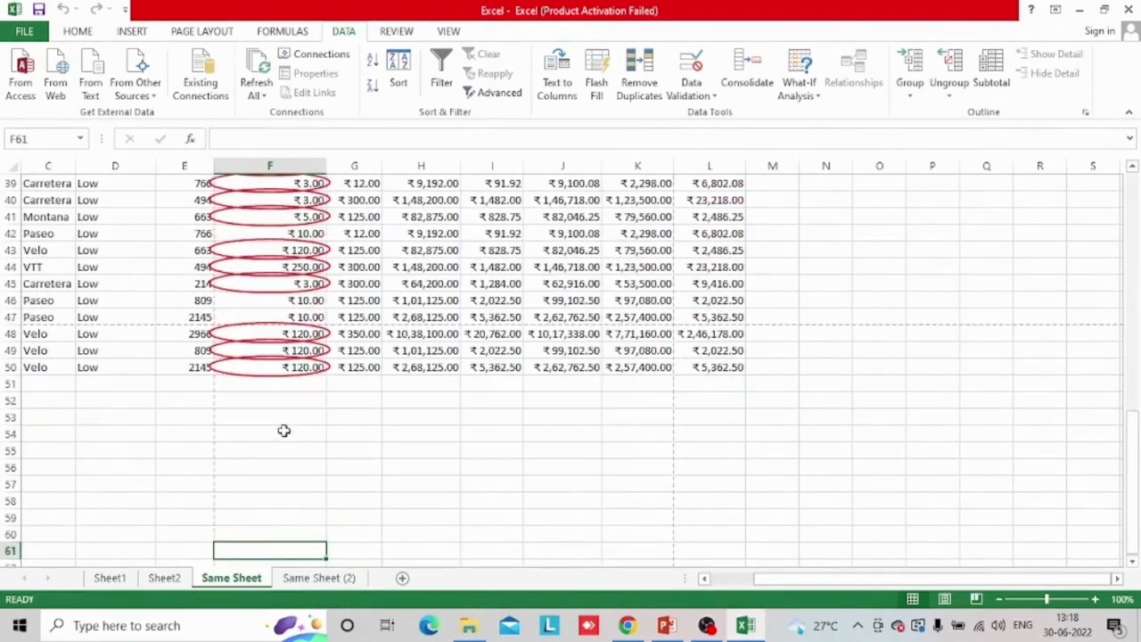
Clear the validation circles from the sheet
click(692, 89)
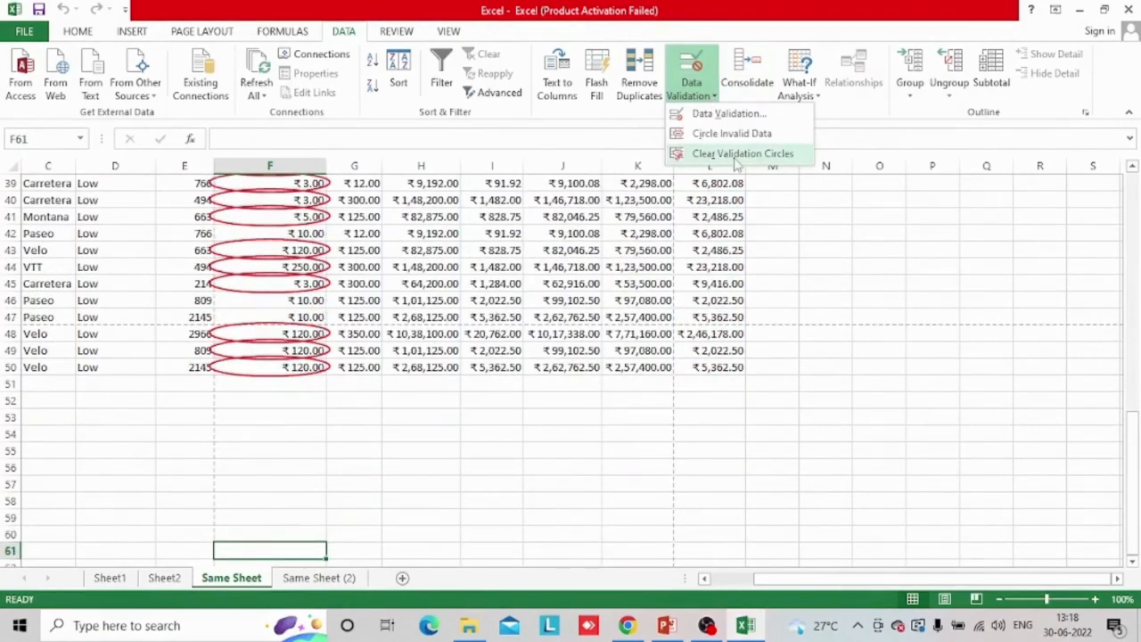
click(739, 152)
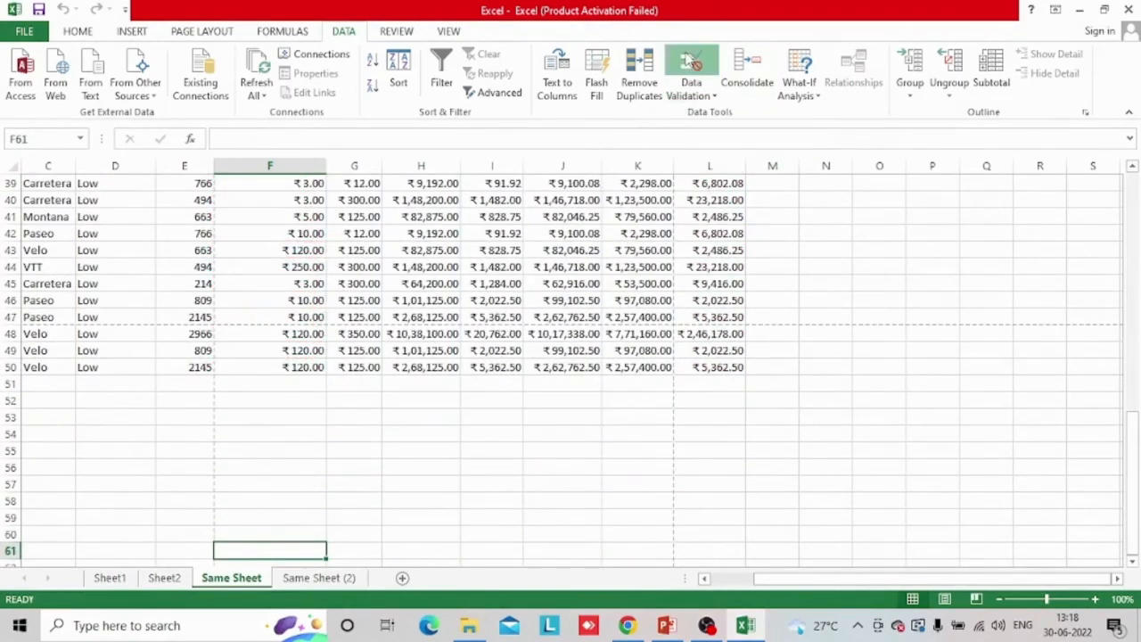
click(691, 67)
click(591, 444)
Set the data validation of the empty cell F61 to a Custom rule and confirm it
scroll(346, 301, up, 3)
scroll(346, 301, up, 10)
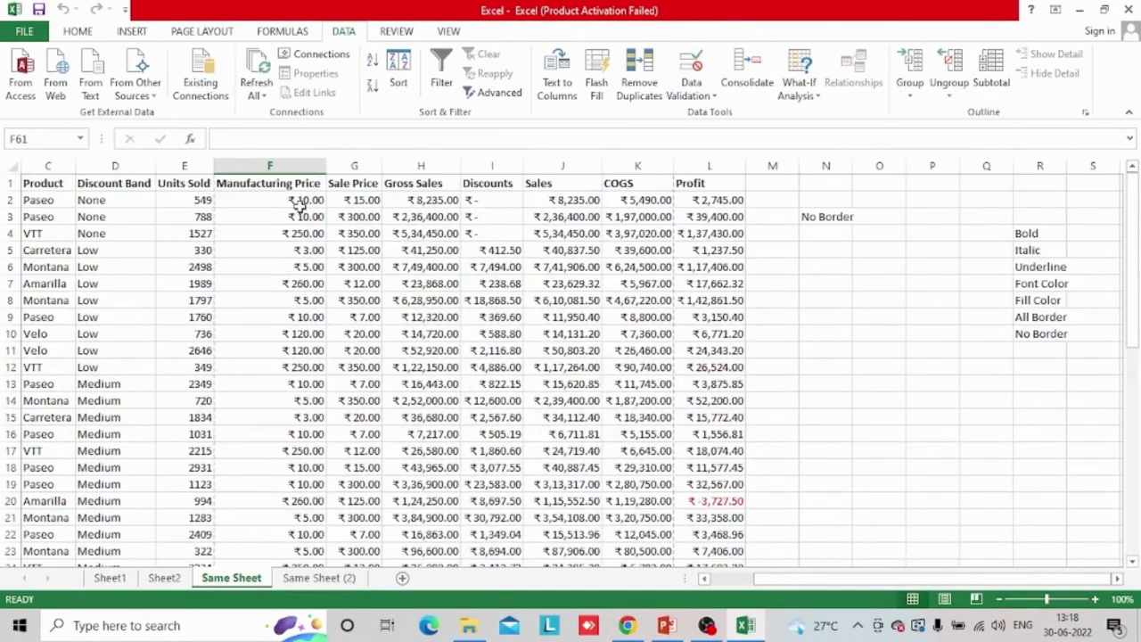
click(691, 95)
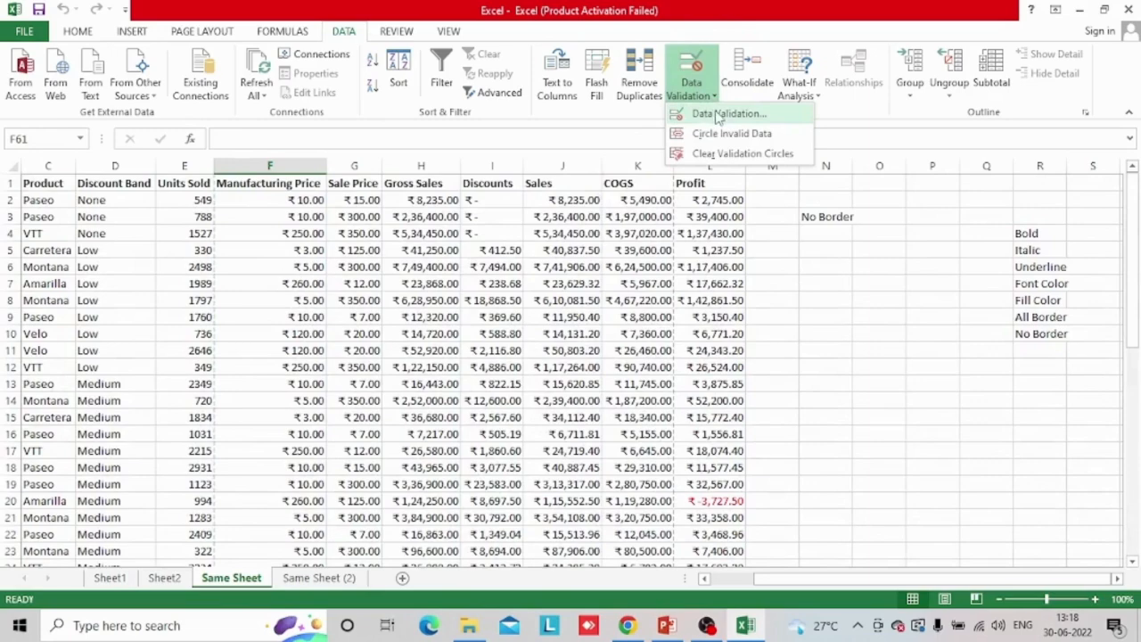
scroll(719, 118, down, 8)
click(691, 70)
click(443, 291)
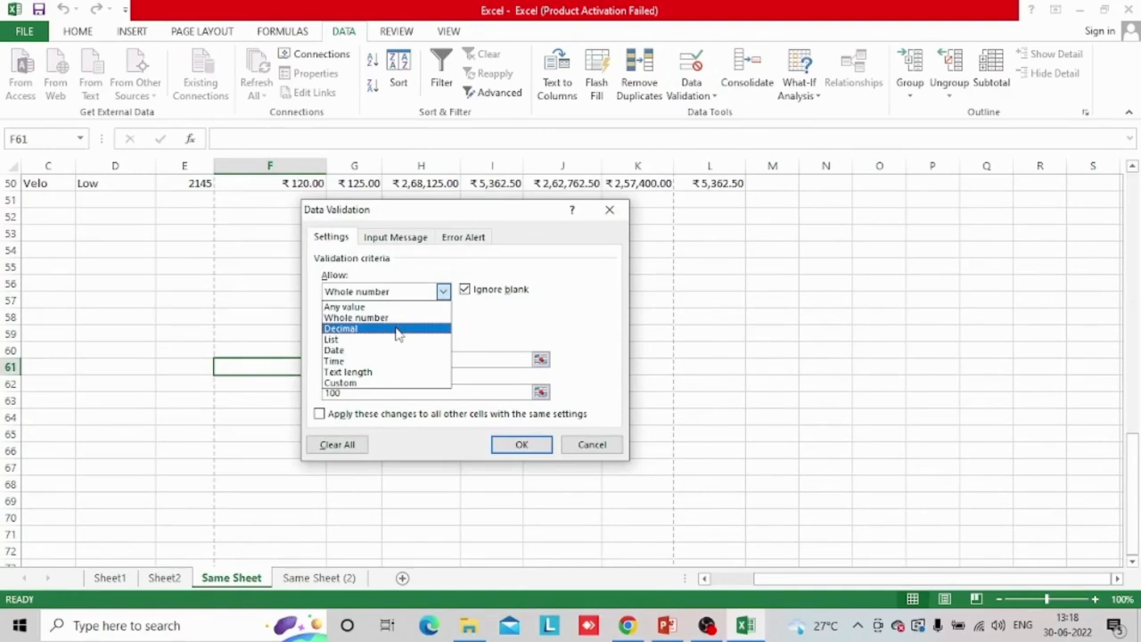
click(367, 384)
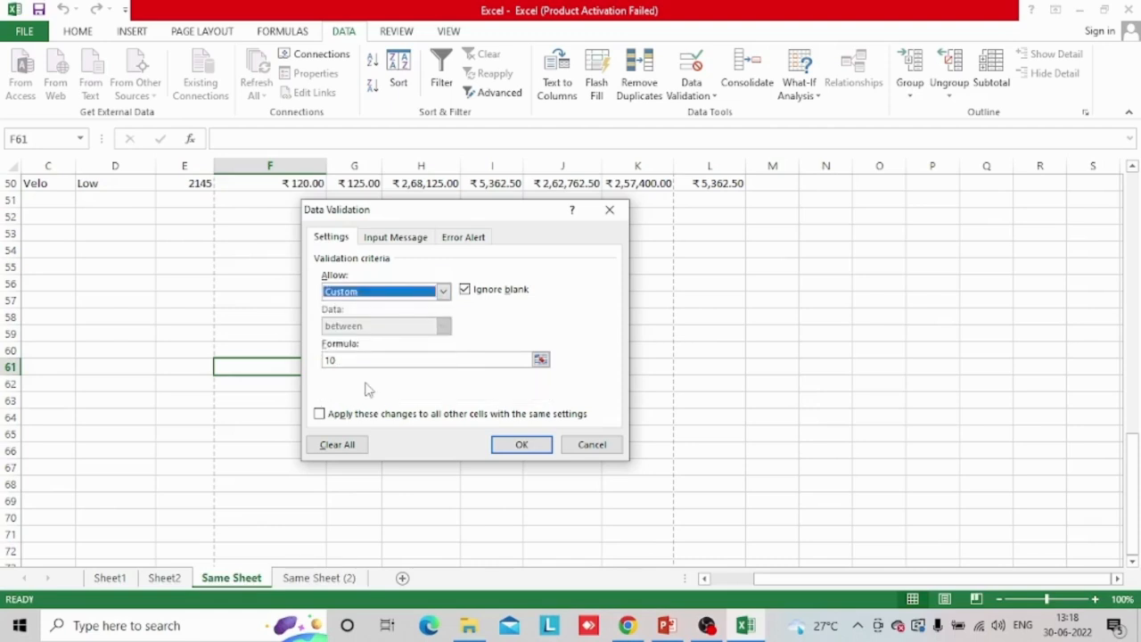
click(540, 359)
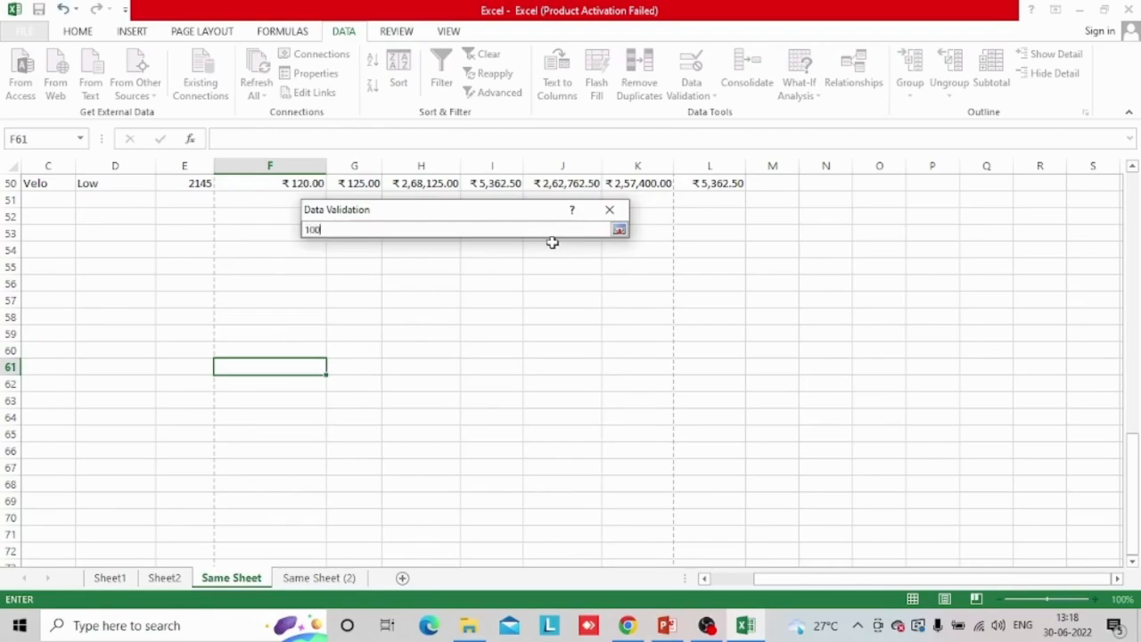
key(Return)
click(535, 445)
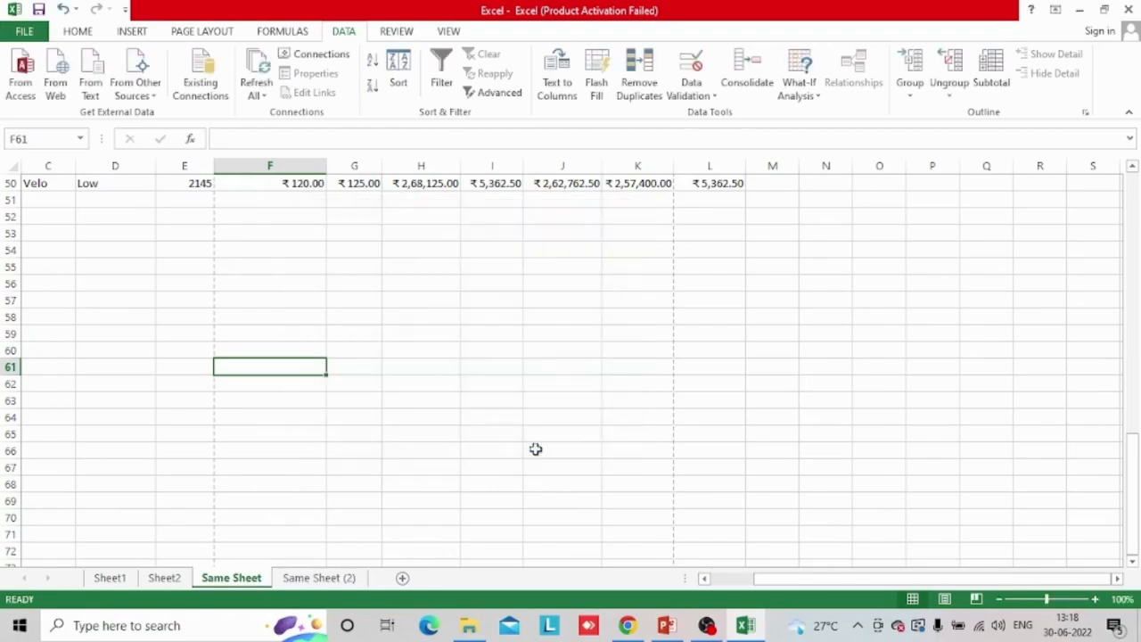
Switch to PowerPoint to read the slide listing the Data Validation types, and return to the Excel workbook
scroll(390, 220, up, 16)
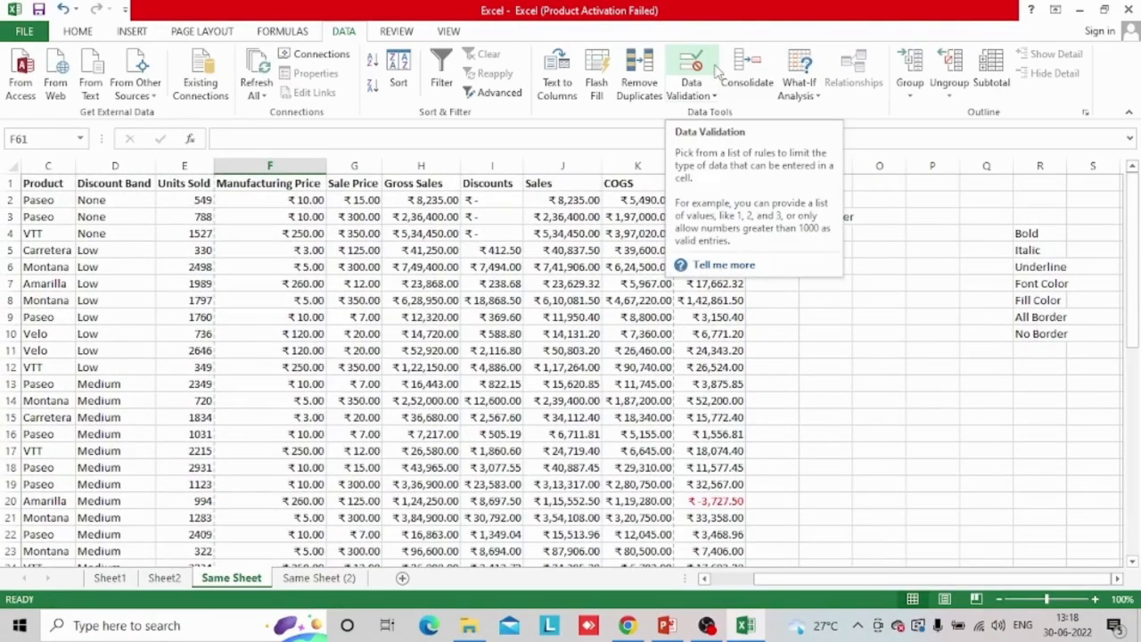
click(667, 625)
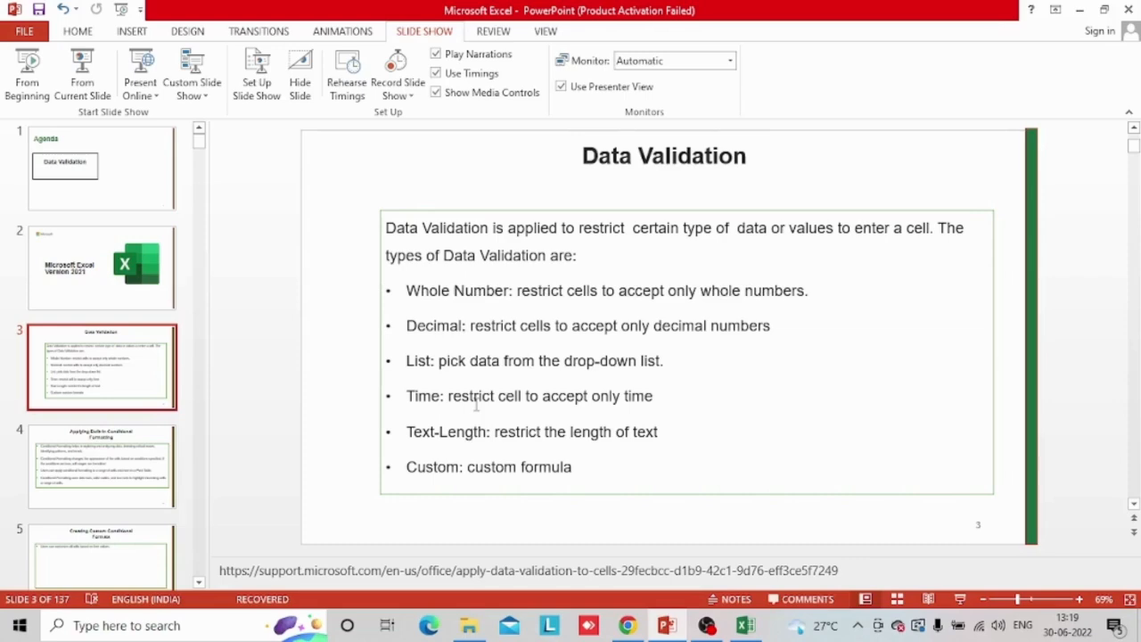
key(alt+Tab)
key(alt+Tab)
key(Tab)
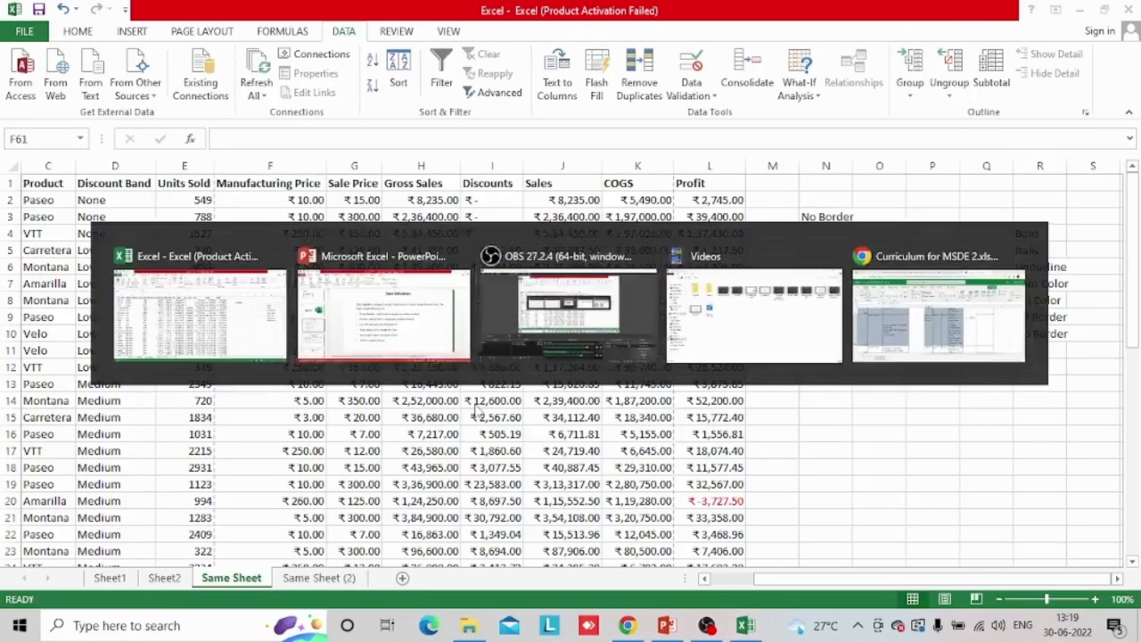
key(alt+Tab)
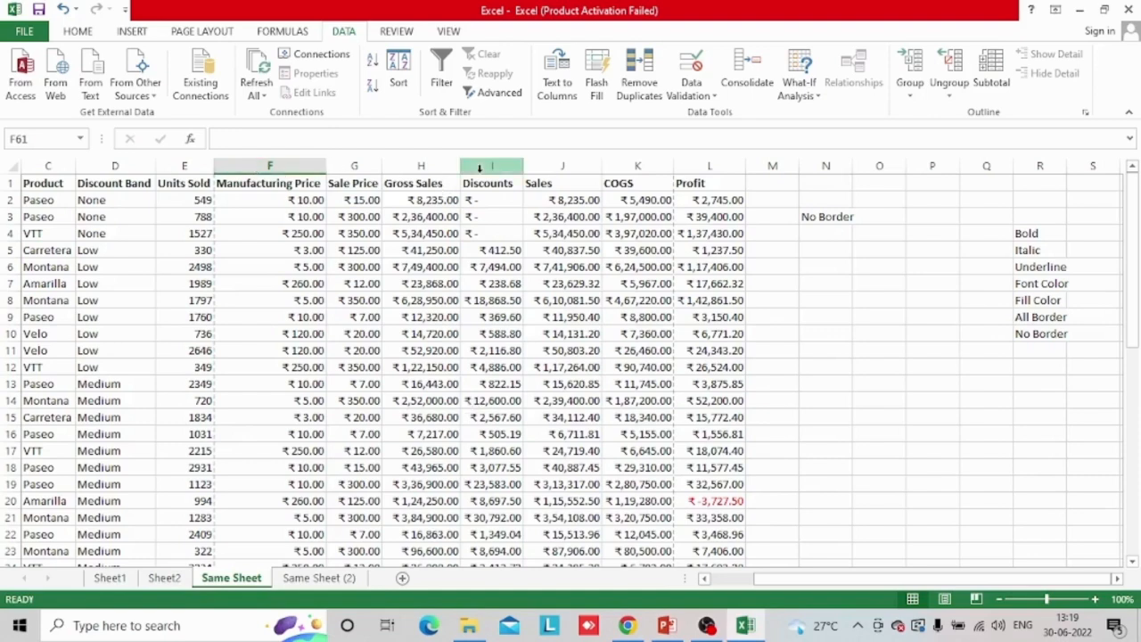
click(700, 169)
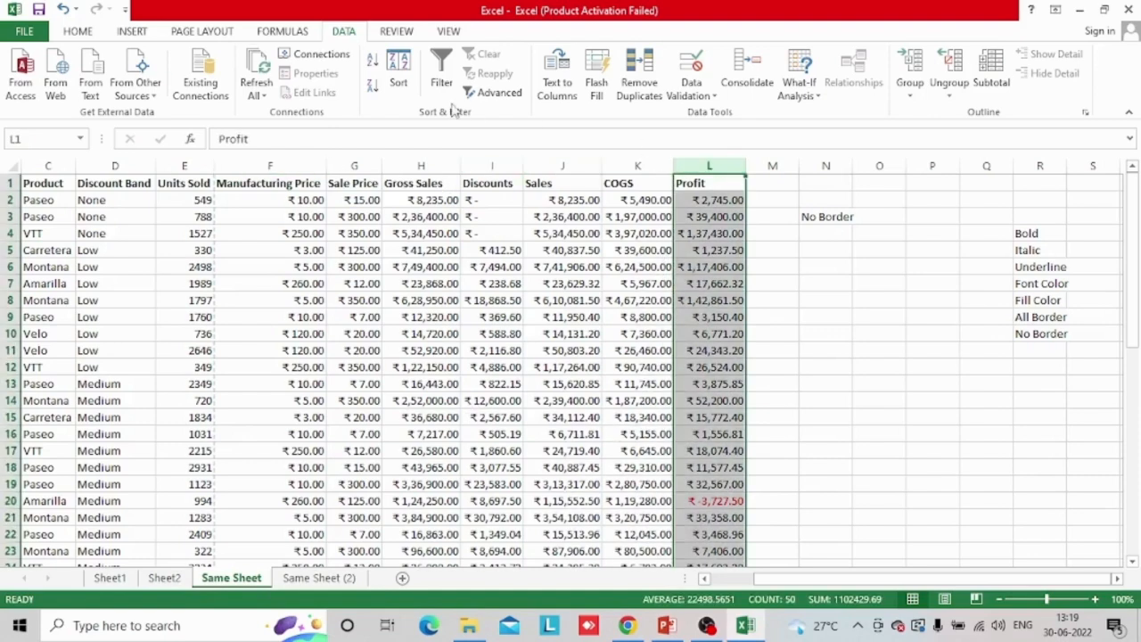
click(692, 89)
click(716, 117)
click(443, 292)
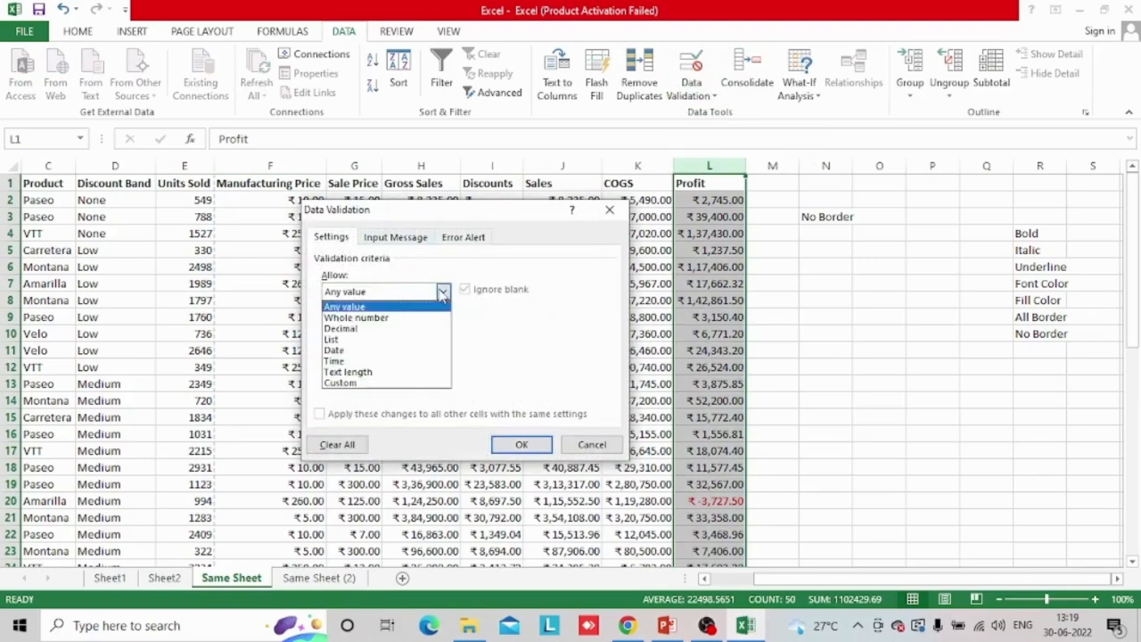
click(371, 373)
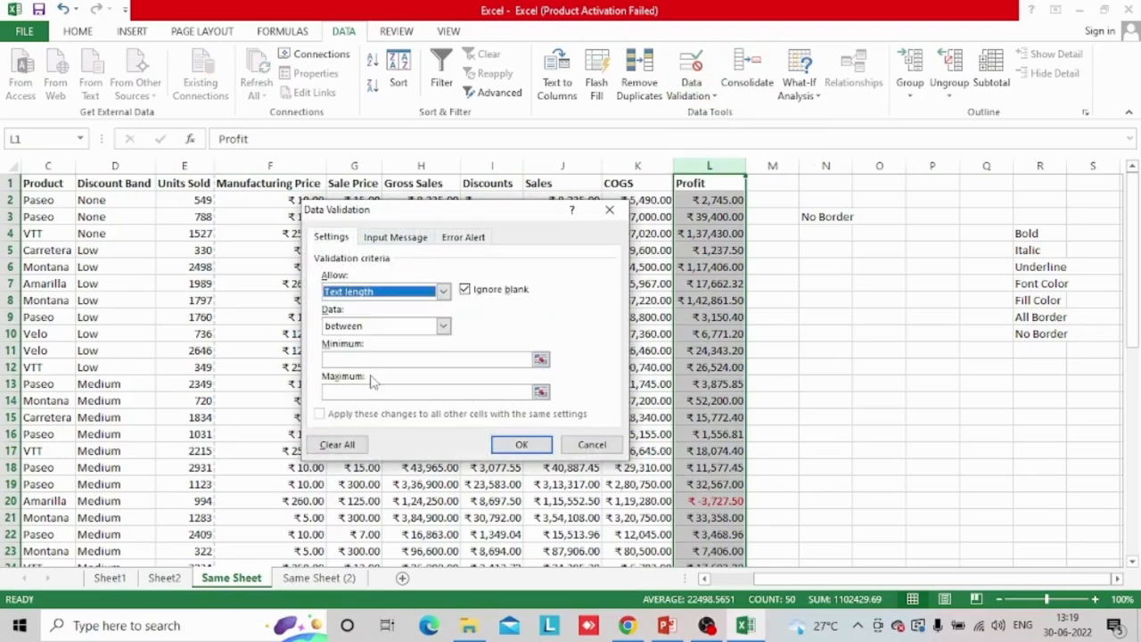
click(591, 444)
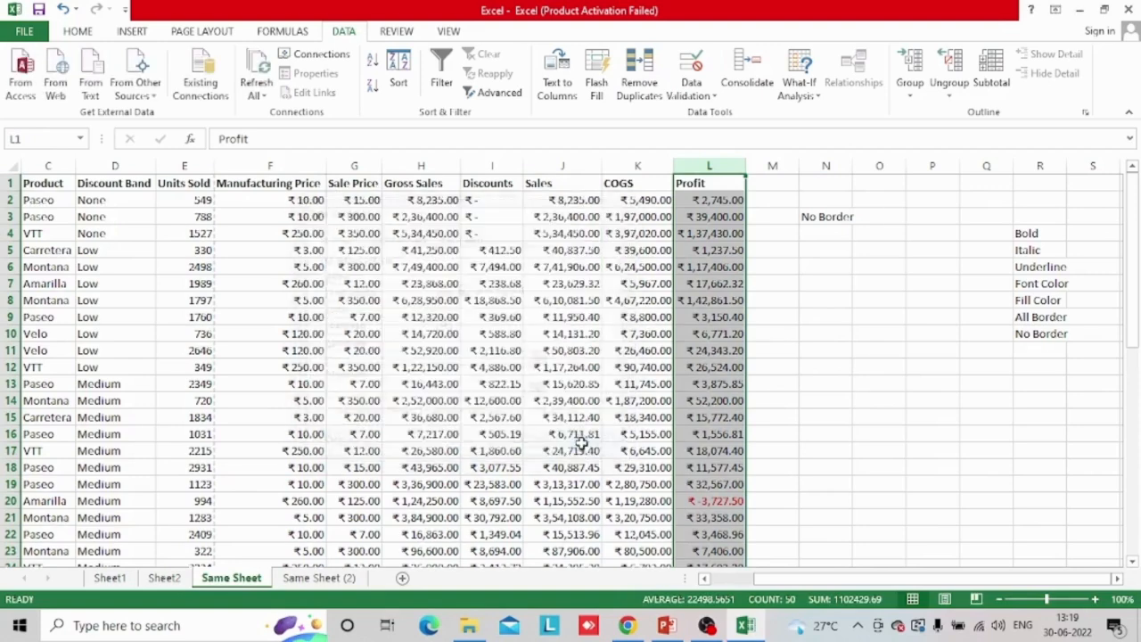
Open data validation for the whole Product column and set the allowed type to Text length
click(50, 164)
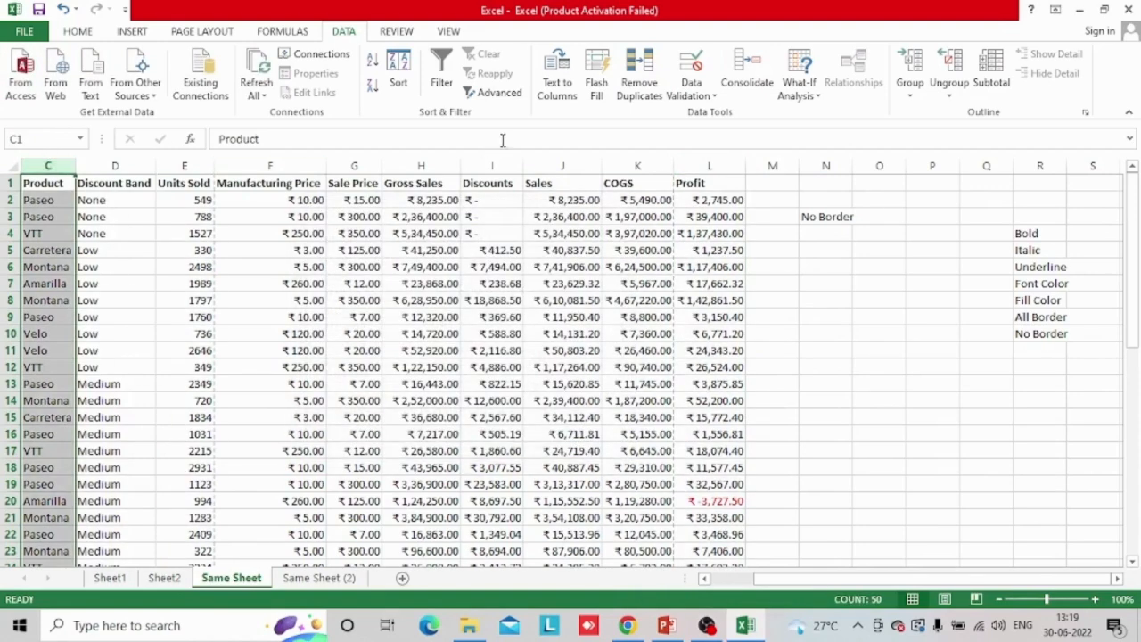
click(692, 89)
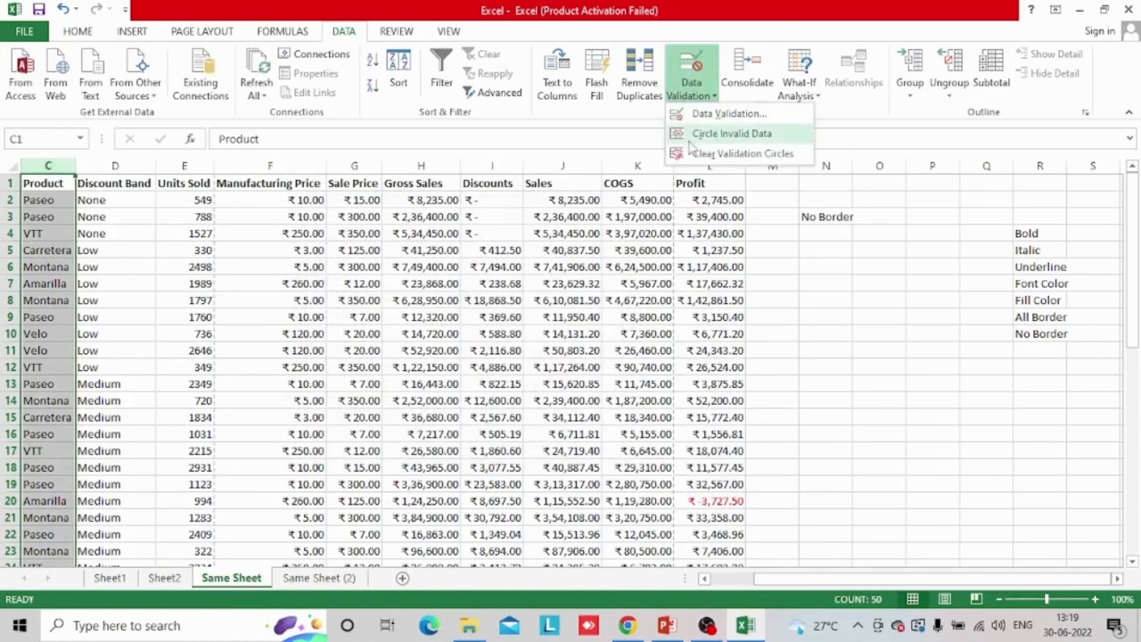
click(772, 114)
click(442, 294)
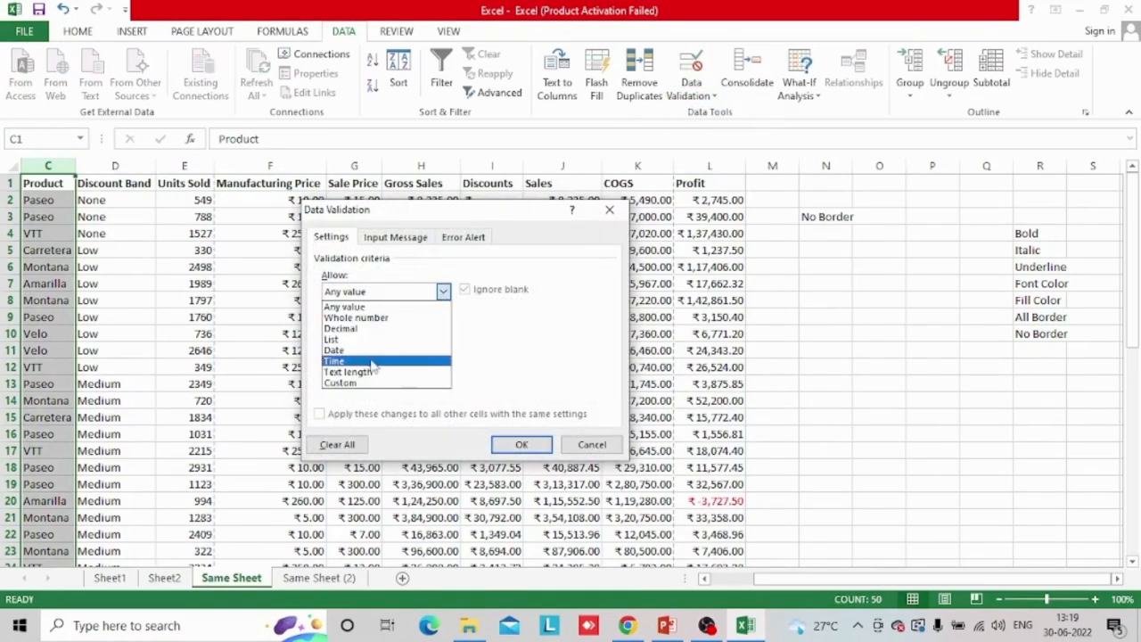
click(366, 373)
Restrict the Product text length to between a minimum of 3 and a set maximum, and apply the rule
click(443, 327)
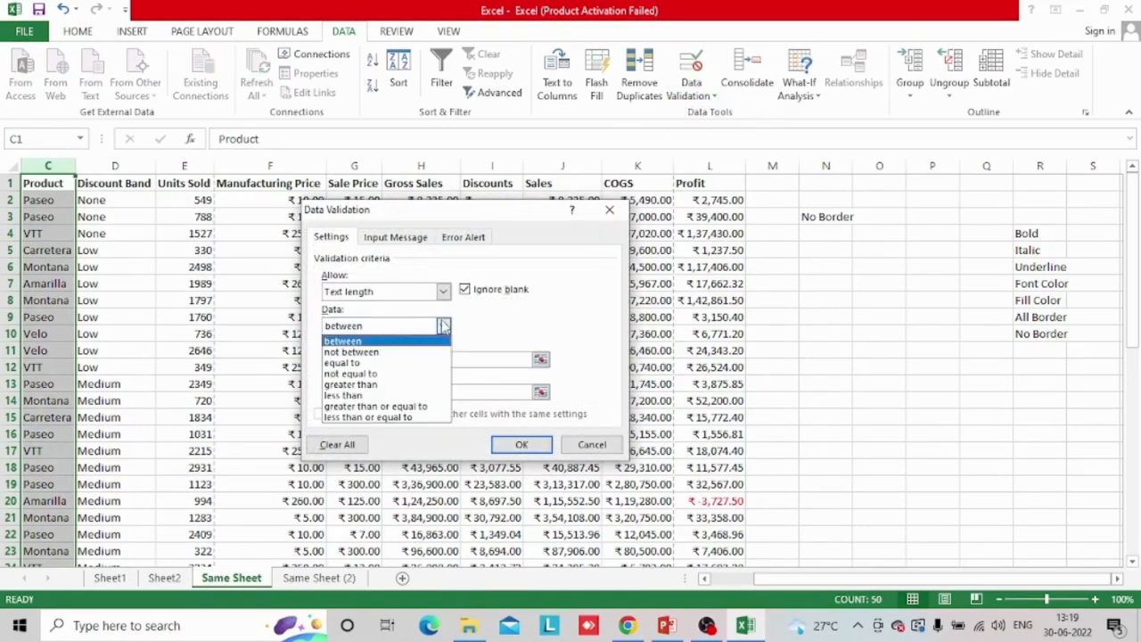
click(411, 340)
click(388, 358)
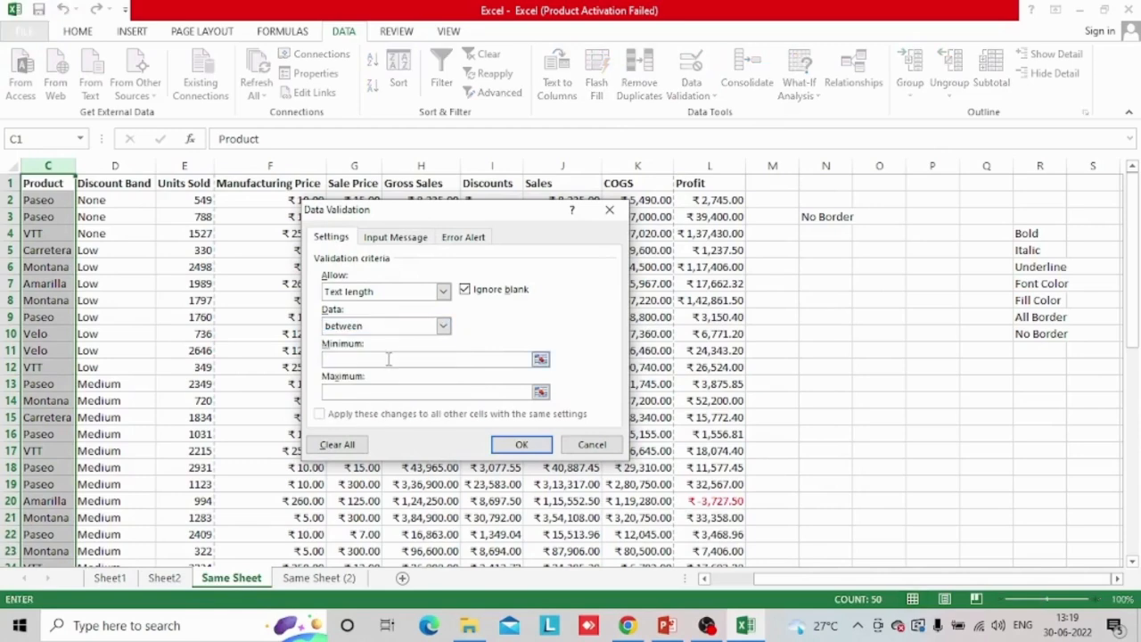
text(3)
click(382, 392)
click(522, 444)
Circle the invalid data on the sheet and select the Manufacturing Price values in F4 to F21
click(696, 92)
click(774, 132)
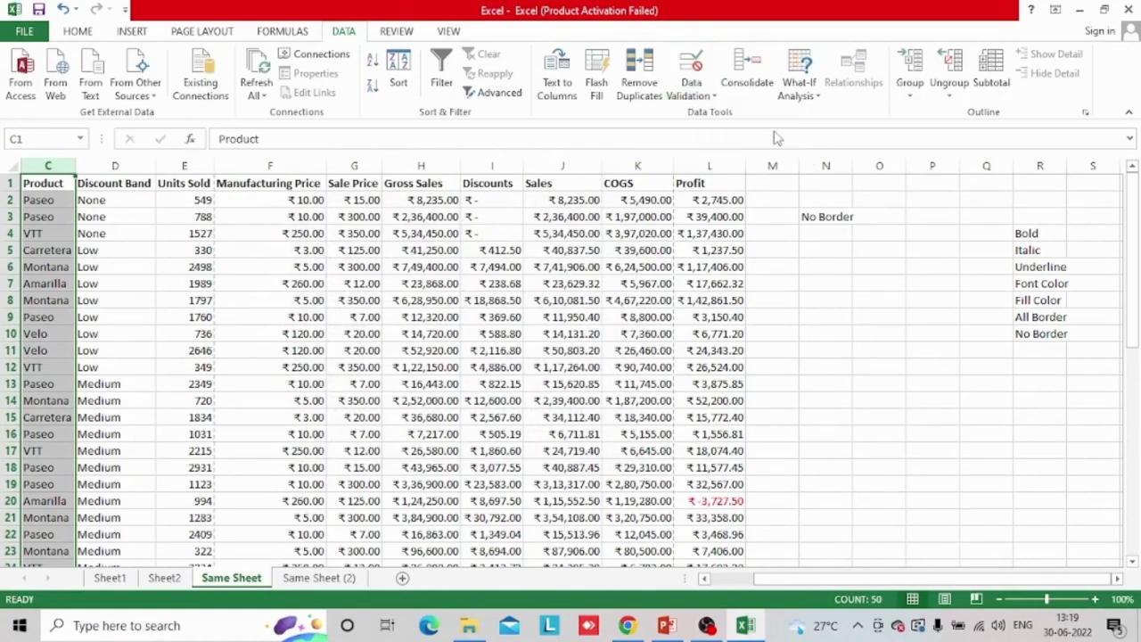
drag(822, 578, 736, 585)
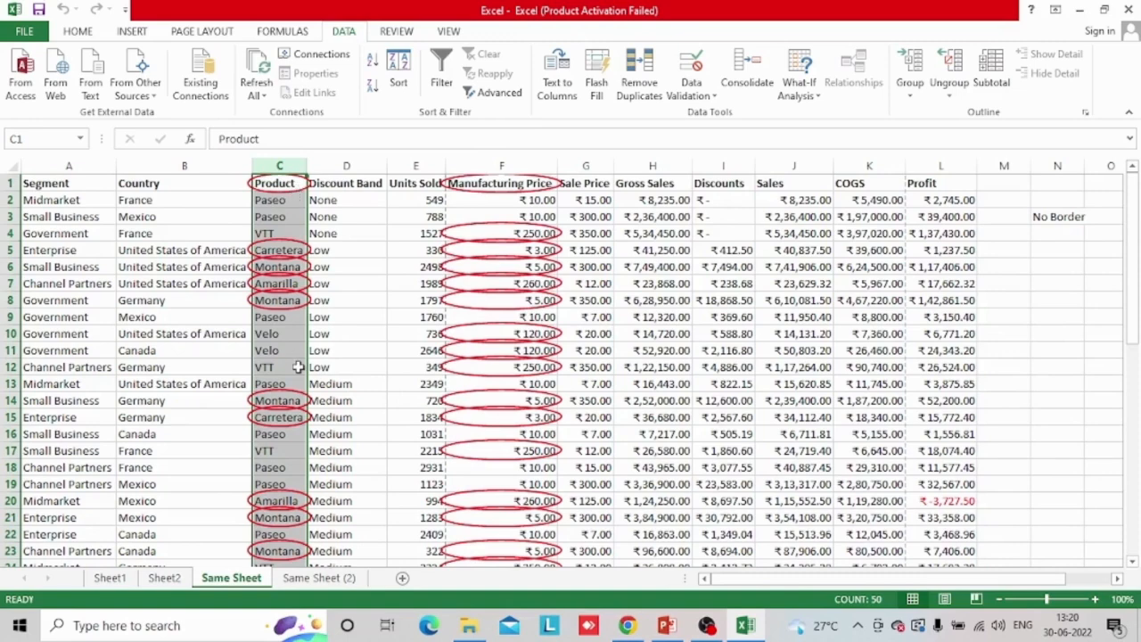
click(514, 176)
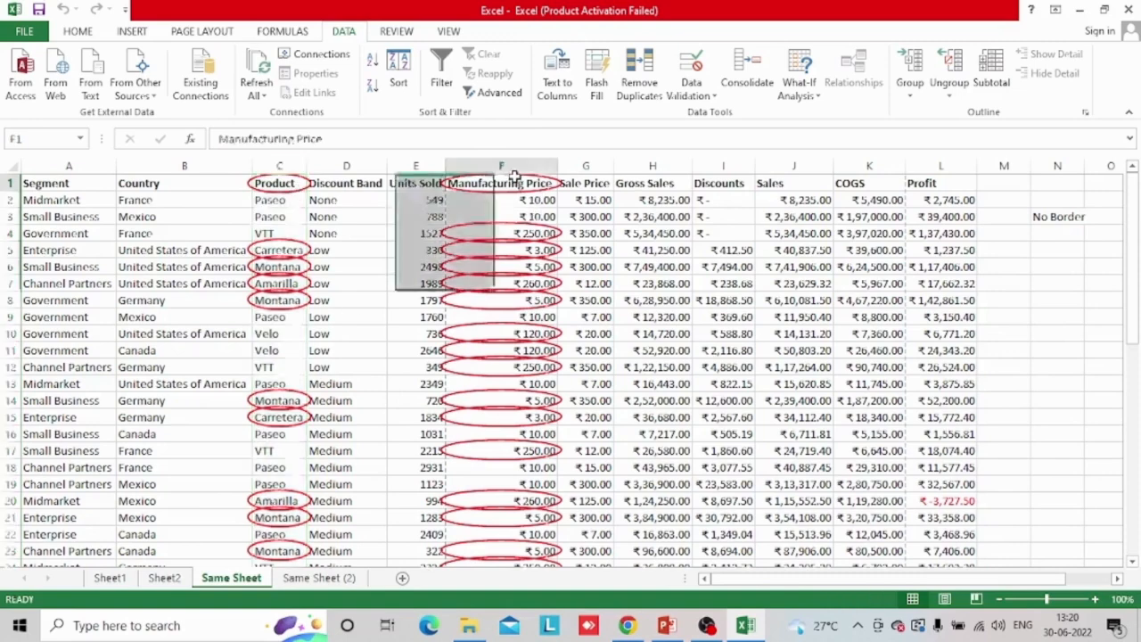
drag(517, 233, 530, 517)
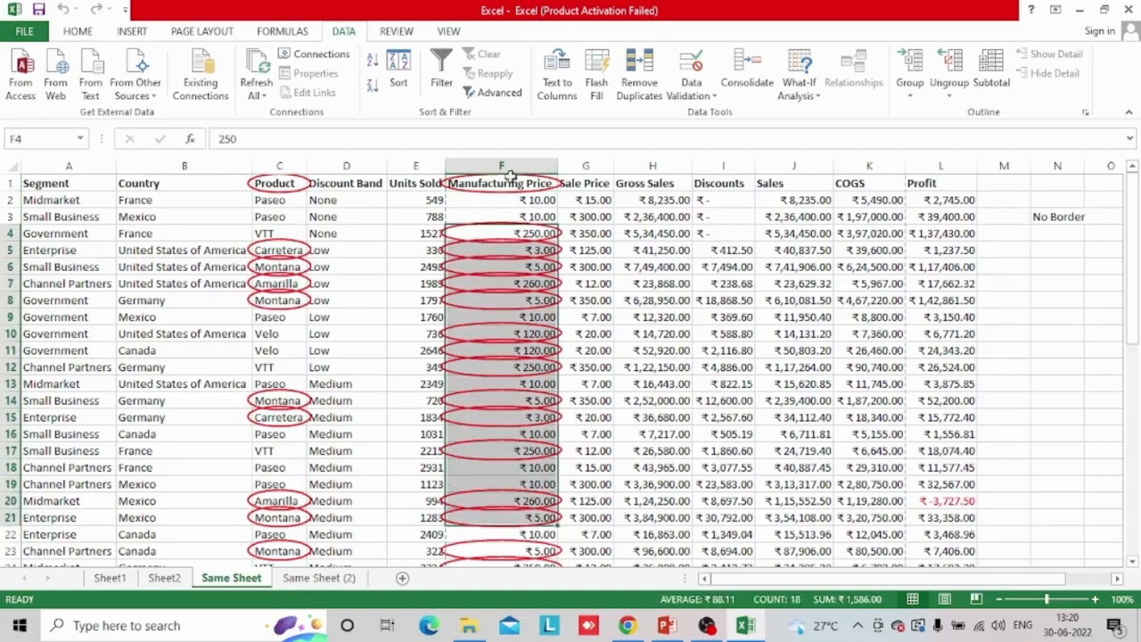
Erase all data validation settings from the whole Manufacturing Price column and apply the change
click(506, 166)
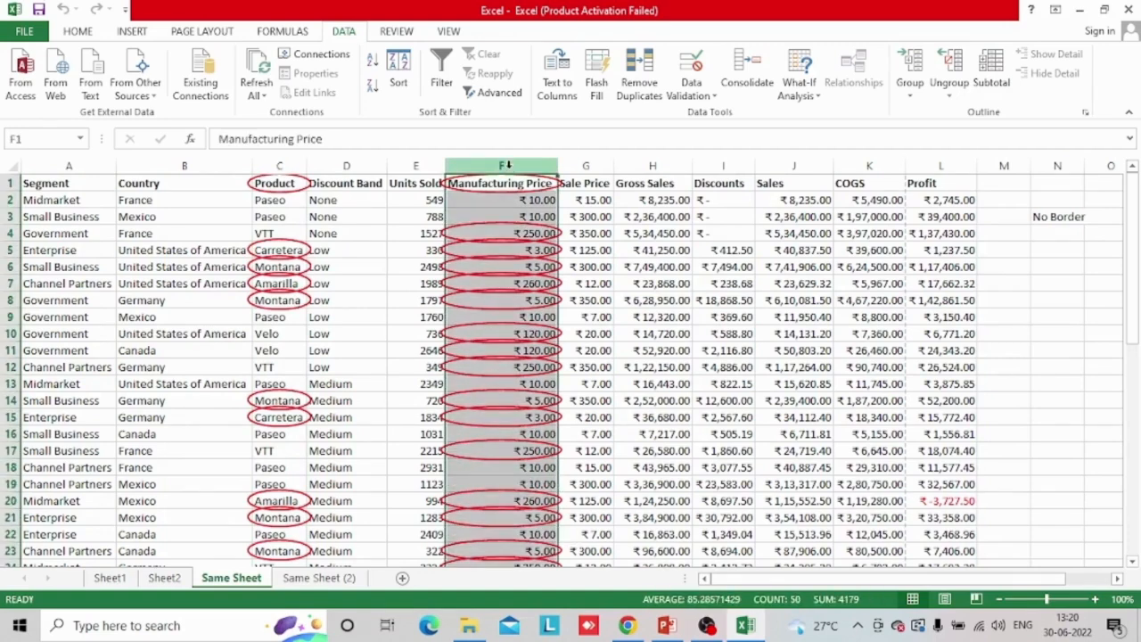
click(698, 90)
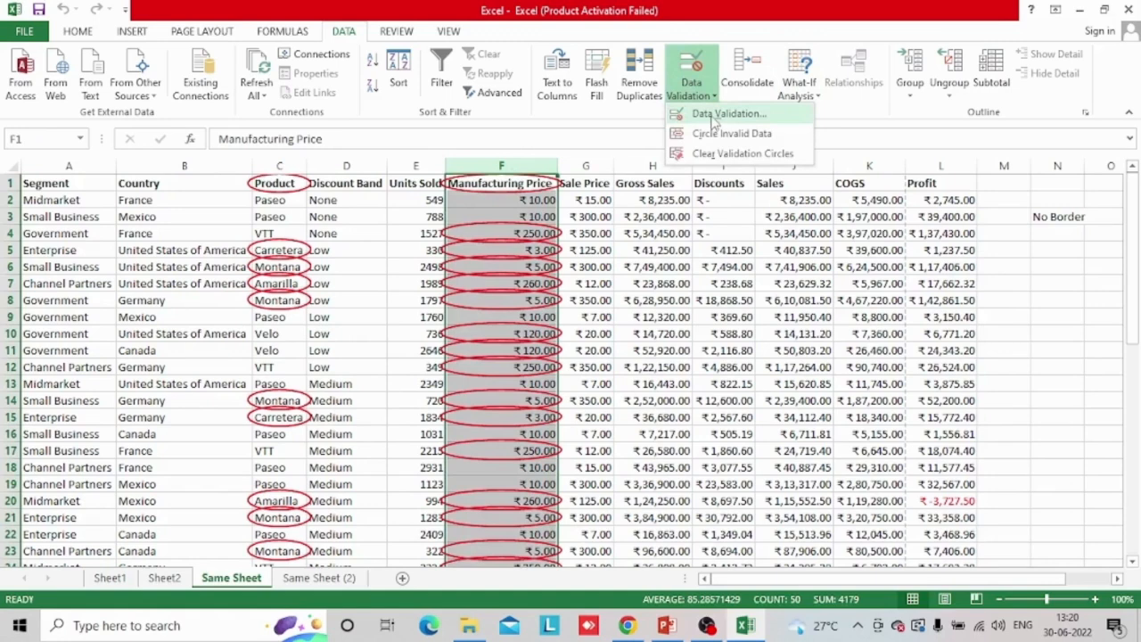
click(714, 117)
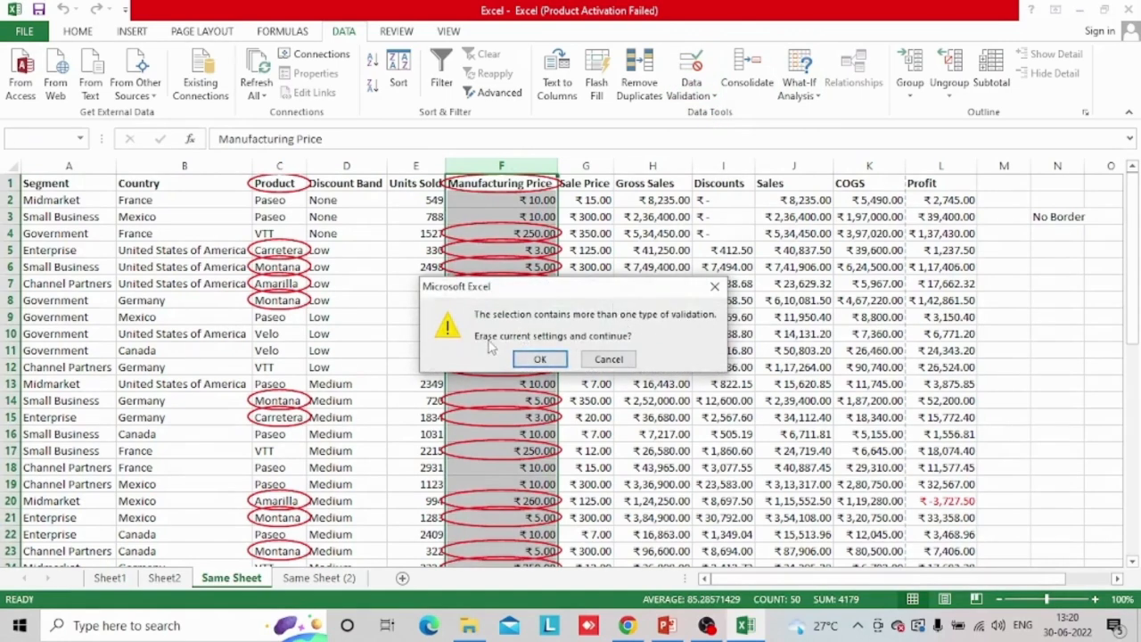
click(559, 360)
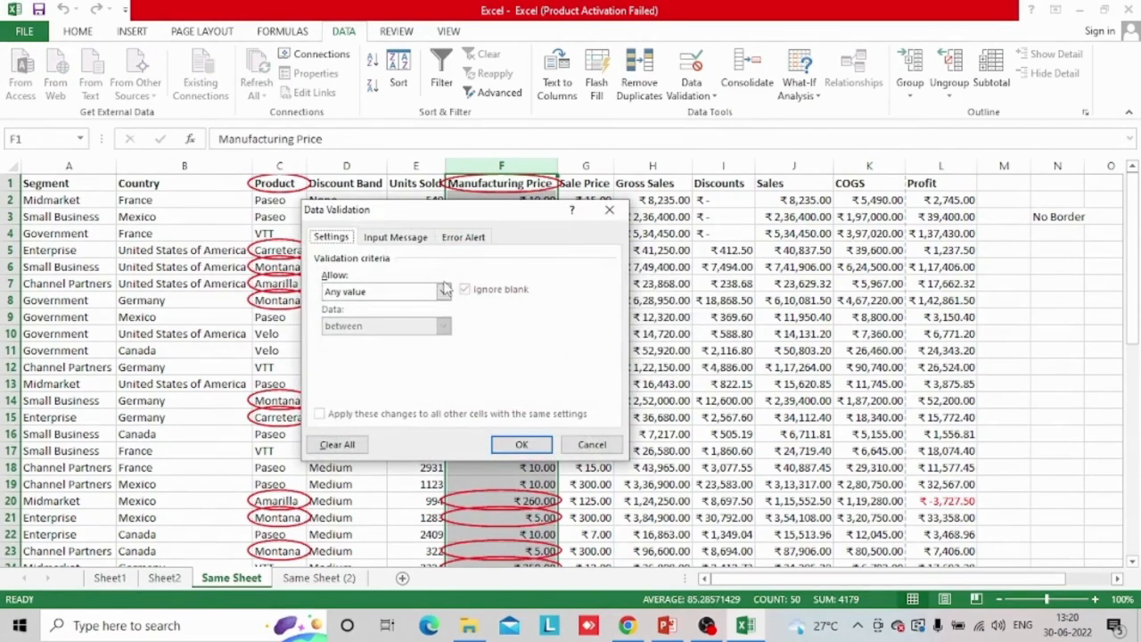
click(336, 445)
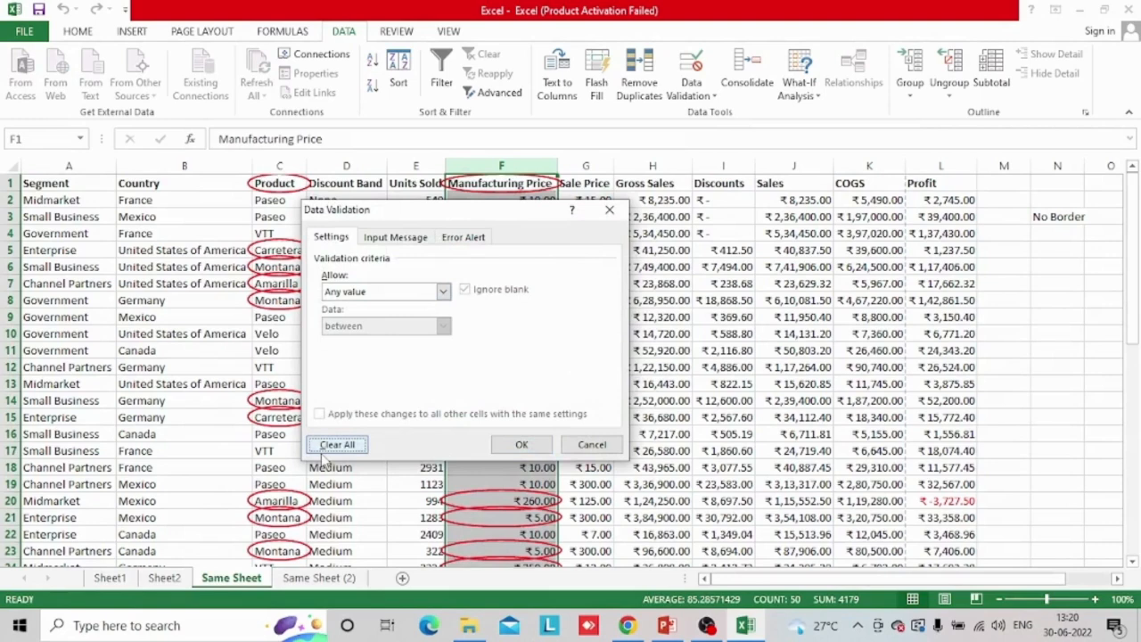
click(523, 446)
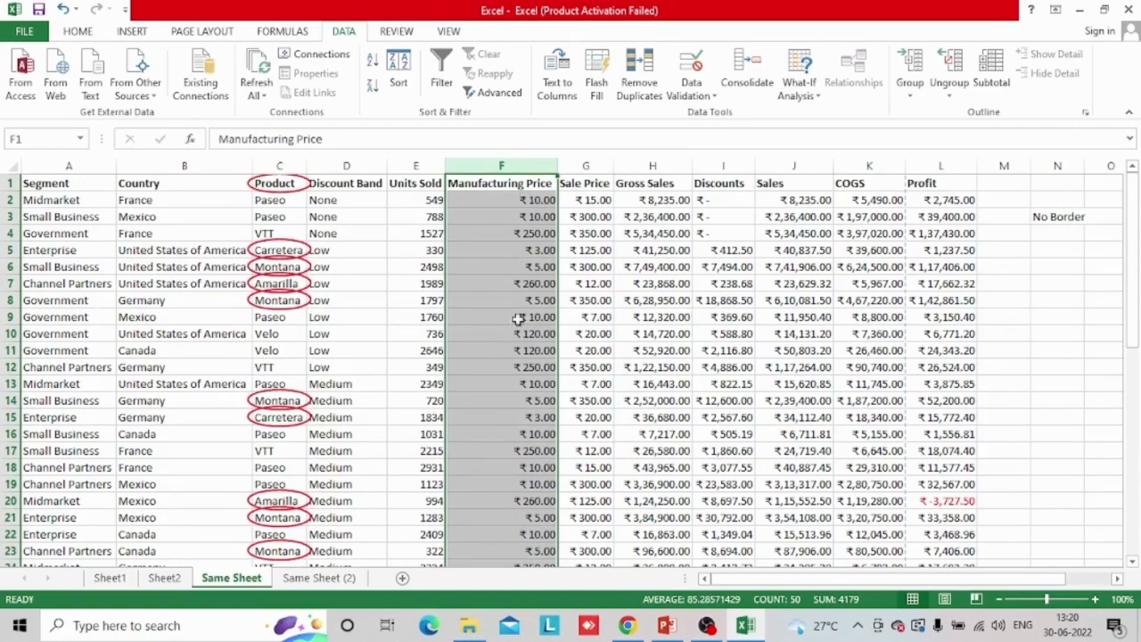
Clear all data validation settings from the whole Product column and apply the change
click(272, 234)
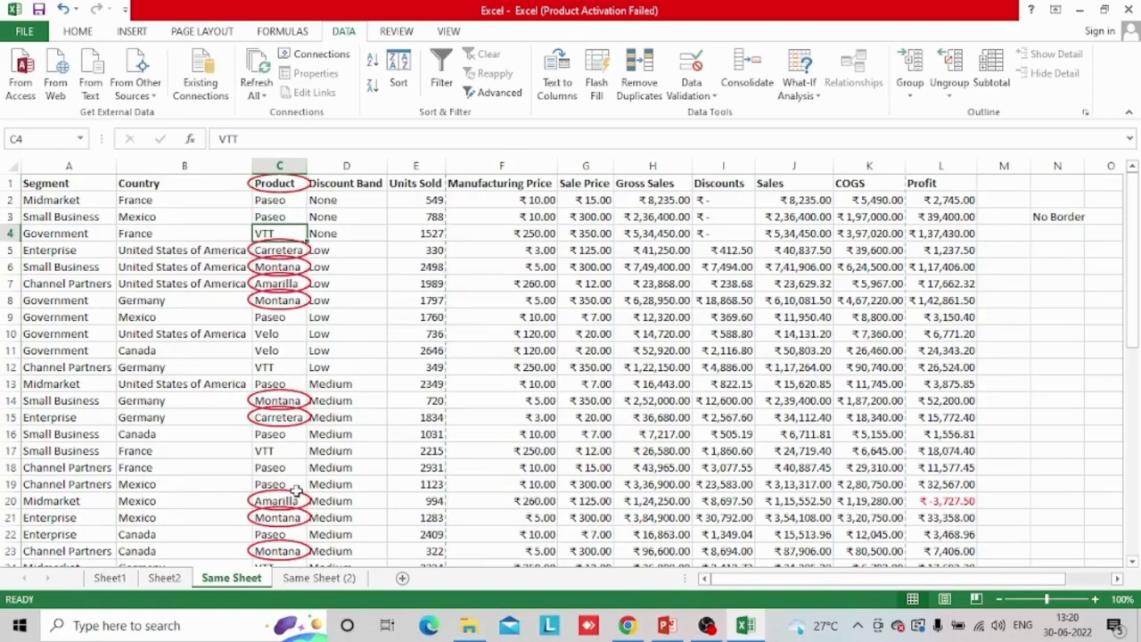
click(283, 166)
click(694, 91)
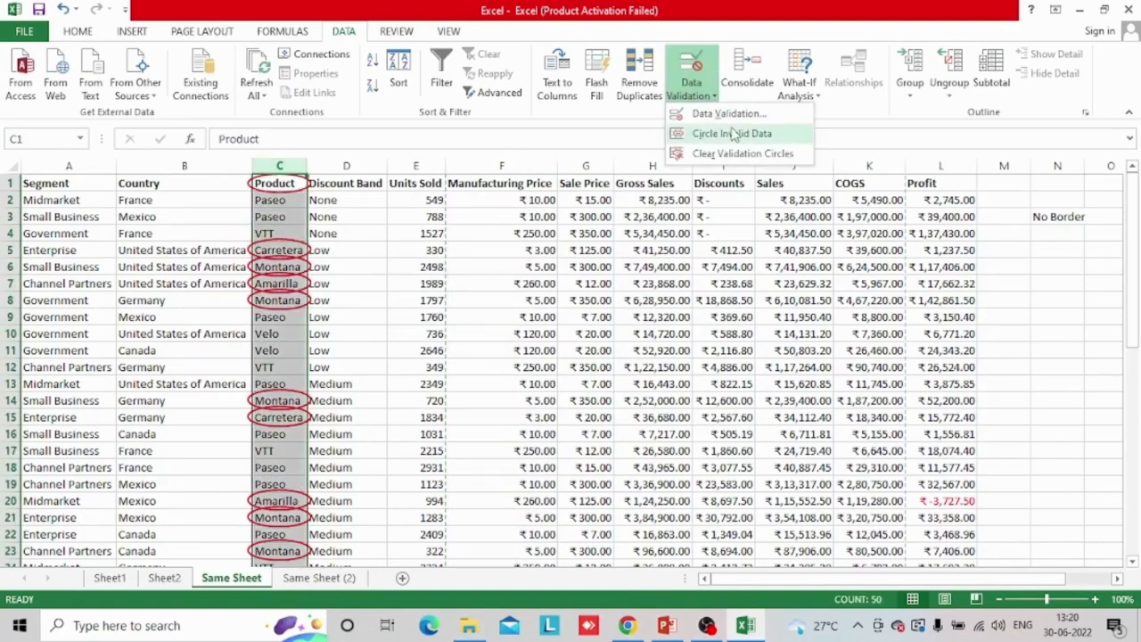
click(729, 114)
click(337, 444)
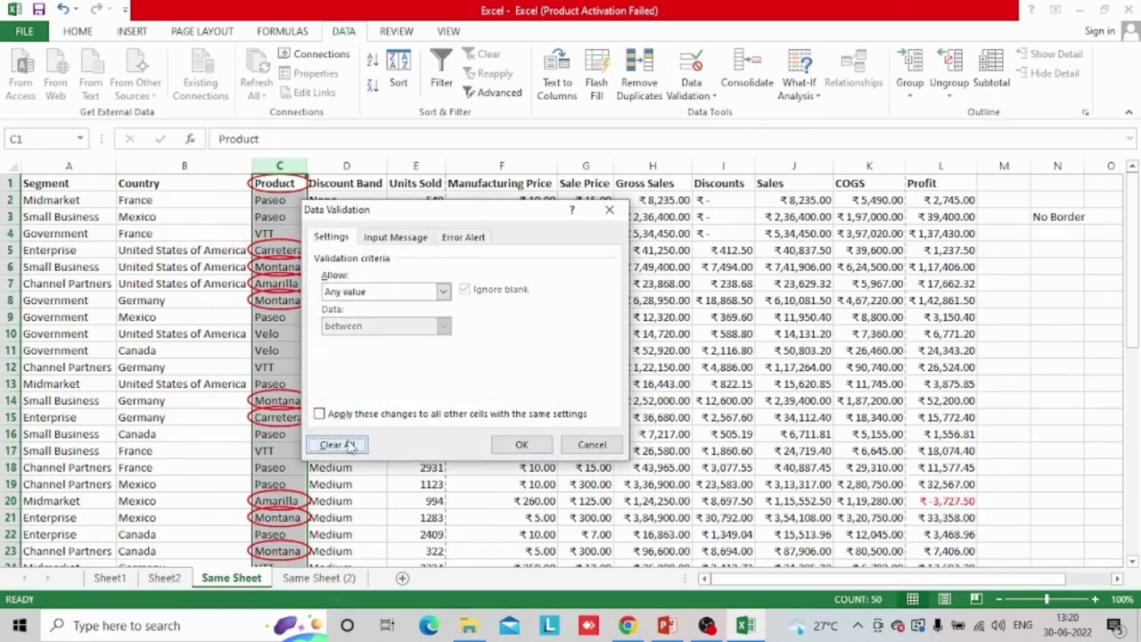
click(521, 444)
Look through the data validation criteria, error alert and input message options for cell H9, and close without applying
click(620, 319)
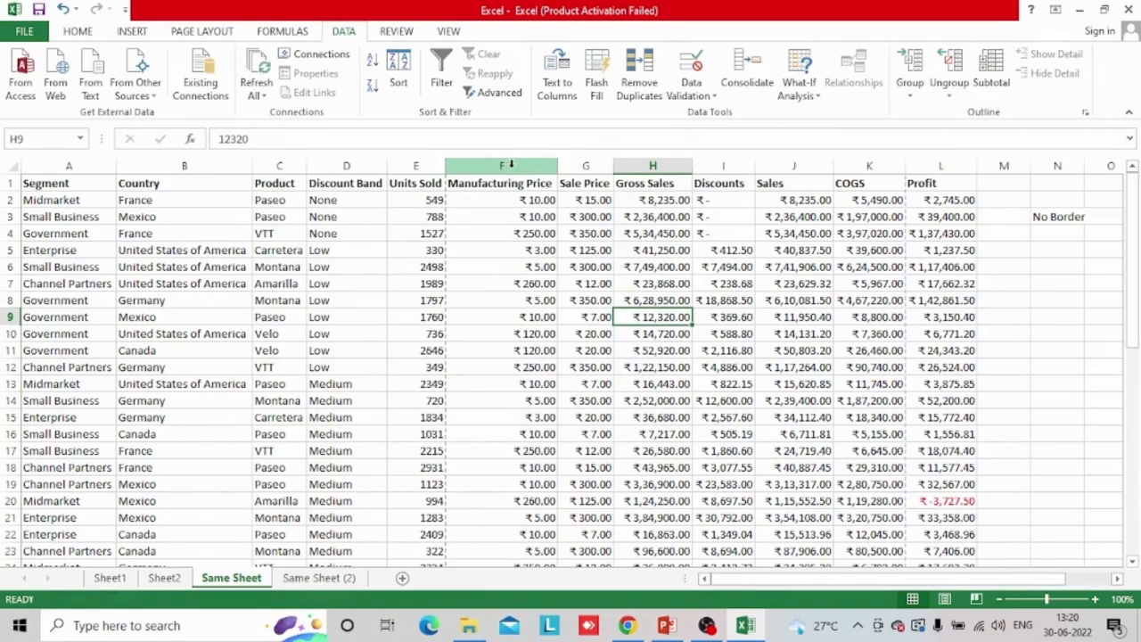
click(691, 89)
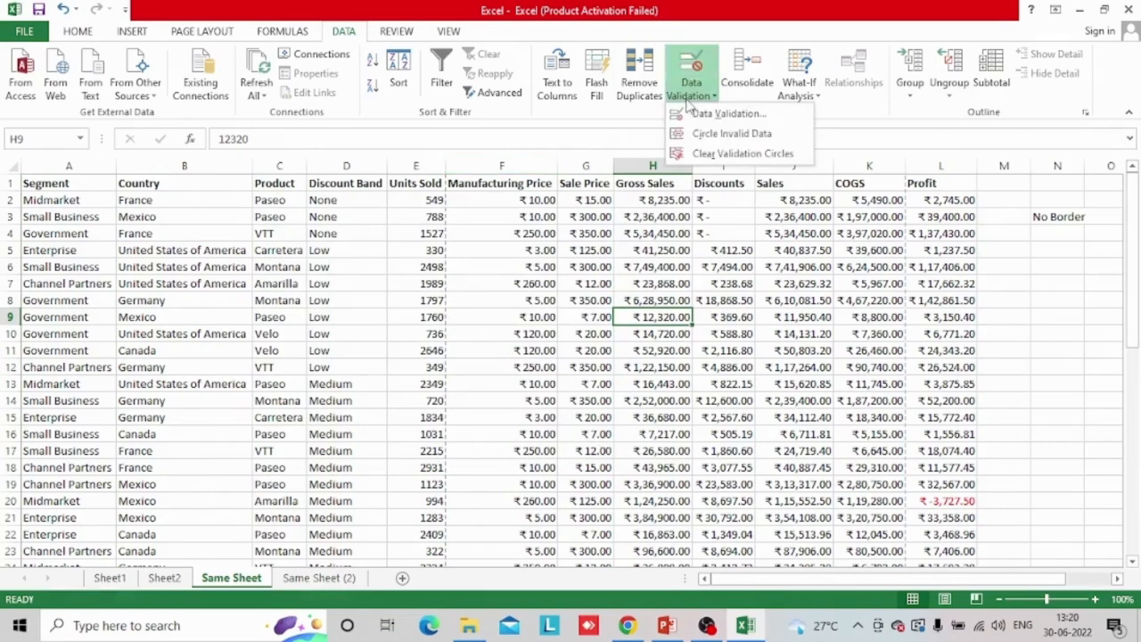
click(714, 119)
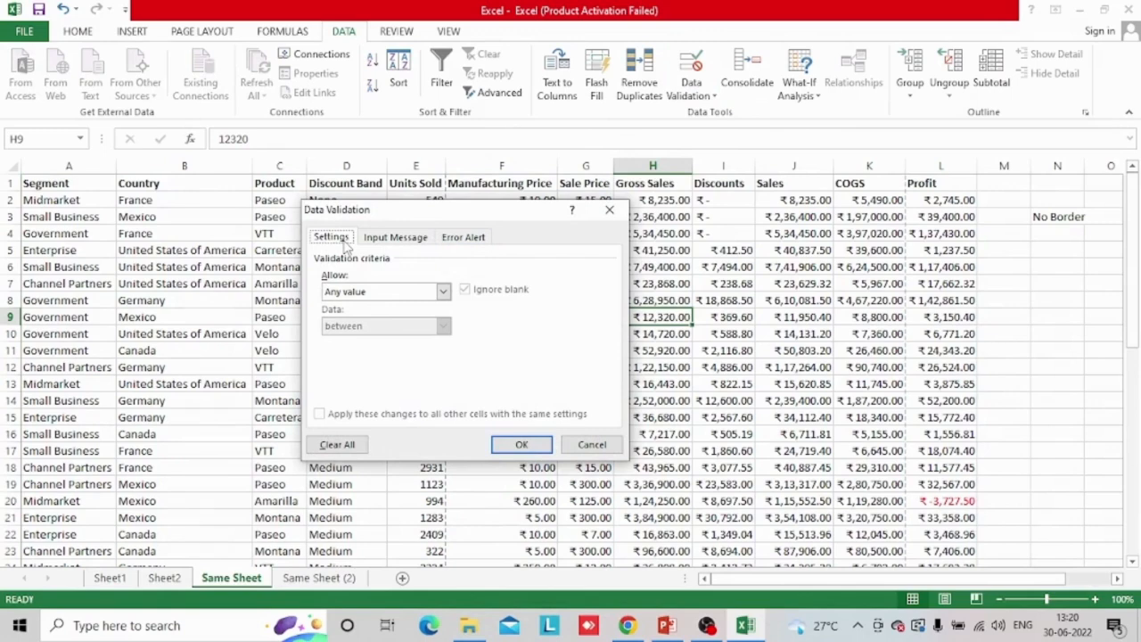
click(413, 240)
click(464, 238)
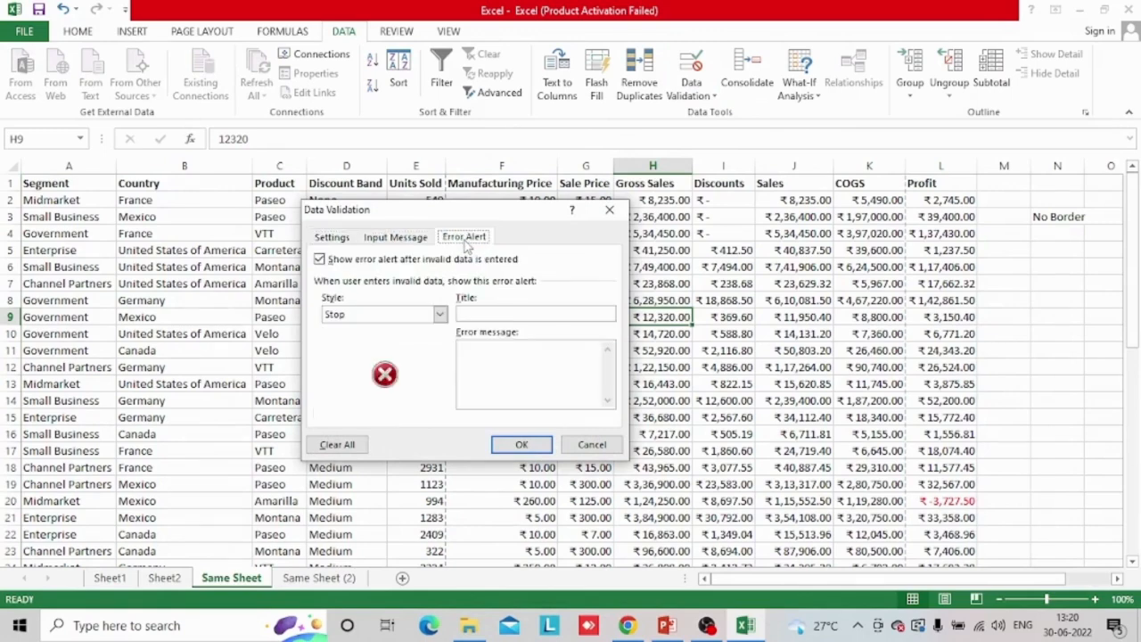
click(393, 241)
click(593, 445)
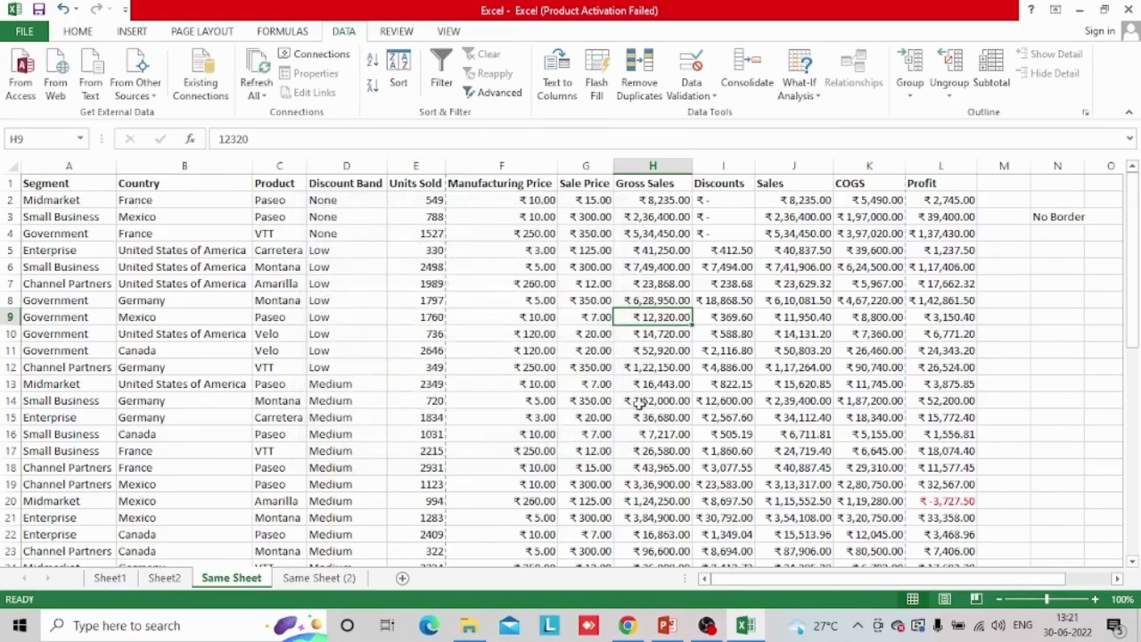
Select the empty cells N19 to N31 beside the sales data
click(1015, 354)
key(Right)
key(Right)
key(Right)
key(Right)
key(Right)
key(Right)
key(Right)
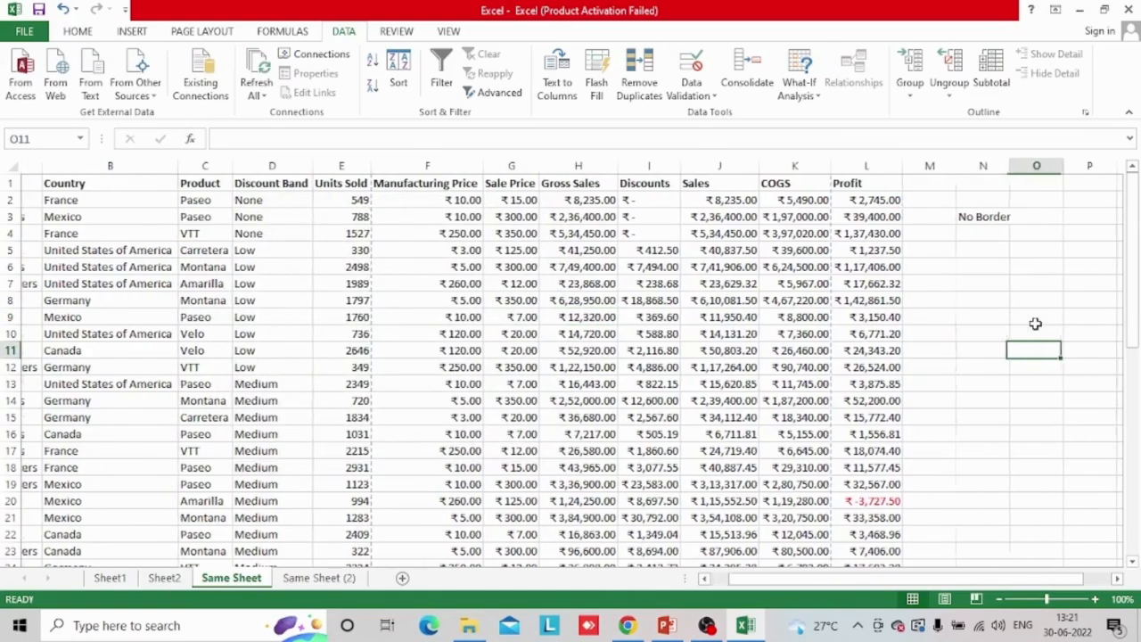
drag(806, 302, 1097, 557)
click(751, 302)
drag(751, 302, 956, 504)
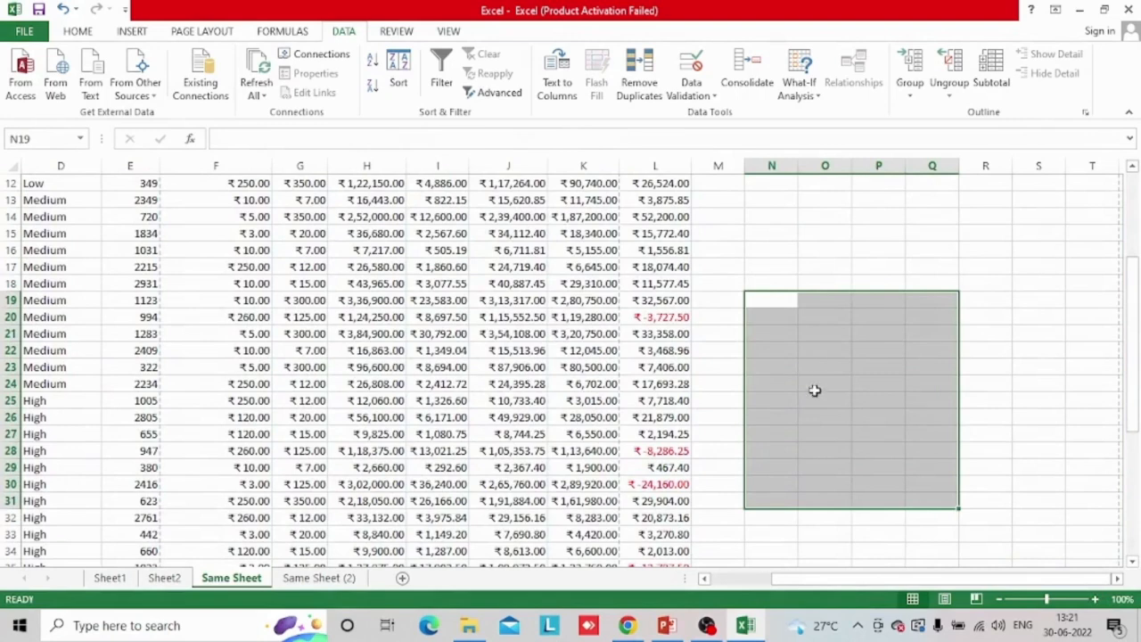
drag(775, 298, 777, 501)
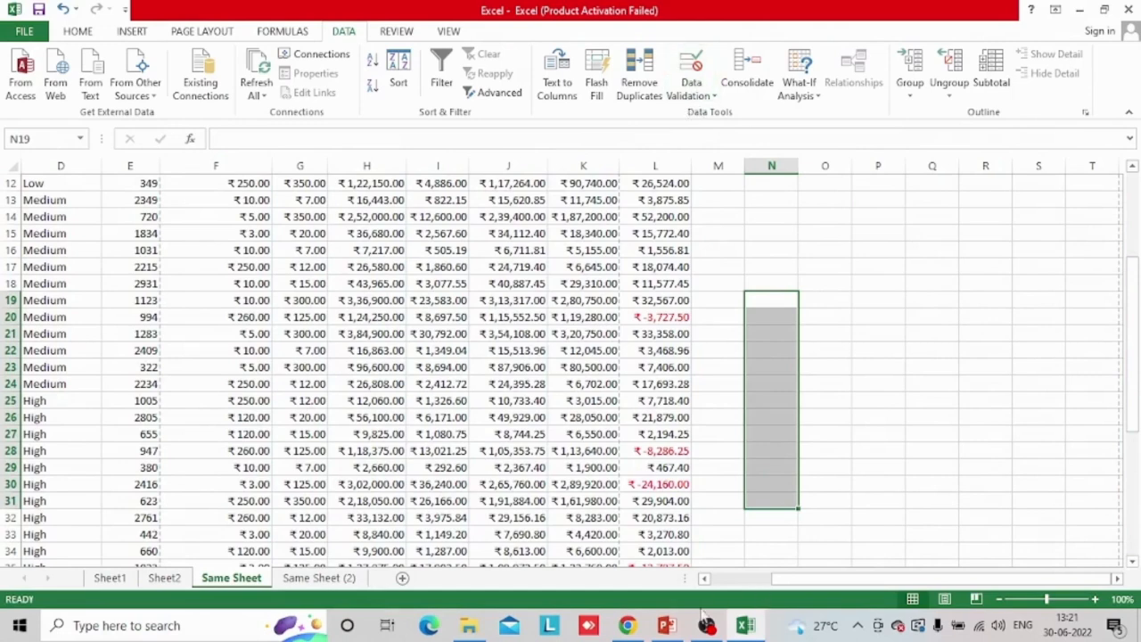
Set the validation of N19 to N31 to whole numbers between a minimum and a maximum
click(711, 103)
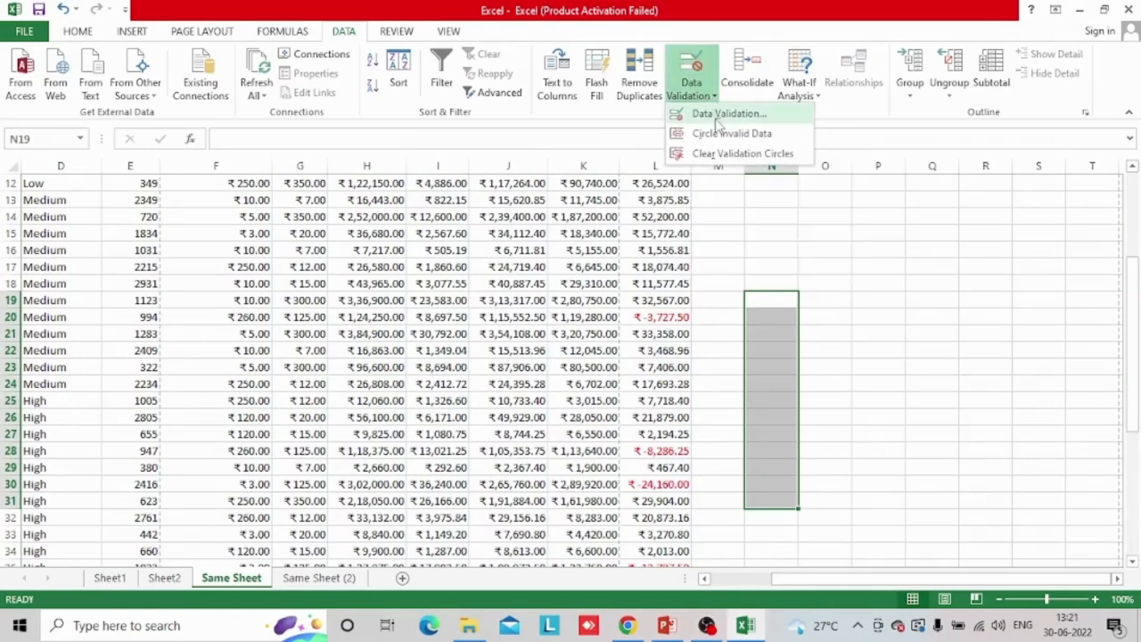
click(722, 120)
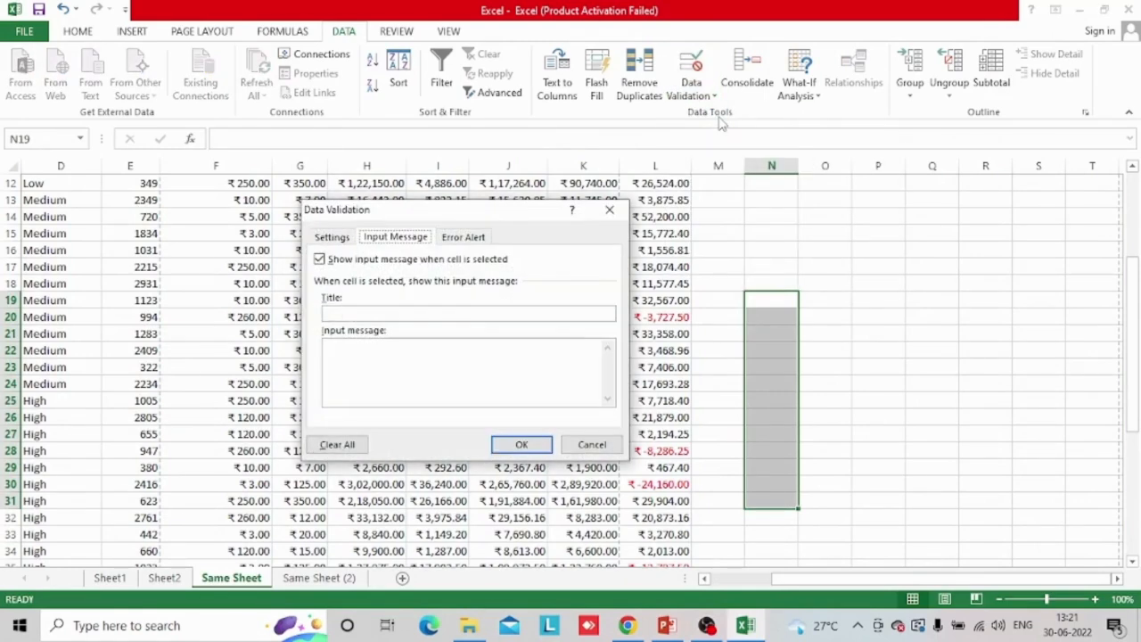
click(331, 237)
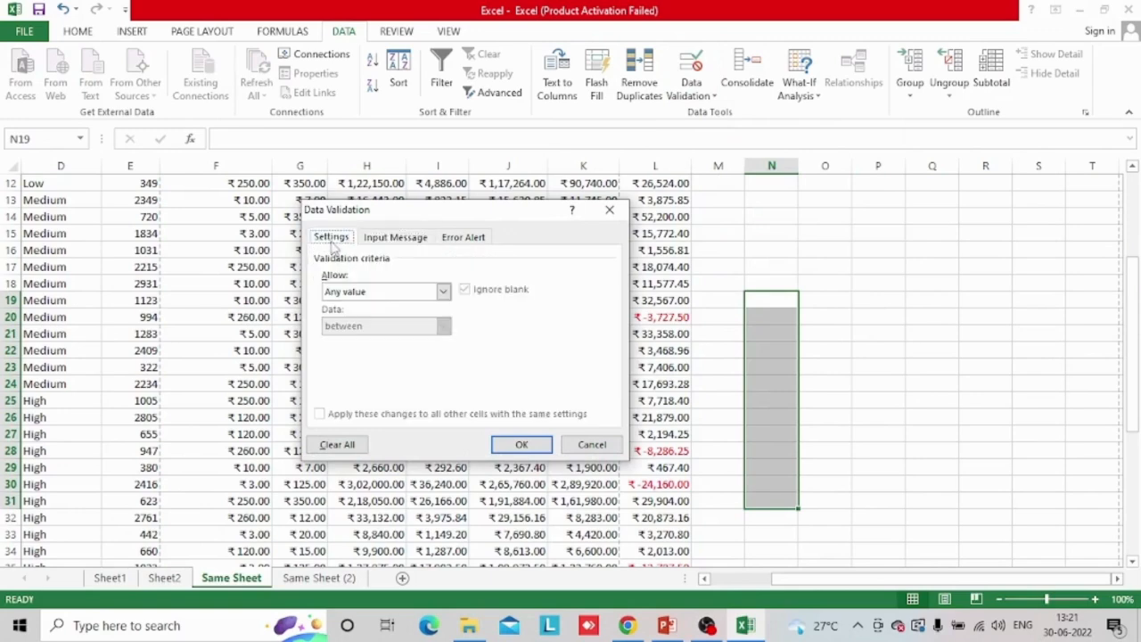
click(442, 293)
click(356, 317)
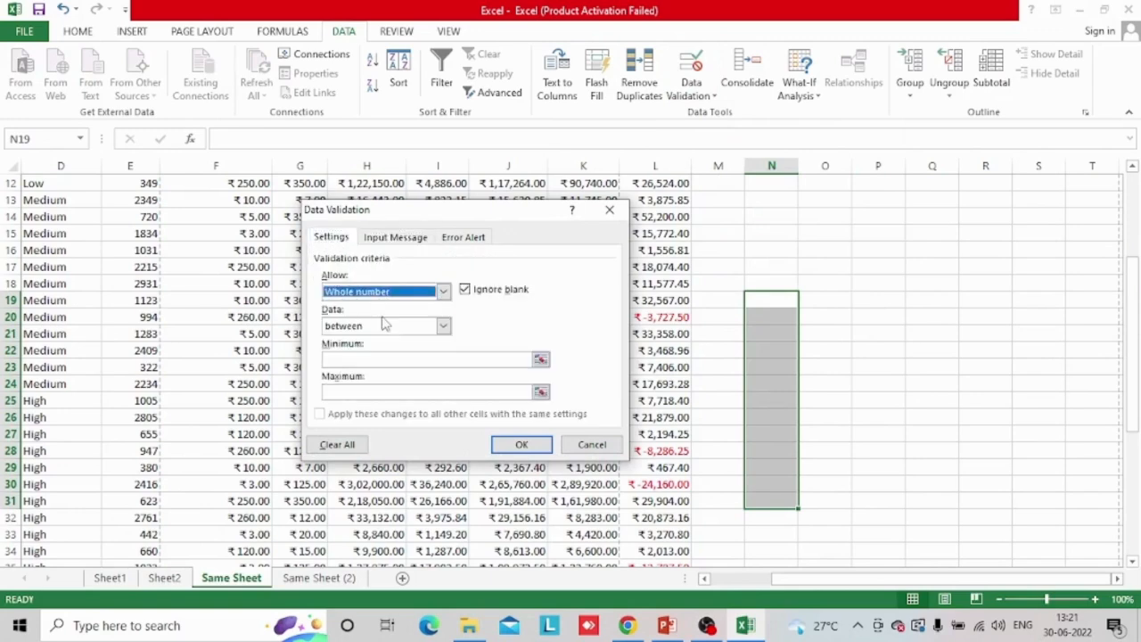
click(490, 359)
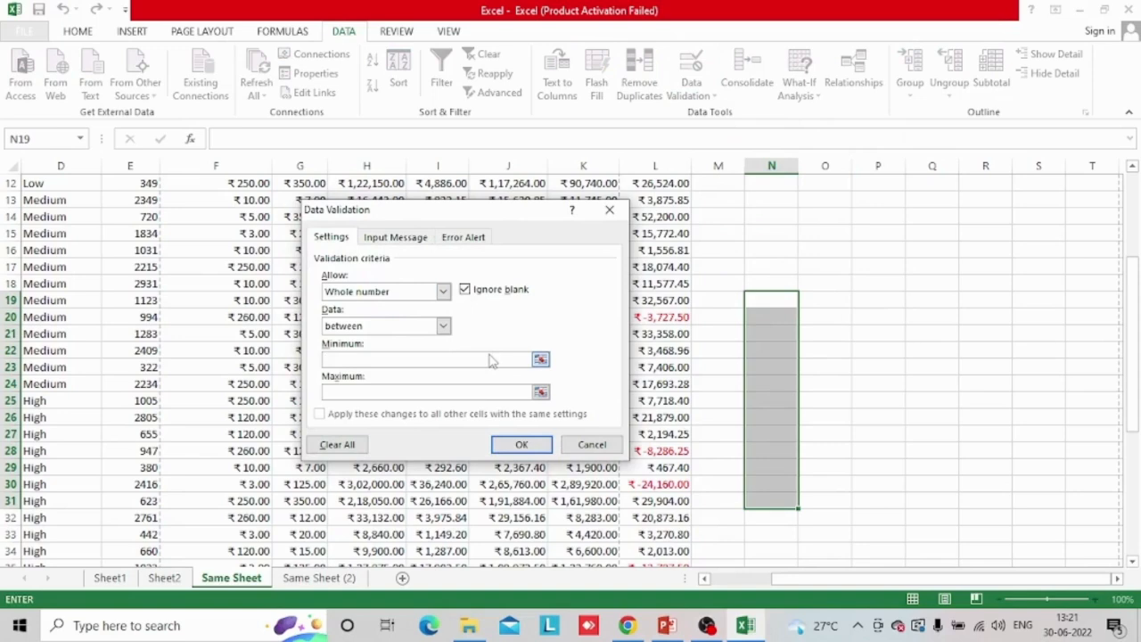
click(463, 393)
Review the input message and error alert options of the whole-number rule, and apply the rule to the selected cells
click(398, 239)
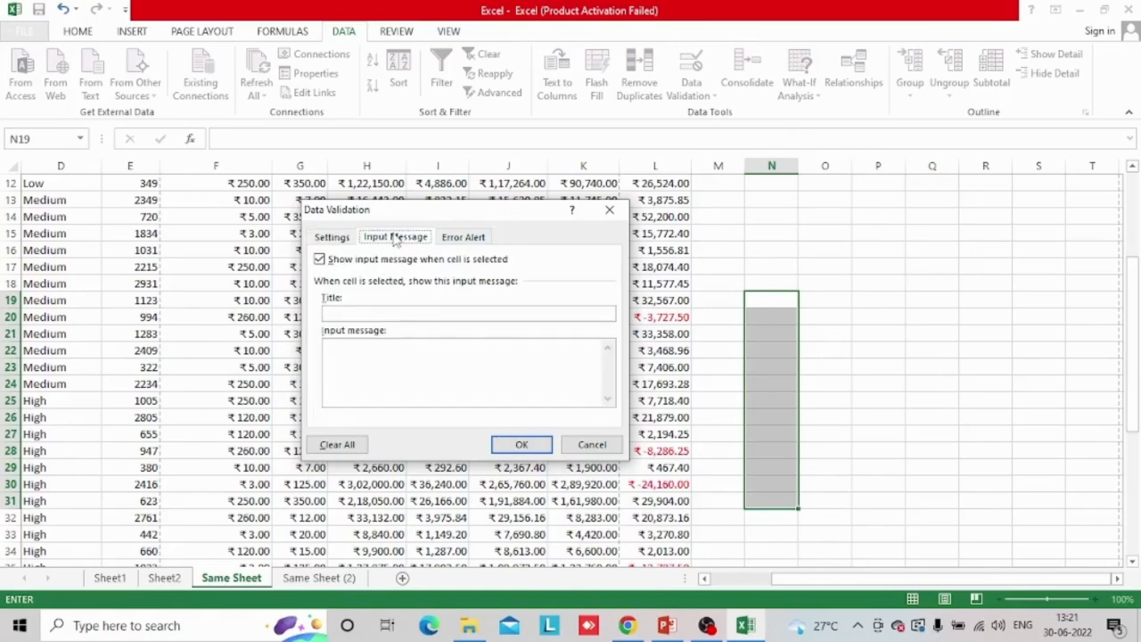
click(373, 313)
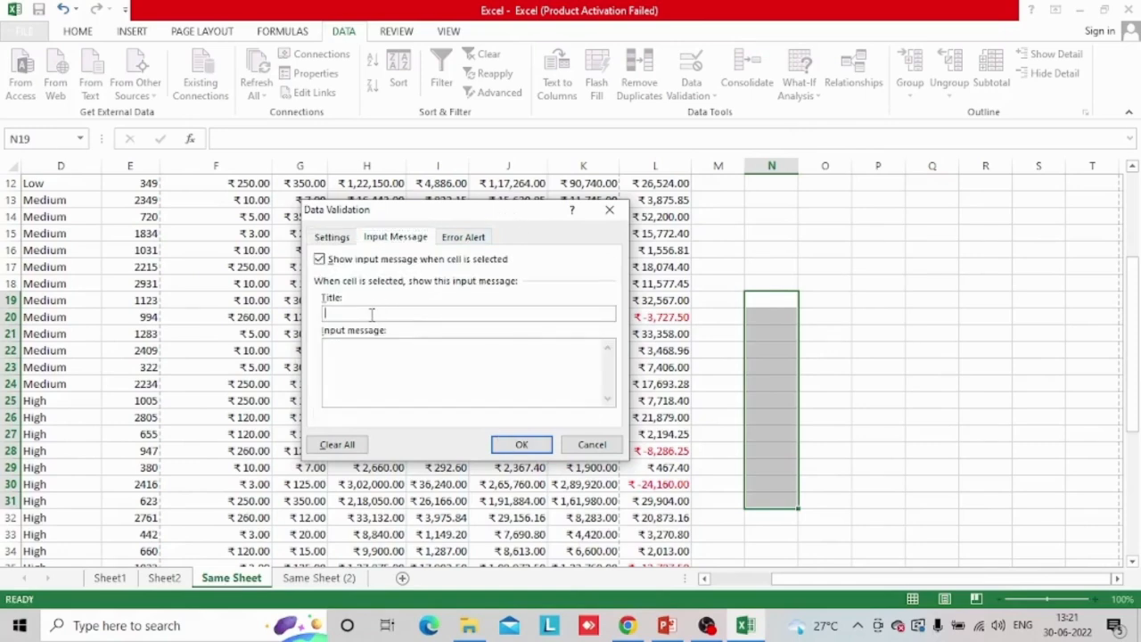
click(388, 378)
text(He)
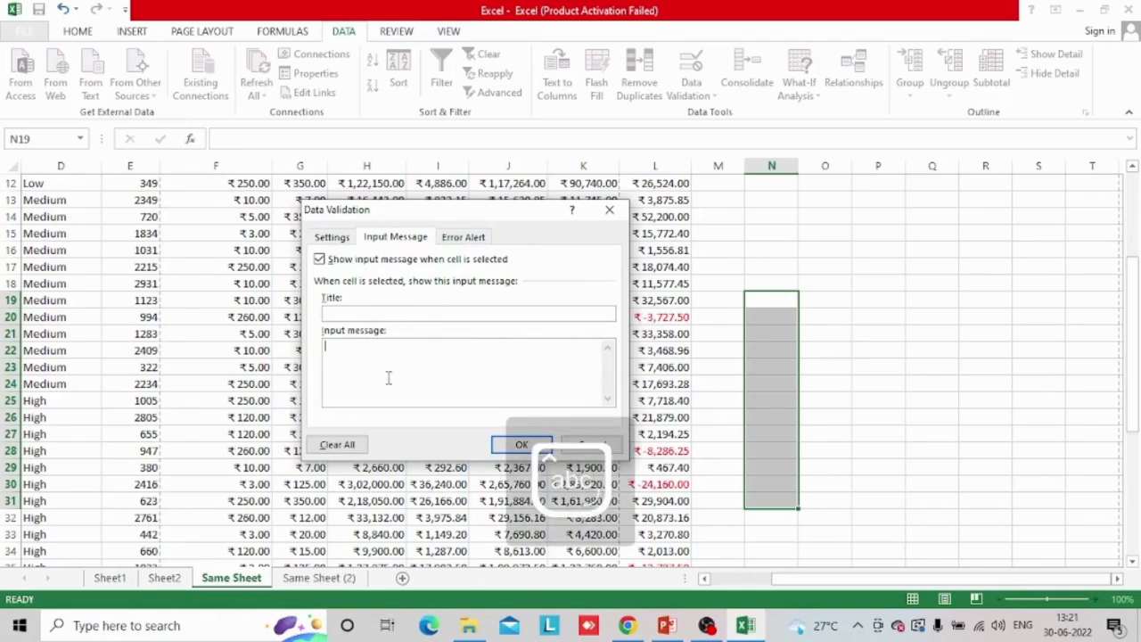
click(462, 237)
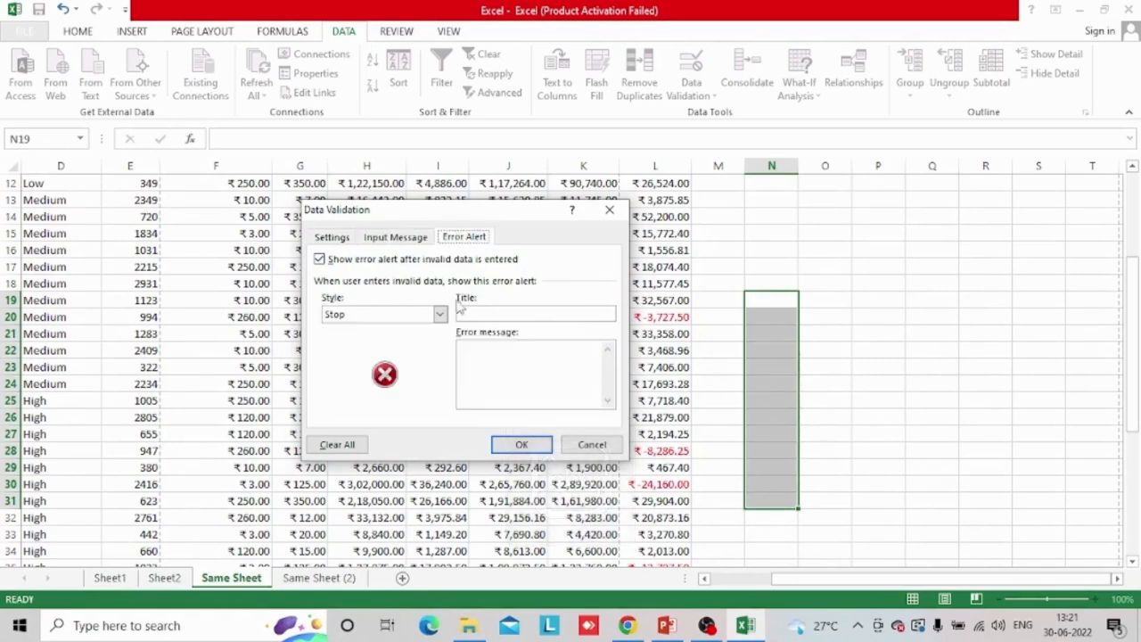
click(519, 444)
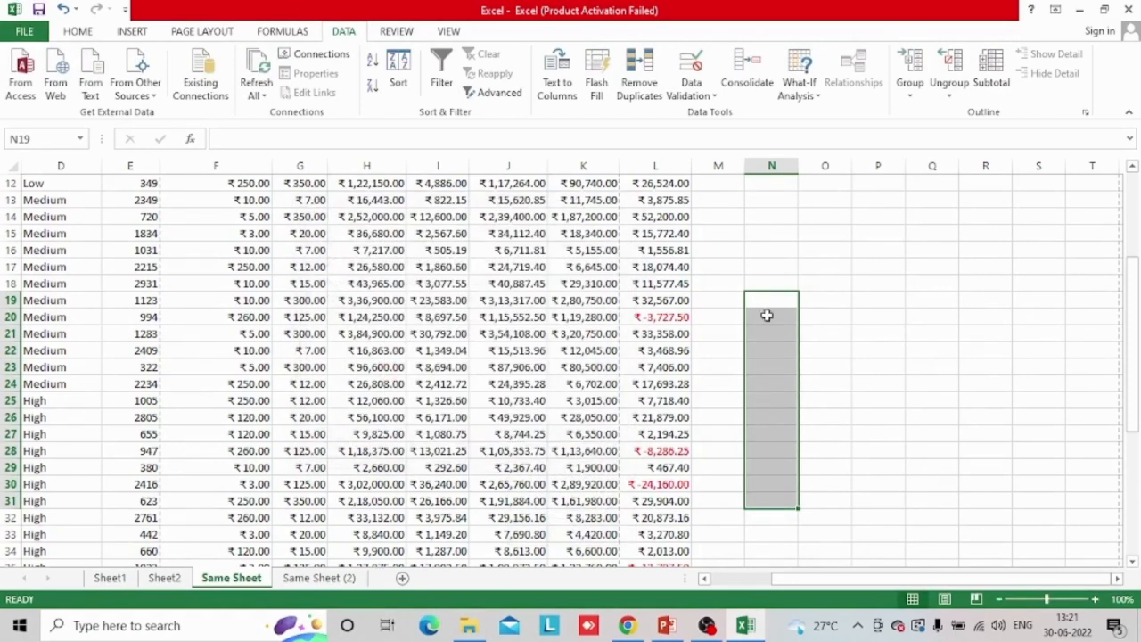
Test the whole-number rule by entering 1 in N19 and 5 in N20
click(769, 307)
key(Return)
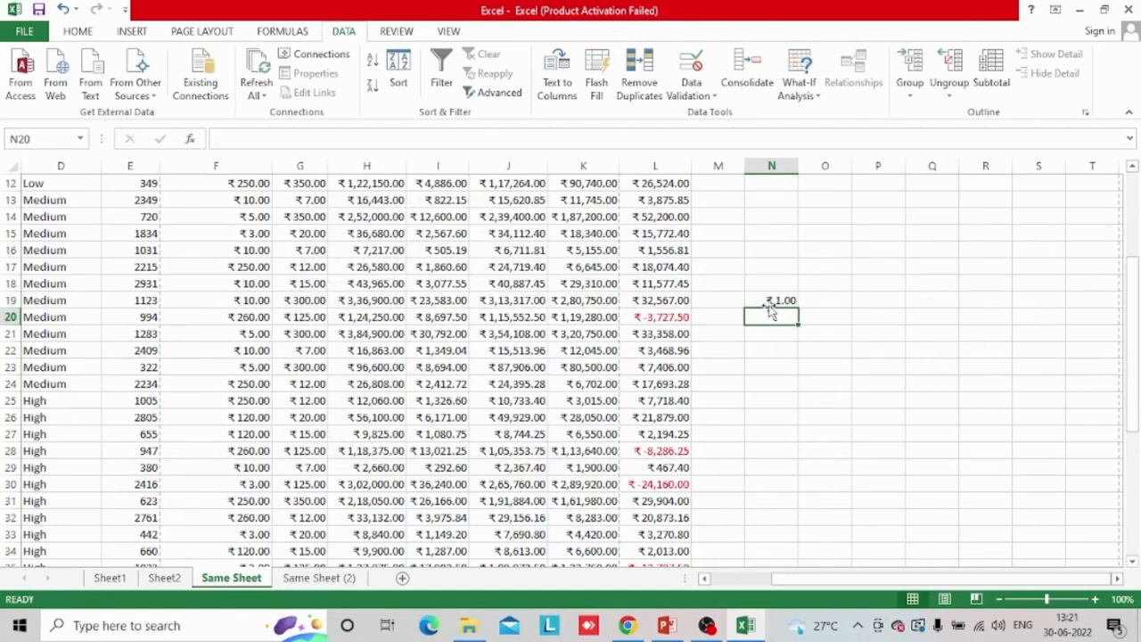
text(5)
key(Return)
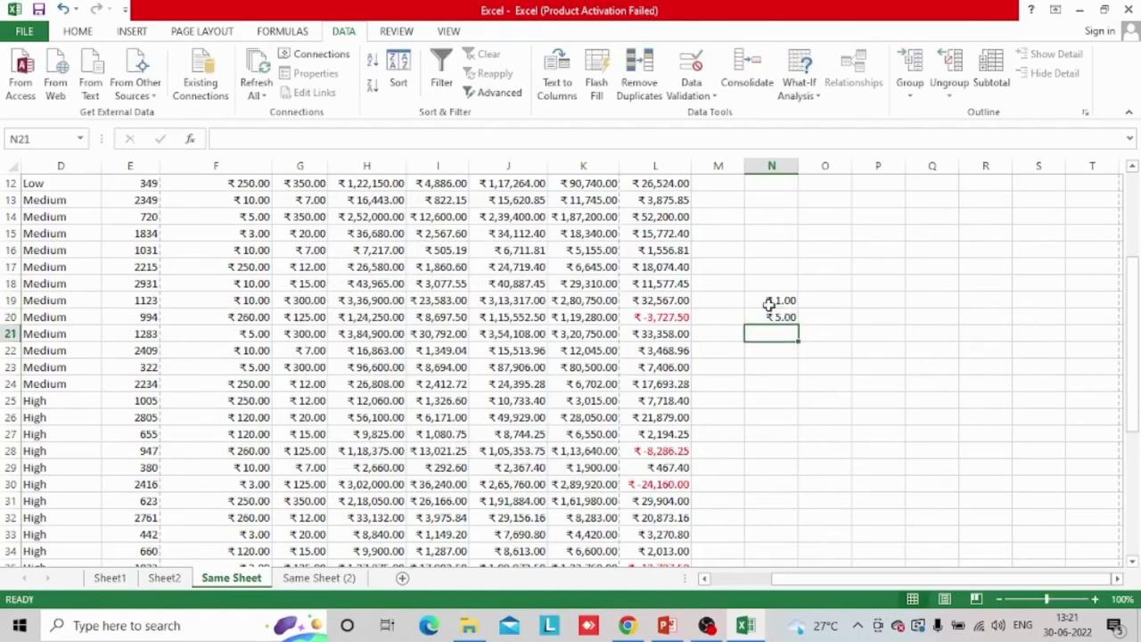
Try to enter 8 in the restricted cell N21, and cancel the entry
text(8)
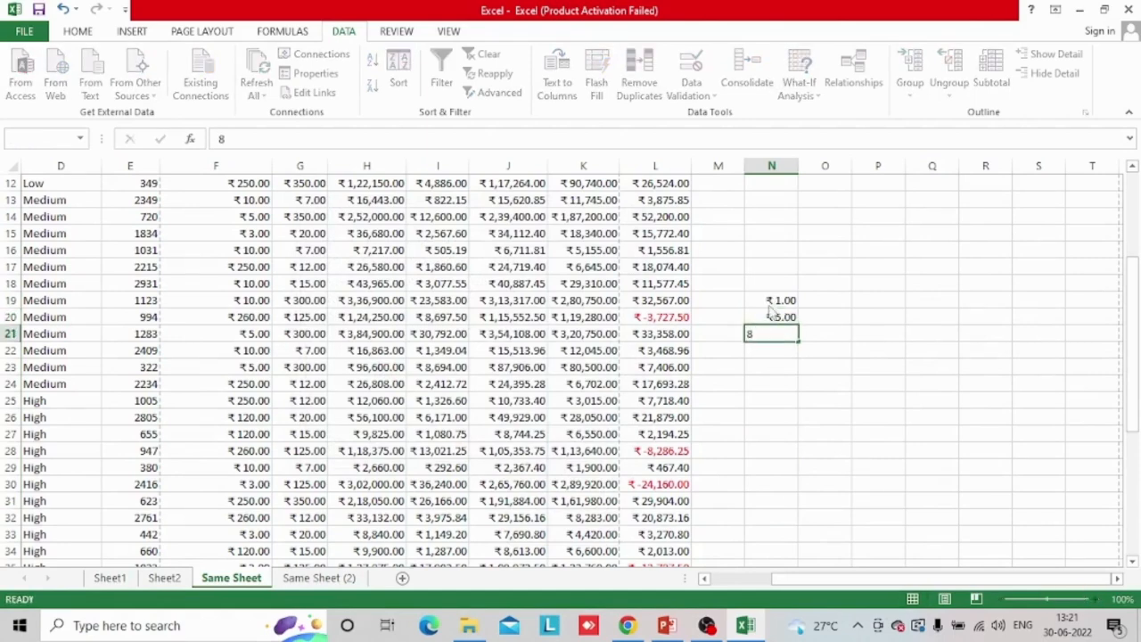
key(Return)
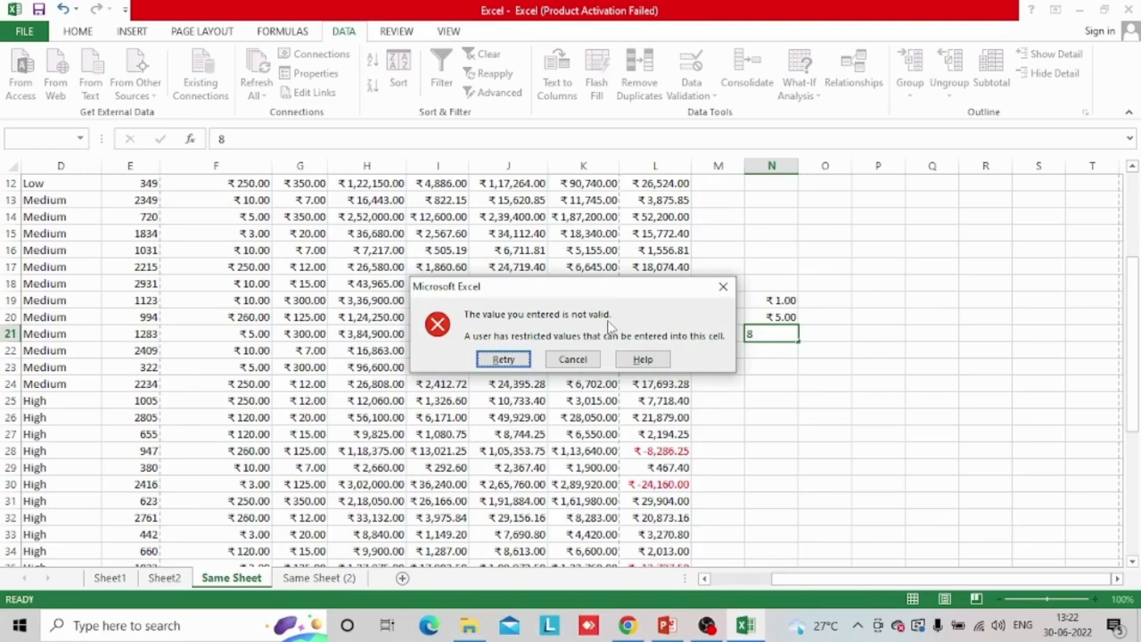
click(572, 359)
Enter 4 in N22 and 5 in N23 within the validated range
drag(718, 200, 982, 560)
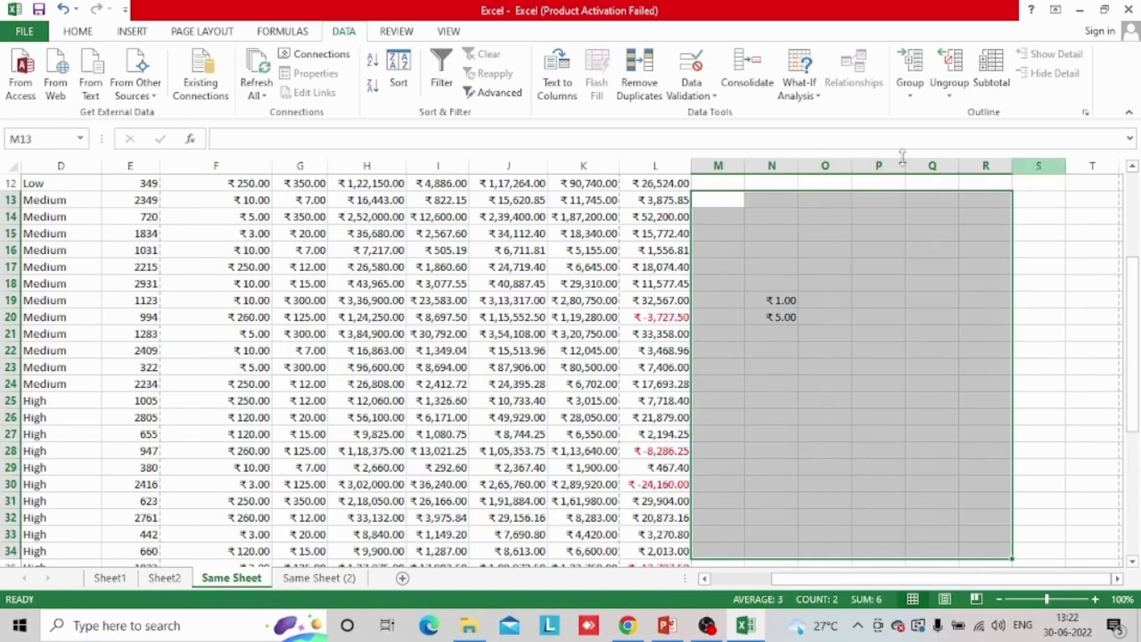
click(773, 354)
text(4)
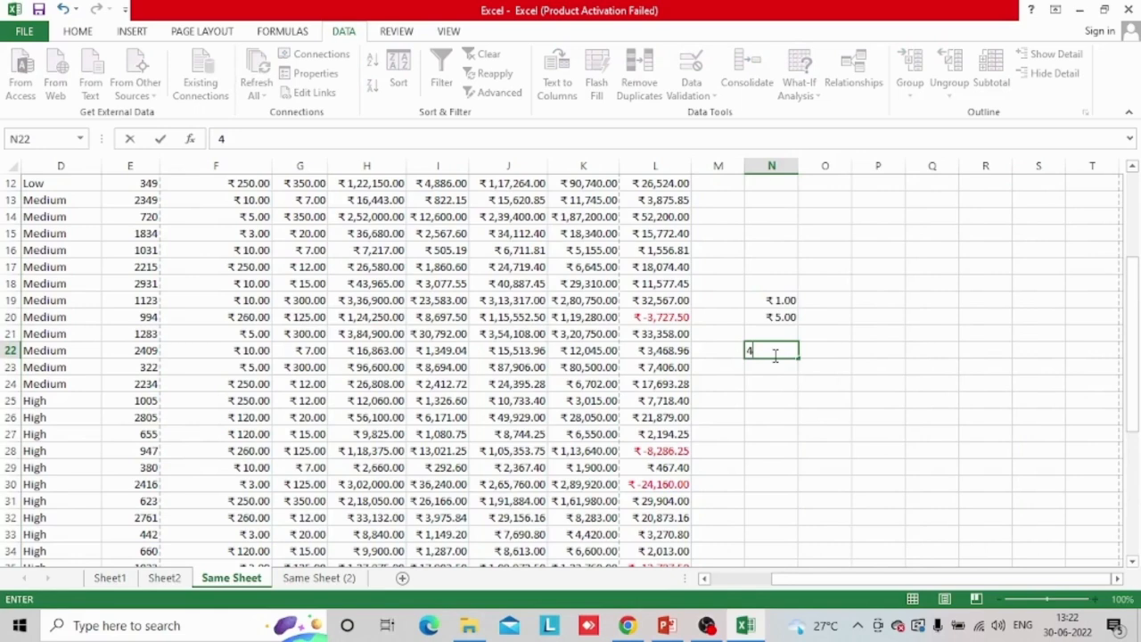
key(Return)
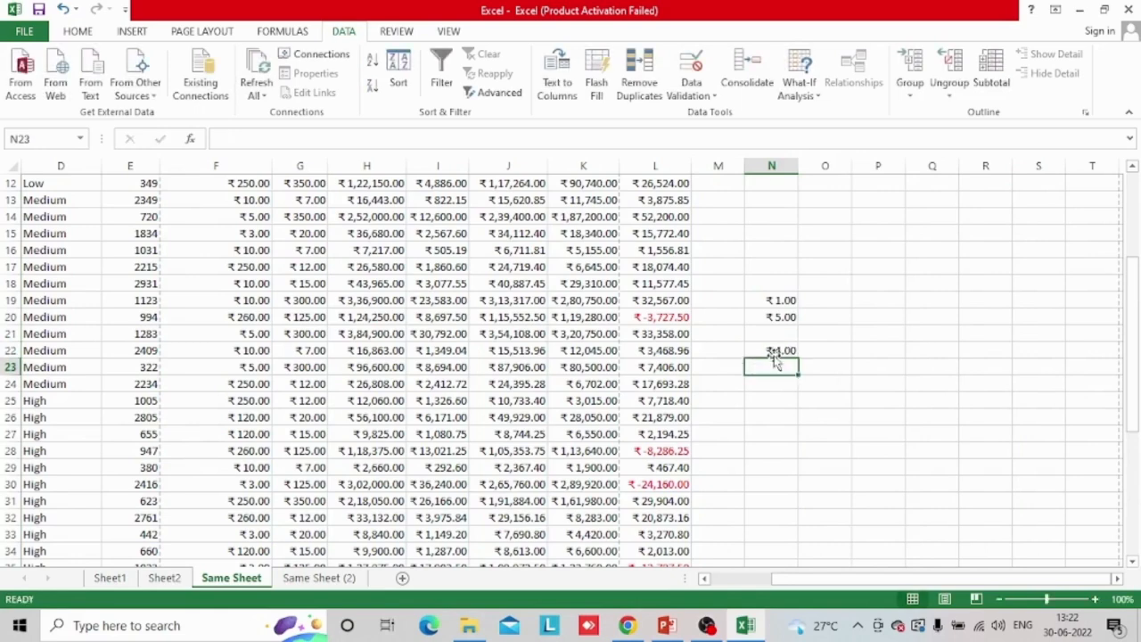
text(5)
key(Return)
key(Return)
key(Return)
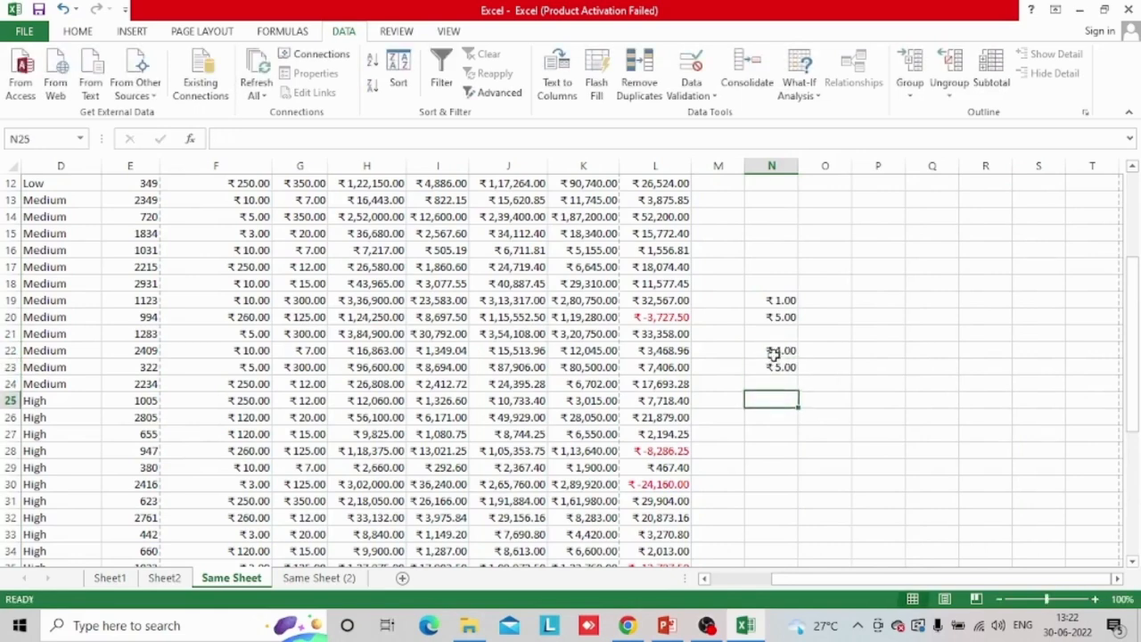
key(Down)
key(Down)
key(Up)
key(Up)
key(Up)
drag(763, 302, 778, 382)
click(844, 332)
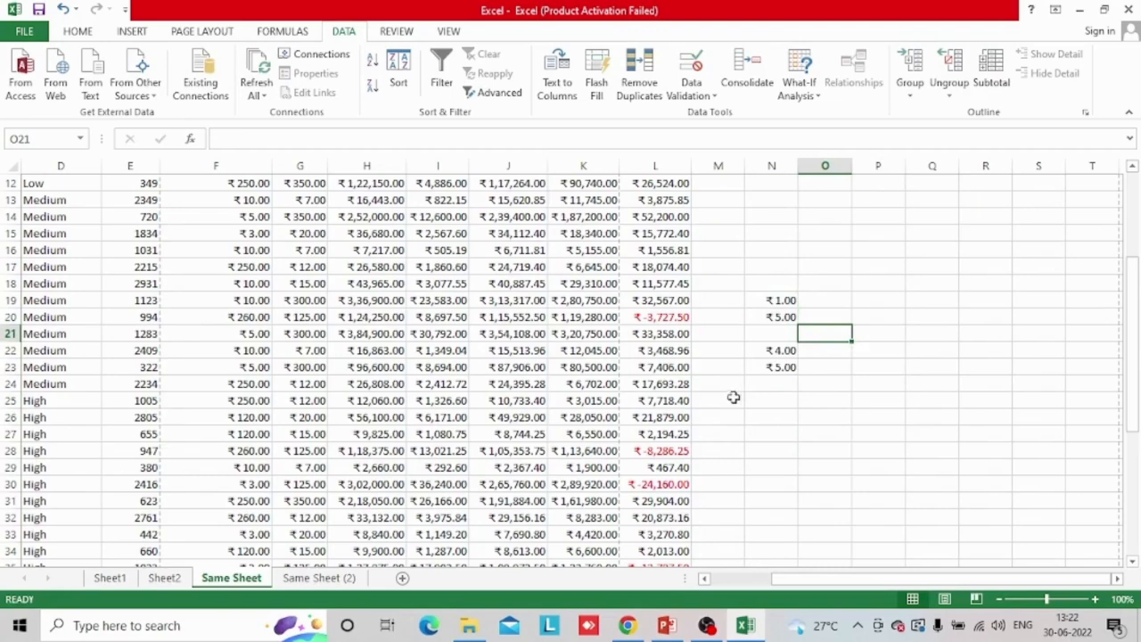
drag(771, 303, 767, 413)
click(810, 386)
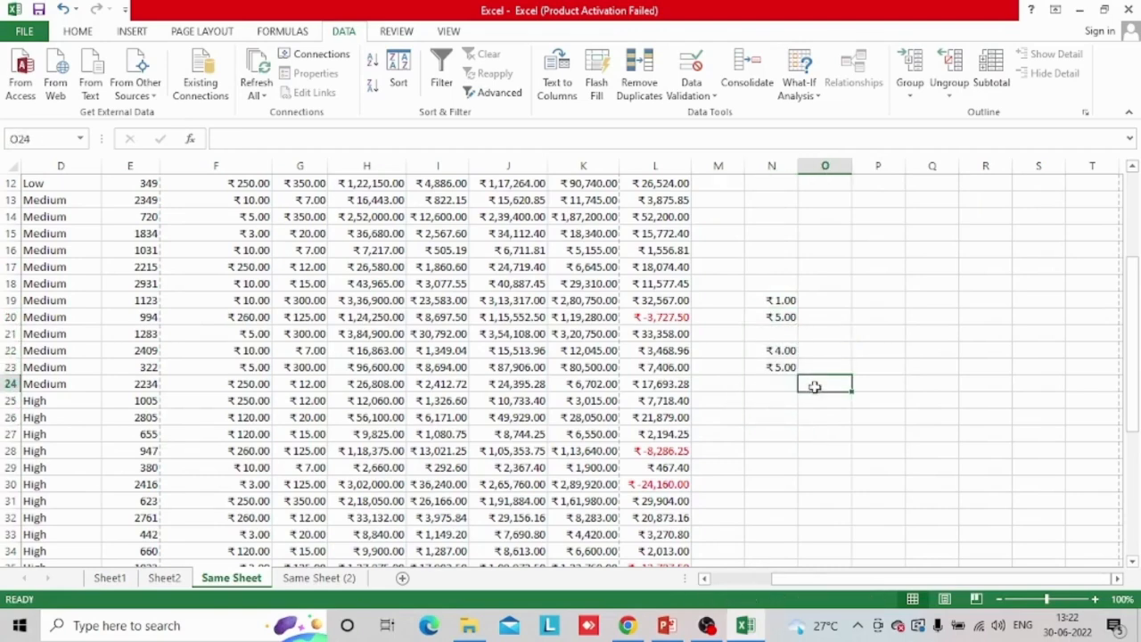
drag(791, 368, 798, 247)
click(808, 419)
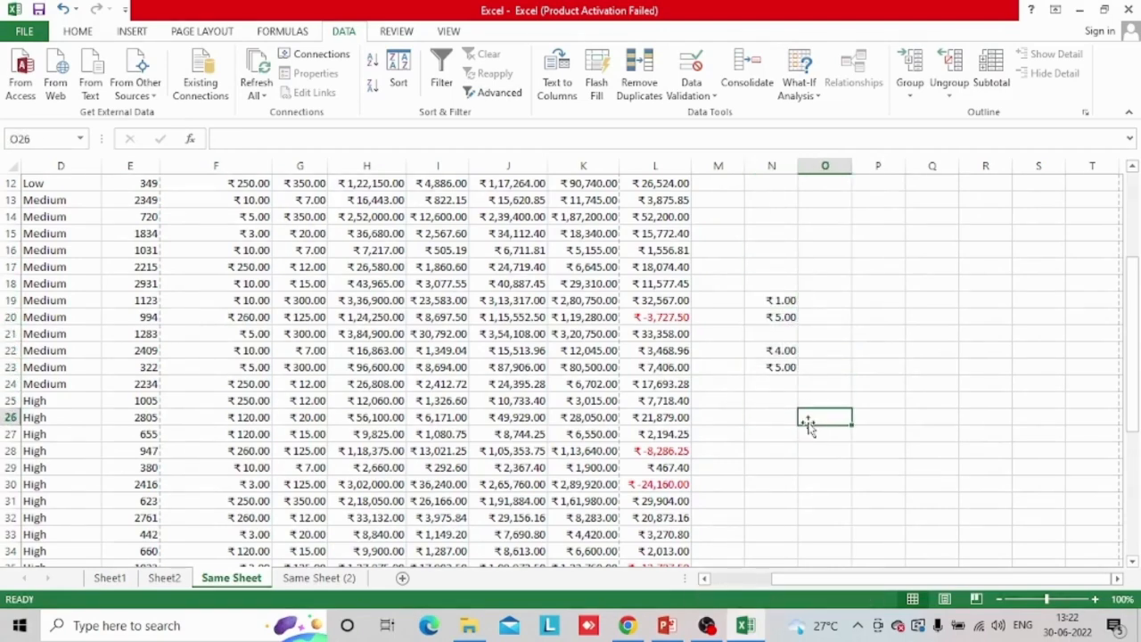
Open the data validation settings for N18:N27, extending validation to the cells that have none
drag(791, 284, 765, 434)
click(708, 625)
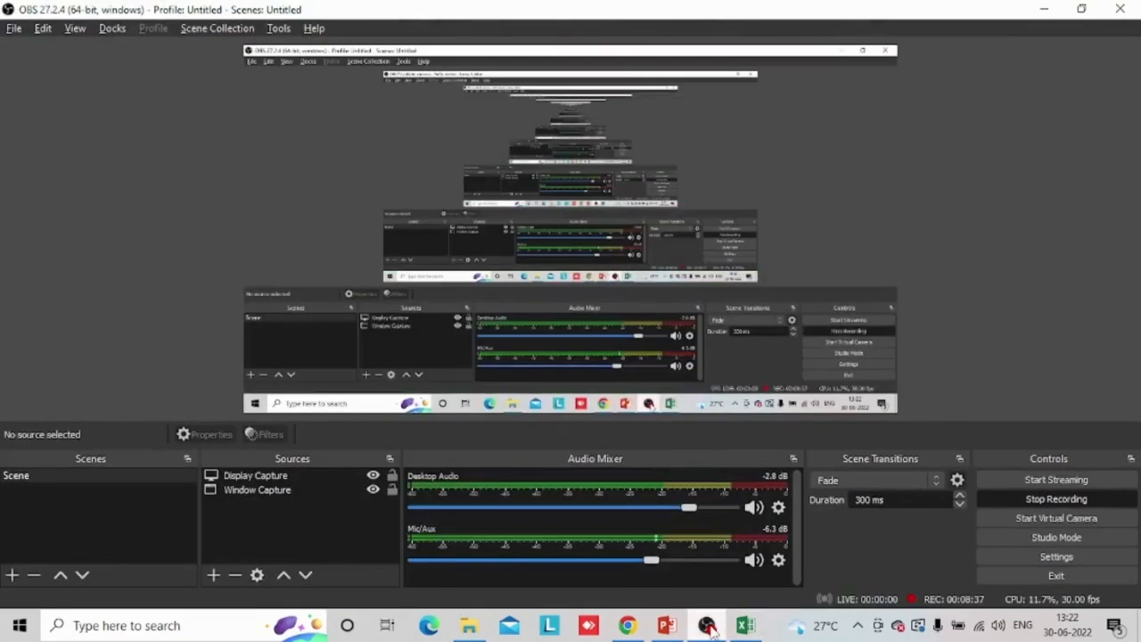
click(707, 625)
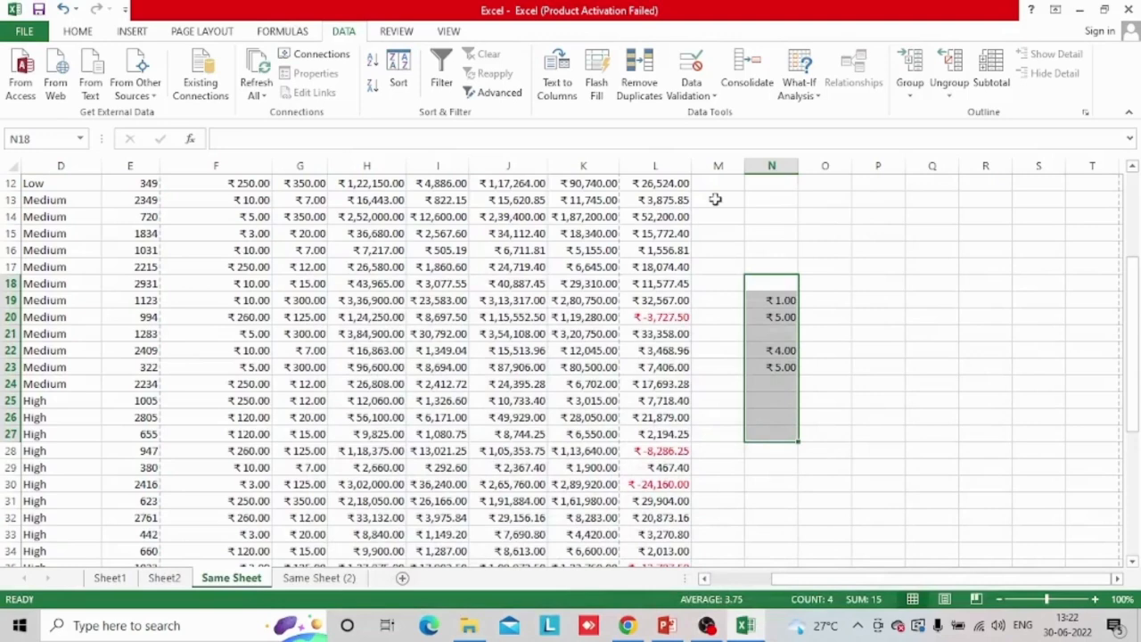
click(692, 89)
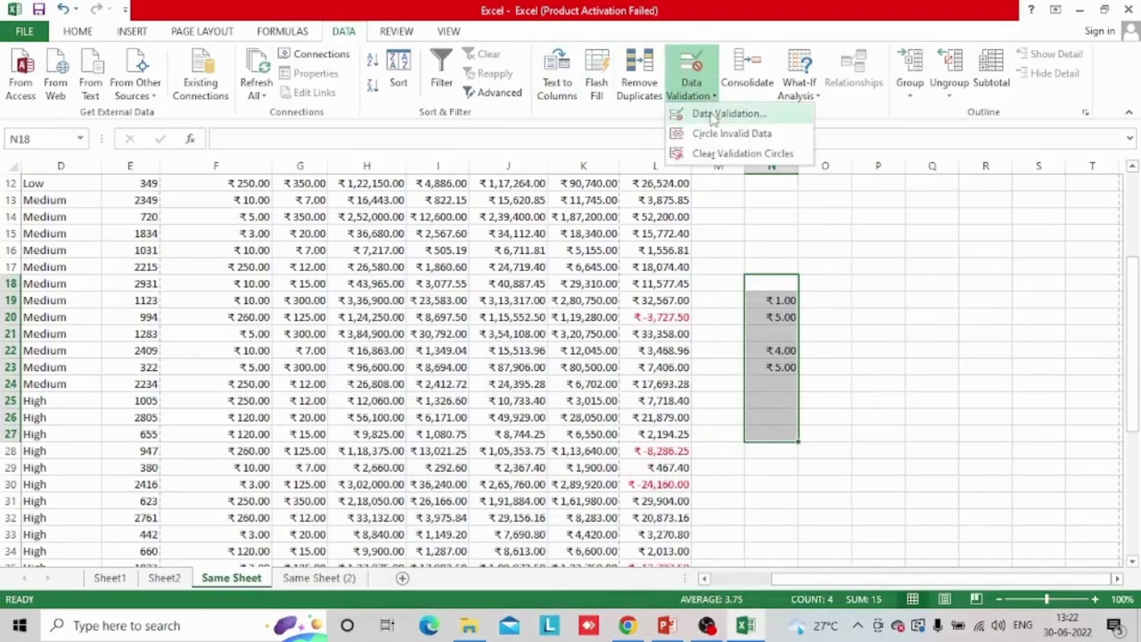
click(713, 112)
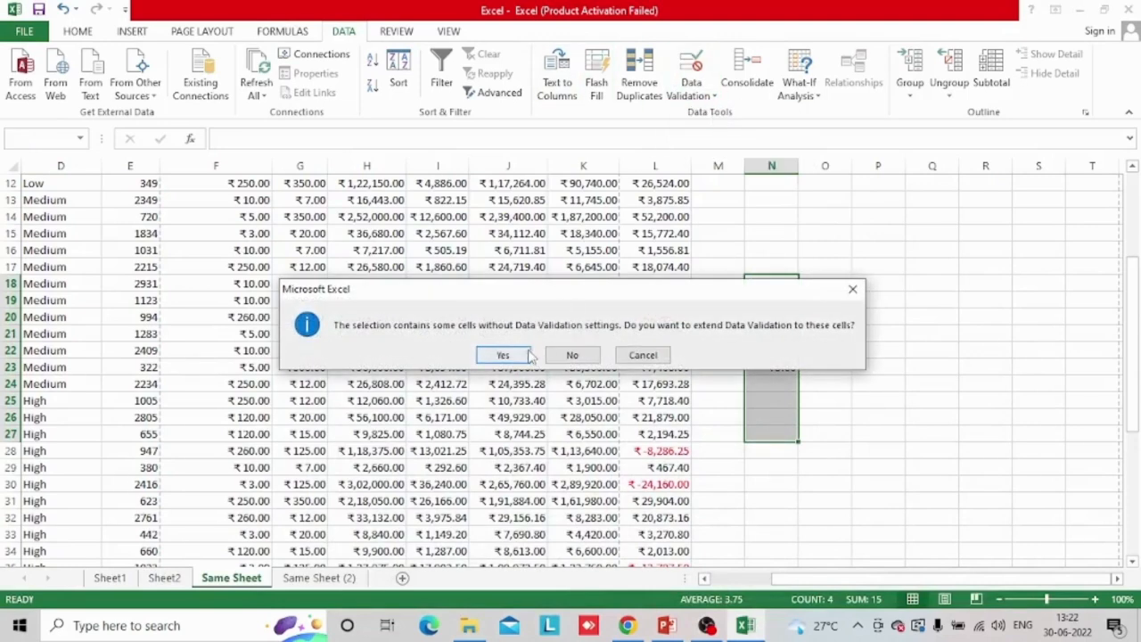
click(503, 355)
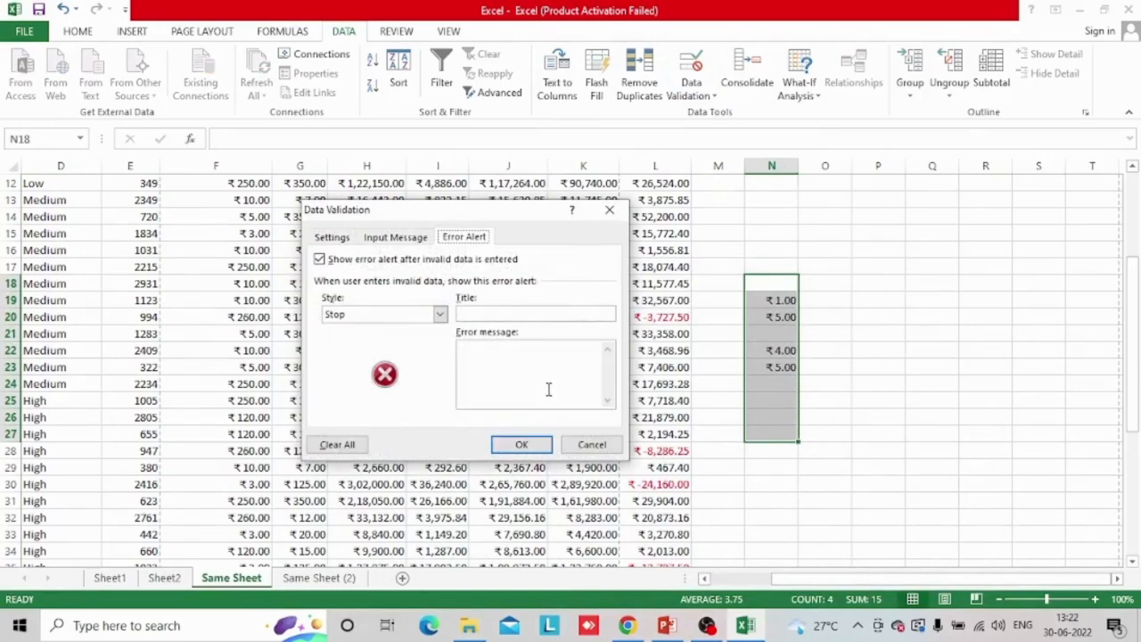
Compare the Warning, Information and Stop error alert styles, keep Stop, check the input message options, and apply the validation settings
click(439, 315)
click(417, 336)
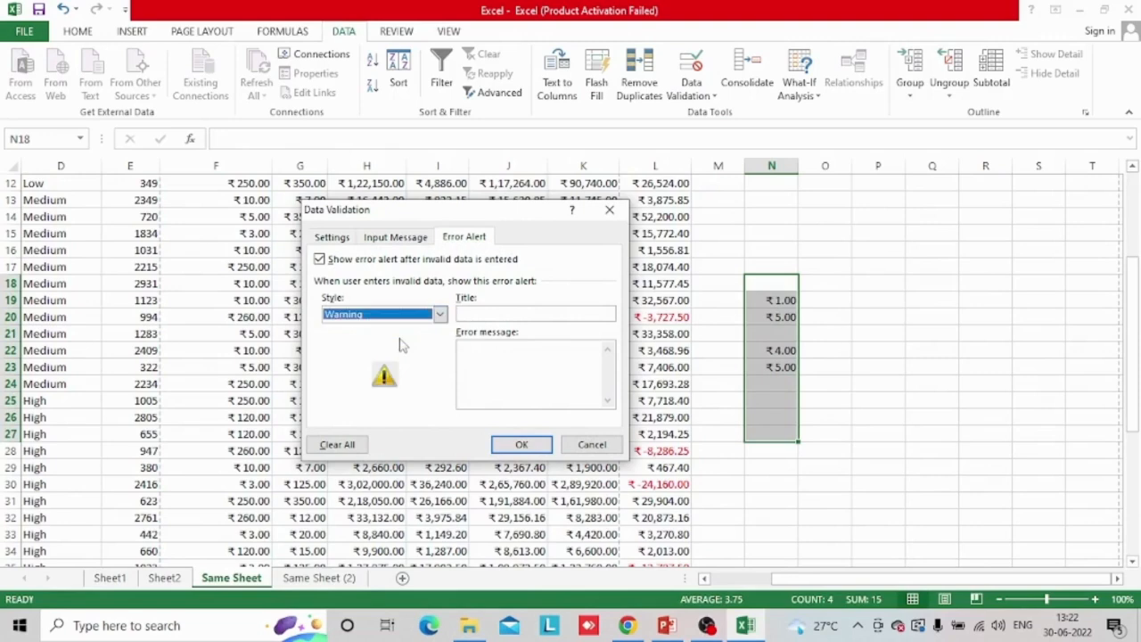
click(440, 315)
click(419, 339)
click(439, 315)
click(399, 353)
click(439, 315)
click(394, 325)
click(487, 361)
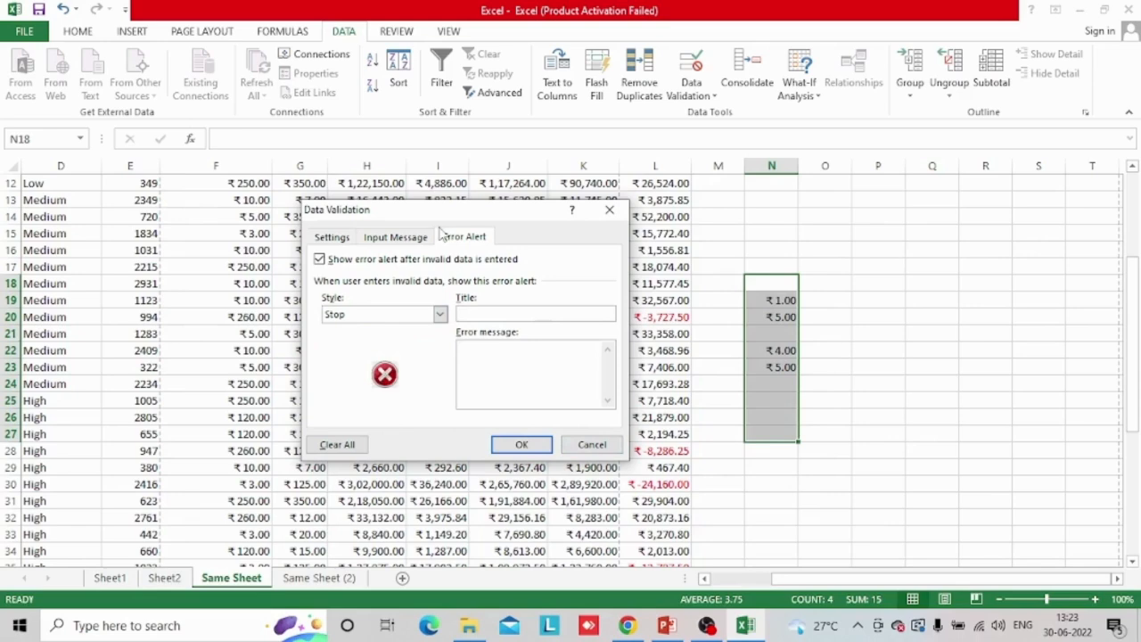
click(416, 241)
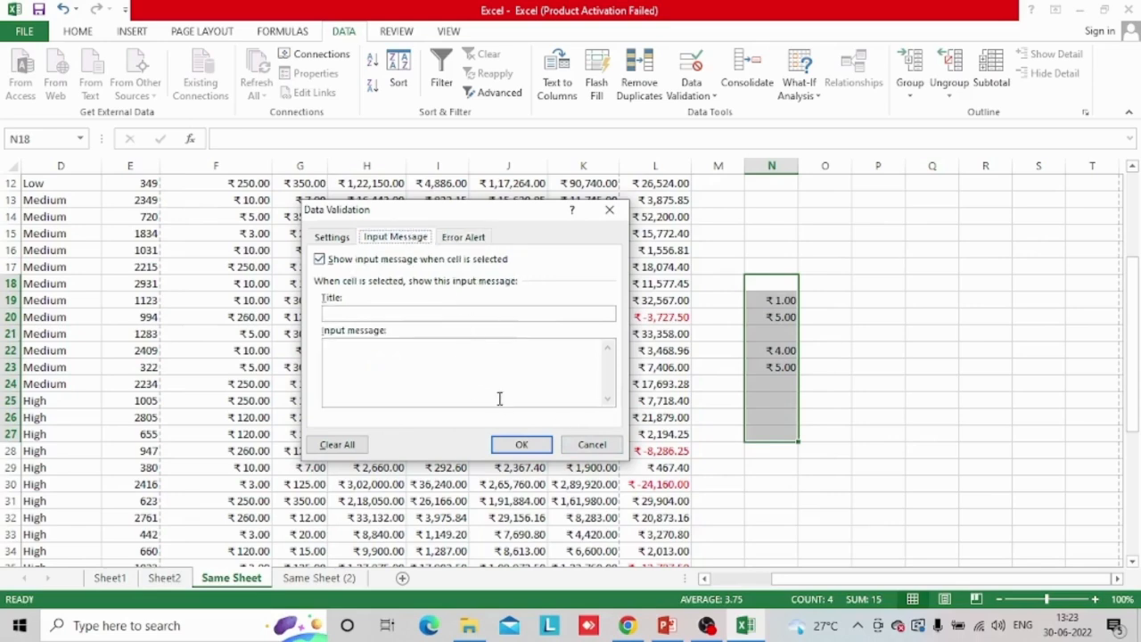
click(520, 446)
Test the validated range by entering sss, ddc, df and djs in cells N24 to N27
click(815, 436)
click(787, 383)
text(s)
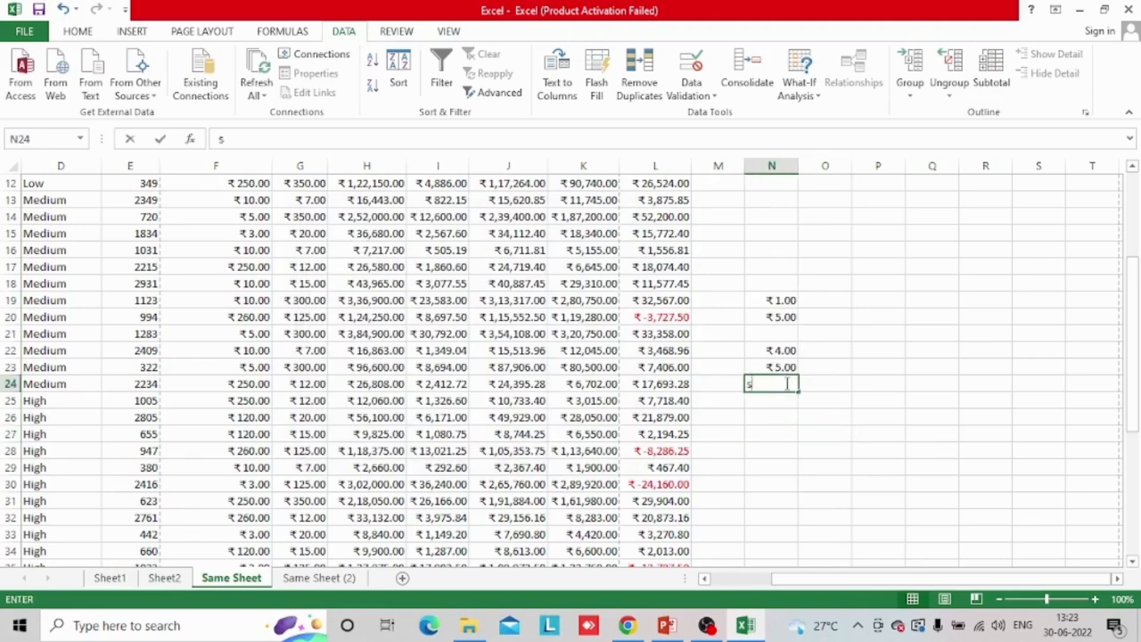
text(ss)
key(Return)
text(ddc)
key(Return)
text(df)
key(Return)
text(djs)
key(Return)
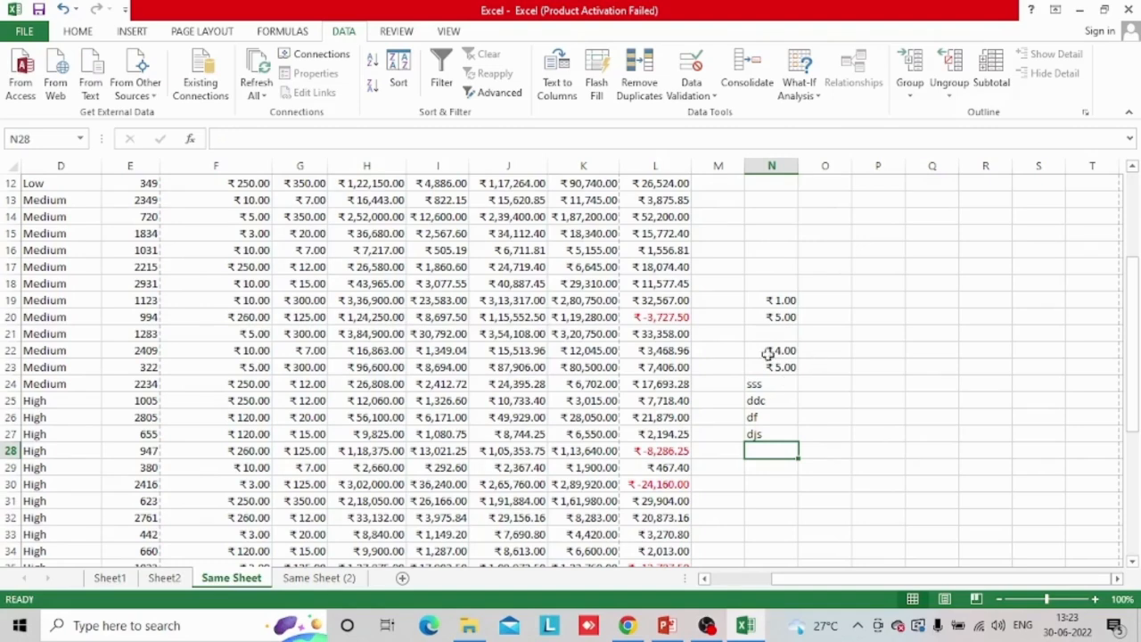
Change the value in cell N23 to 50
click(750, 367)
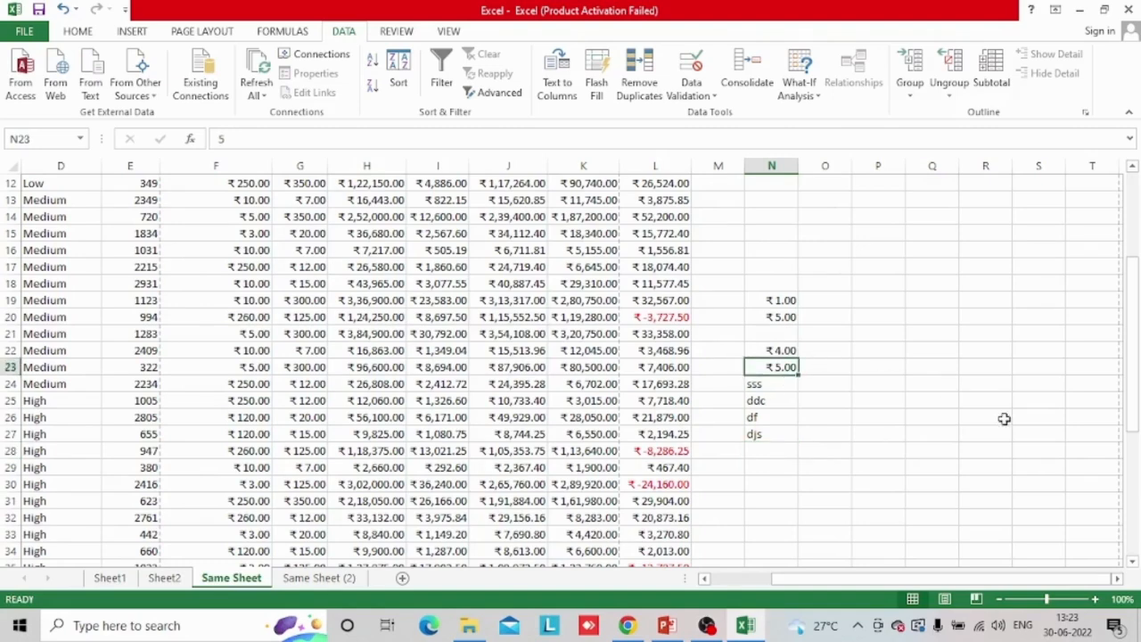
key(F2)
text(0)
key(Return)
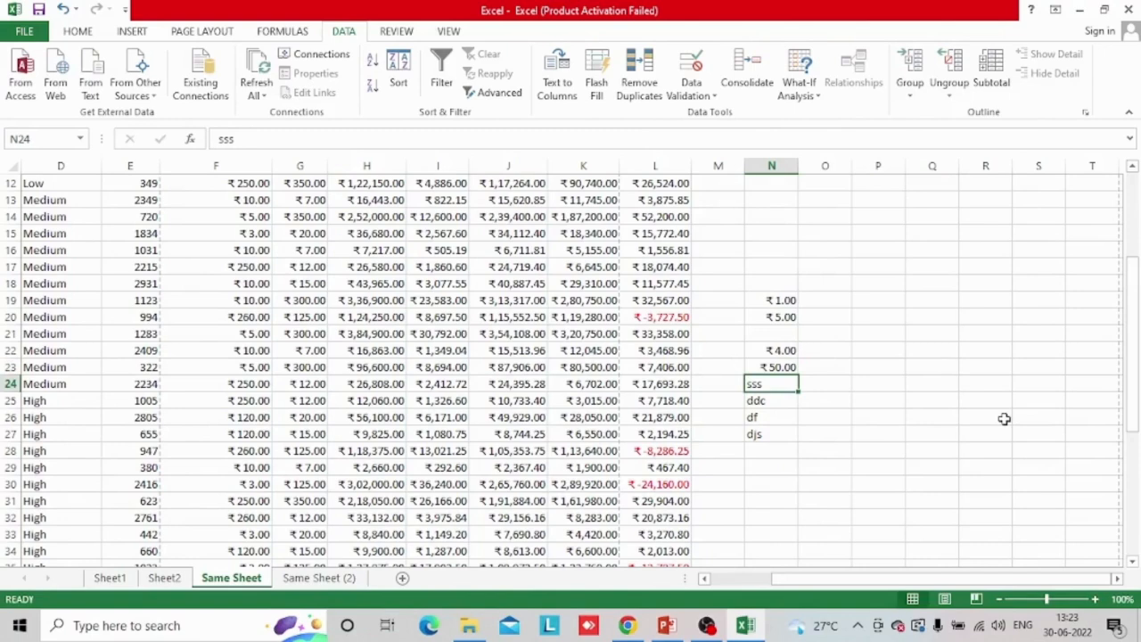
key(Up)
key(Up)
key(Up)
key(Up)
key(Up)
key(Up)
key(Down)
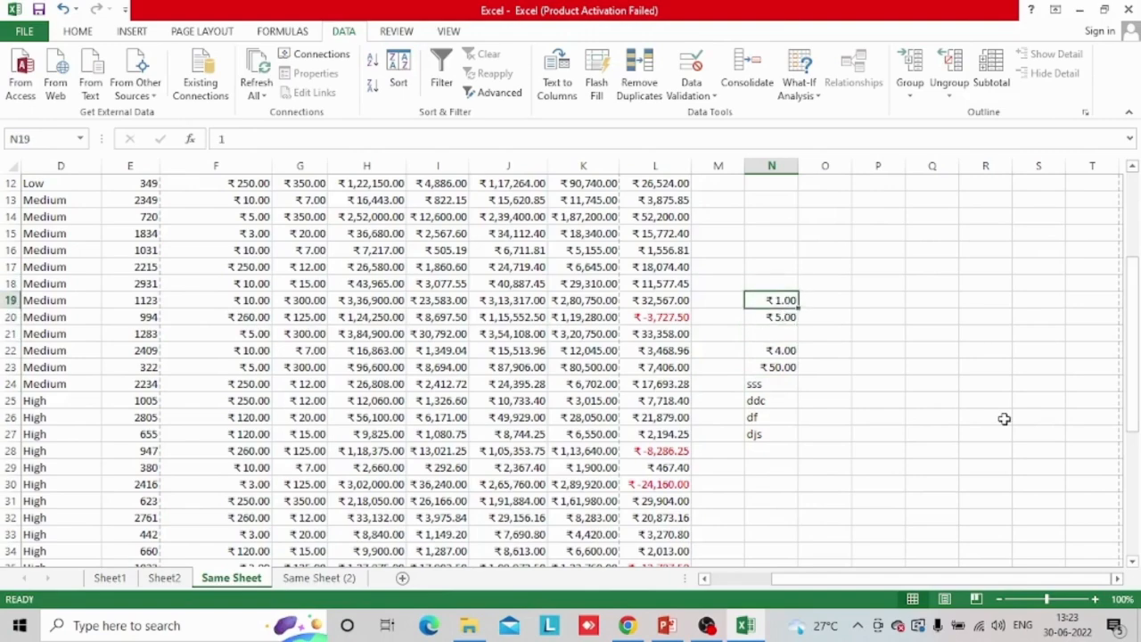
key(shift+Down)
key(shift+Down)
key(shift+Down)
key(shift+Down)
key(shift+Down)
key(shift+Down)
key(shift+Down)
key(shift+Down)
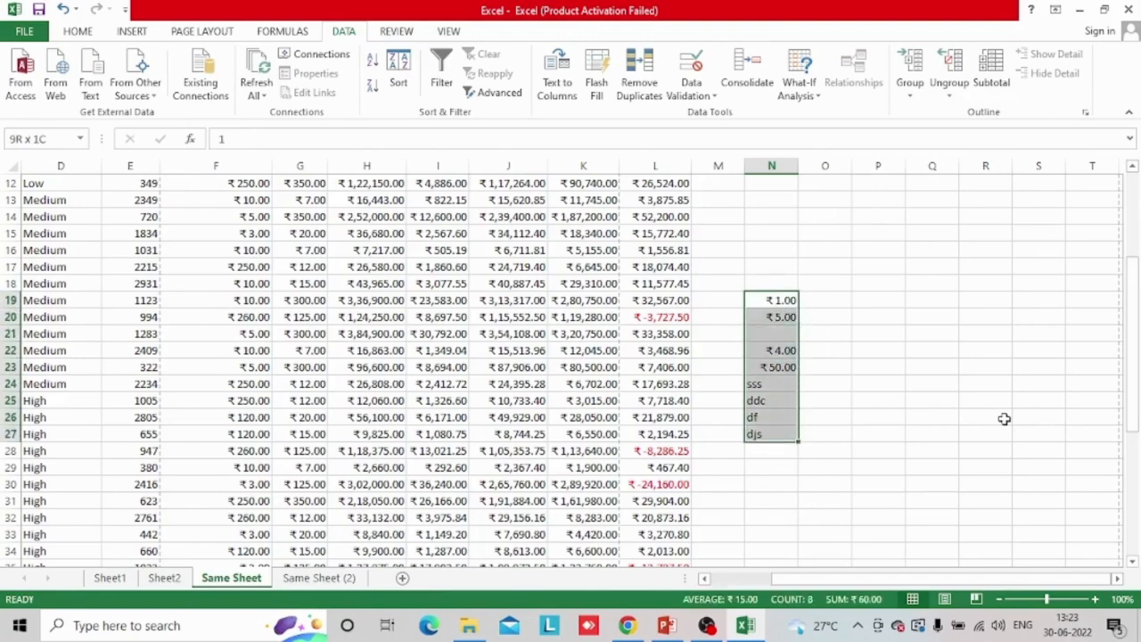
key(ctrl+shift+Down)
key(ctrl+shift+Up)
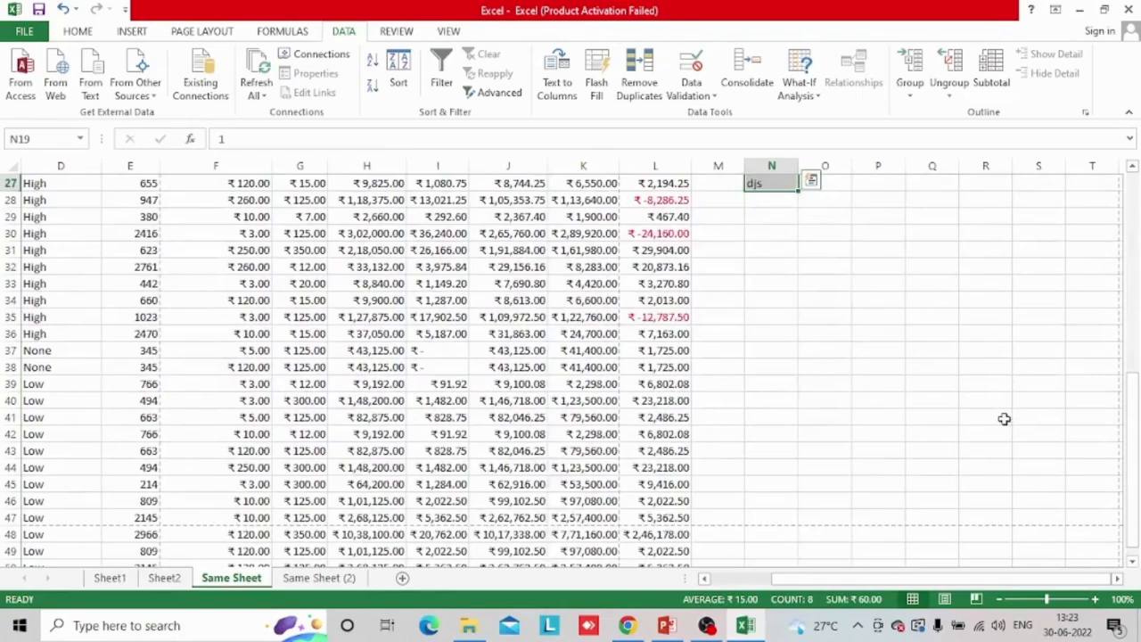
key(shift+Up)
key(Up)
key(Up)
Open data validation for cell N6 and review the allowed value types and the error alert settings
key(ctrl+Up)
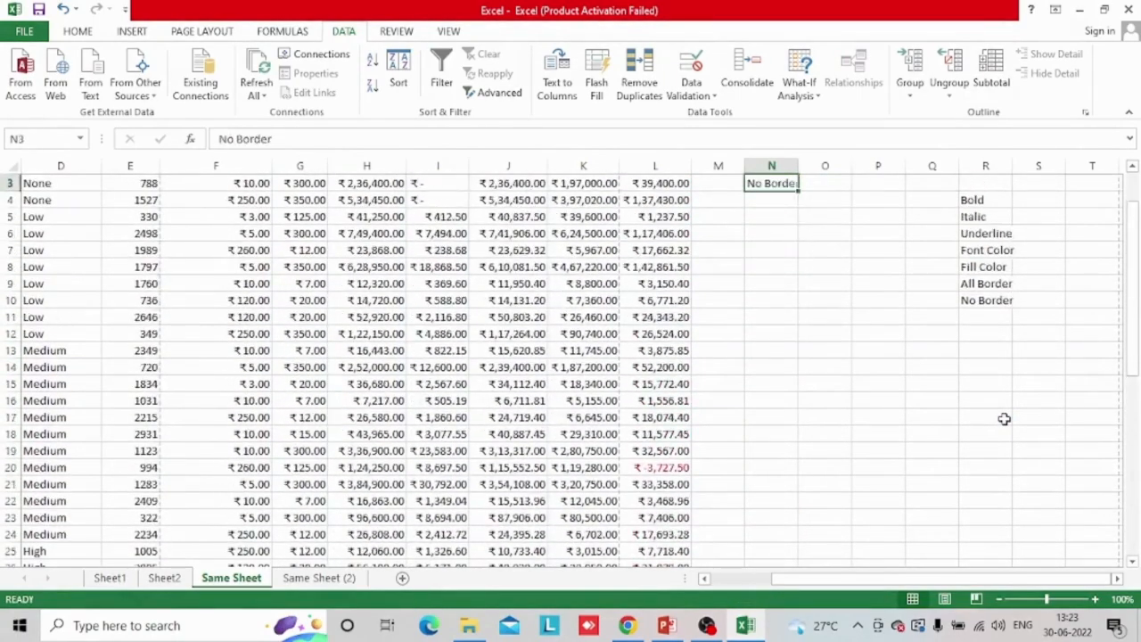
key(ctrl+Up)
key(Down)
key(Down)
key(Down)
key(Down)
key(Down)
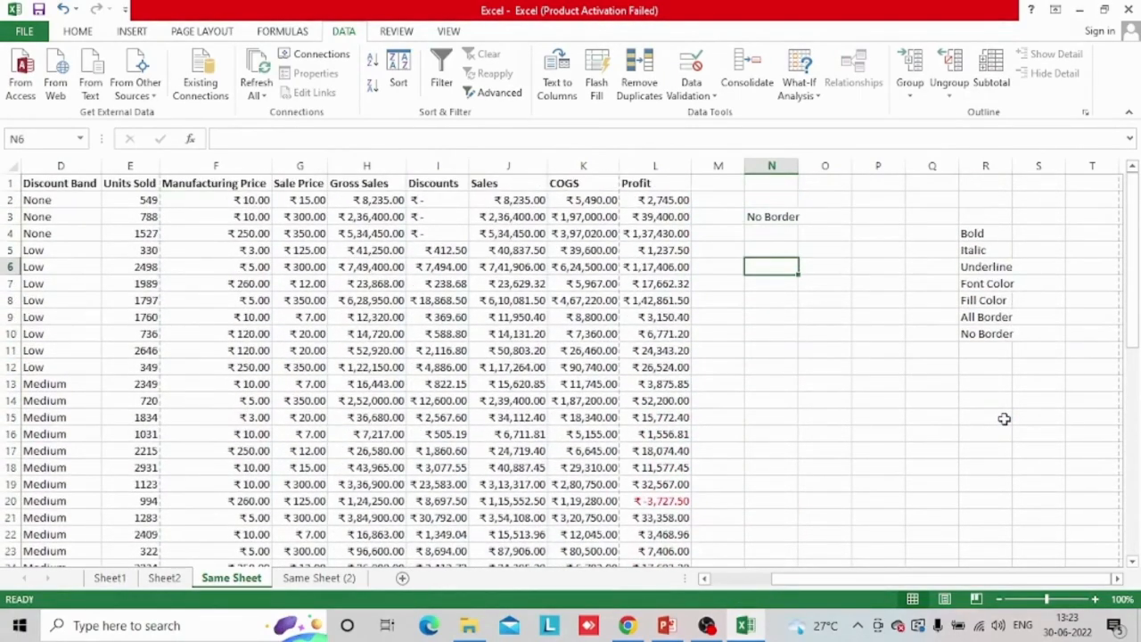
key(Left)
key(Left)
key(Left)
key(Right)
key(Right)
key(Right)
click(692, 70)
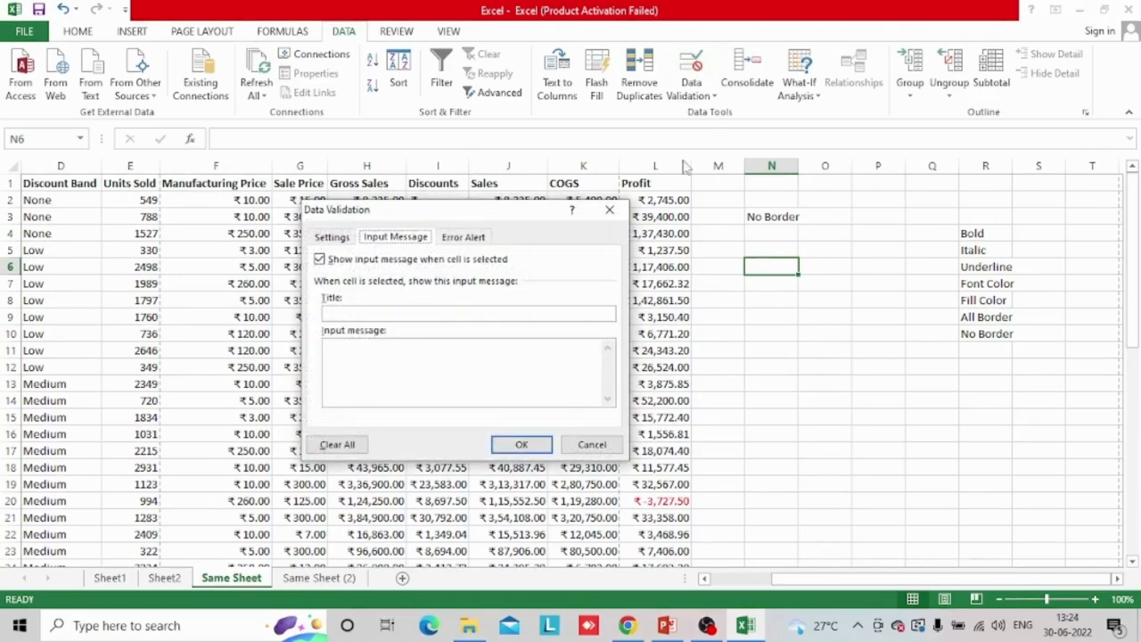
click(347, 241)
click(444, 292)
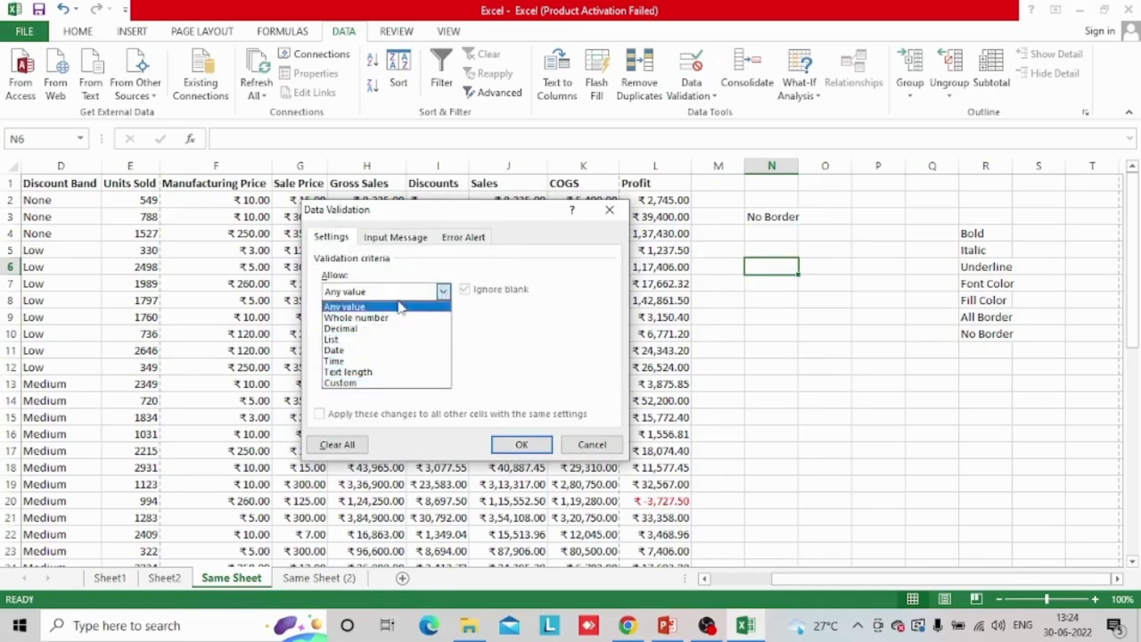
click(346, 306)
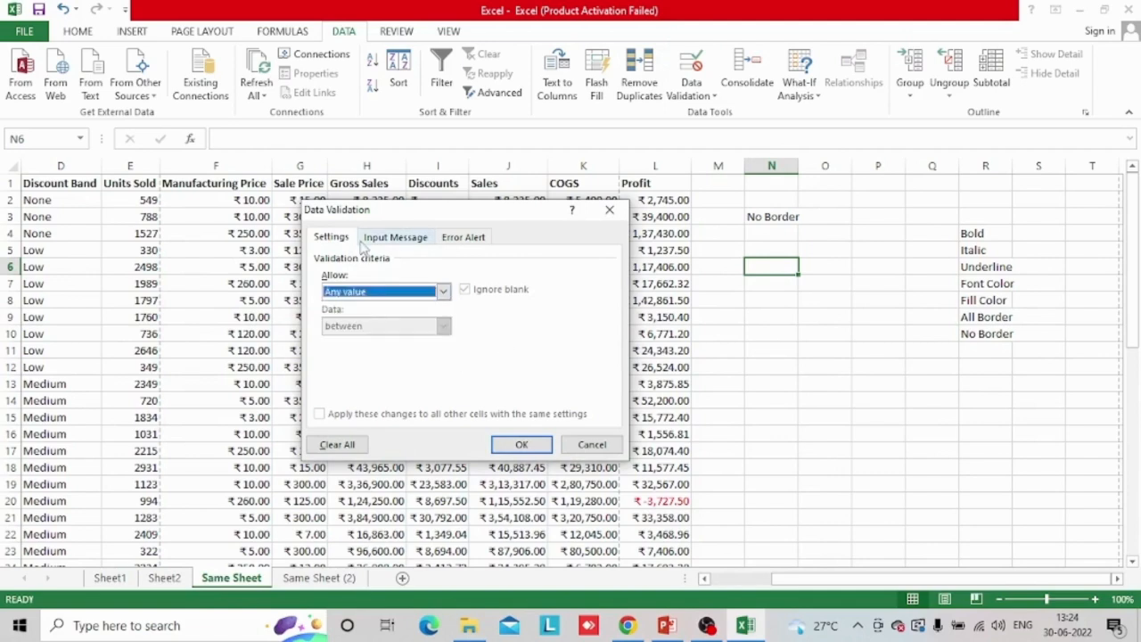
click(463, 242)
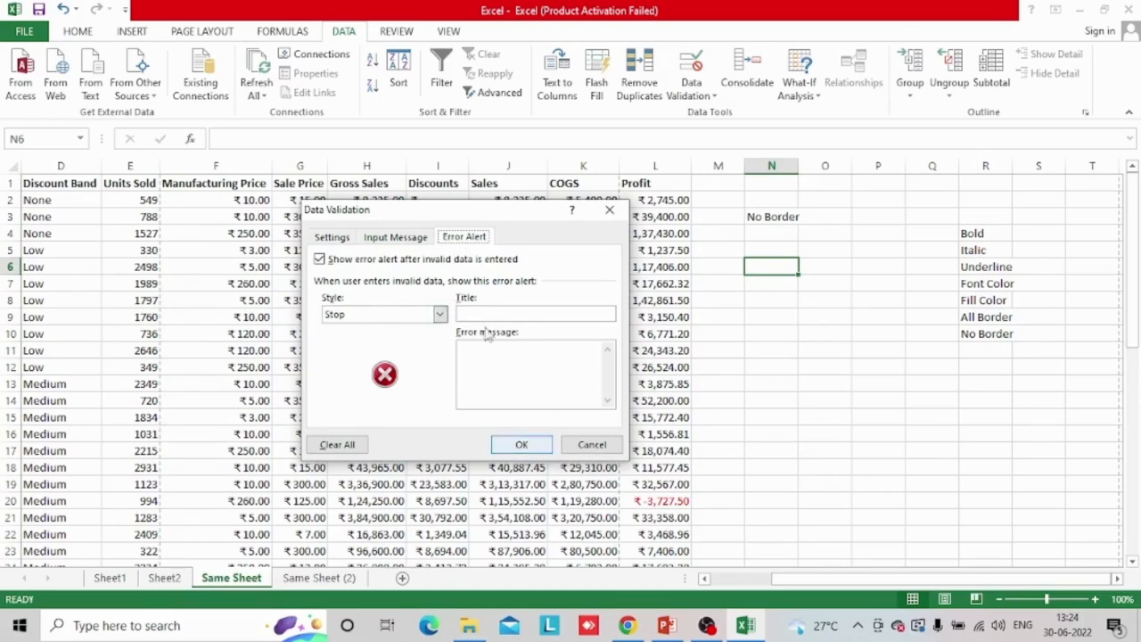
click(345, 240)
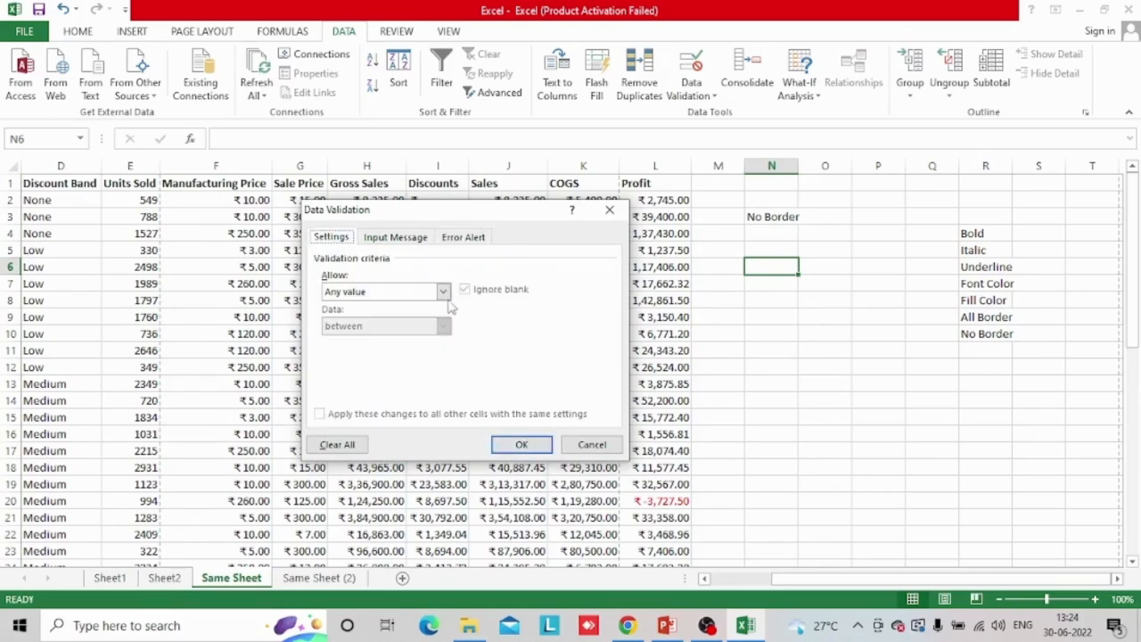
Restrict cell N6 to whole numbers between 1 and 10 and apply the rule
click(443, 294)
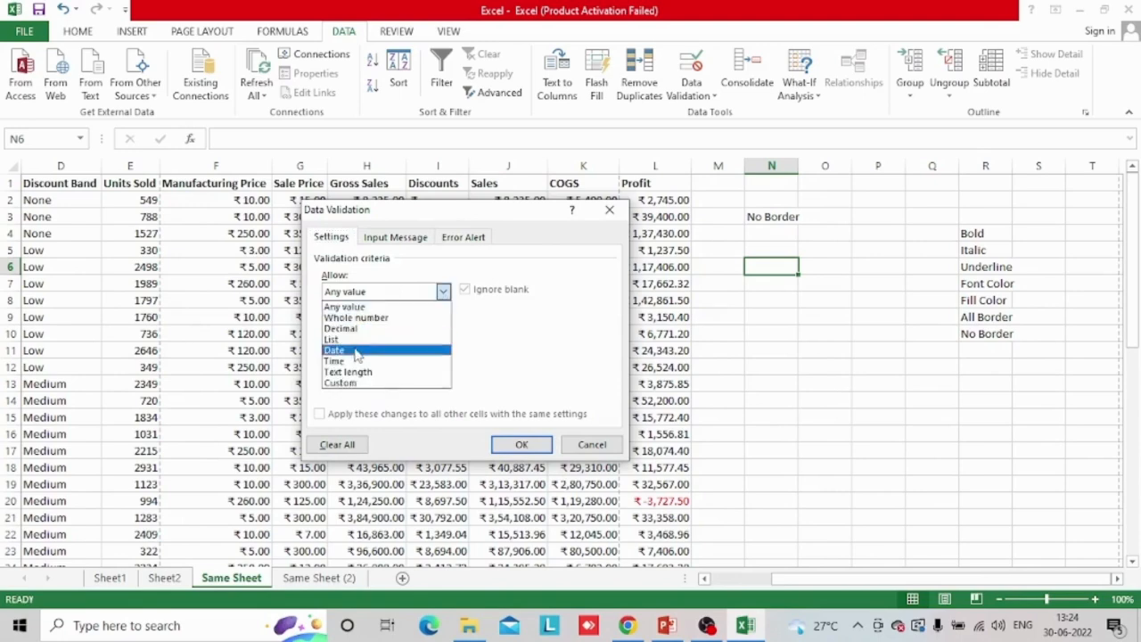
click(356, 318)
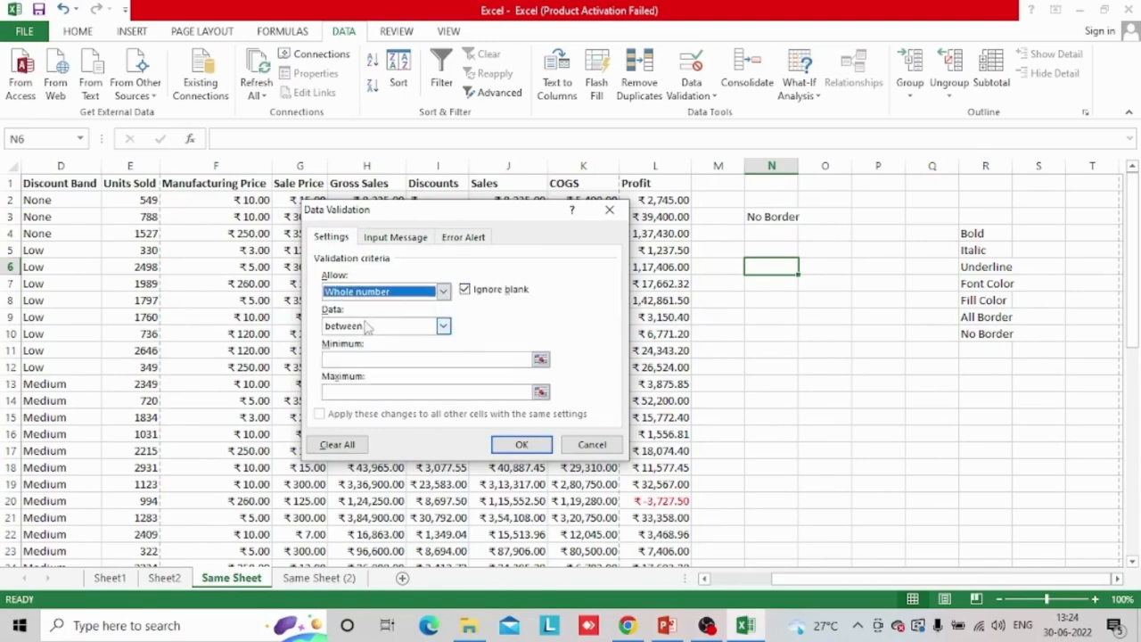
click(375, 360)
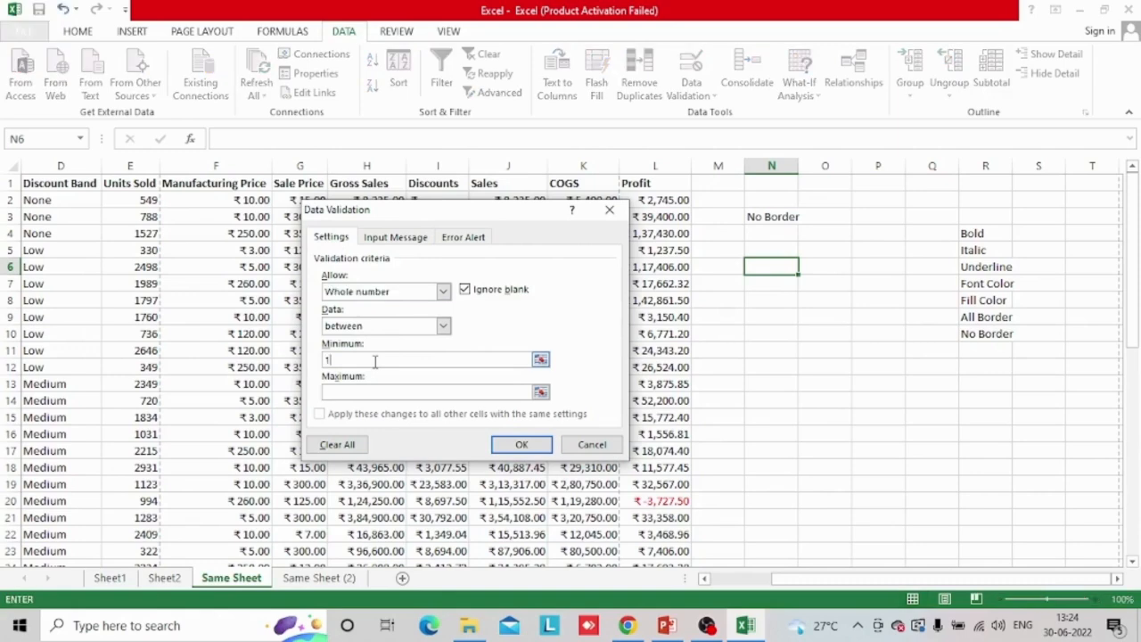
click(391, 394)
text(10)
click(521, 444)
Enter 1, 2, 3 and 16 in cells N6 to N9 to test which cells the rule covers
text(1)
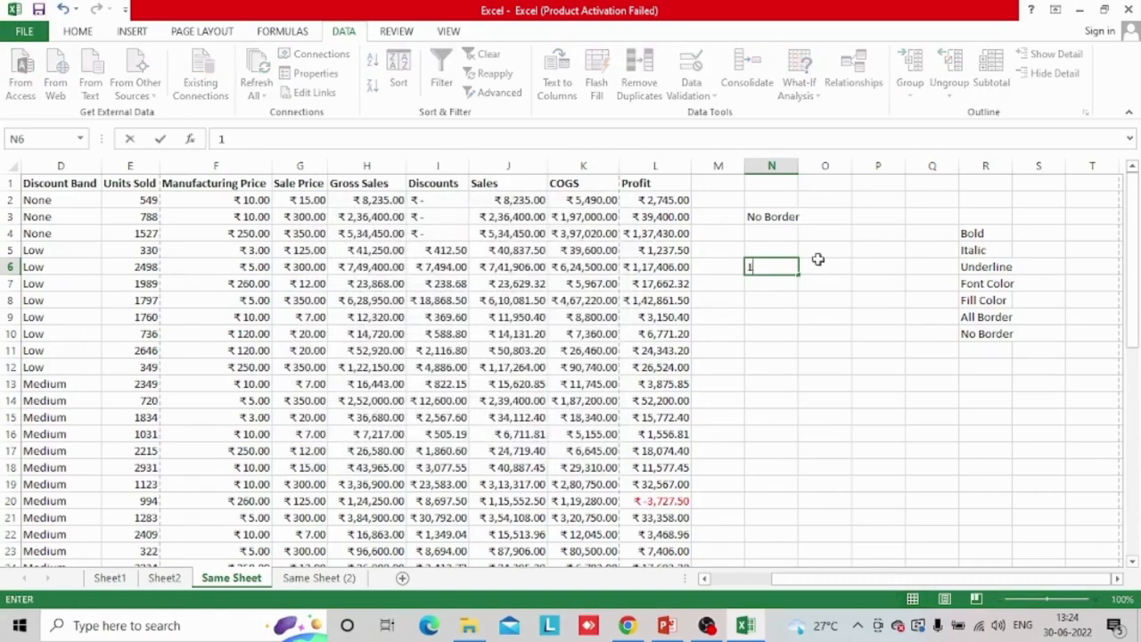
key(Return)
text(2)
key(Return)
text(3)
key(Return)
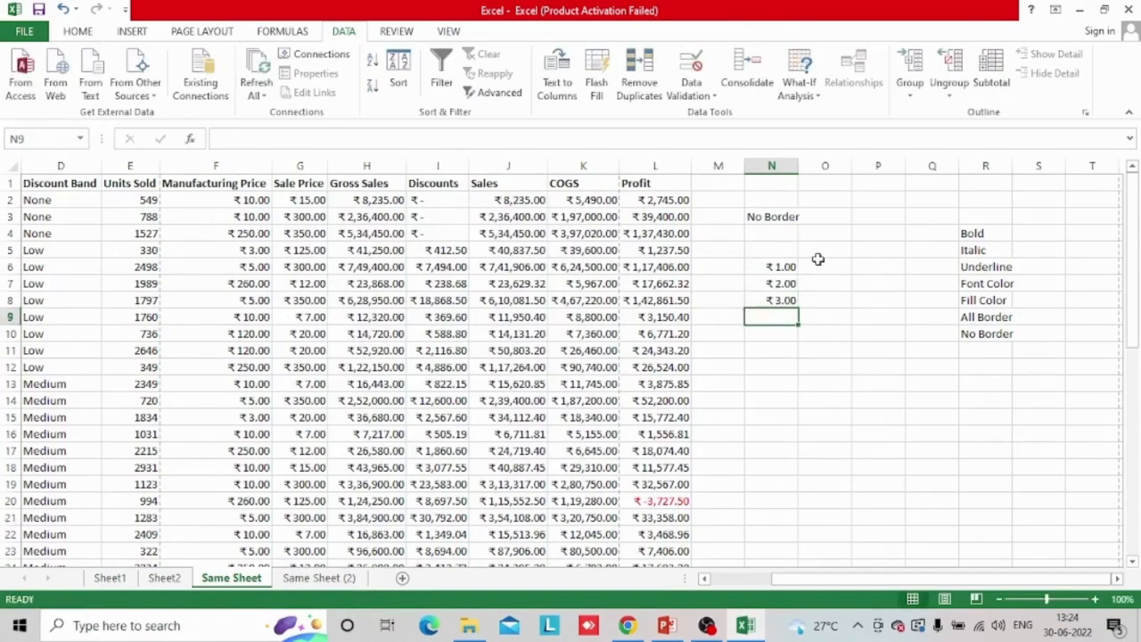
text(16)
key(Return)
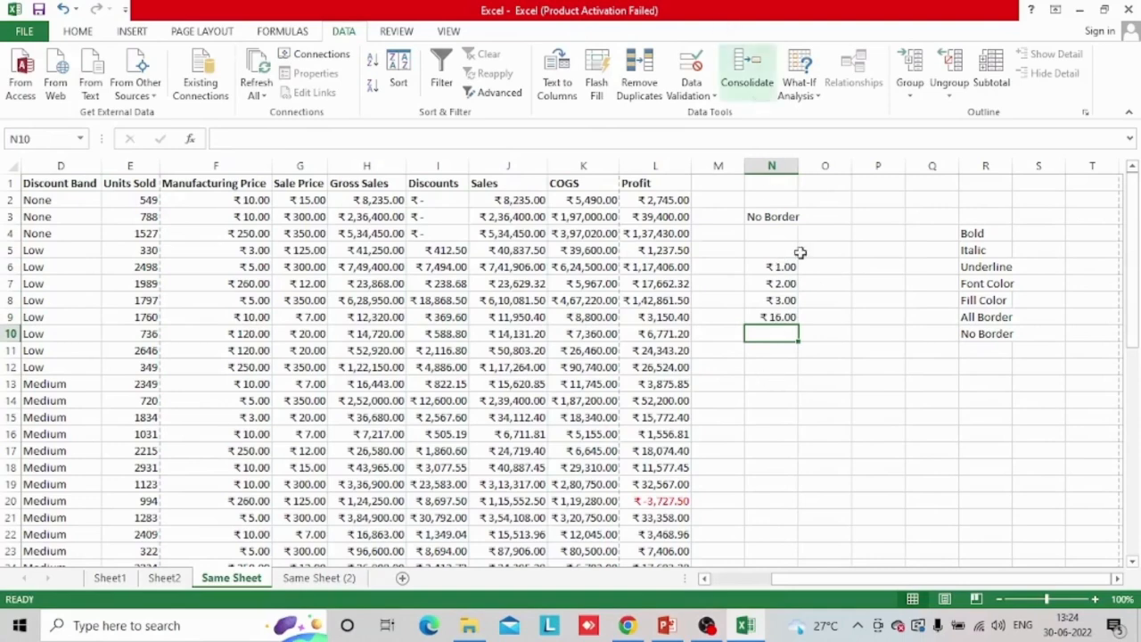
Apply a whole-number validation rule between 1 and 10 to the empty range N11:O18
drag(790, 358, 806, 470)
click(692, 90)
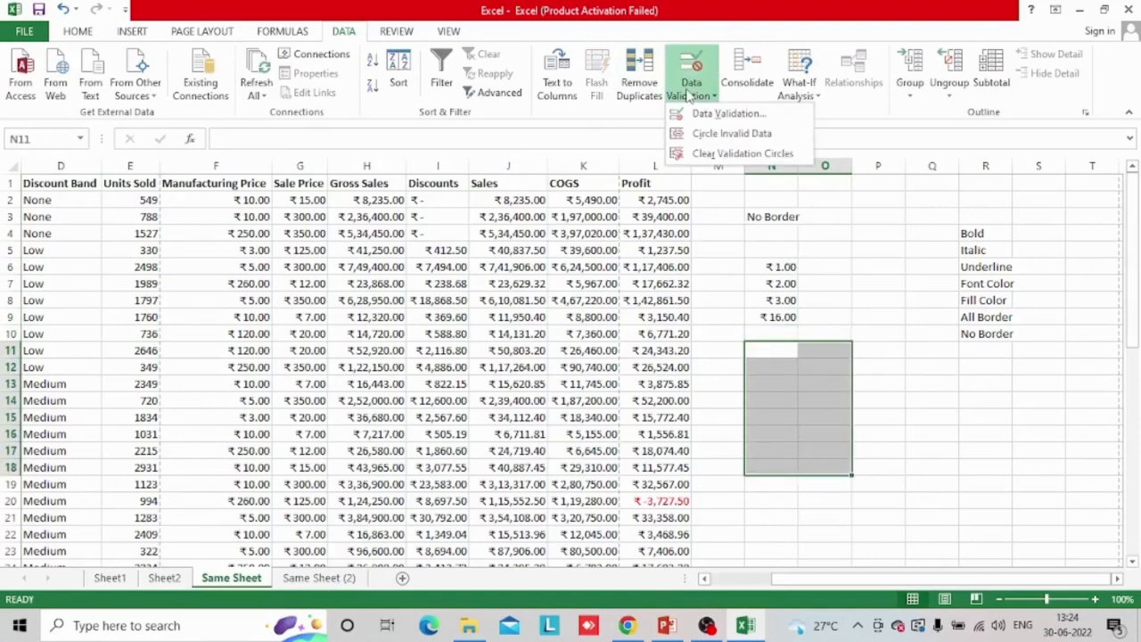
click(730, 115)
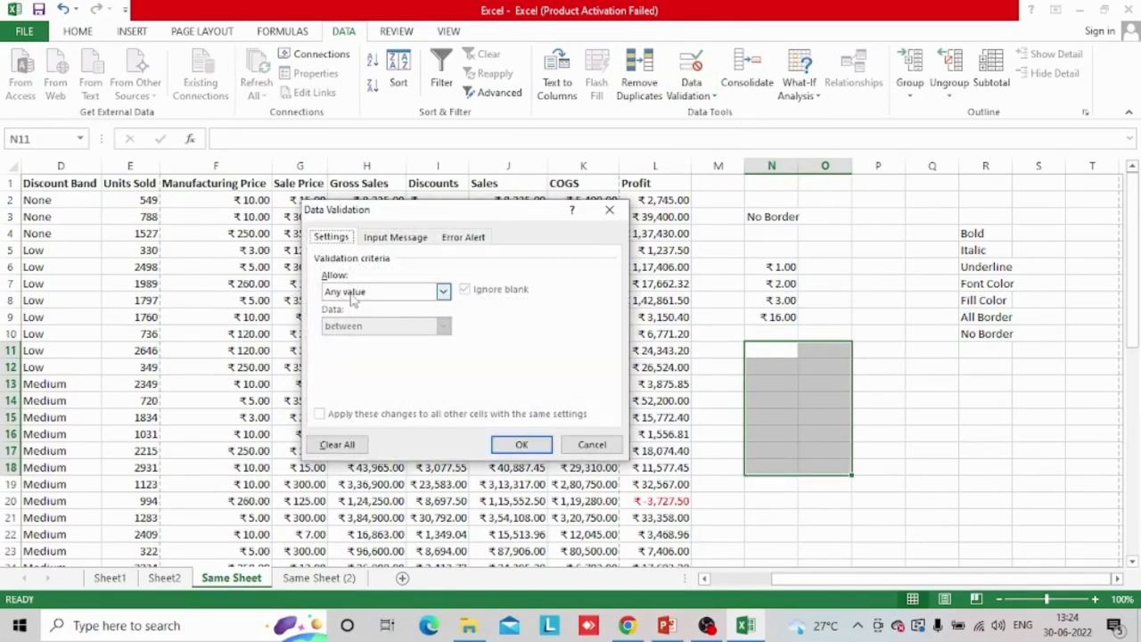
click(441, 292)
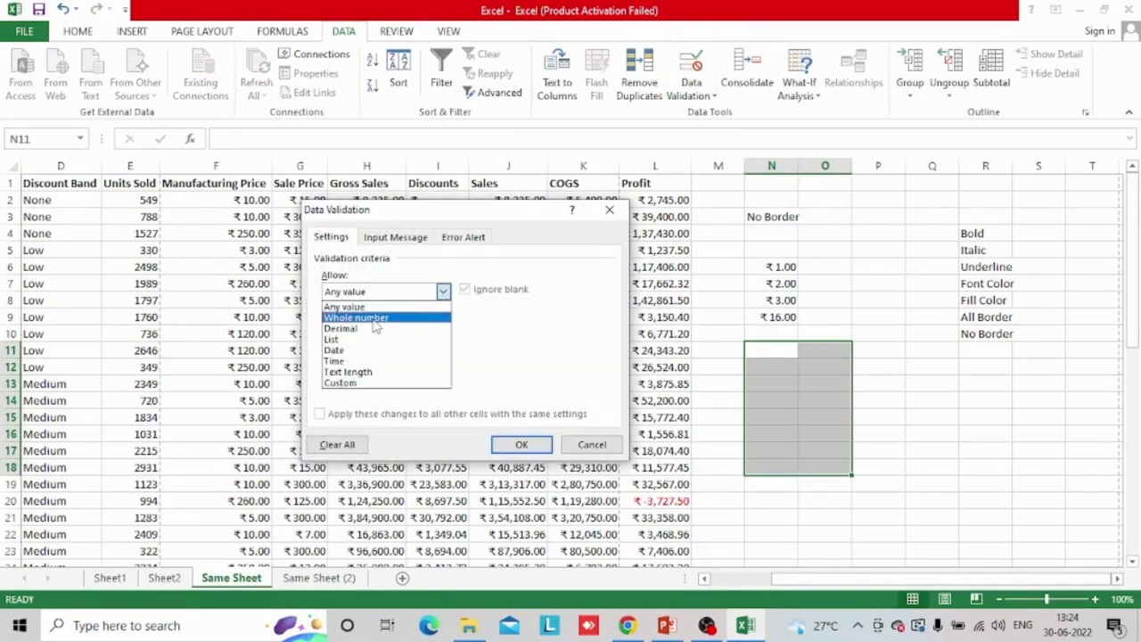
click(375, 318)
click(413, 358)
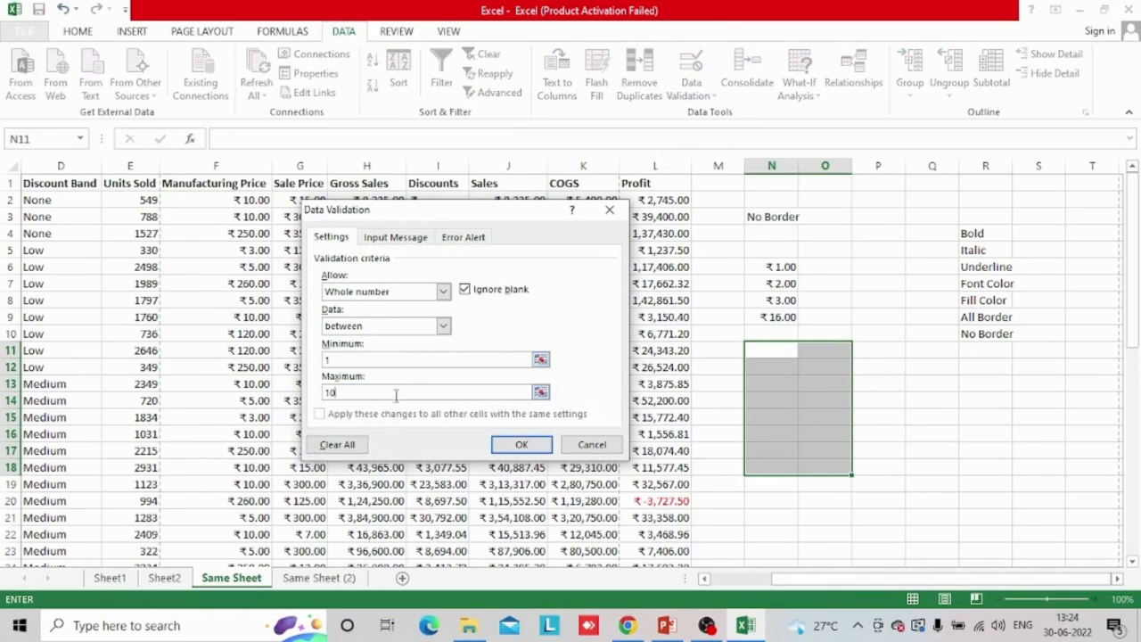
click(519, 445)
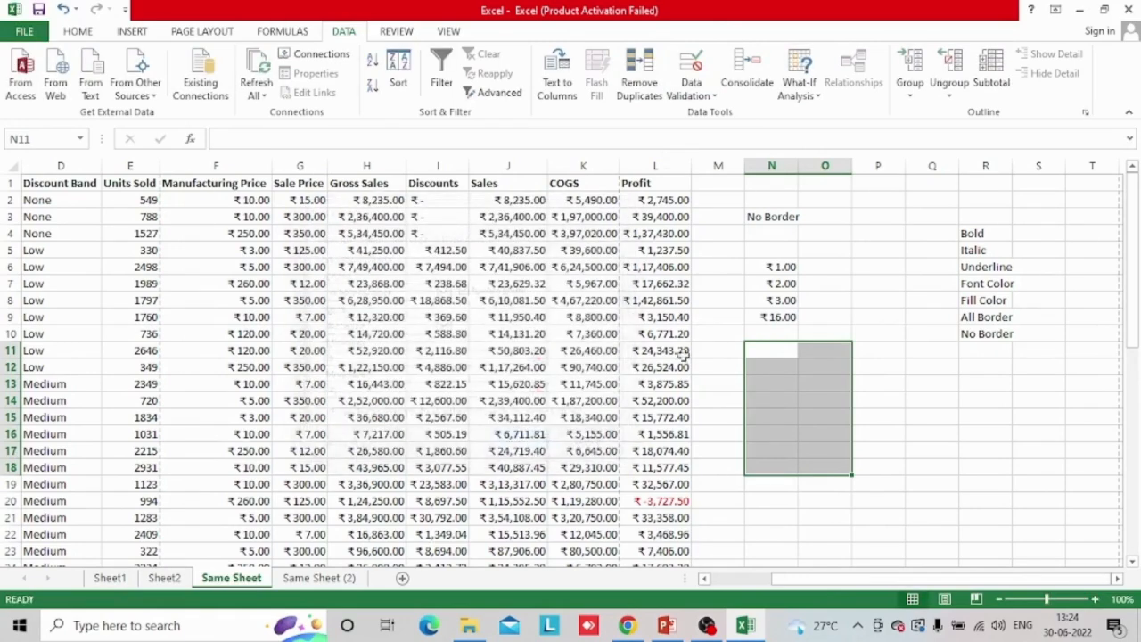
Try to enter 11 in the restricted cell N11, retry the same value, and cancel the entry
click(758, 347)
text(11)
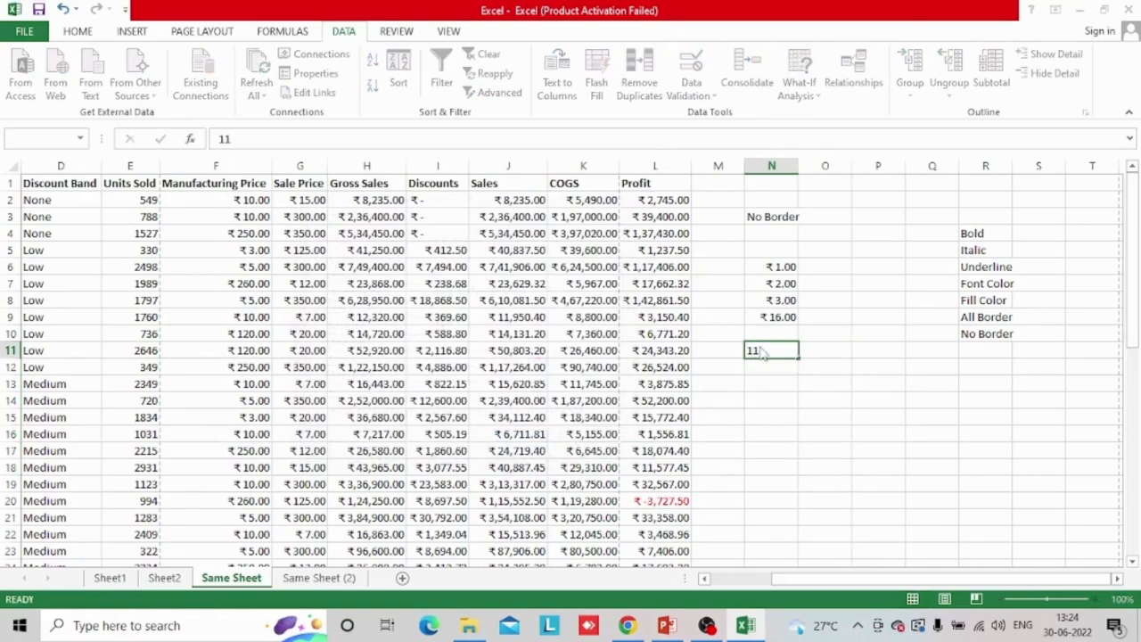
key(Return)
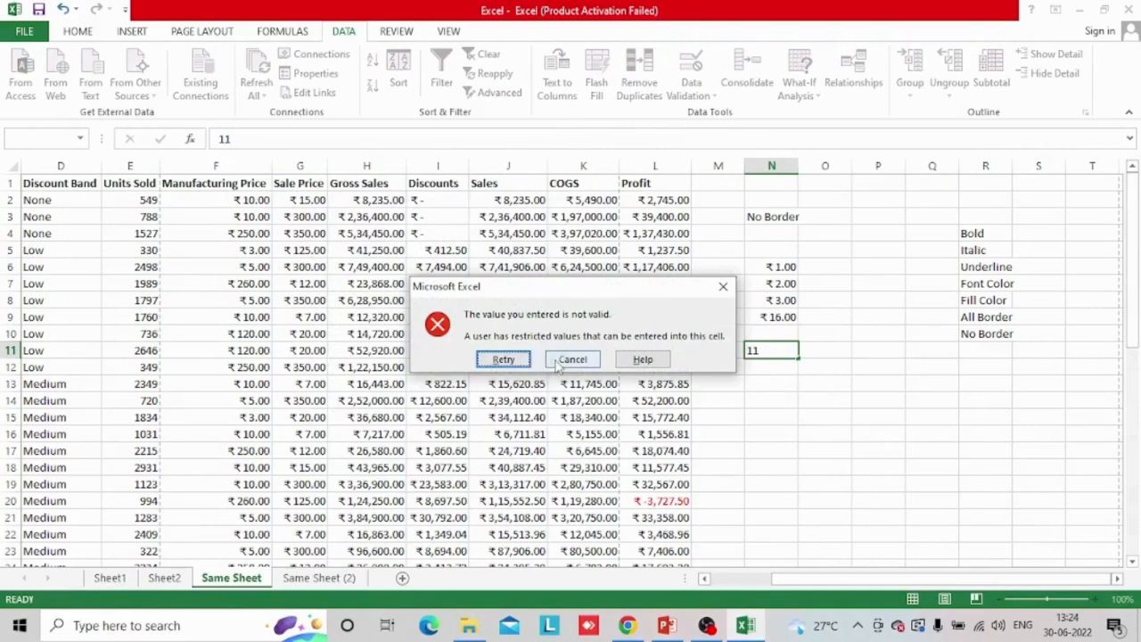
click(526, 358)
key(Return)
click(572, 359)
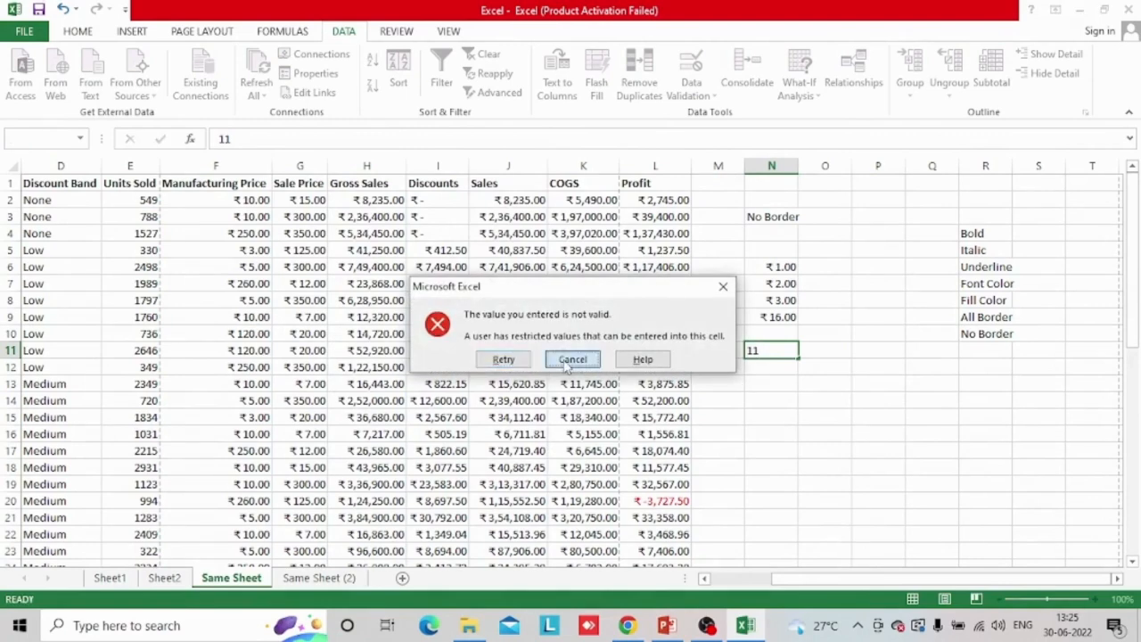